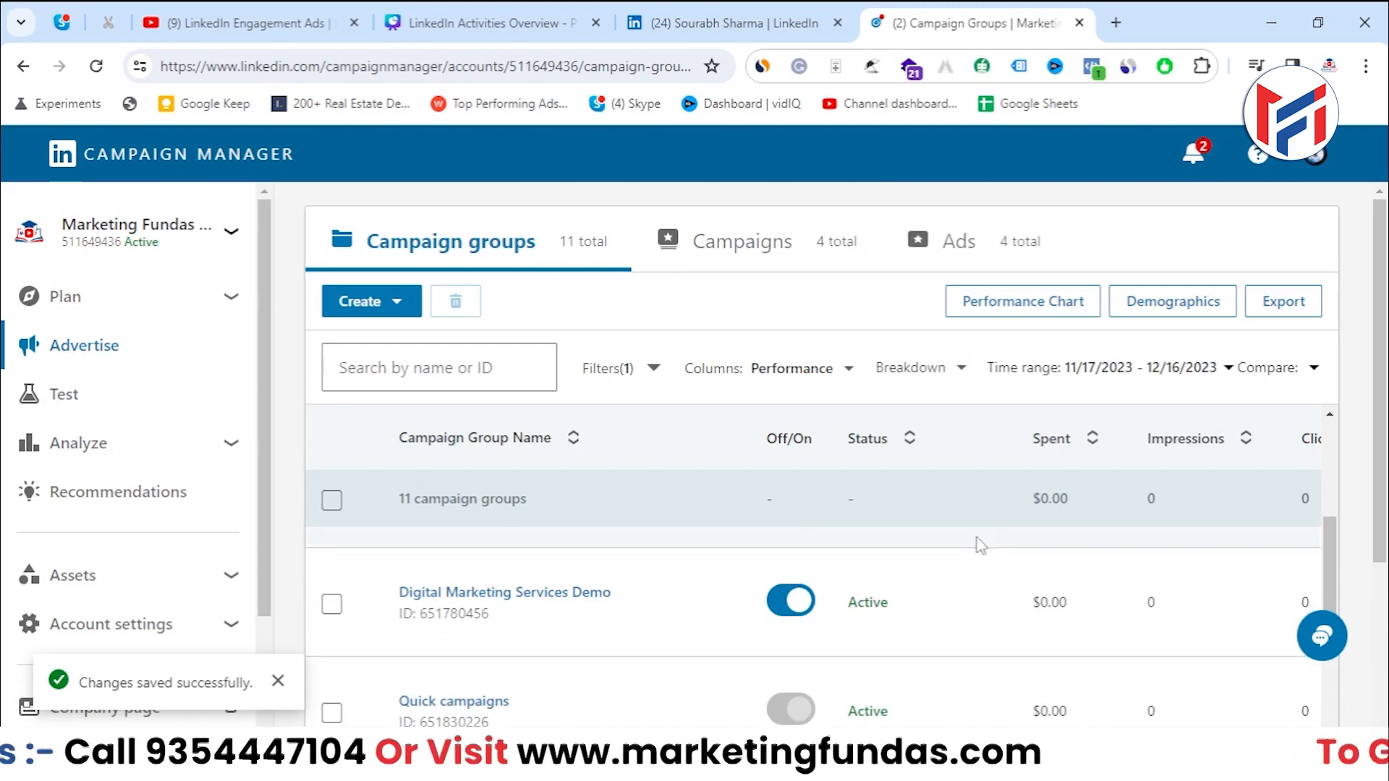
Start a new campaign in the MFG Engagemnent Campaigns group and continue to its campaign setup
scroll(1290, 702, "down", 4)
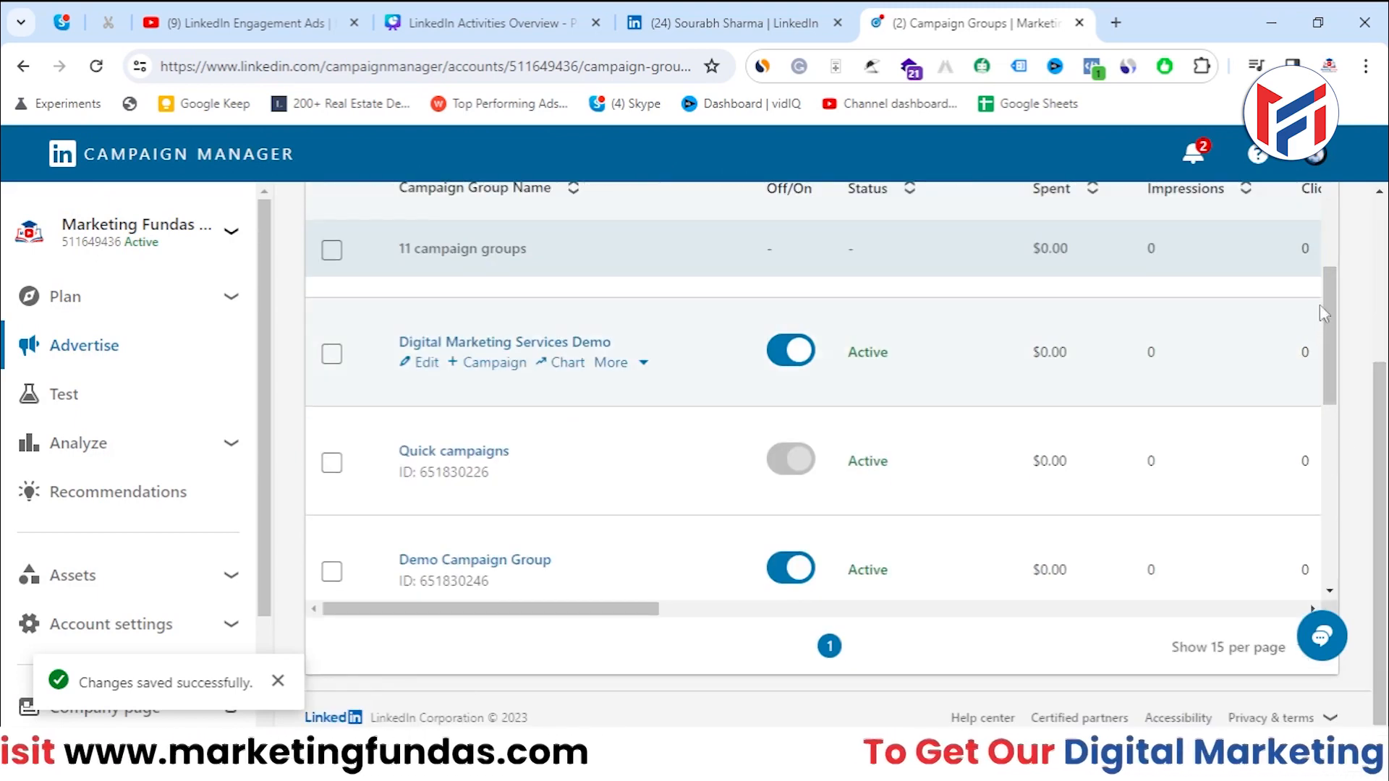
left_click_drag(1329, 305, 1348, 513)
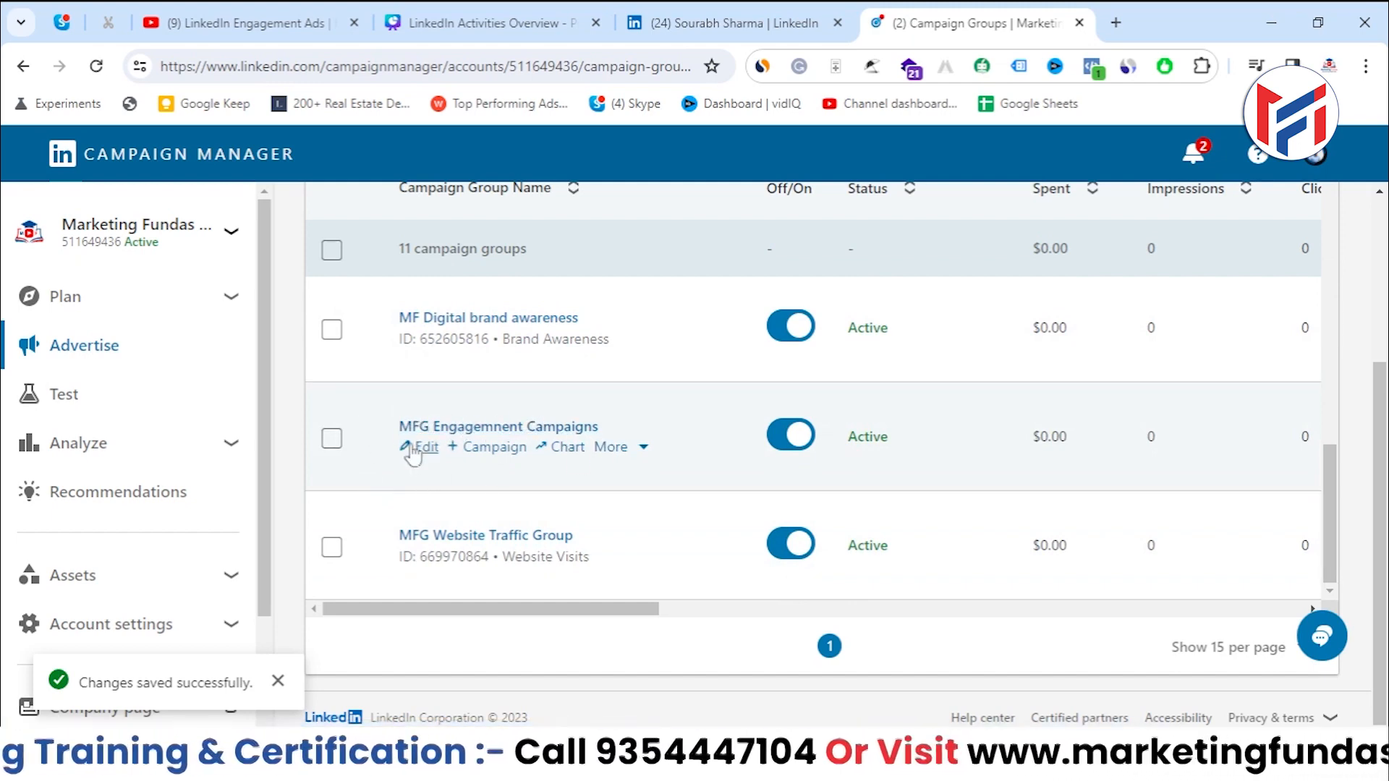
left_click(498, 448)
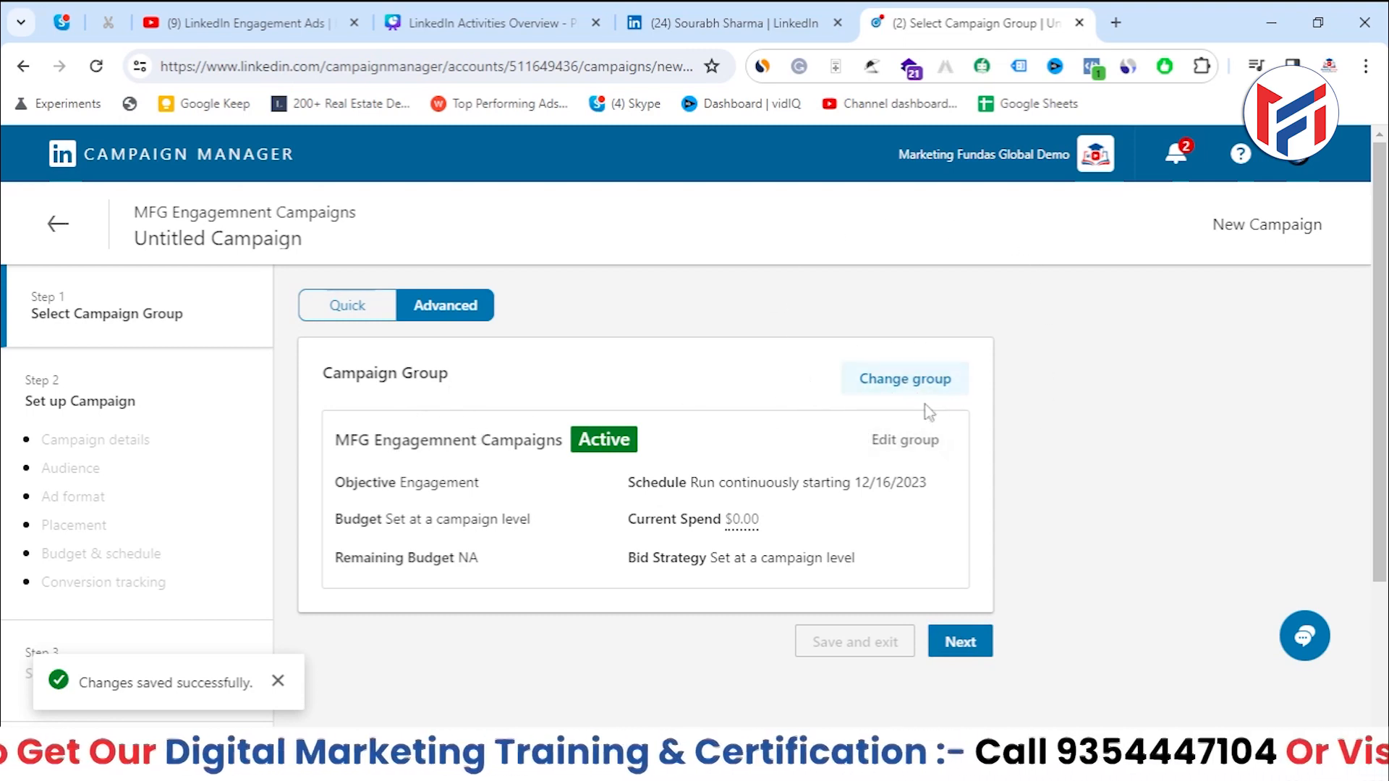
left_click(970, 645)
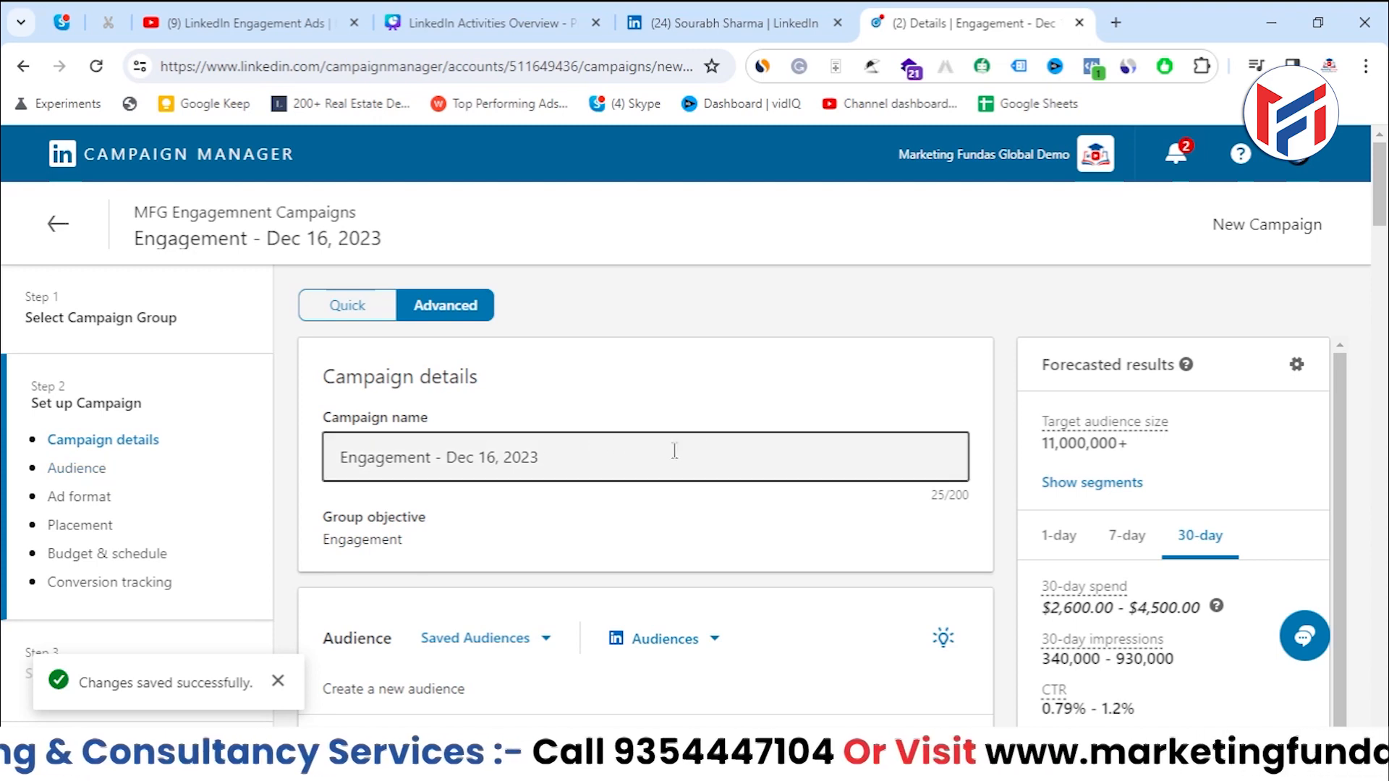
Prefix the campaign name with MFG so that it reads "MFG Engagement - Dec 16, 2023"
left_click_drag(319, 463, 680, 469)
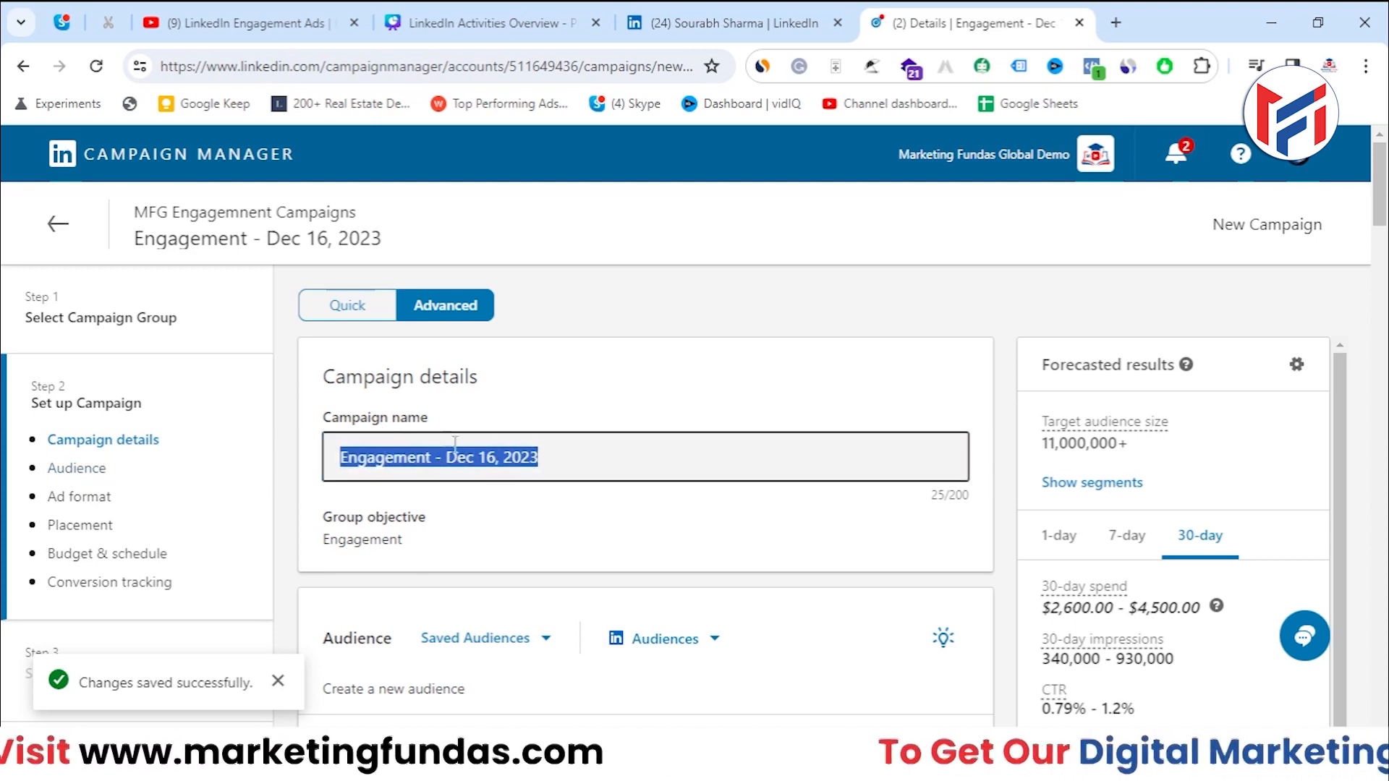
left_click(432, 457)
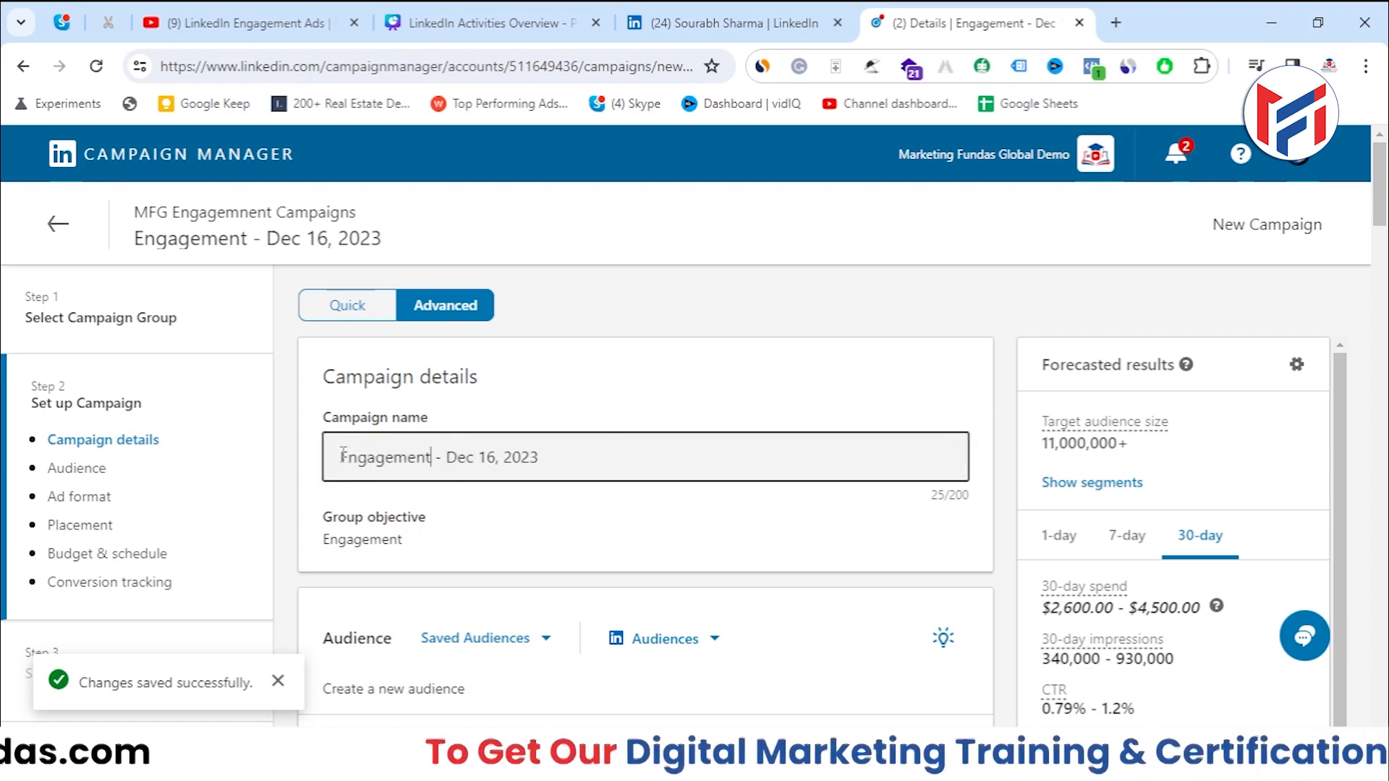
type("M")
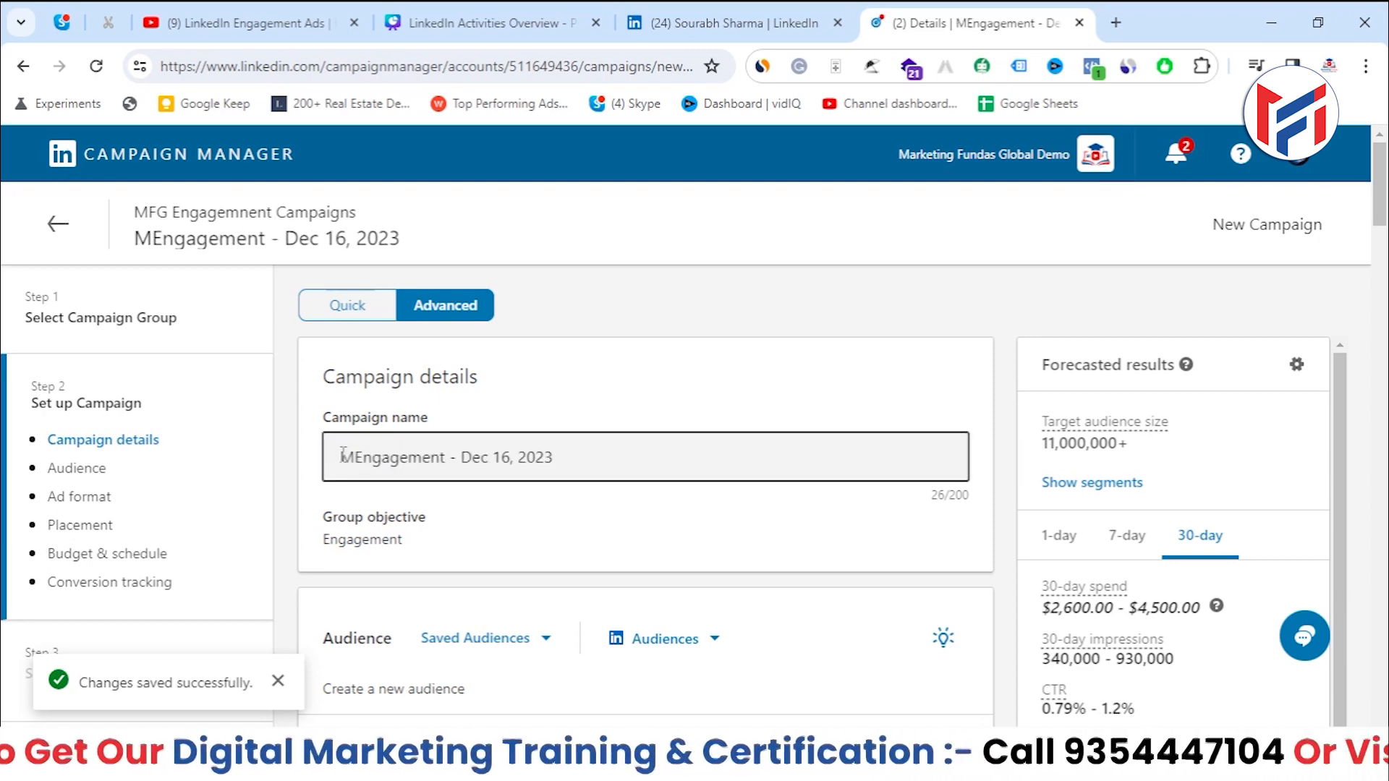
type("FG")
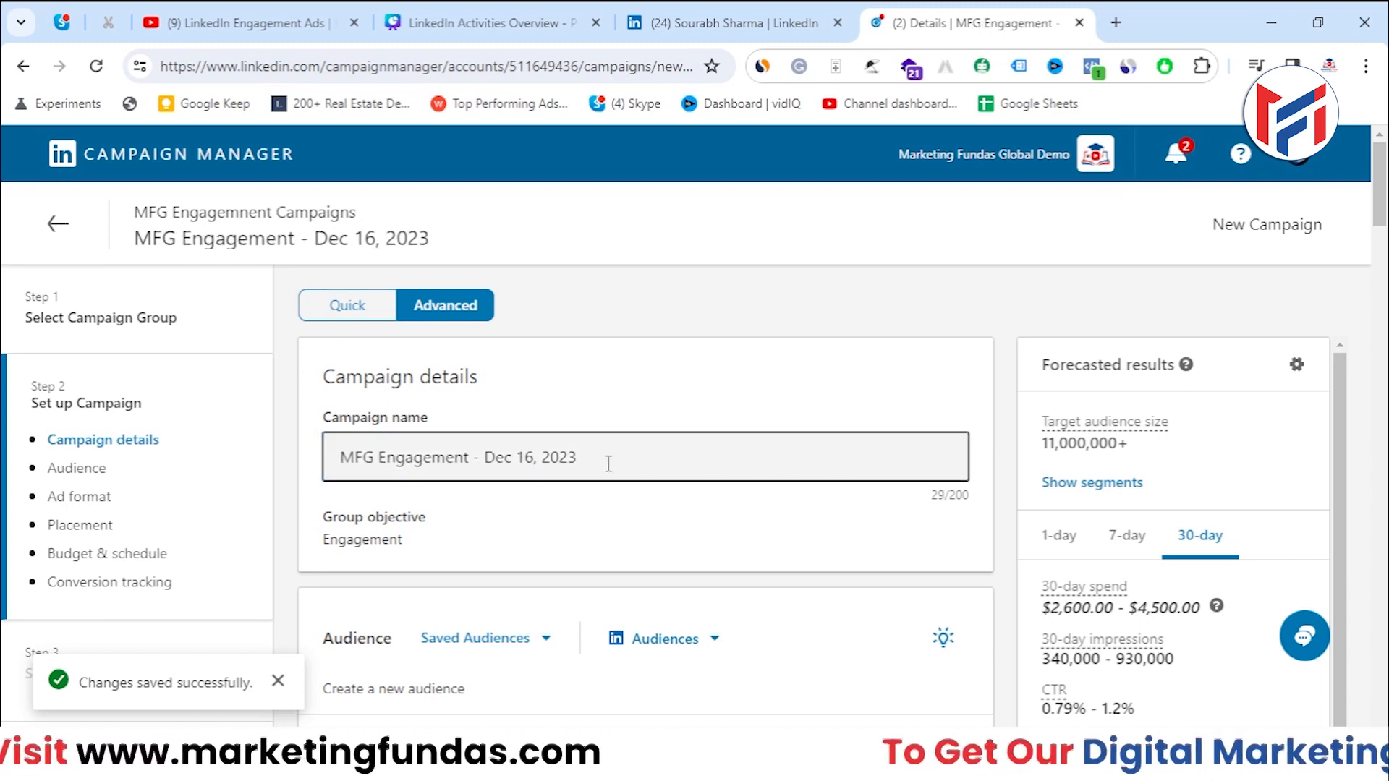
Review the campaign's group objective and the list of saved audiences available for targeting
scroll(608, 464, "down", 2)
scroll(563, 422, "down", 2)
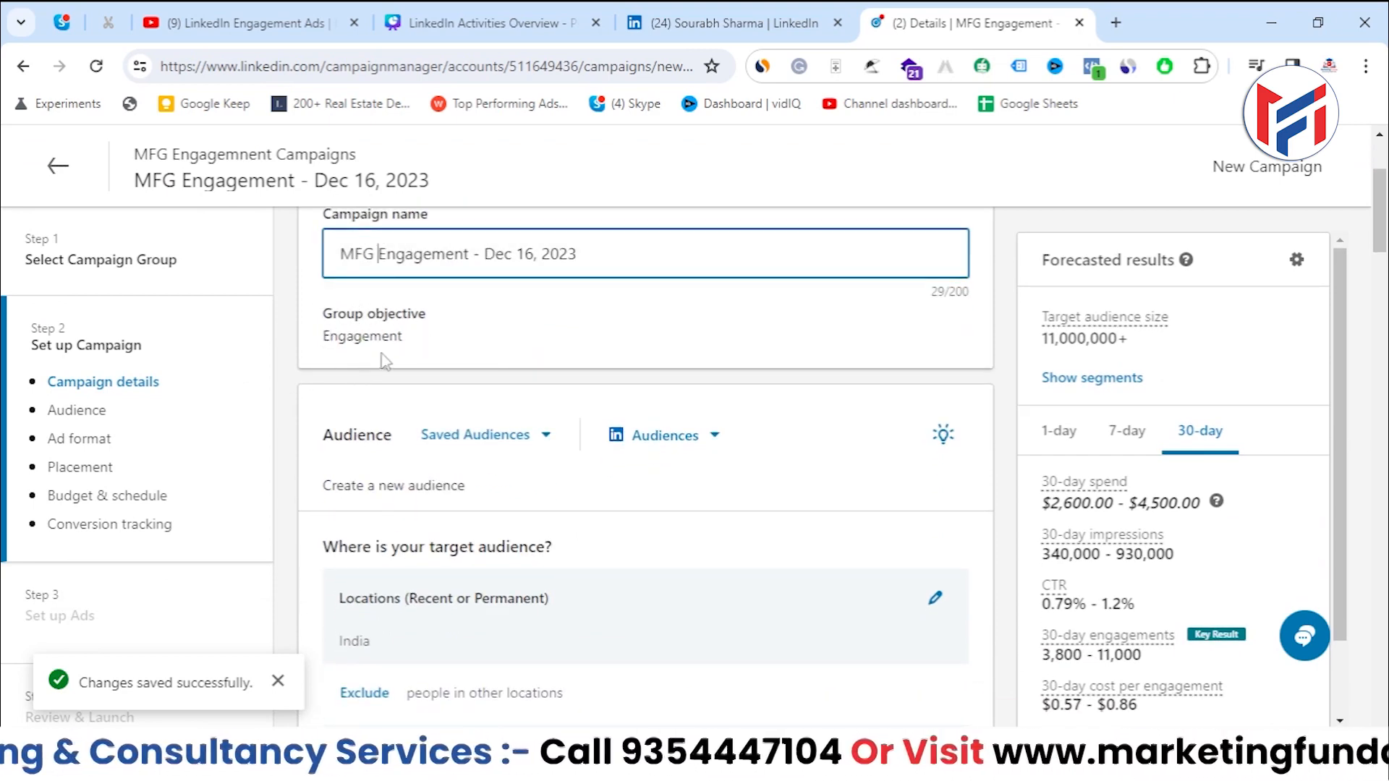
left_click_drag(404, 337, 284, 351)
left_click(346, 453)
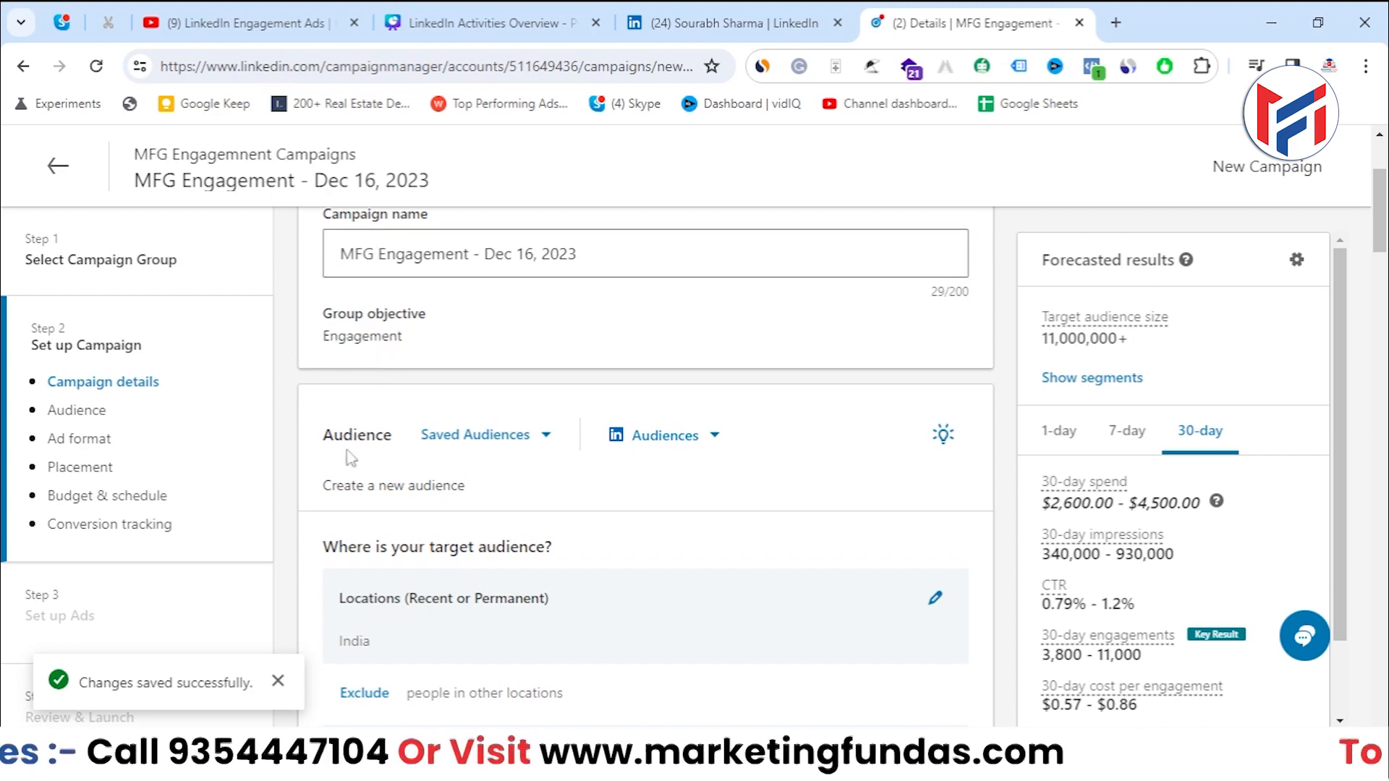
scroll(332, 448, "down", 1)
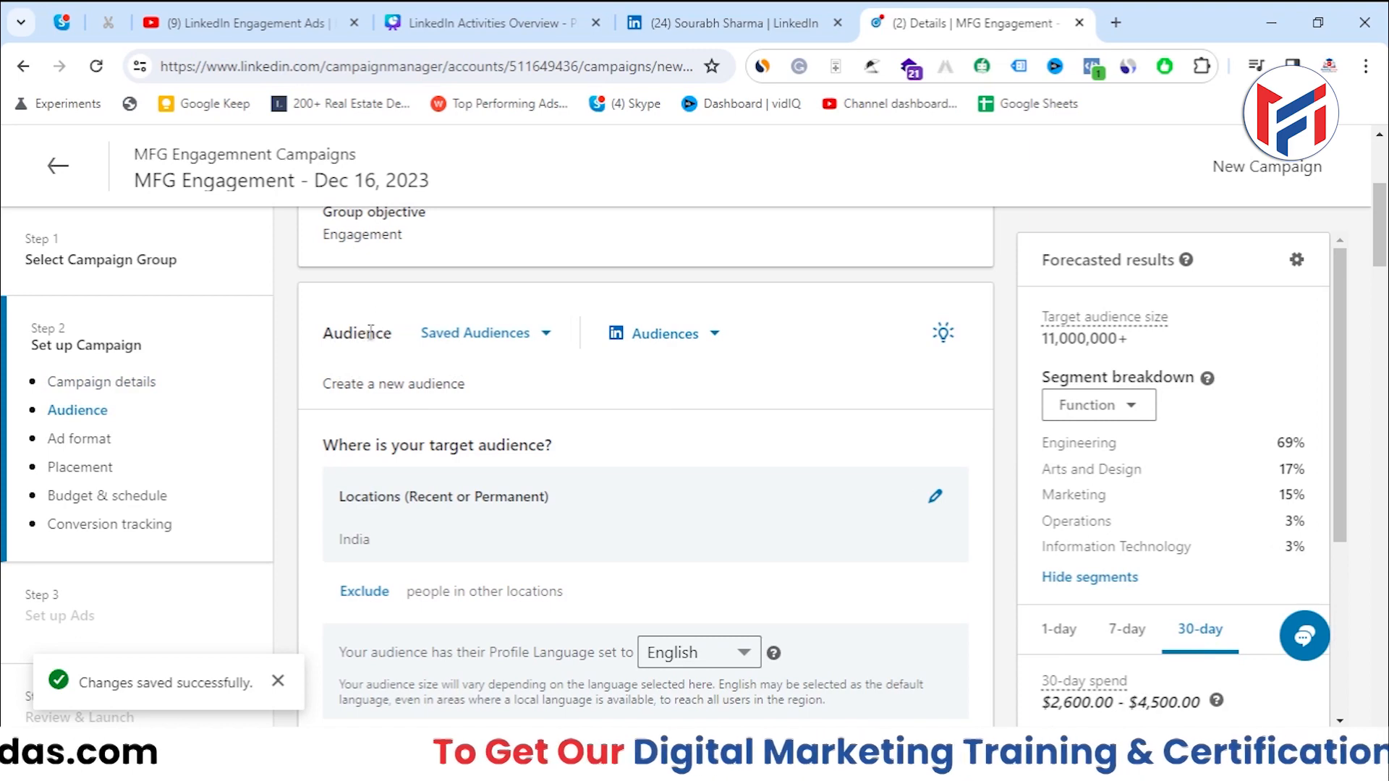
scroll(541, 398, "down", 1)
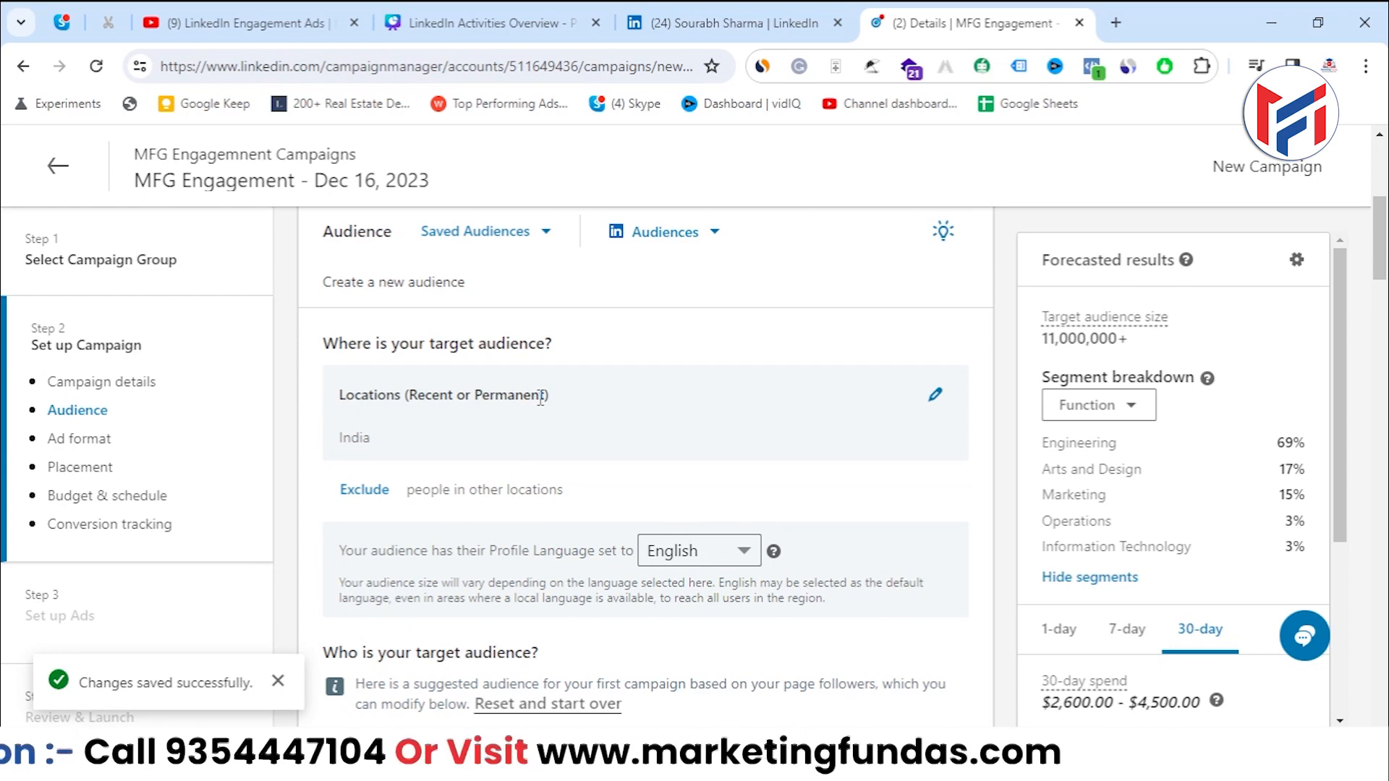
scroll(540, 399, "up", 1)
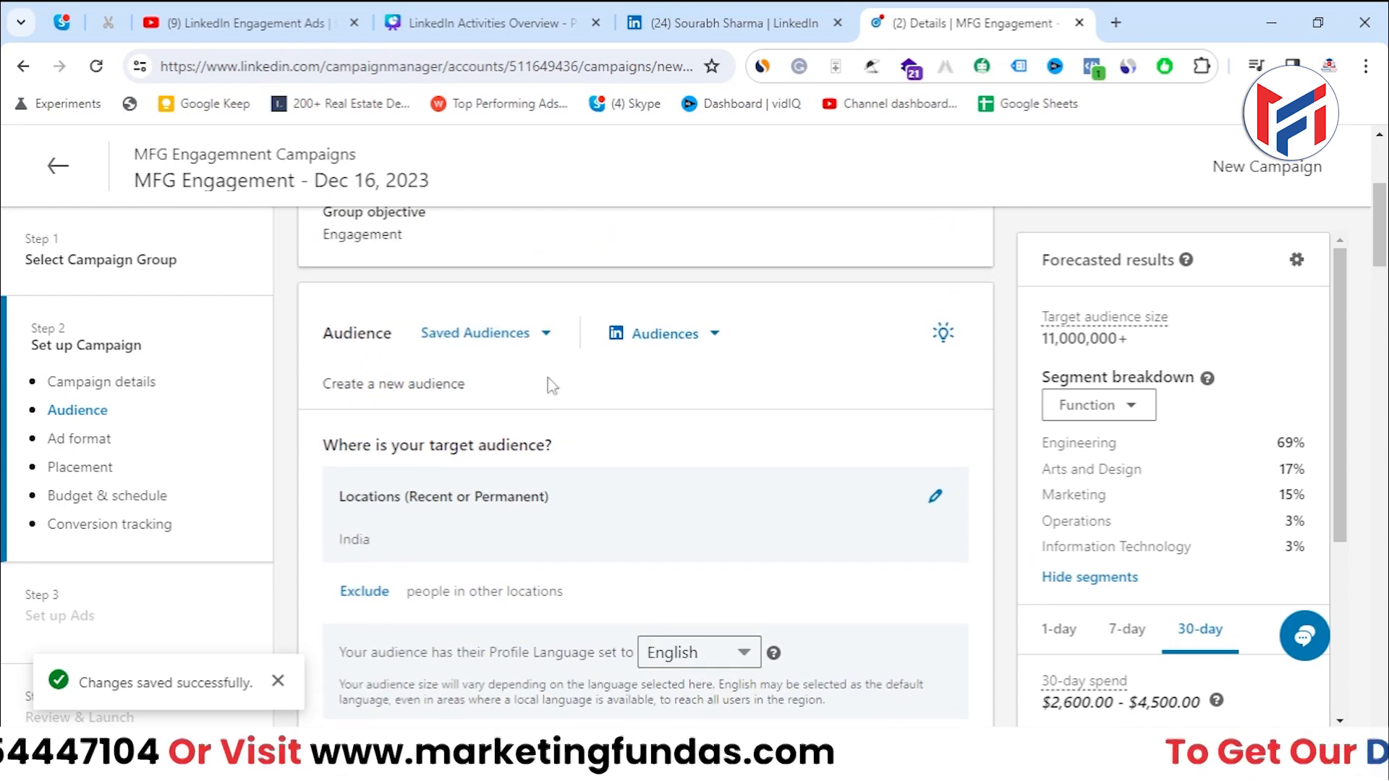
left_click(505, 337)
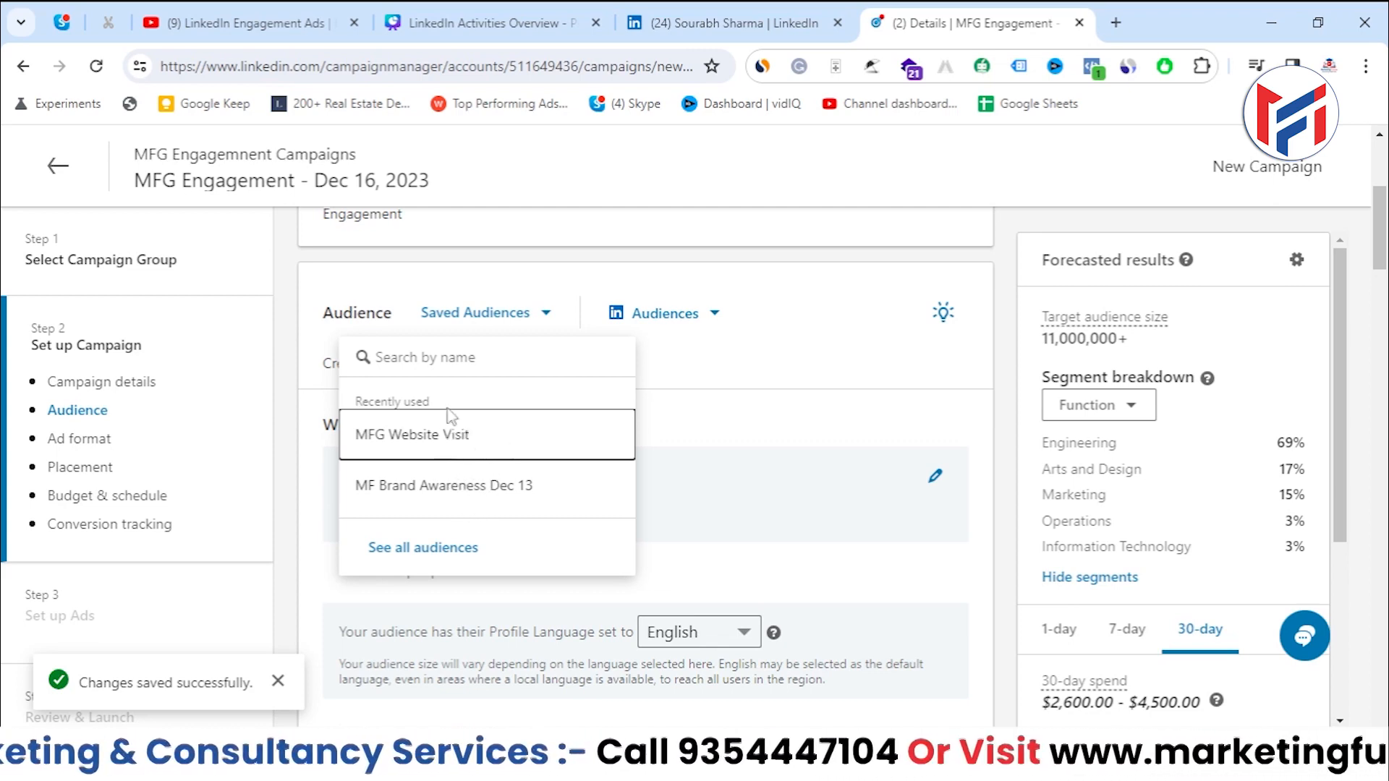
left_click(708, 389)
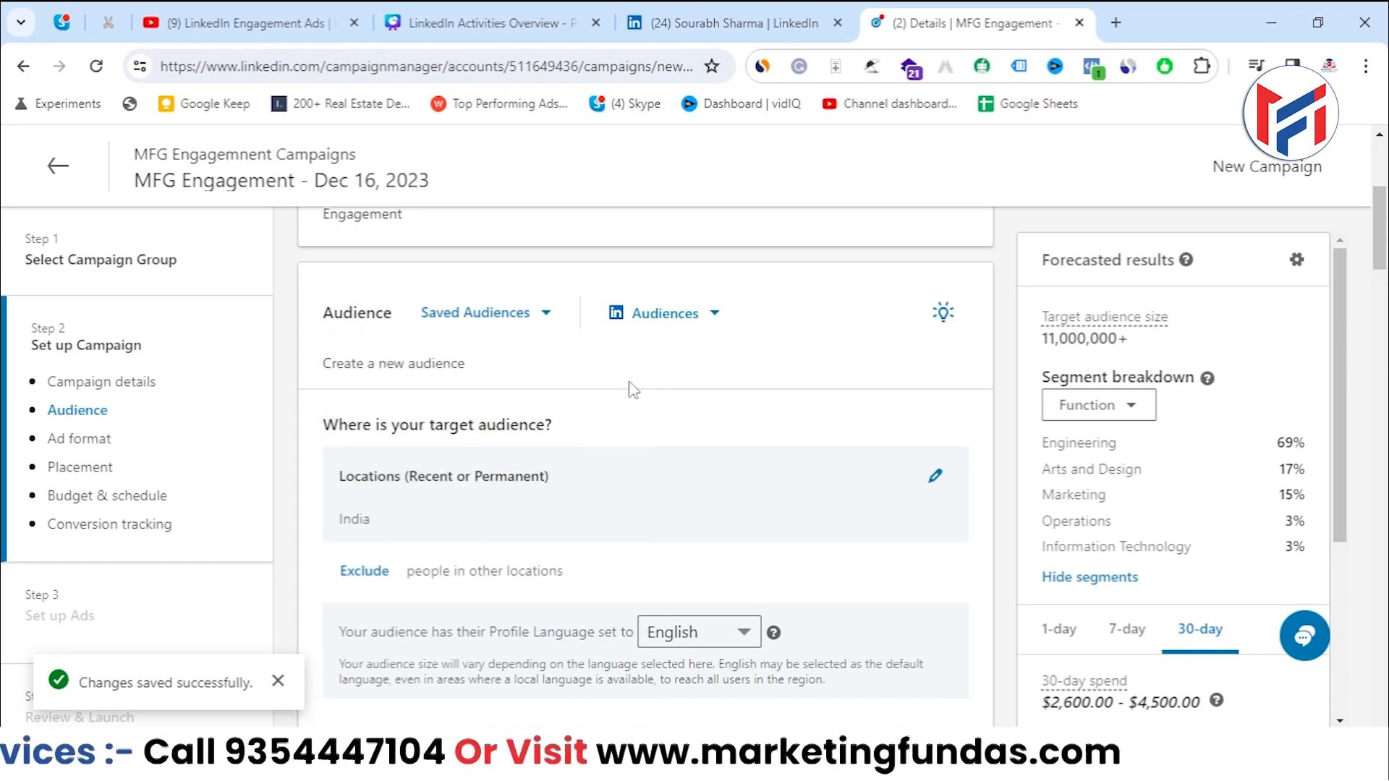
Browse the predefined LinkedIn audiences, checking the description of Expertise in Computer Science, and leave none selected
left_click(667, 312)
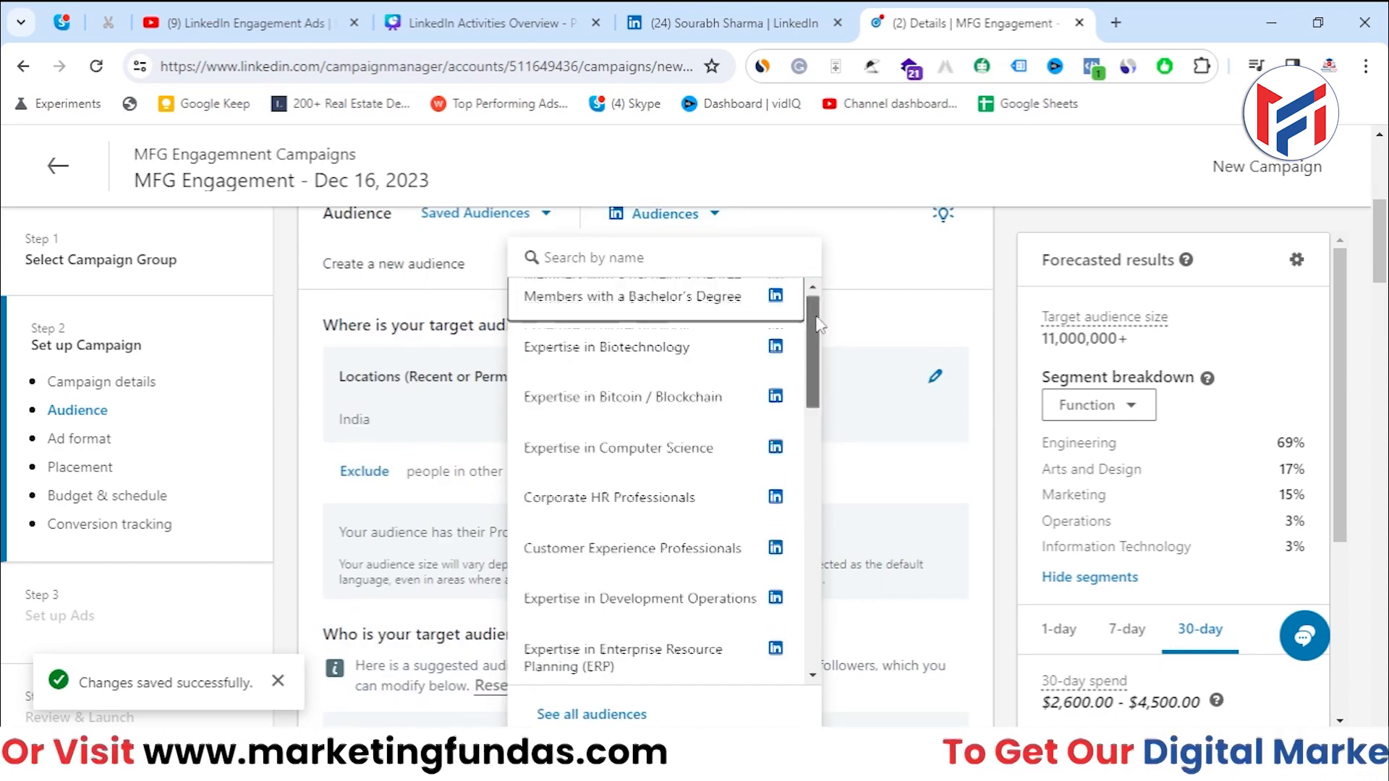
scroll(818, 483, "down", 5)
left_click_drag(818, 484, 813, 332)
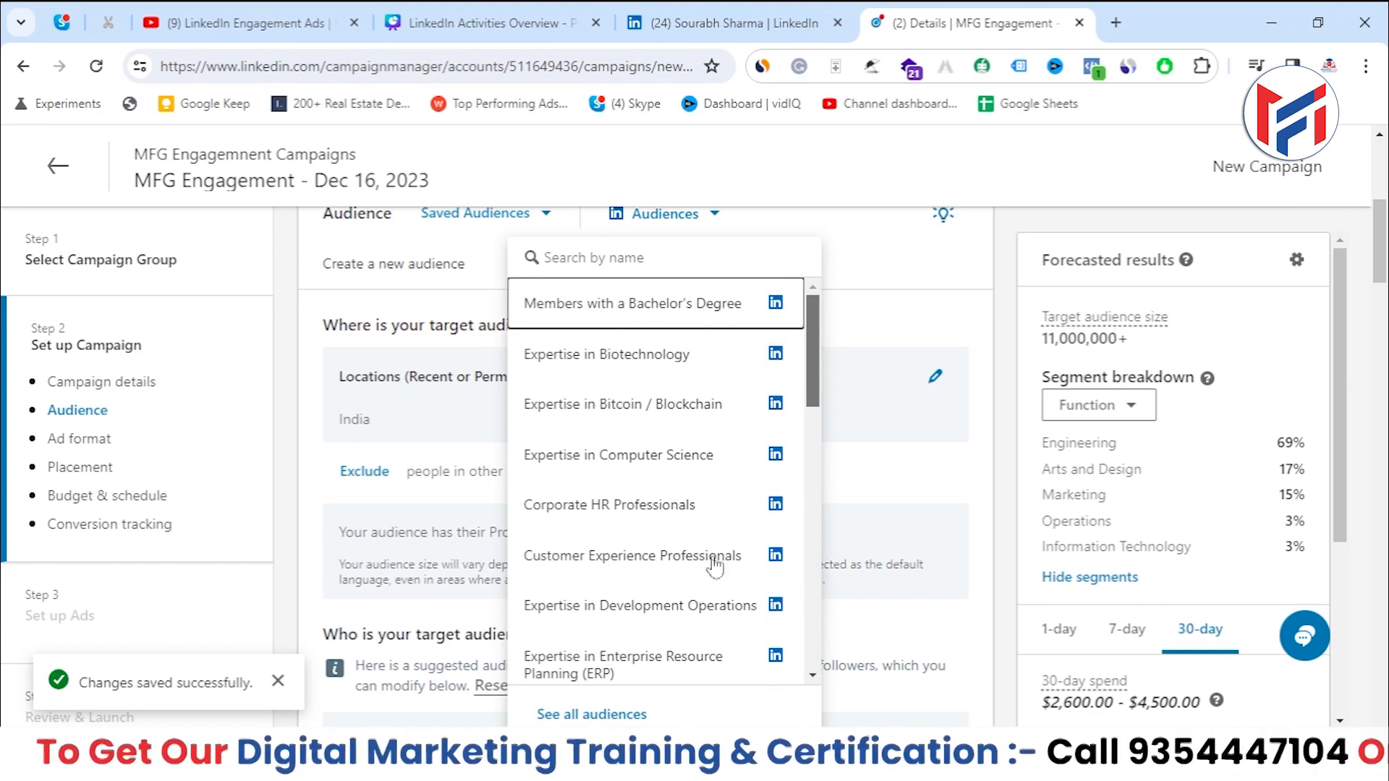
left_click_drag(816, 398, 819, 366)
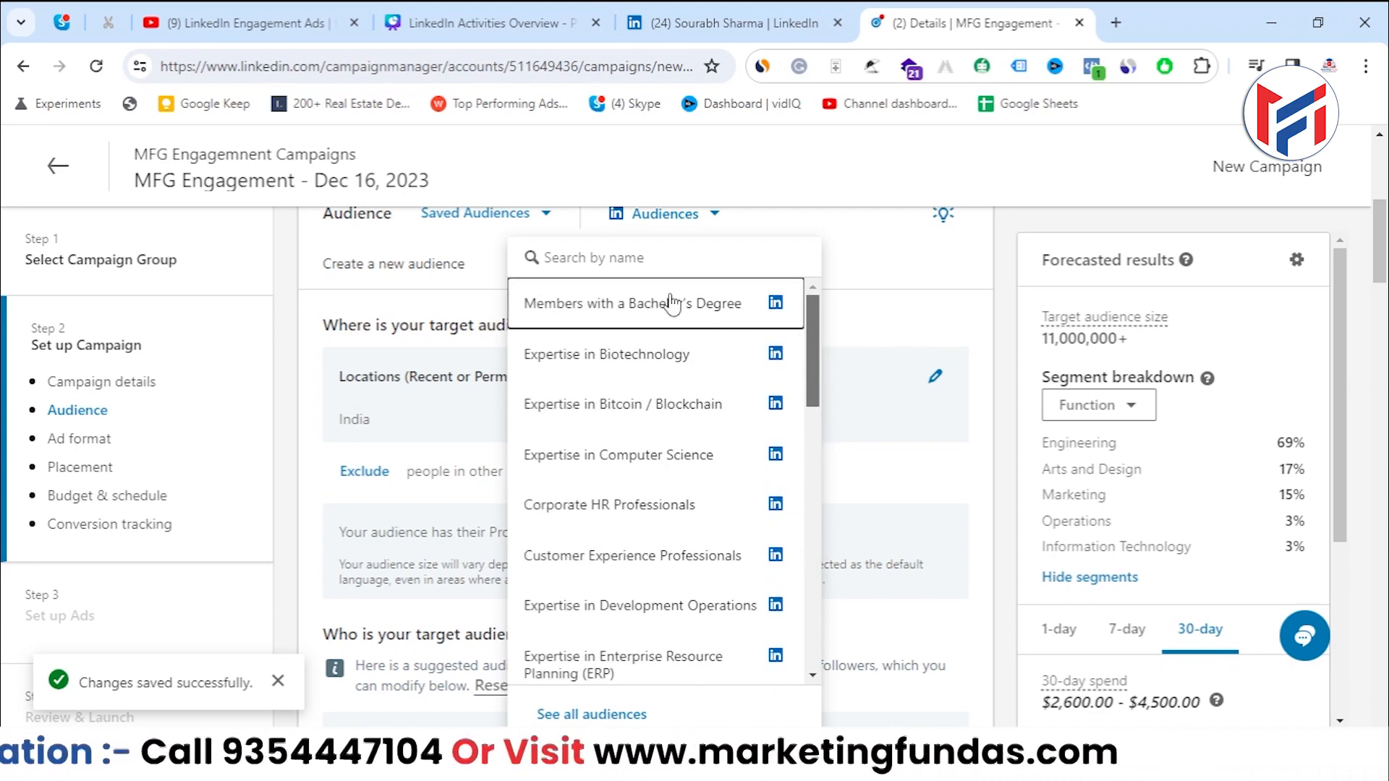
mouse_move(673, 304)
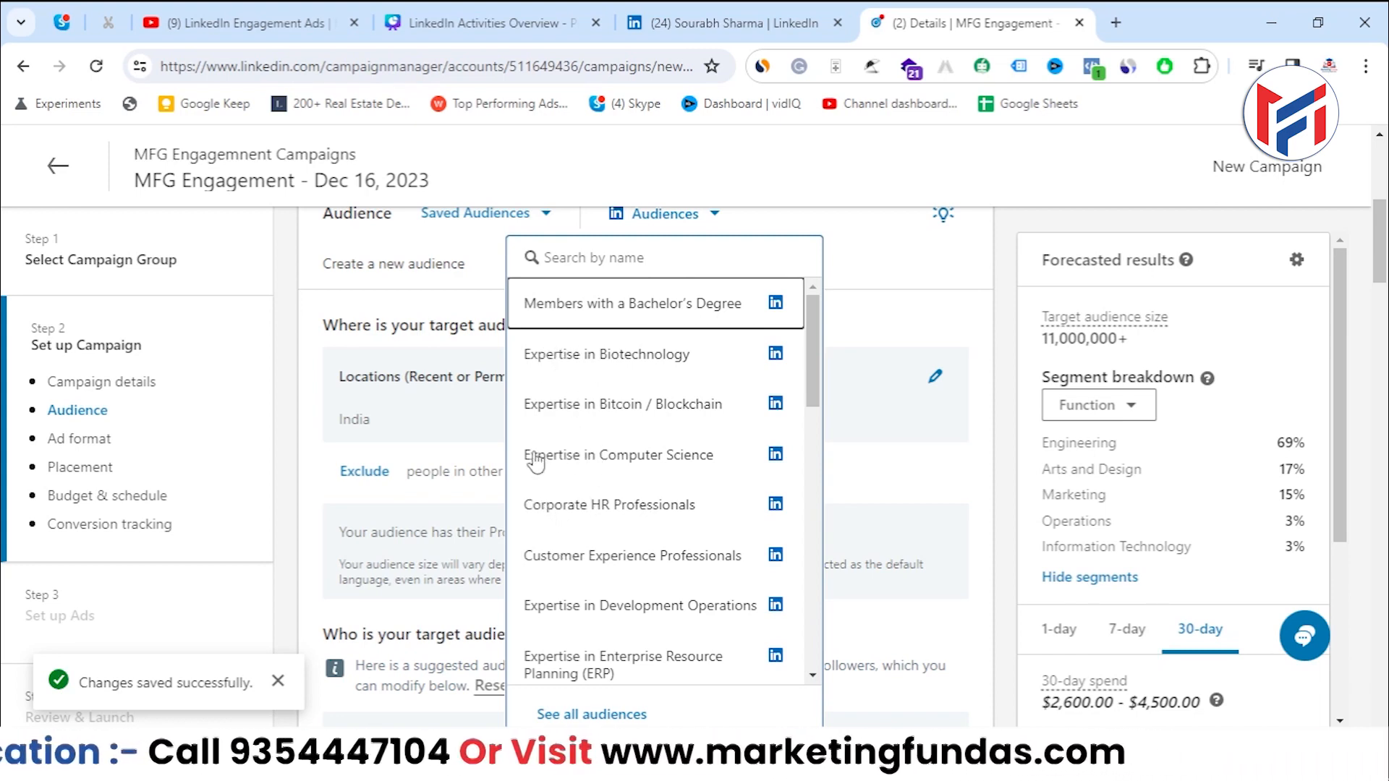
mouse_move(543, 462)
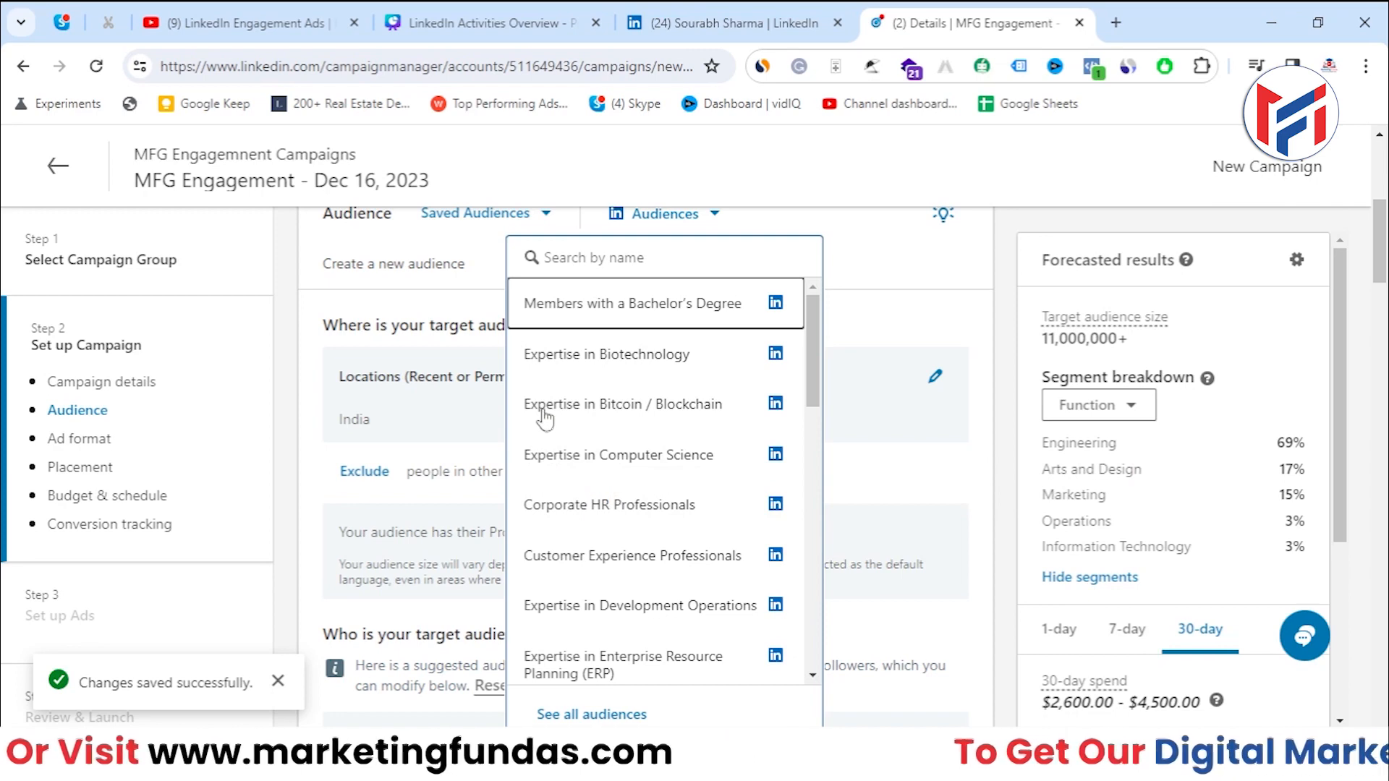
mouse_move(680, 467)
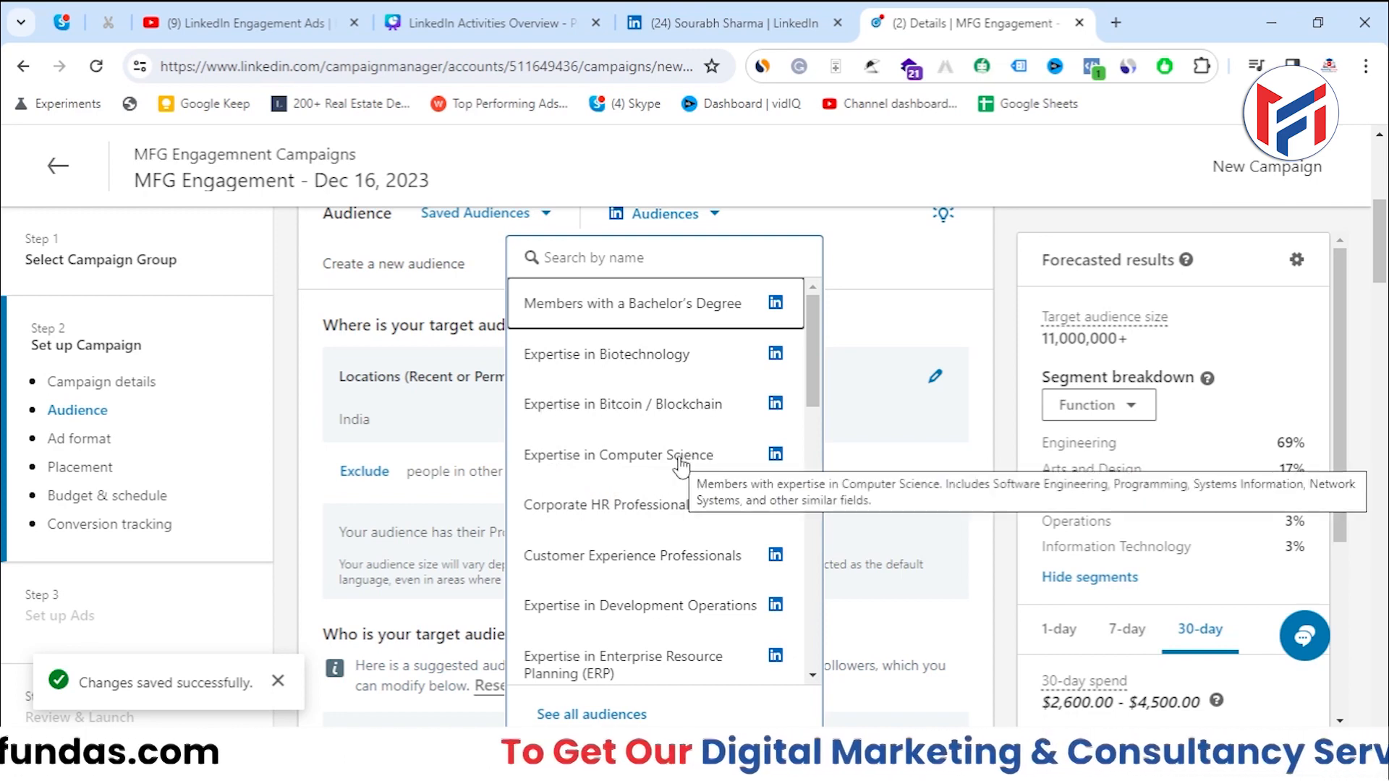
scroll(680, 467, "down", 5)
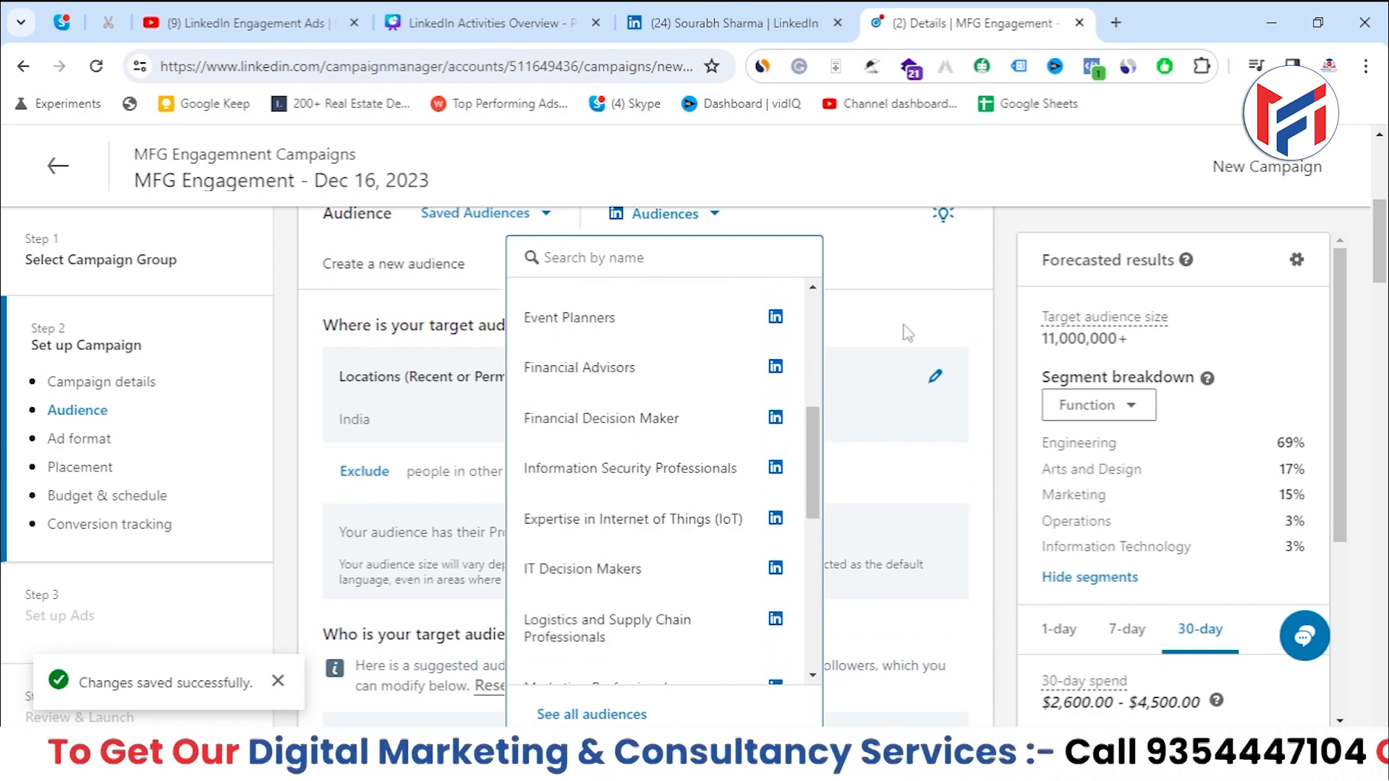
left_click(911, 293)
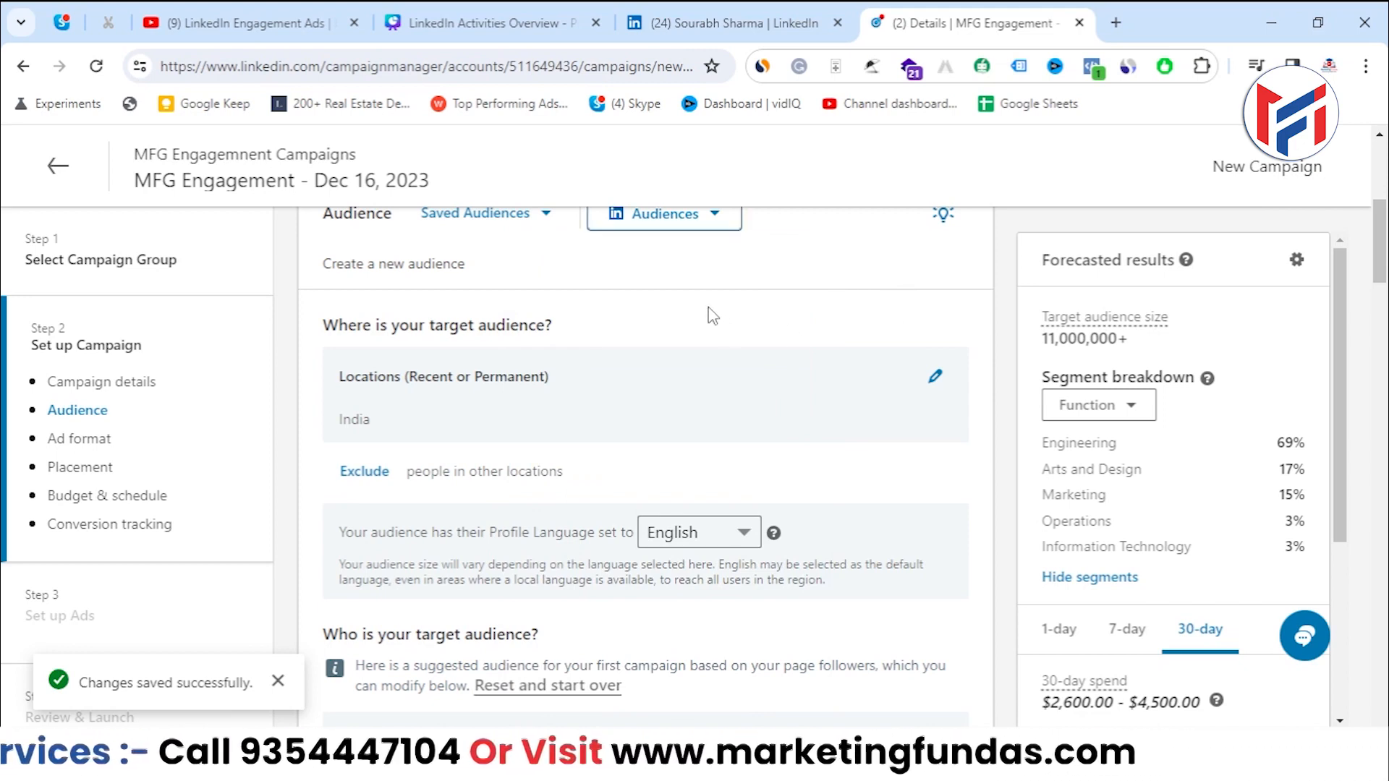
scroll(558, 464, "up", 1)
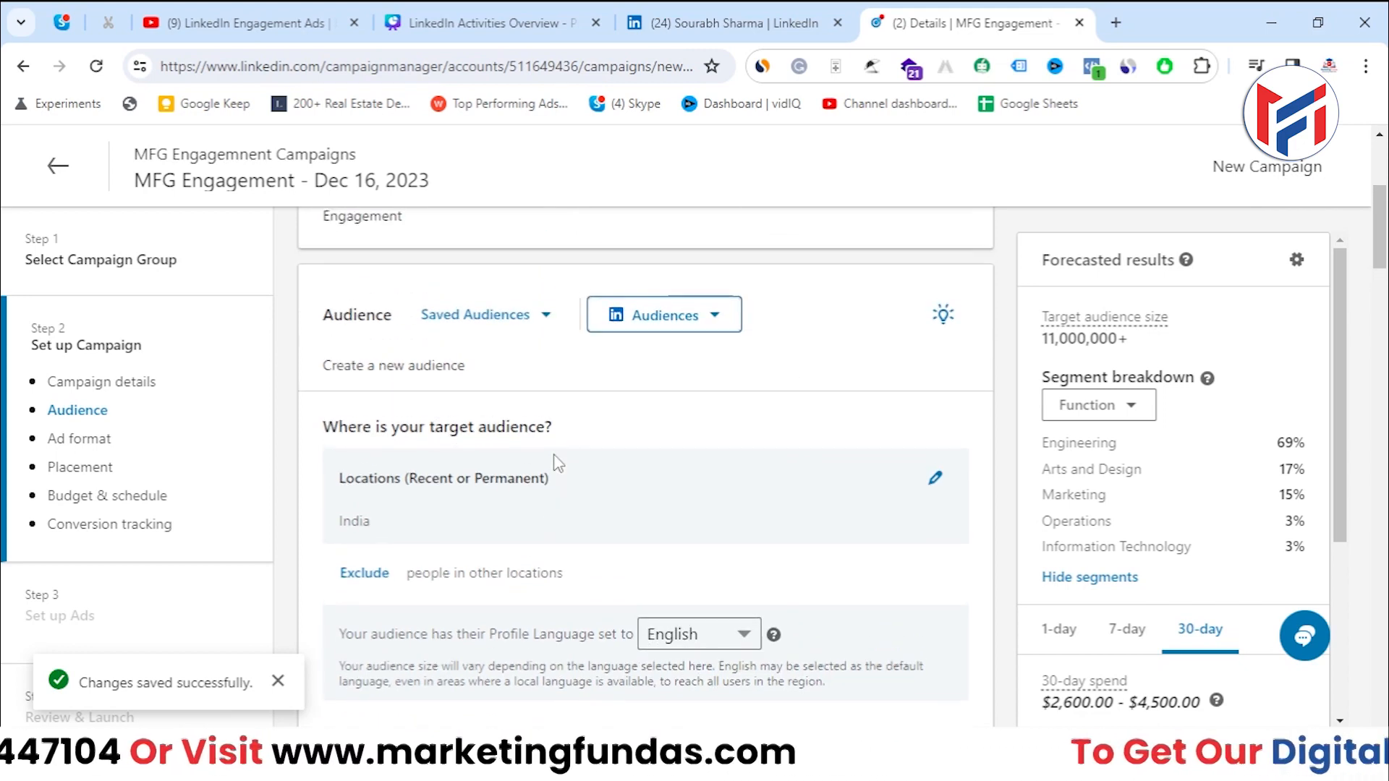
left_click(660, 314)
left_click(916, 296)
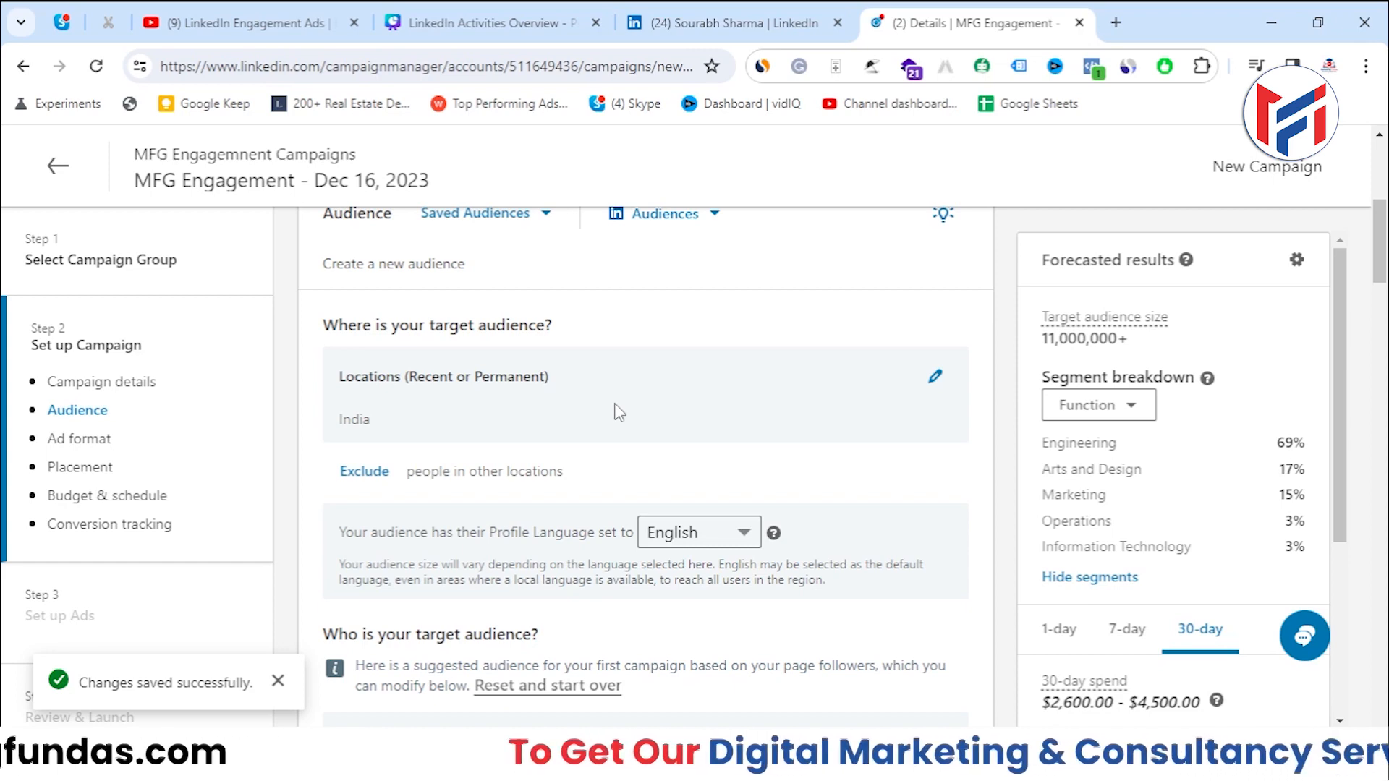
Replace India with New Delhi, Delhi, India as the target location, keeping the recent or permanent location option
left_click_drag(317, 336, 637, 338)
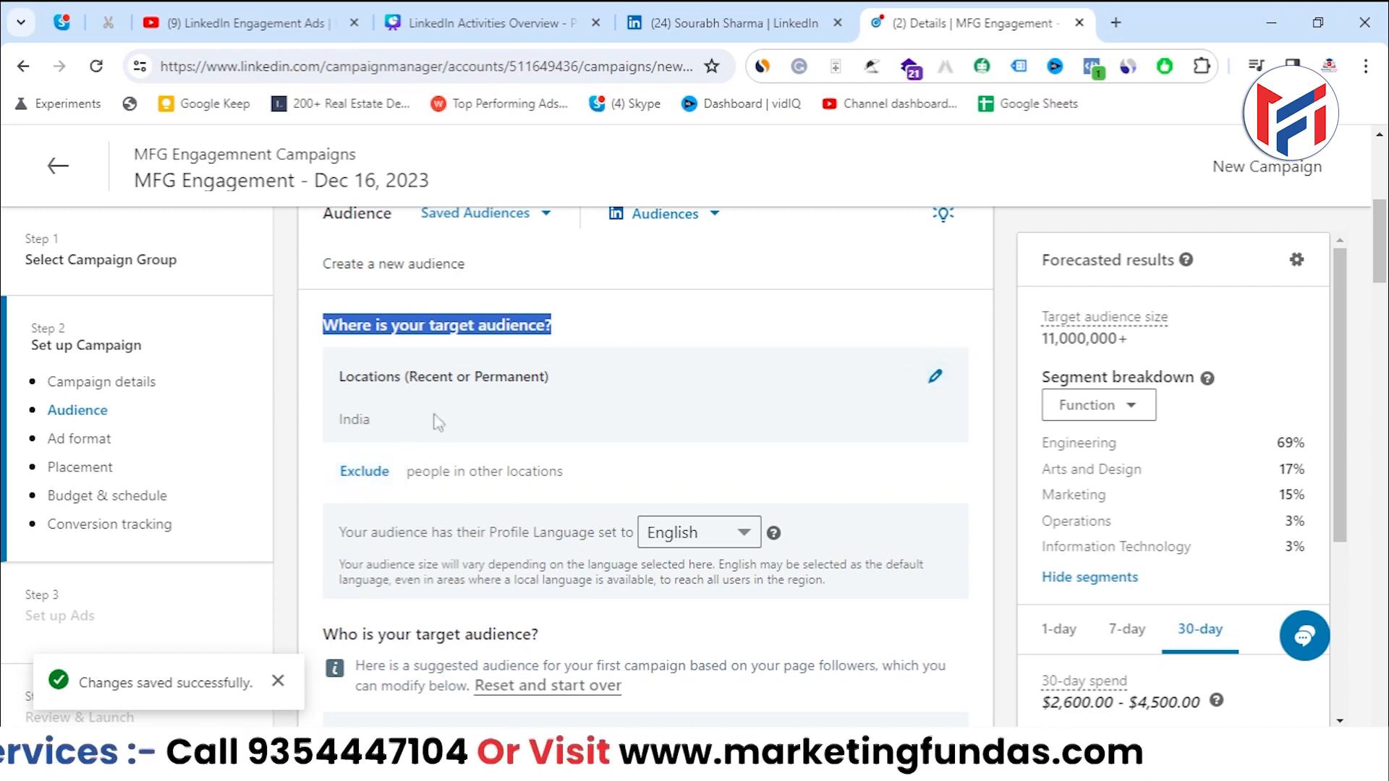
left_click(935, 377)
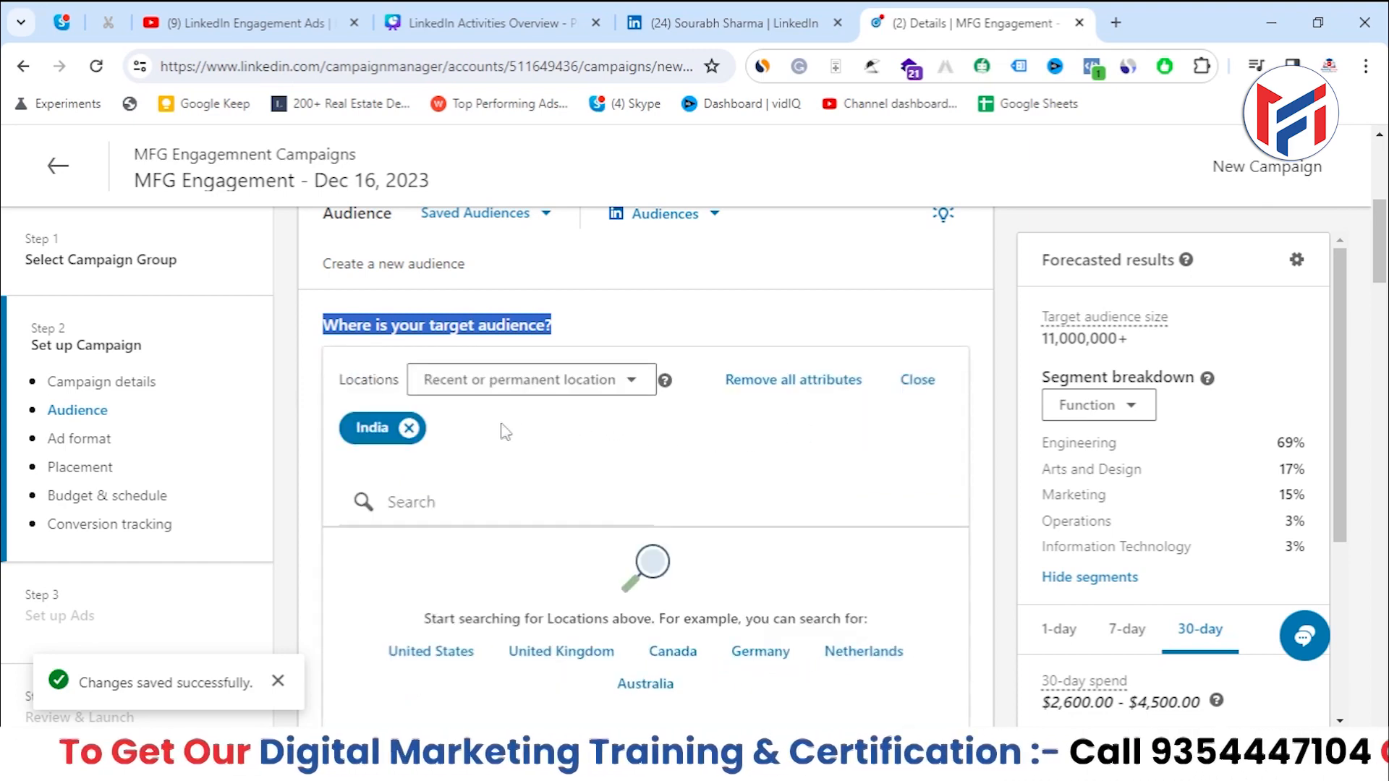
left_click(409, 428)
left_click(478, 390)
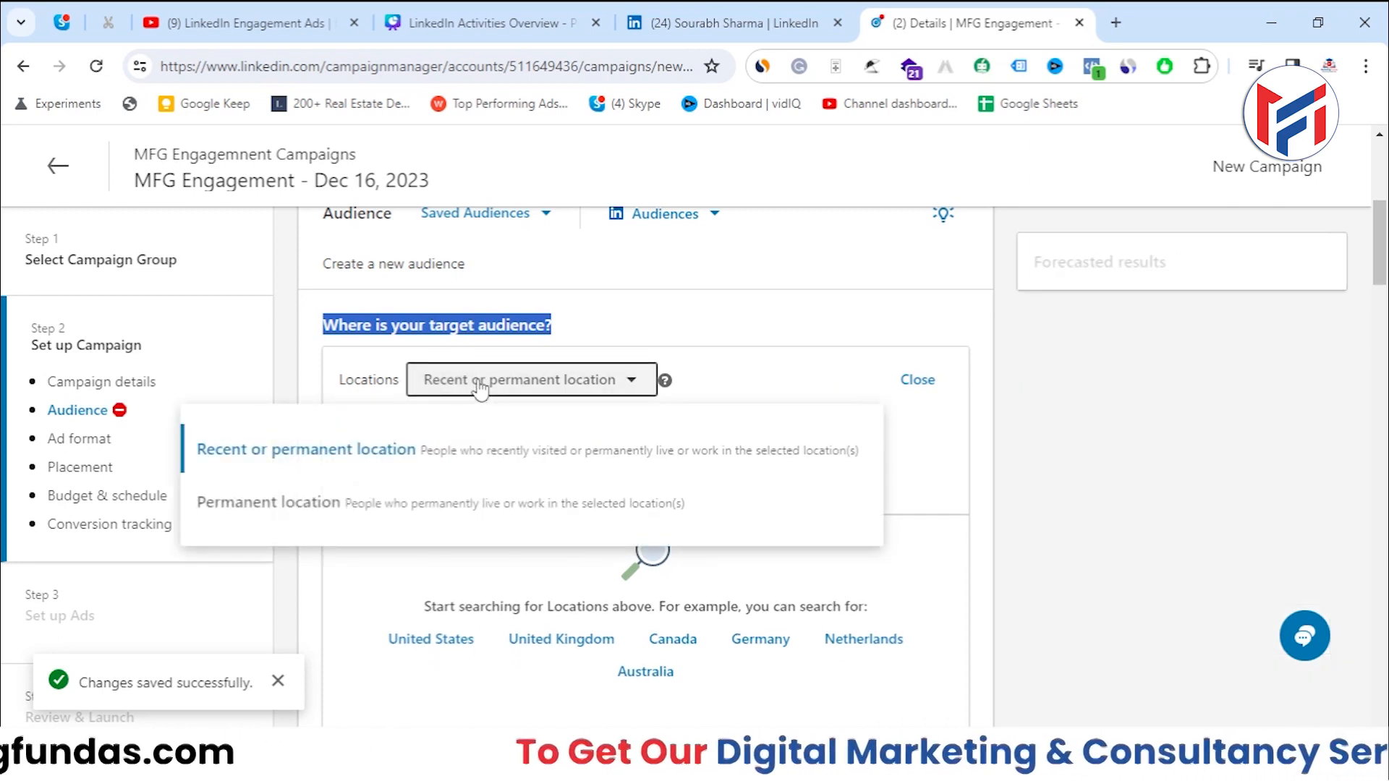
left_click(796, 339)
left_click(485, 483)
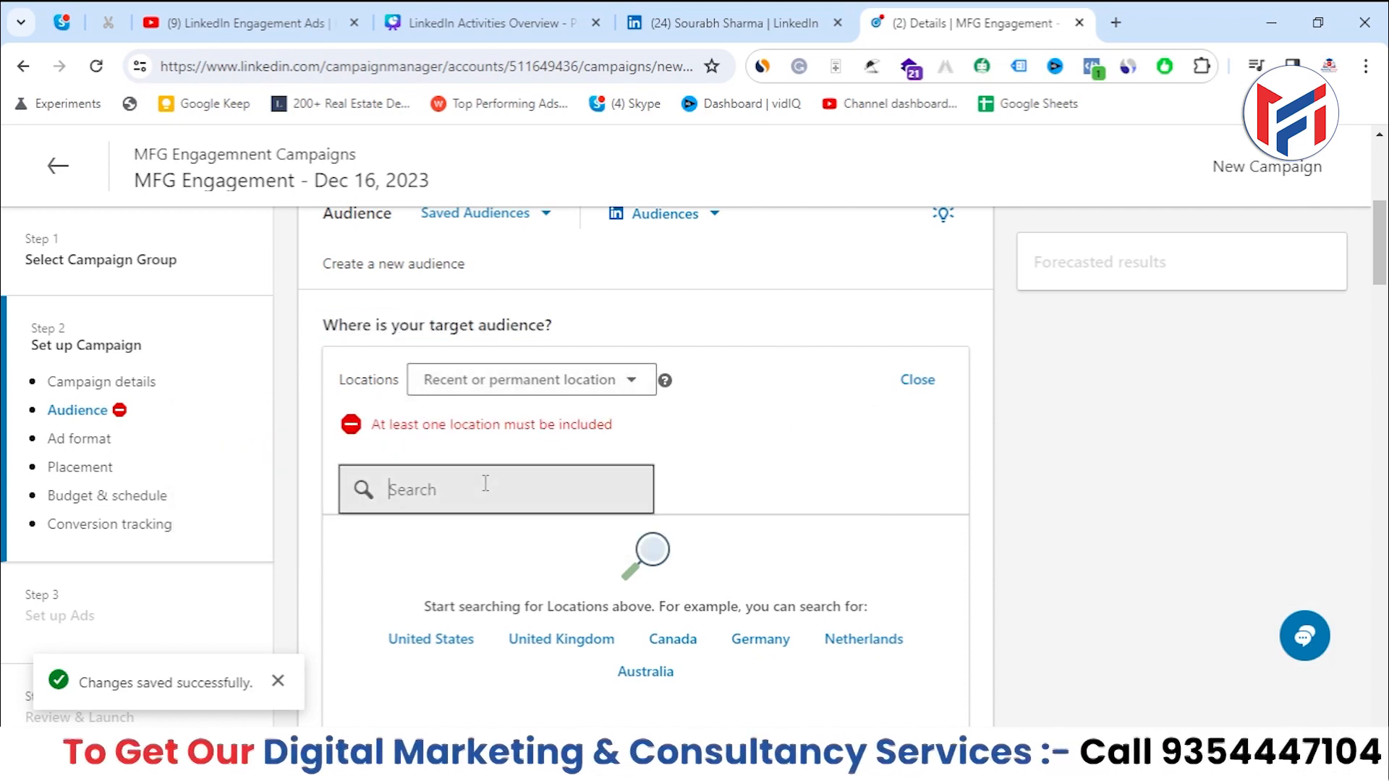
type("delhi")
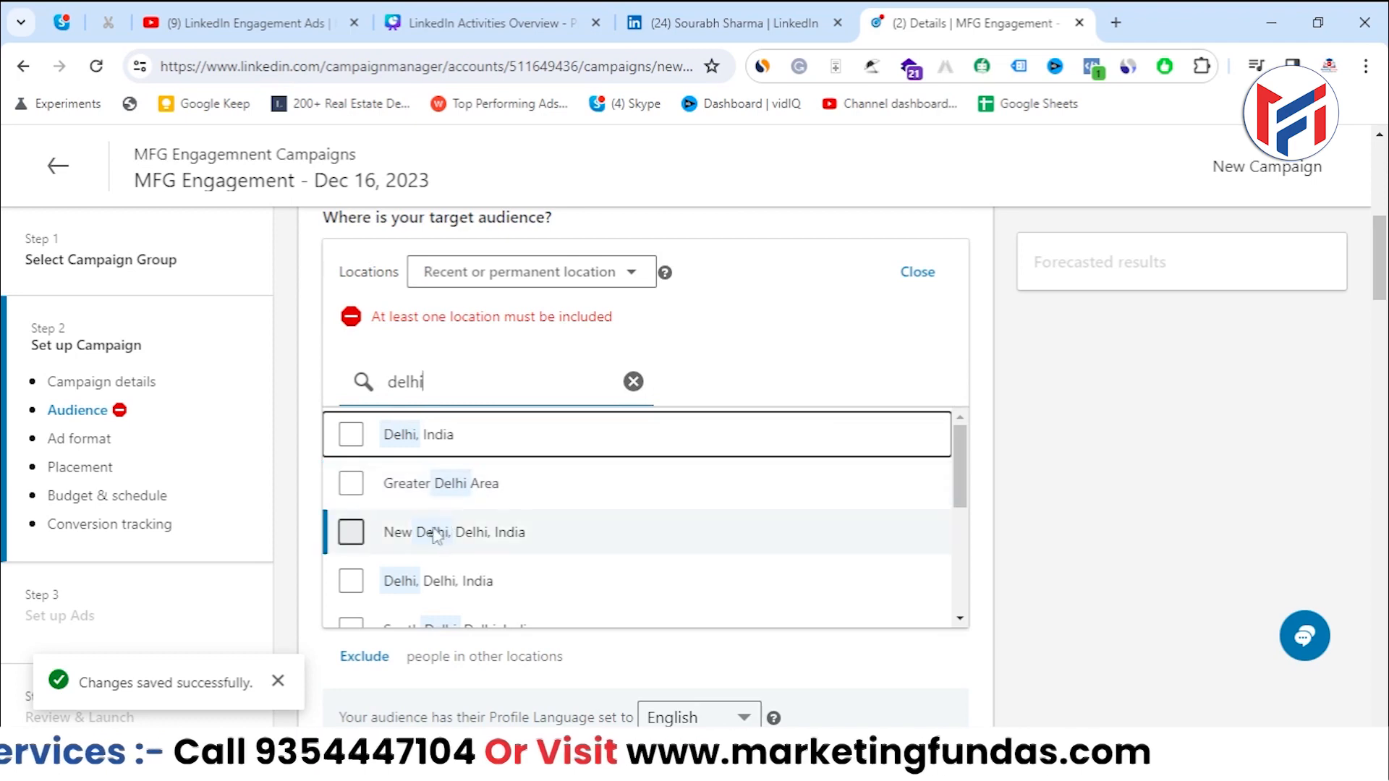
left_click(350, 532)
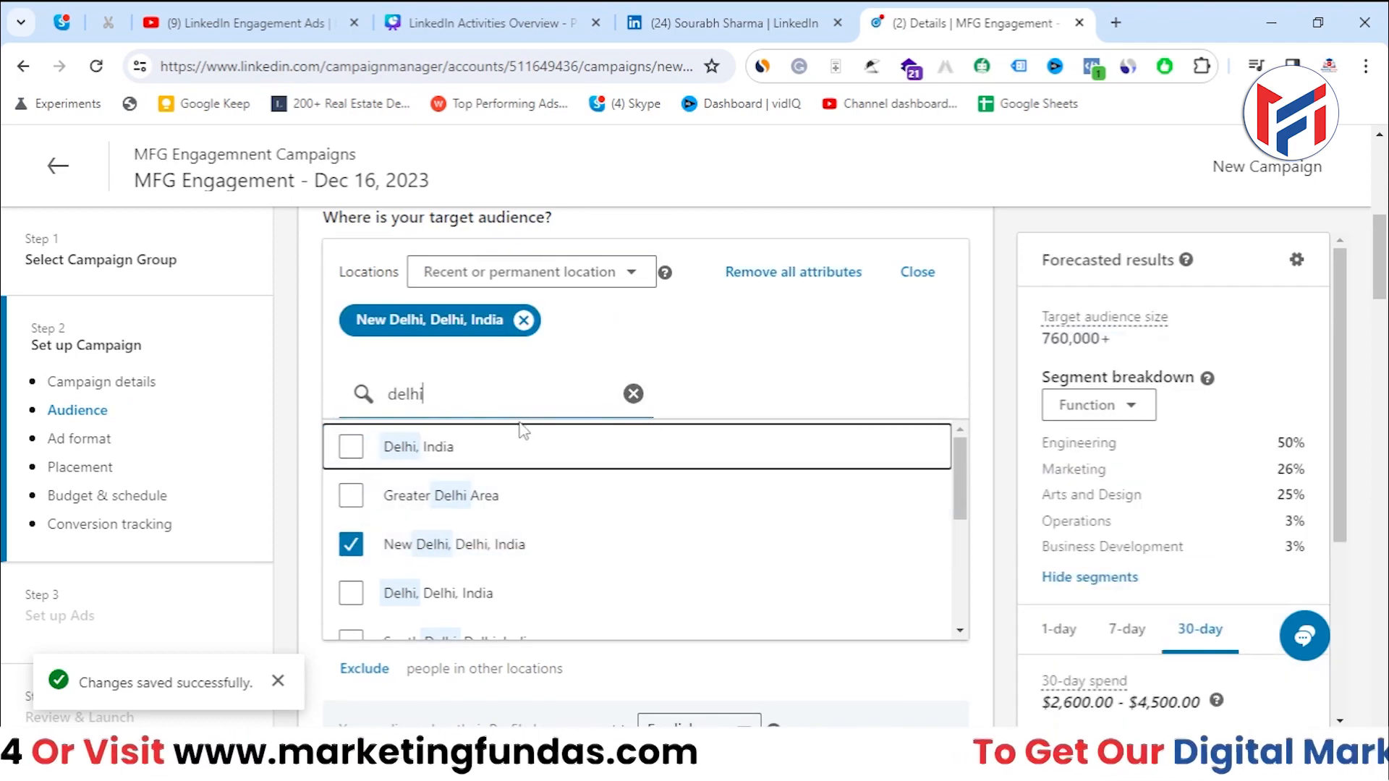
Add Mumbai, Maharashtra, India to the target audience locations
left_click(514, 398)
double_click(516, 399)
type("mumbai")
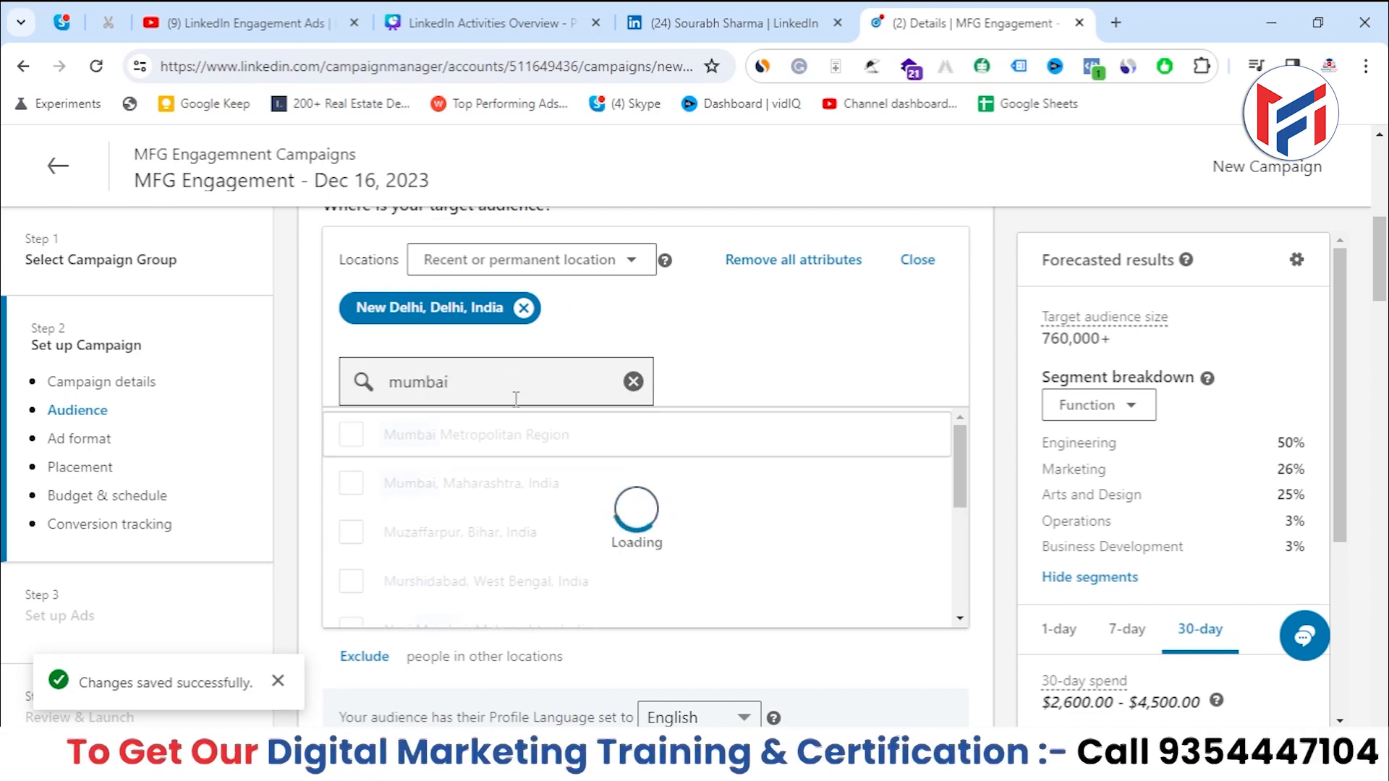
key("Return")
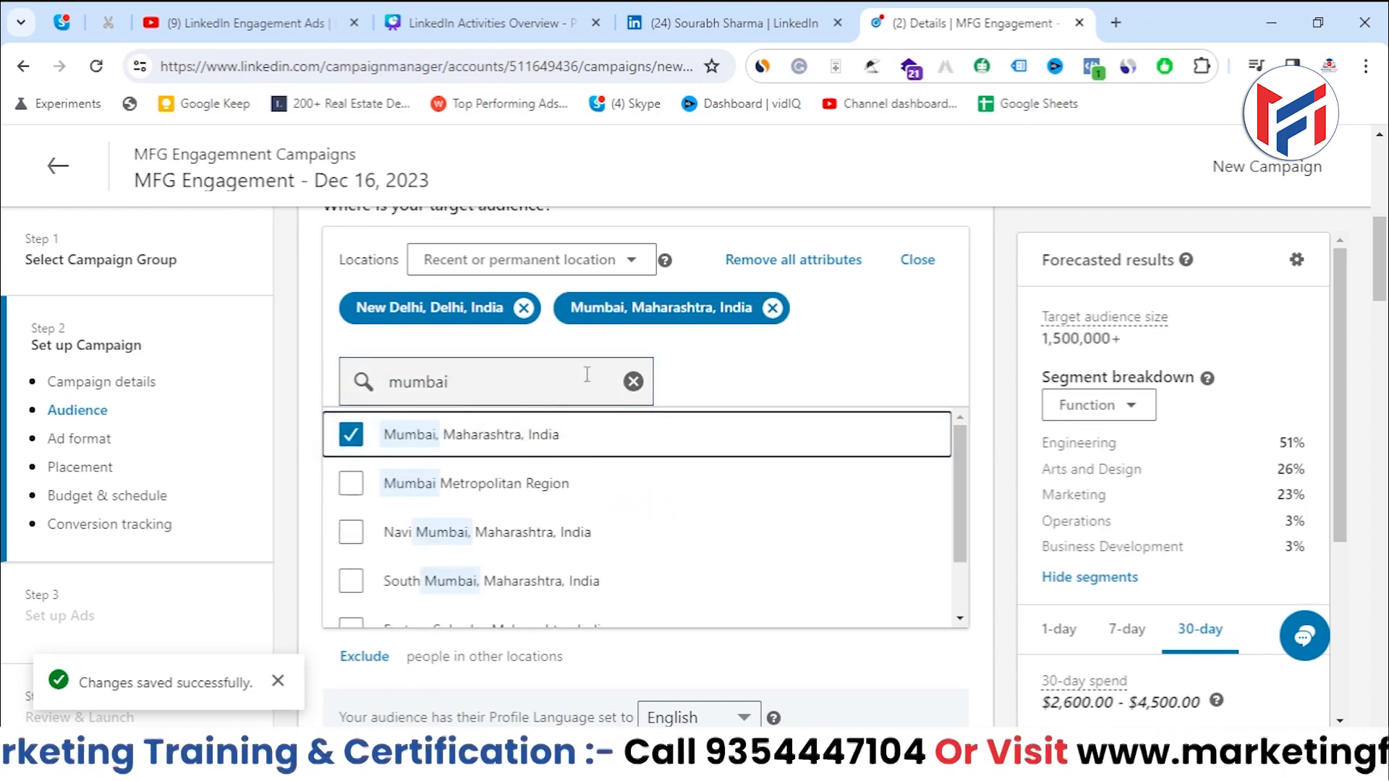
Add Bengaluru, Karnataka, India to the target audience locations
double_click(567, 390)
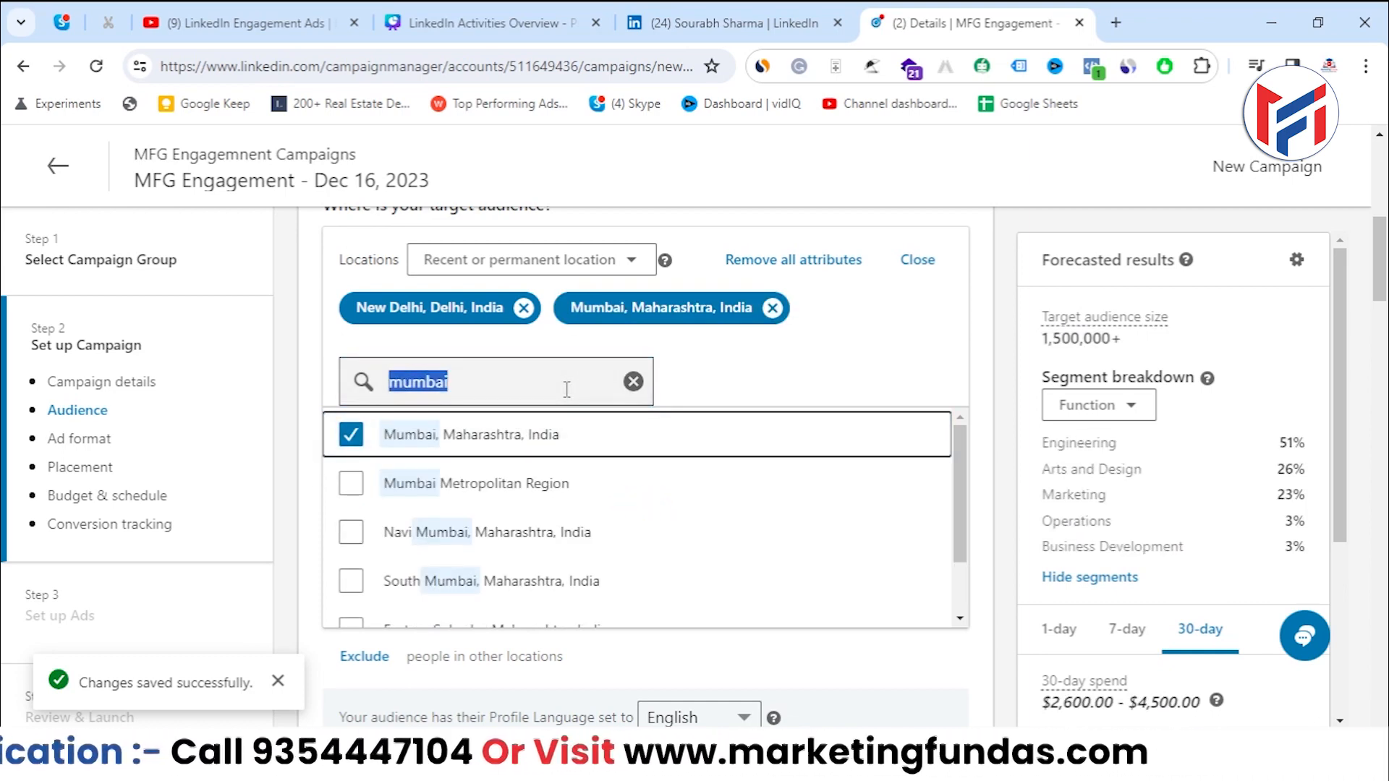
type("banglore")
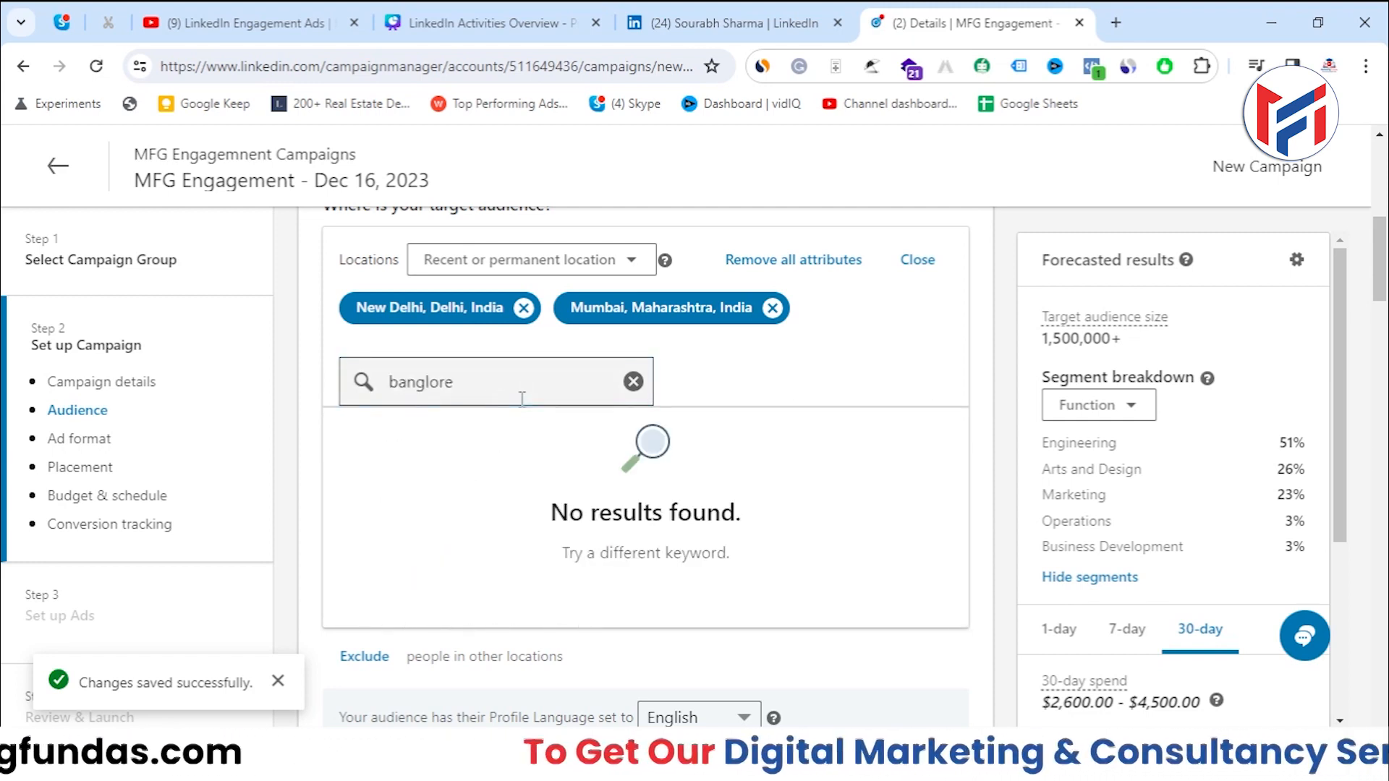
key("BackSpace")
key("BackSpace")
key("BackSpace")
key("BackSpace")
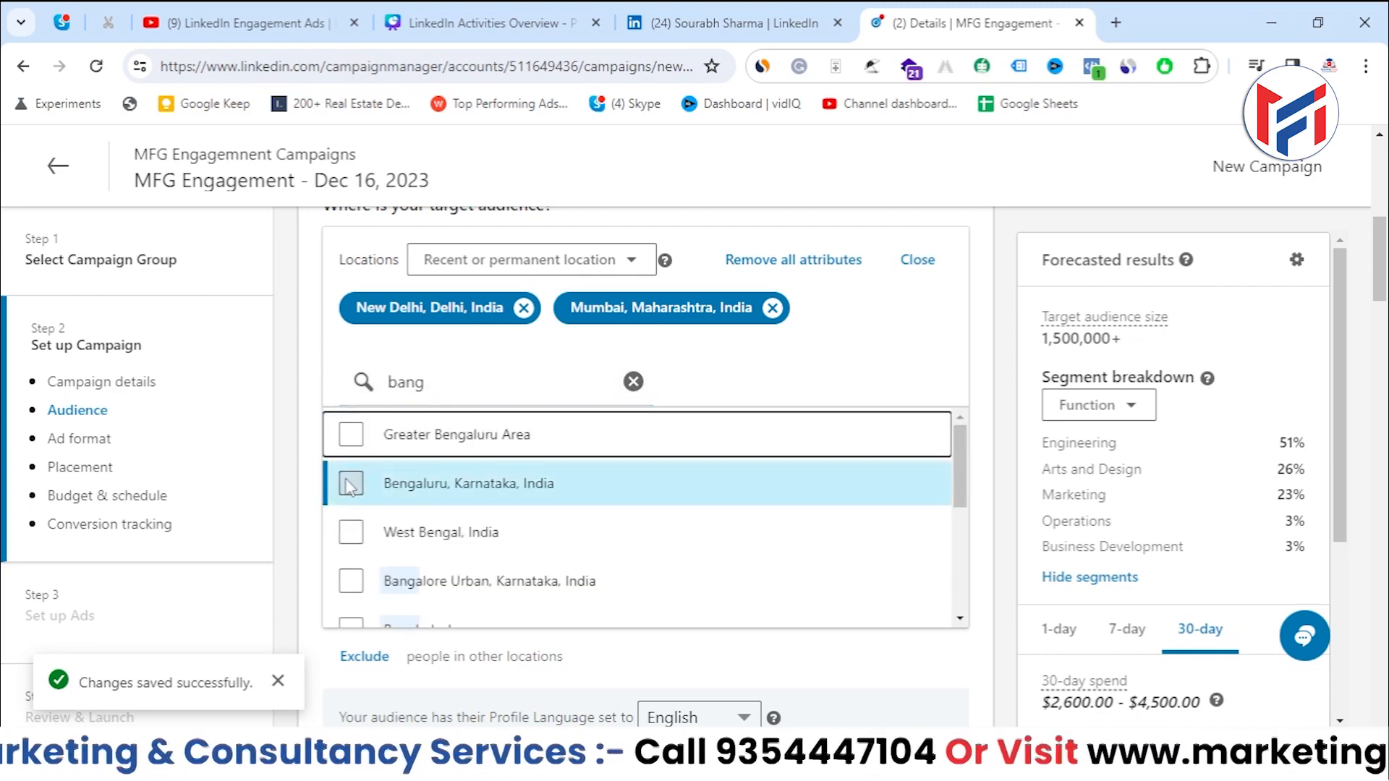
left_click(463, 484)
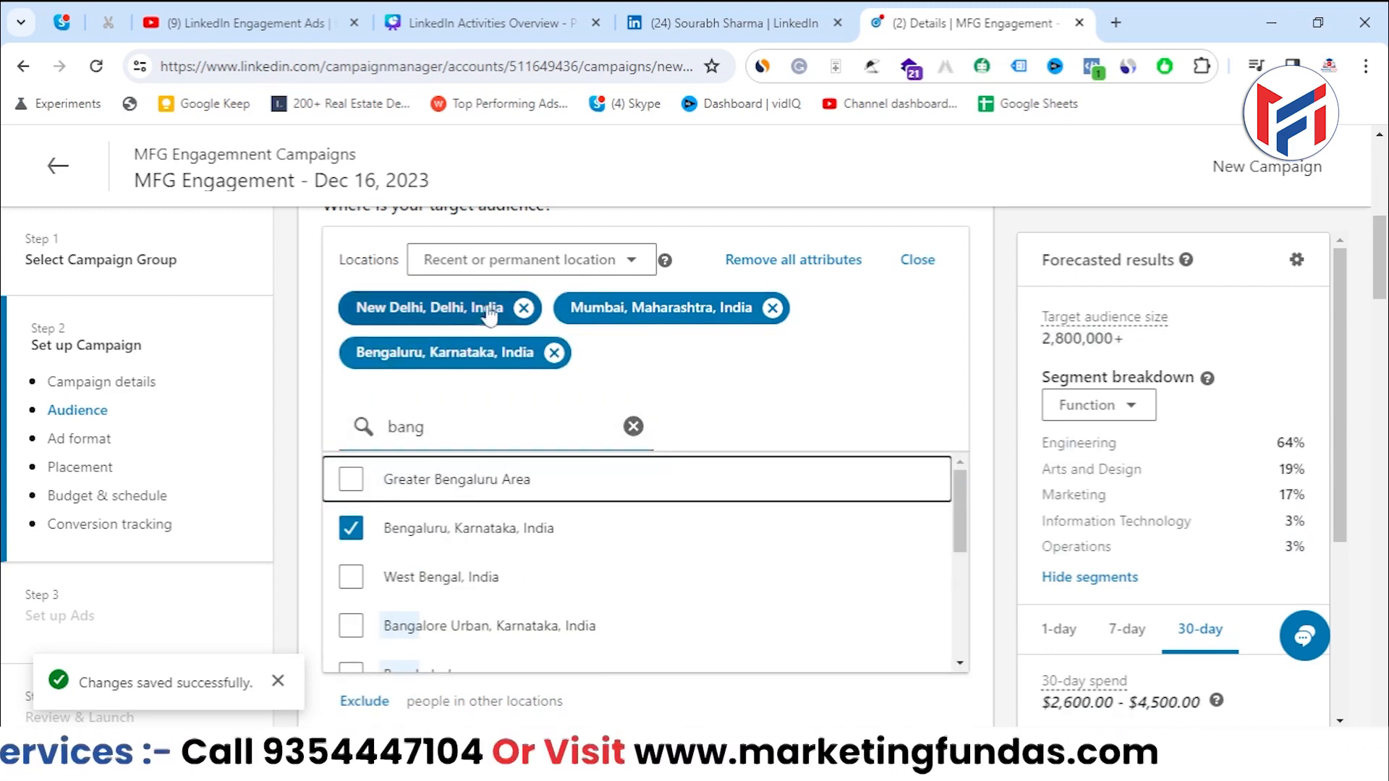
Add New York, United States to the target audience locations
left_click_drag(427, 428, 387, 434)
key("BackSpace")
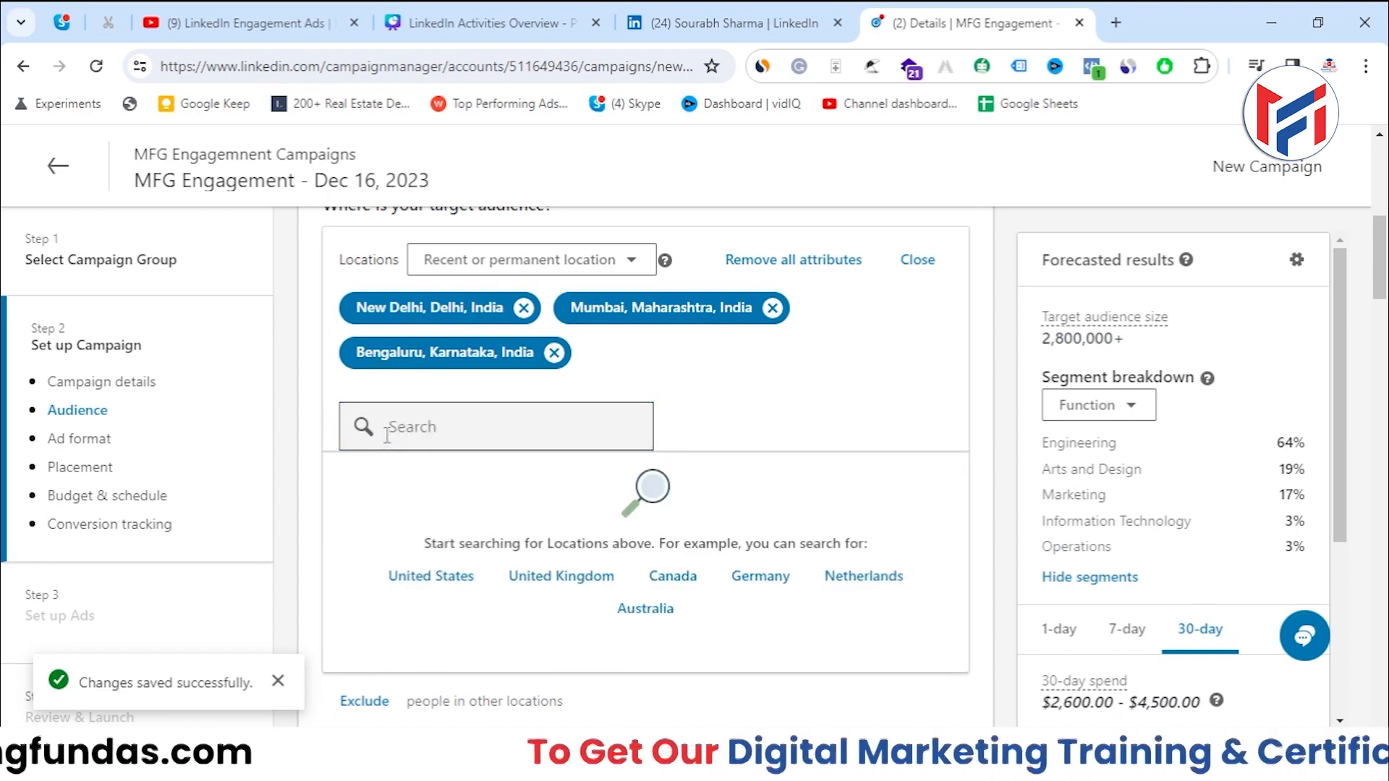
type("n")
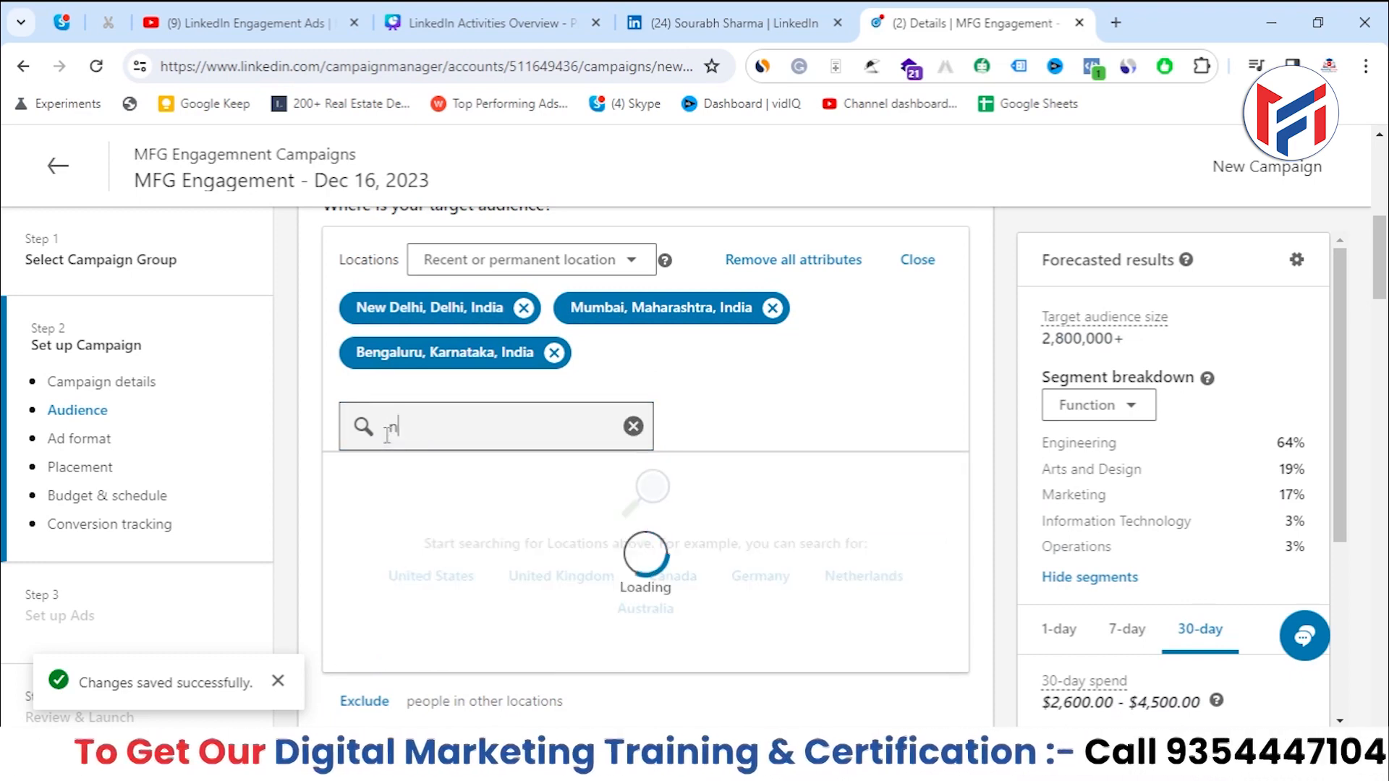
type("ewyo")
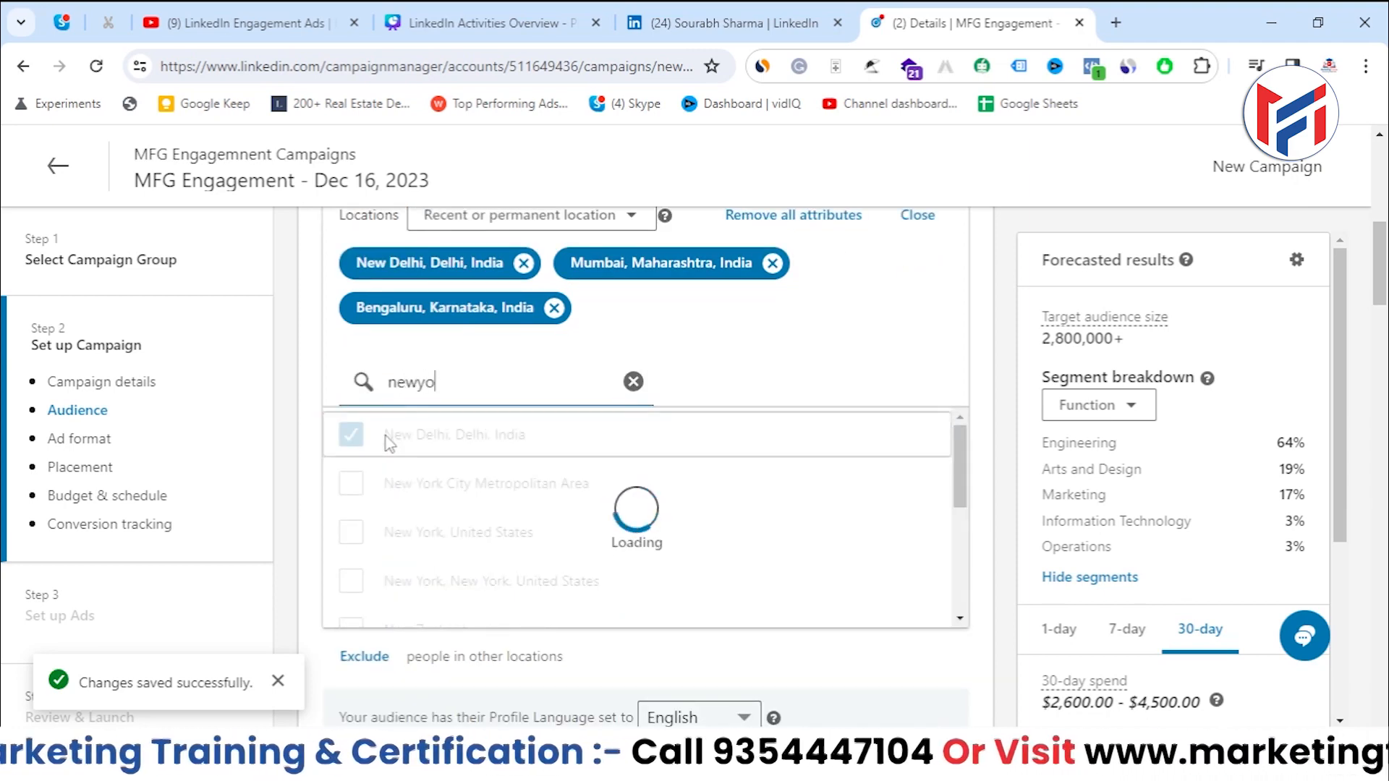
key("BackSpace")
key("BackSpace")
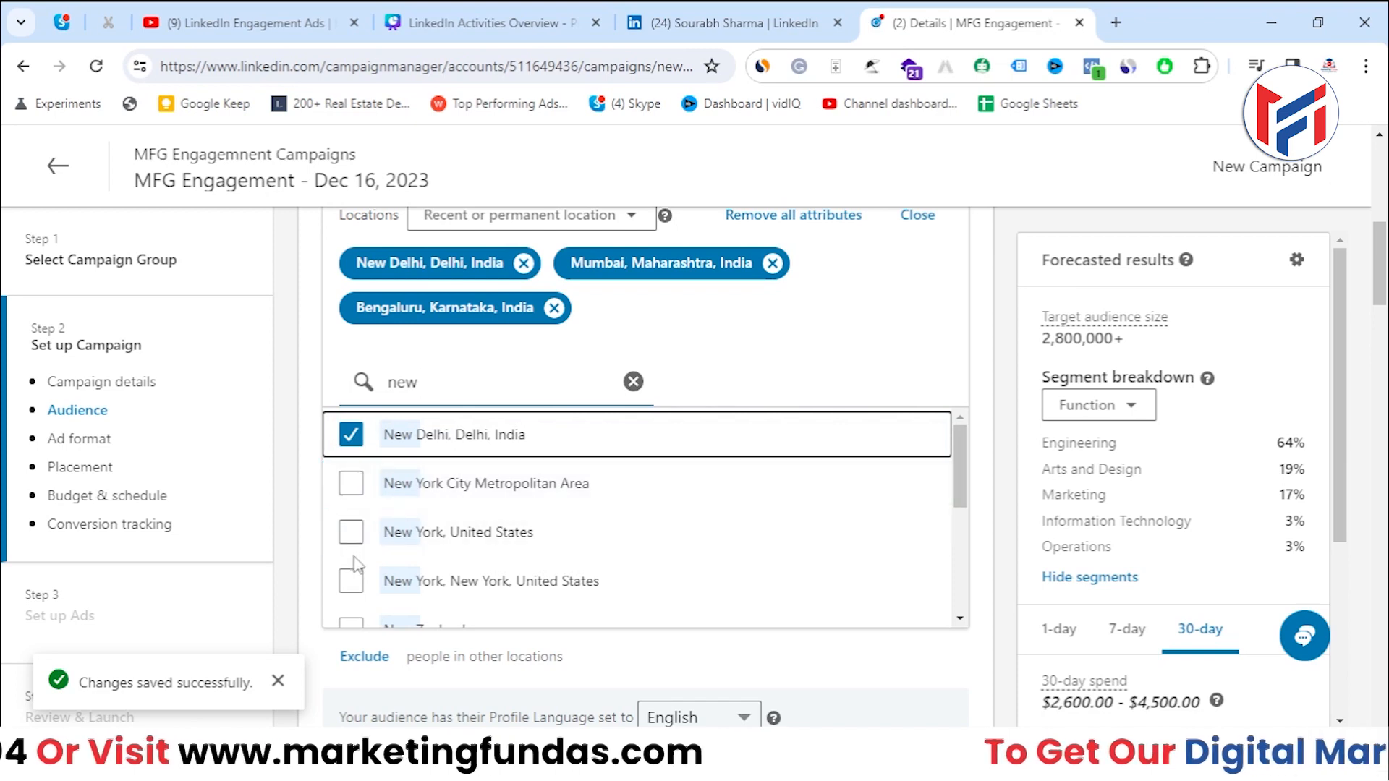
left_click(351, 532)
Add Berlin, Berlin, Germany to the target audience locations and clear the location search
double_click(433, 389)
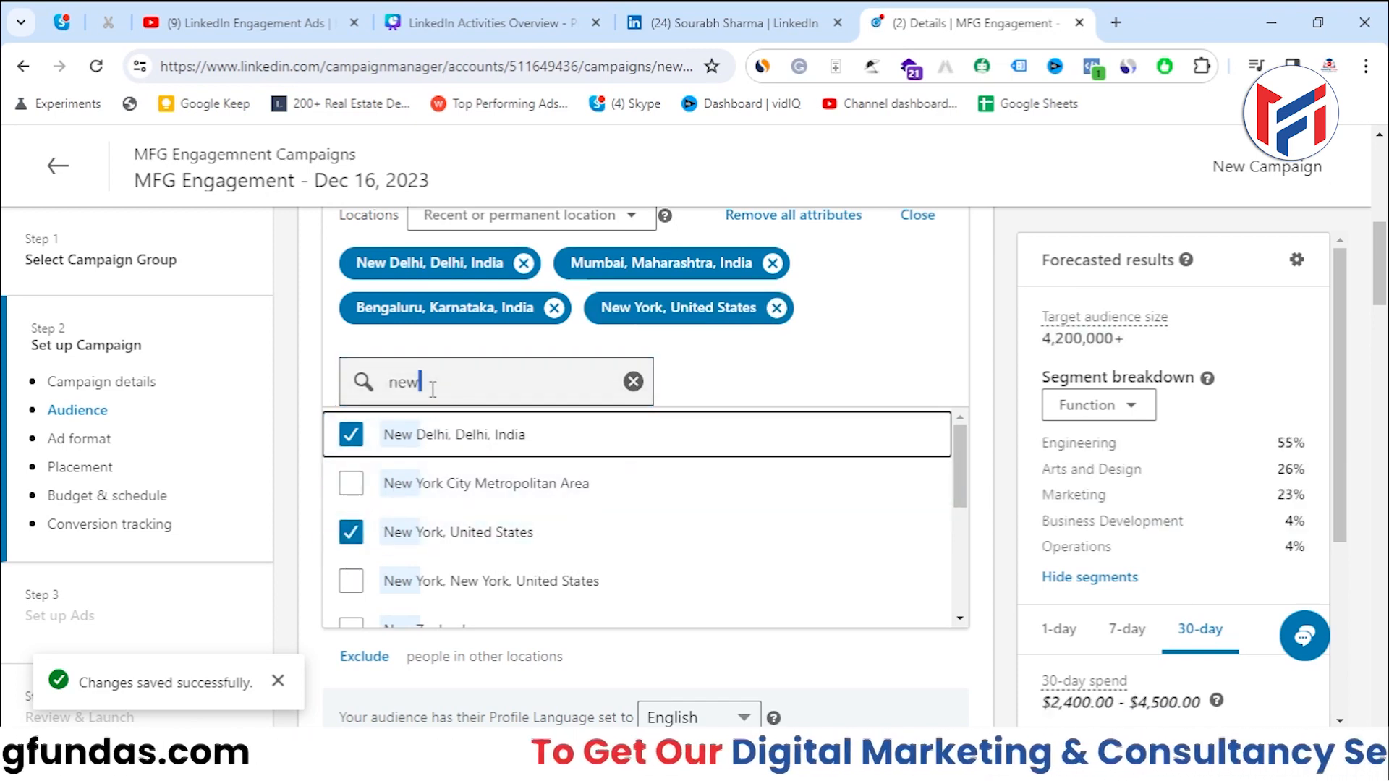
type("bermin")
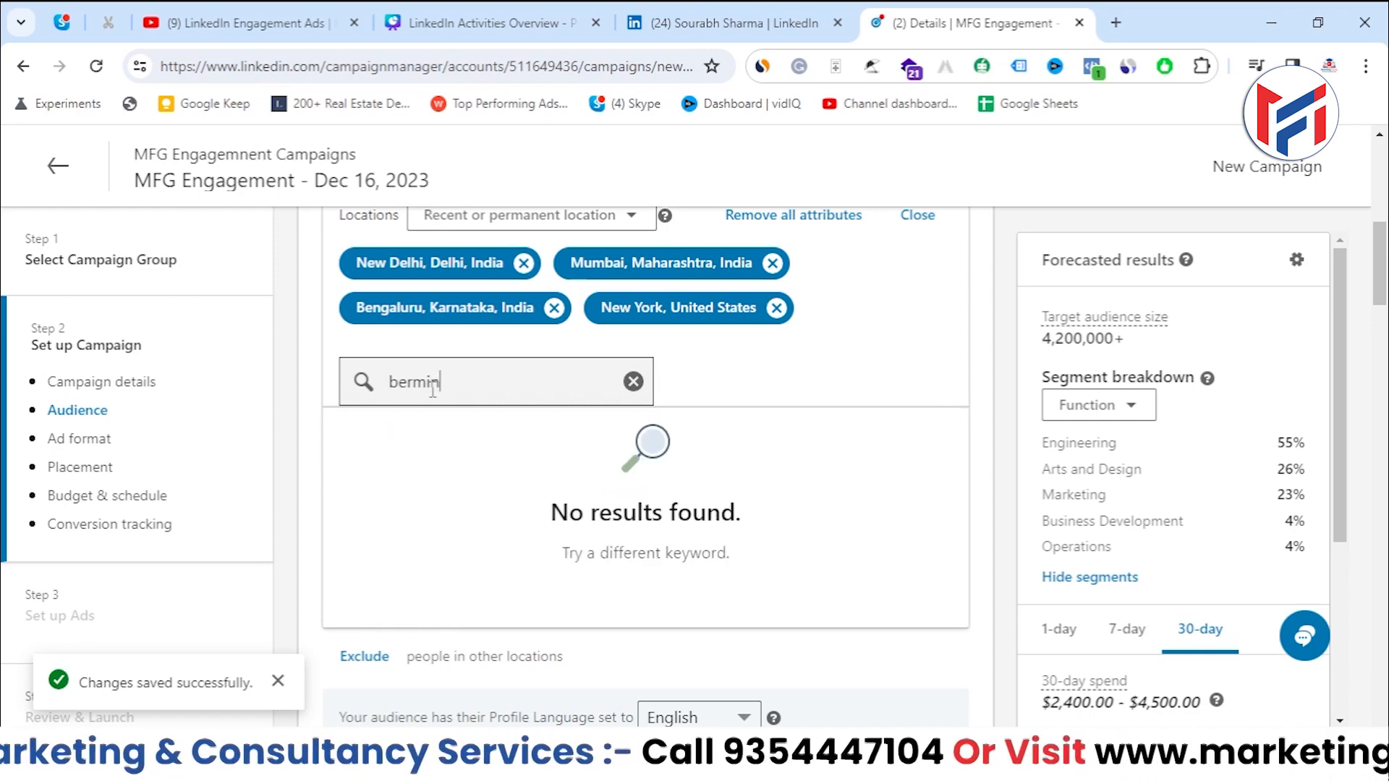
key("BackSpace")
key("BackSpace")
key("BackSpace")
key("BackSpace")
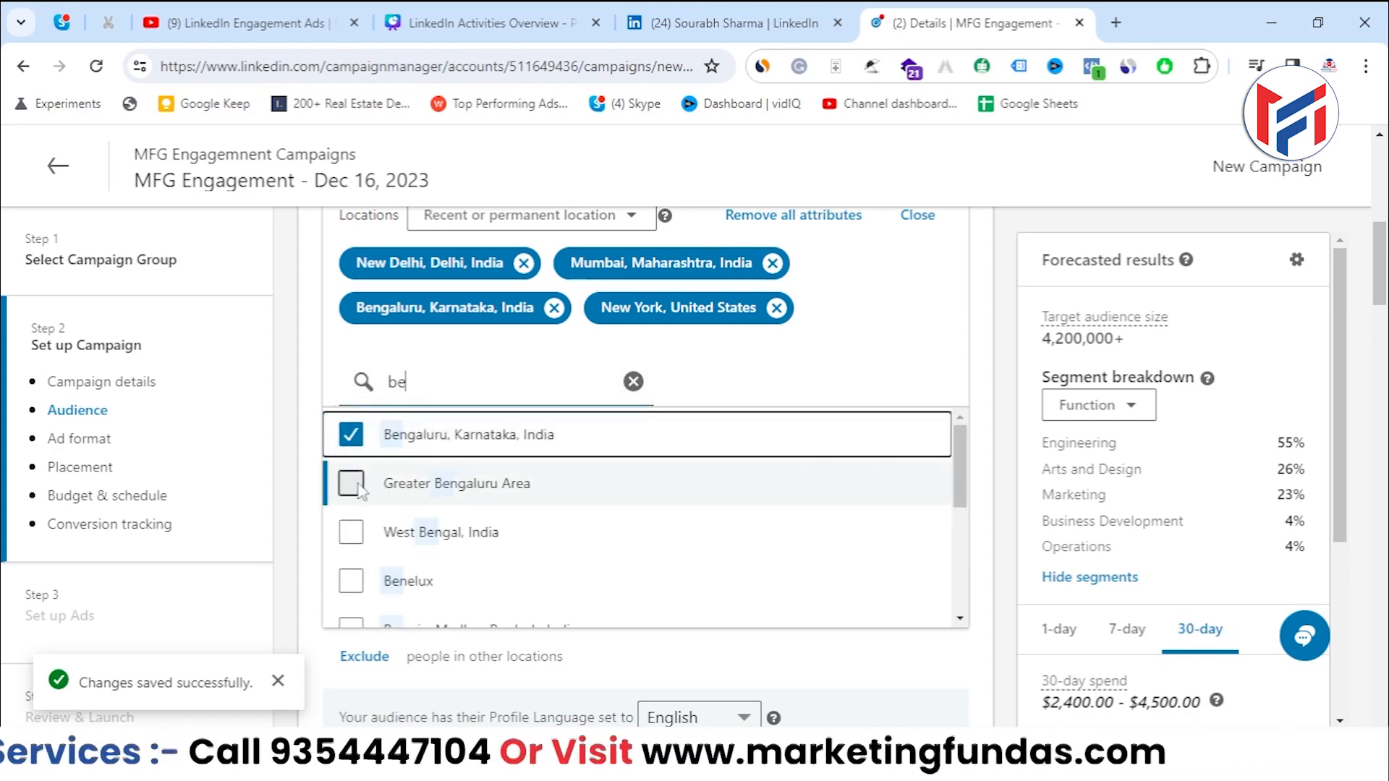
type("r")
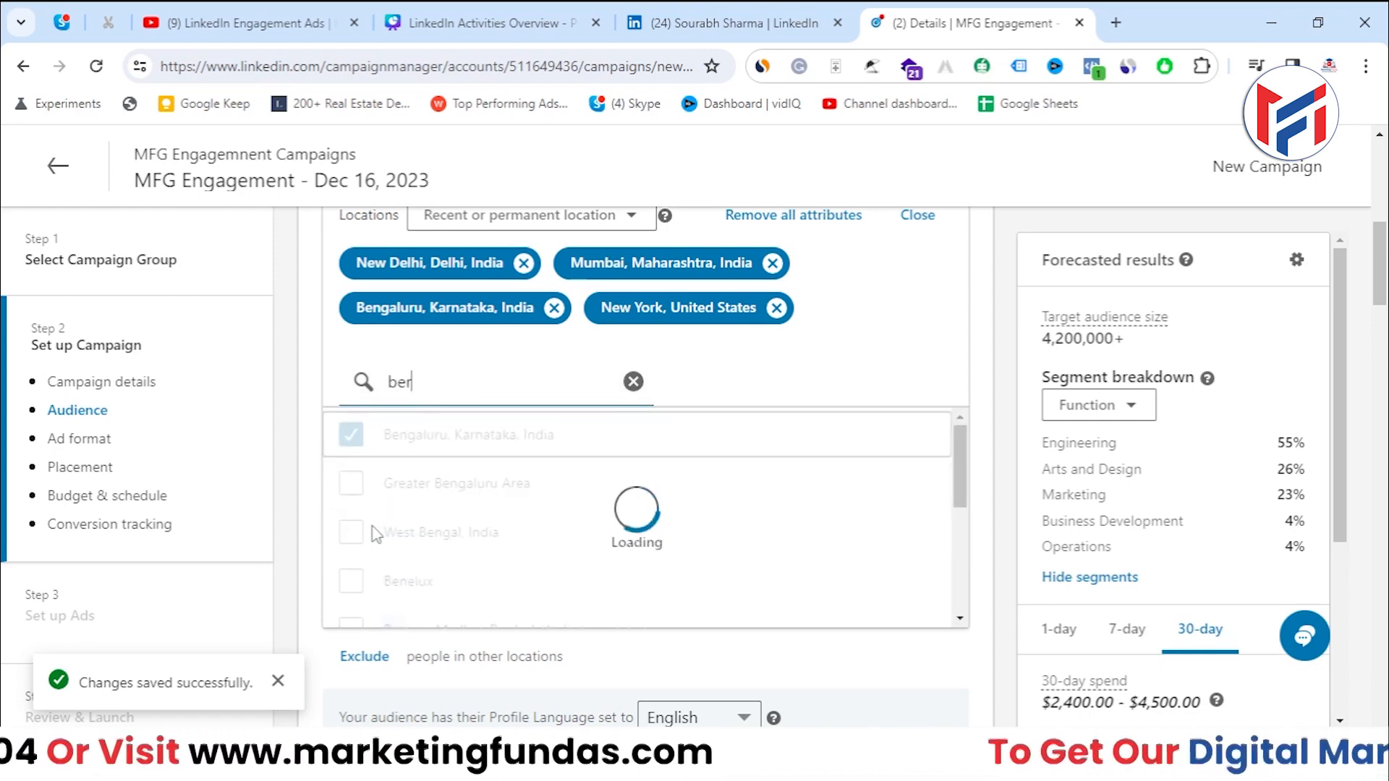
type("l")
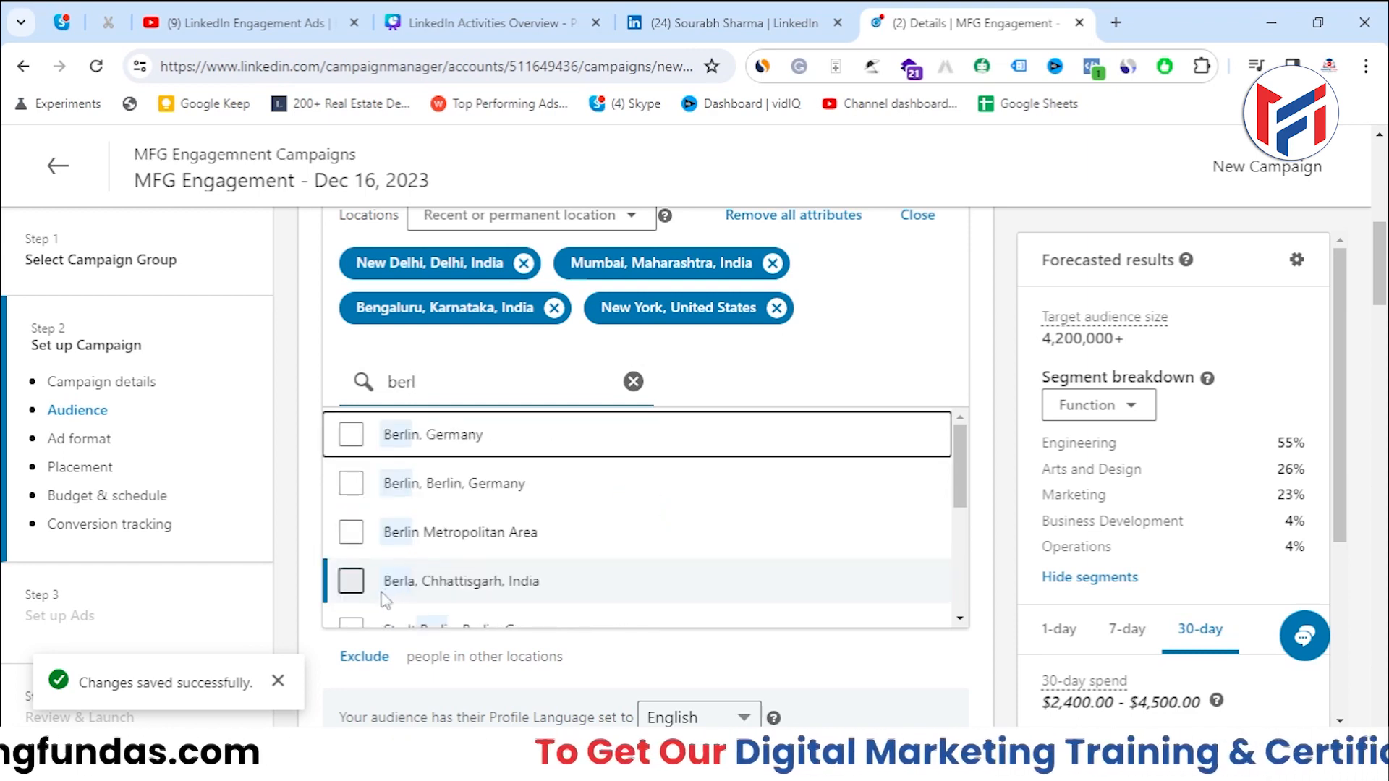
left_click(352, 484)
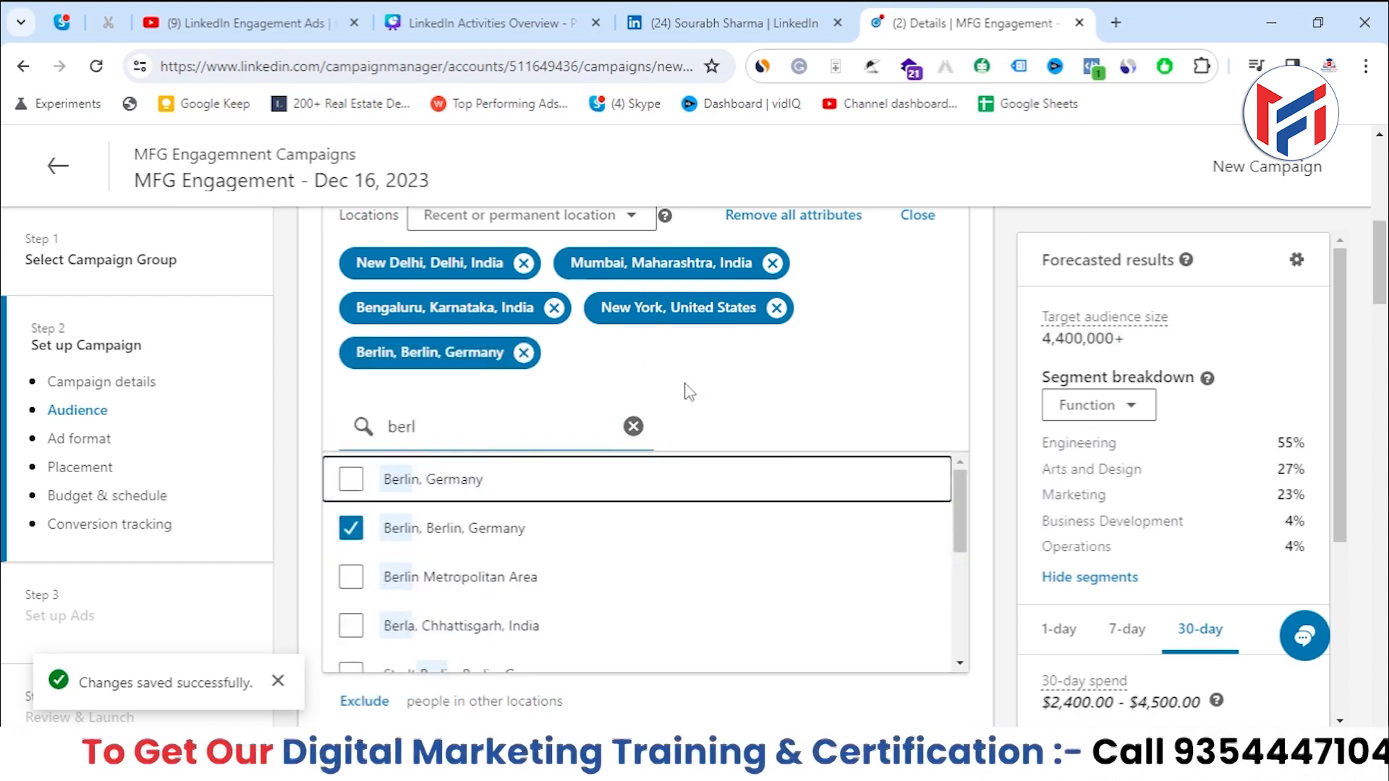
left_click(633, 427)
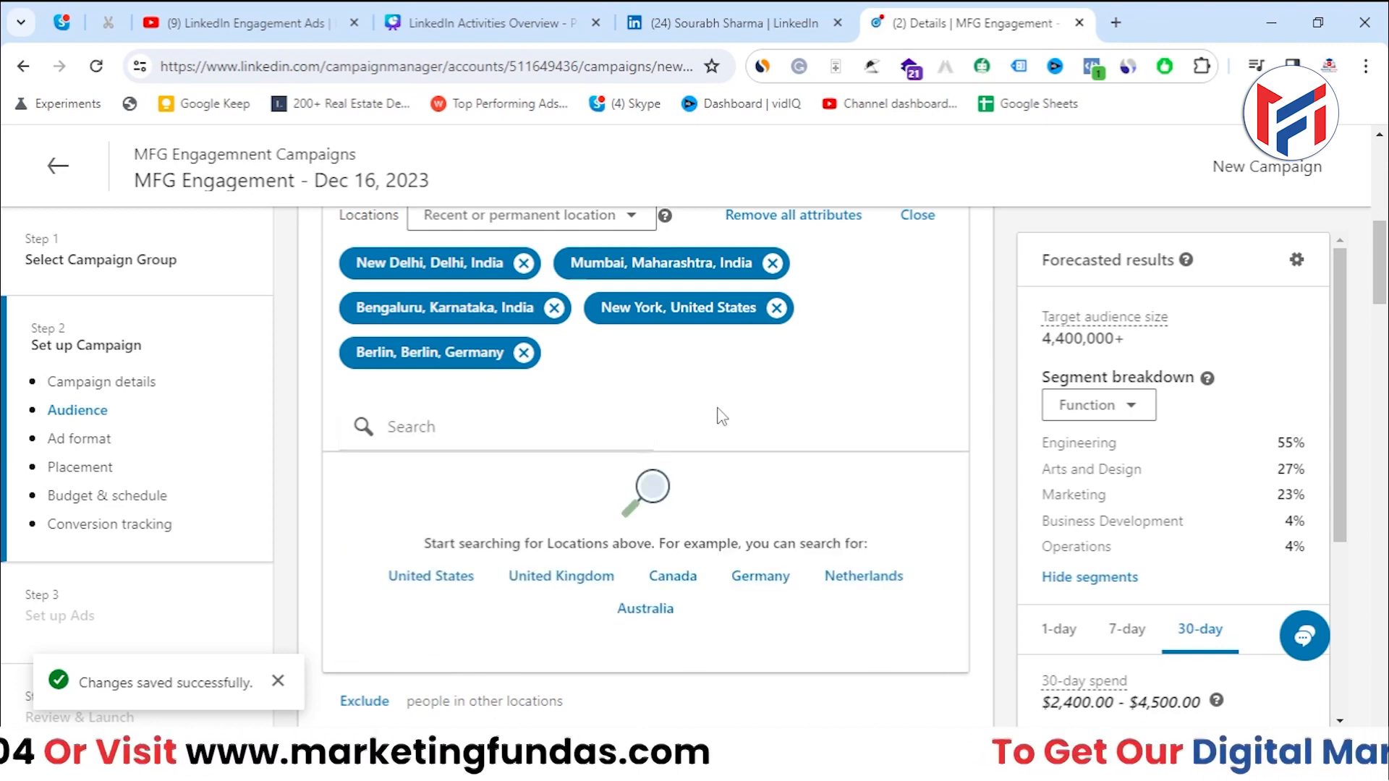
Limit the location targeting to people whose permanent location is in the selected places
scroll(723, 412, "up", 2)
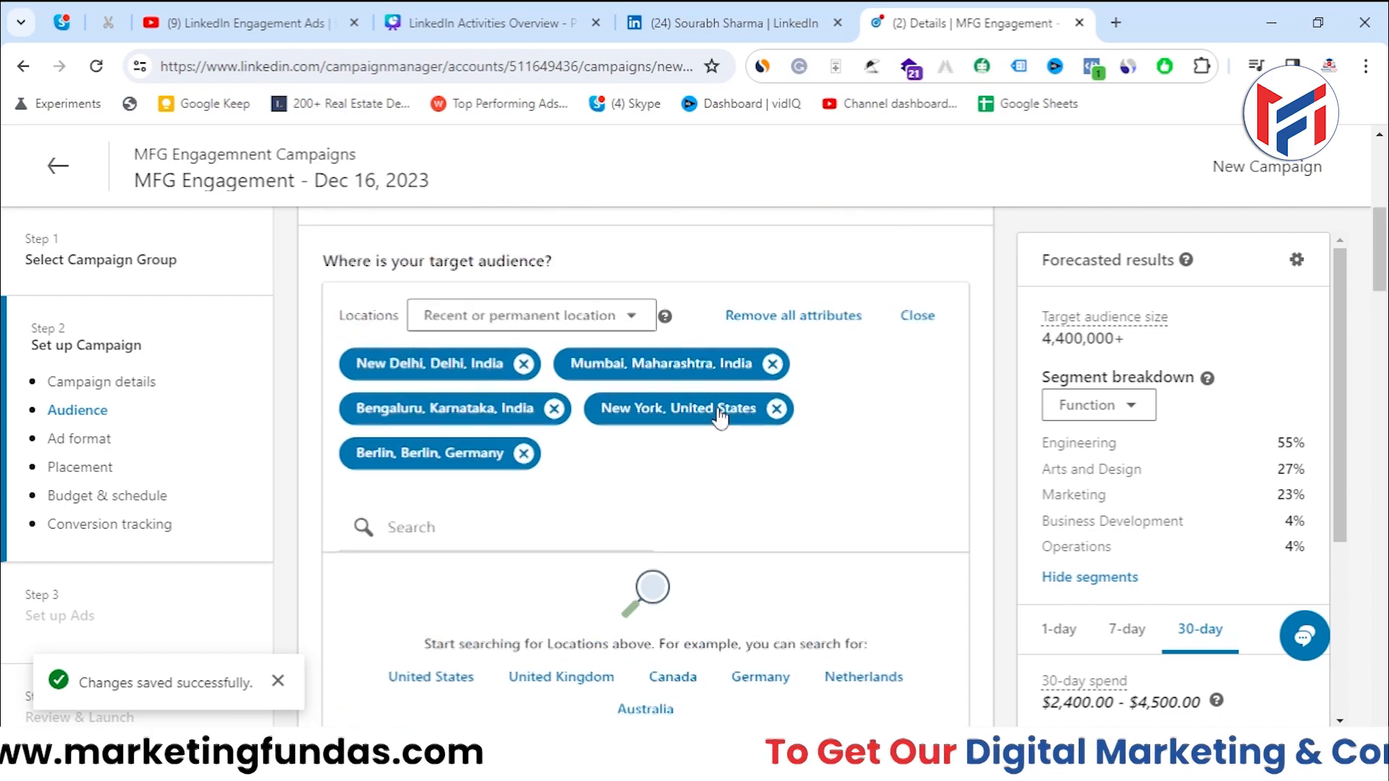
left_click(585, 324)
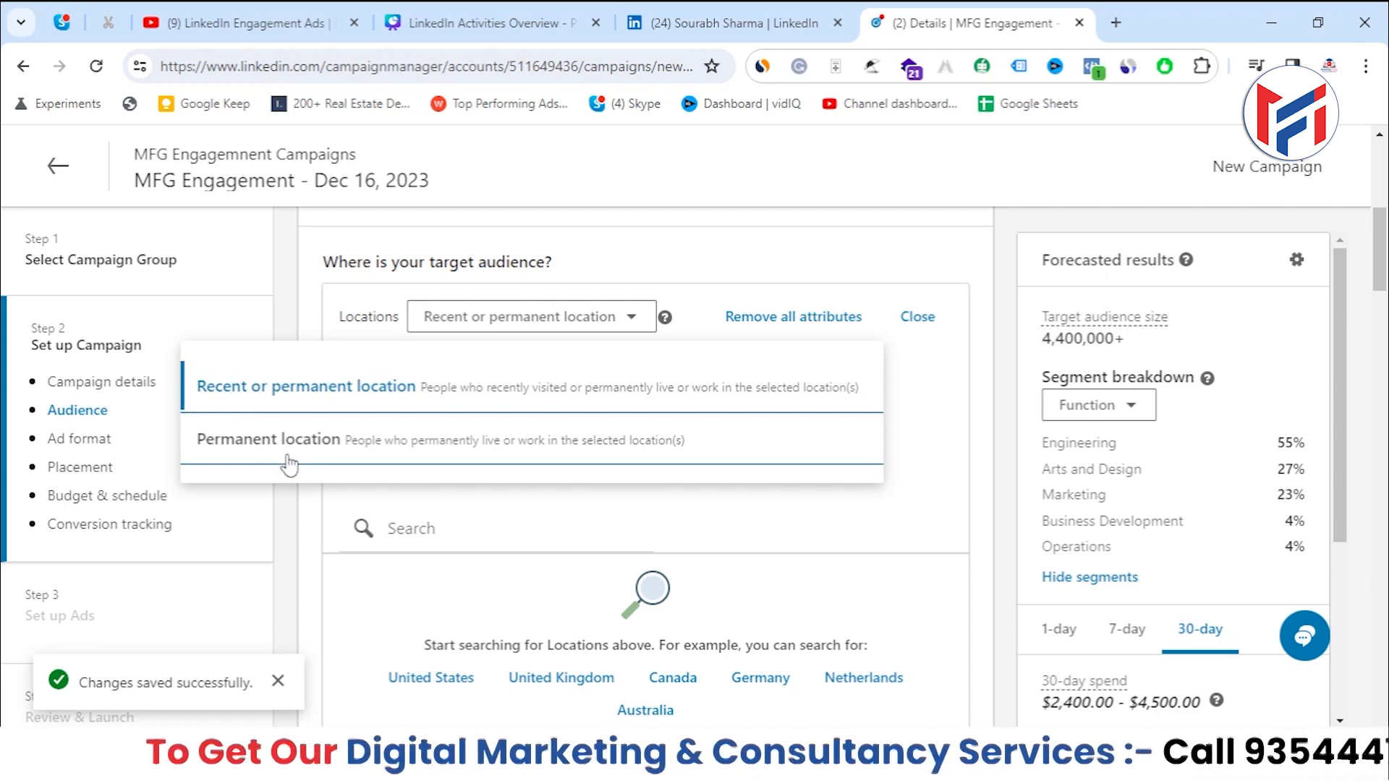
left_click(262, 450)
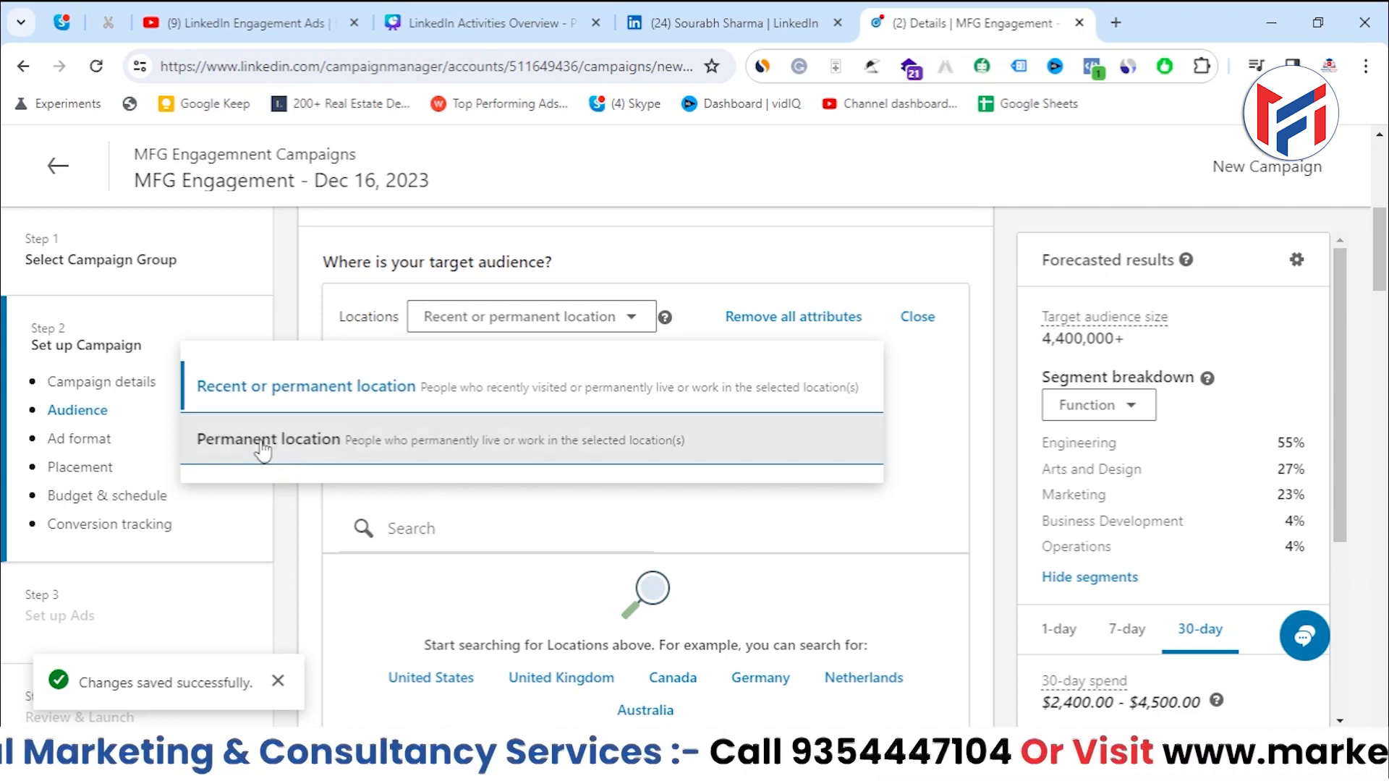
Exclude South Delhi, Delhi, India from the campaign's target locations
scroll(812, 470, "down", 1)
scroll(812, 471, "down", 4)
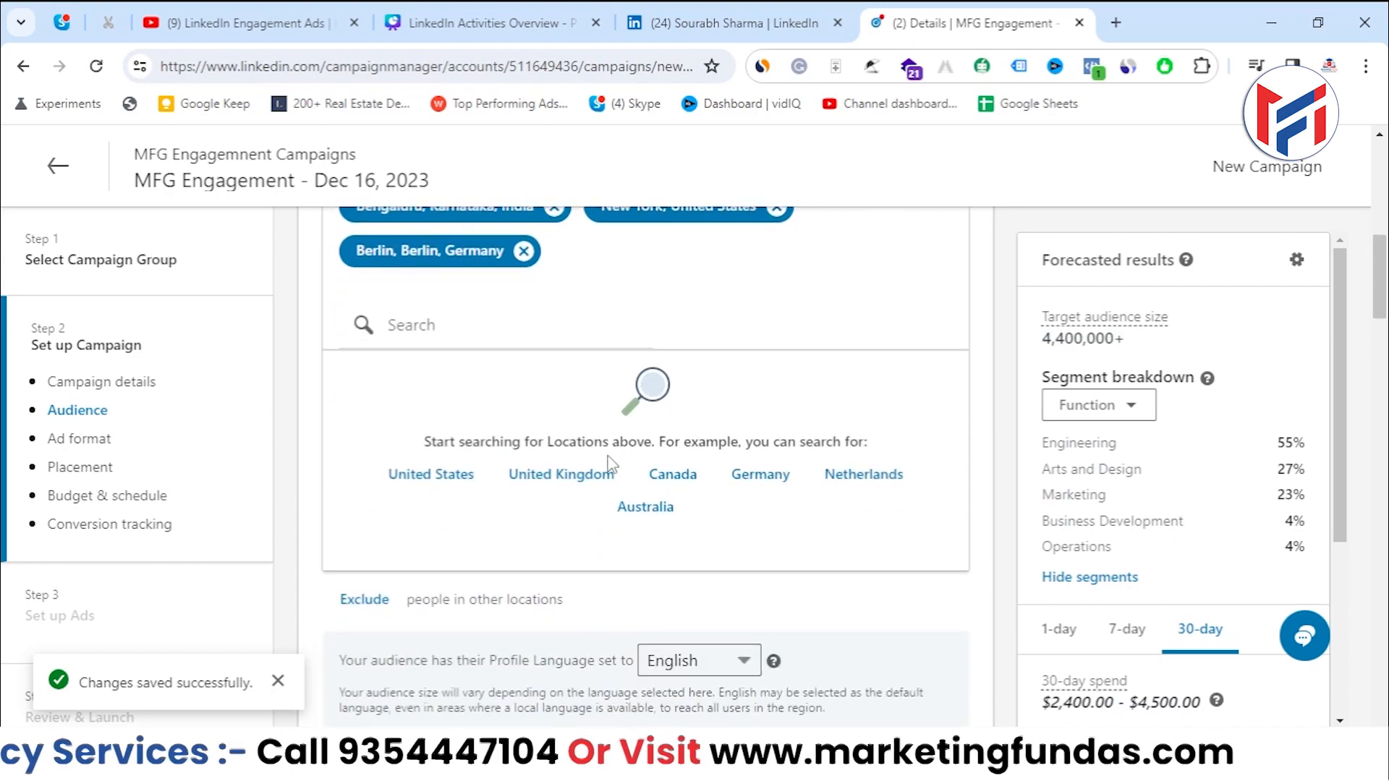
scroll(381, 431, "down", 1)
scroll(382, 432, "up", 10)
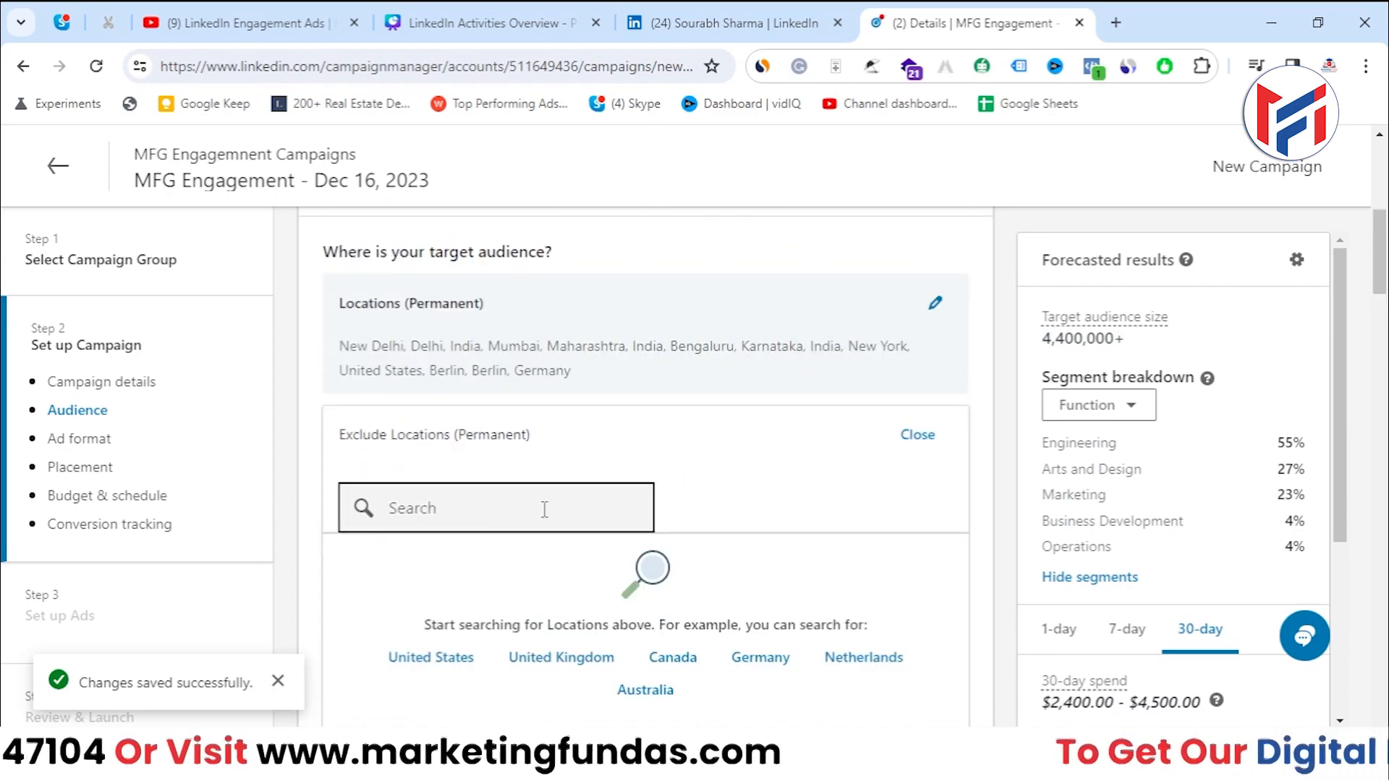
scroll(550, 655, "down", 5)
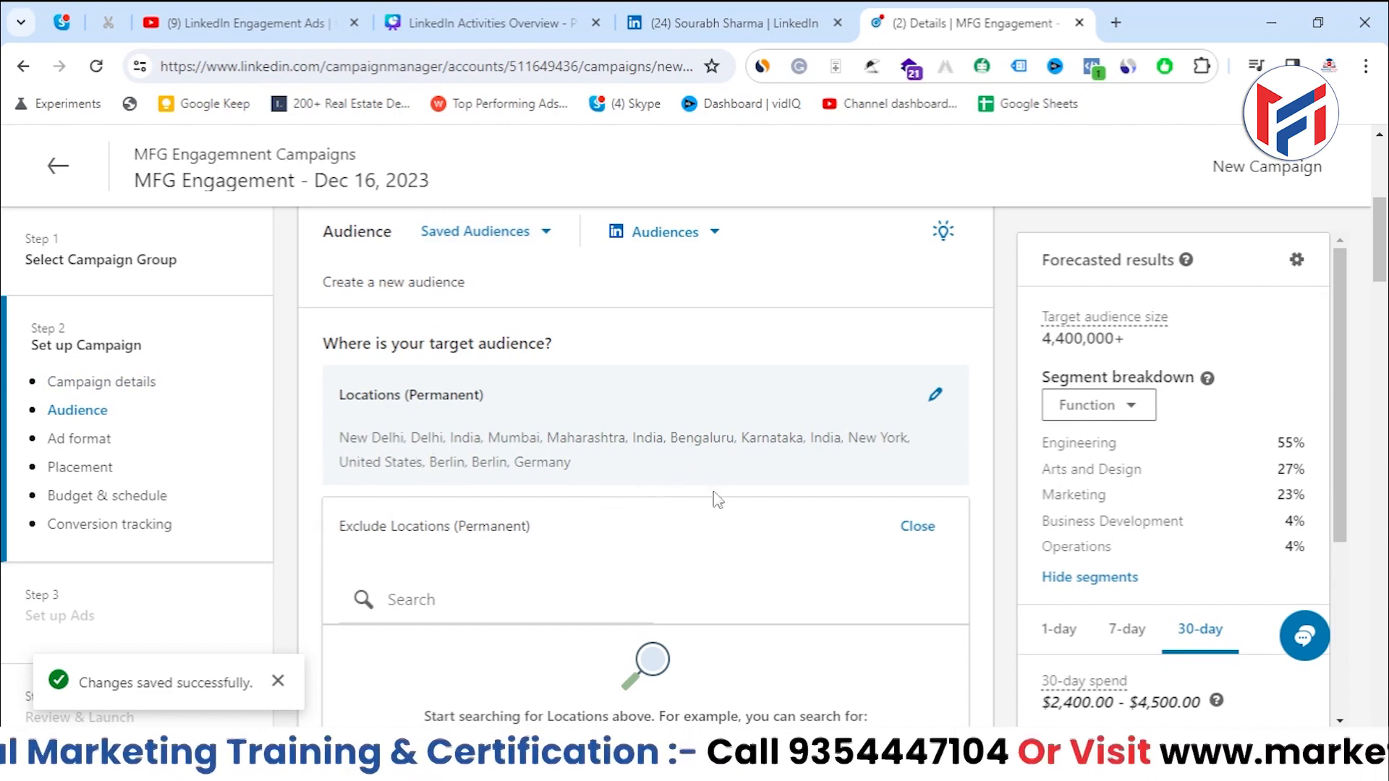
left_click(621, 593)
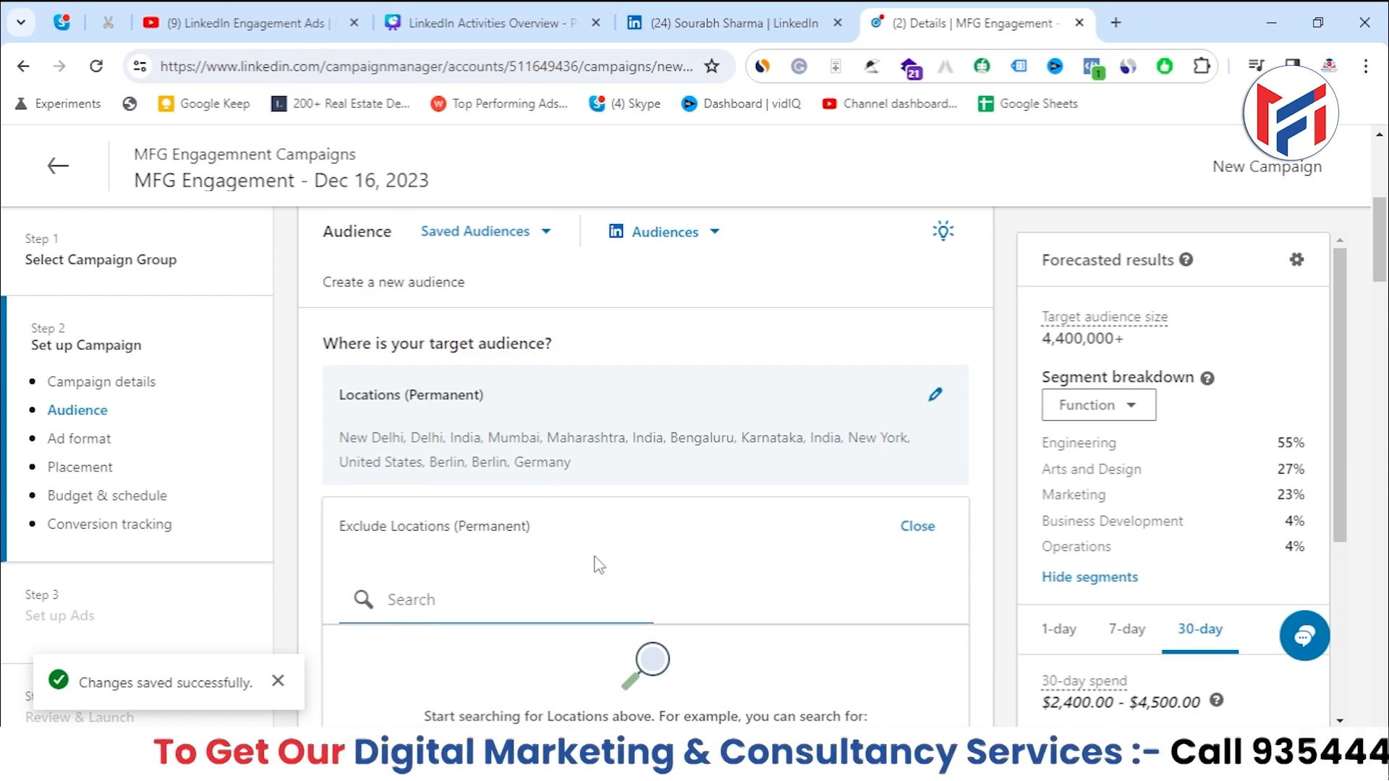
type("south del")
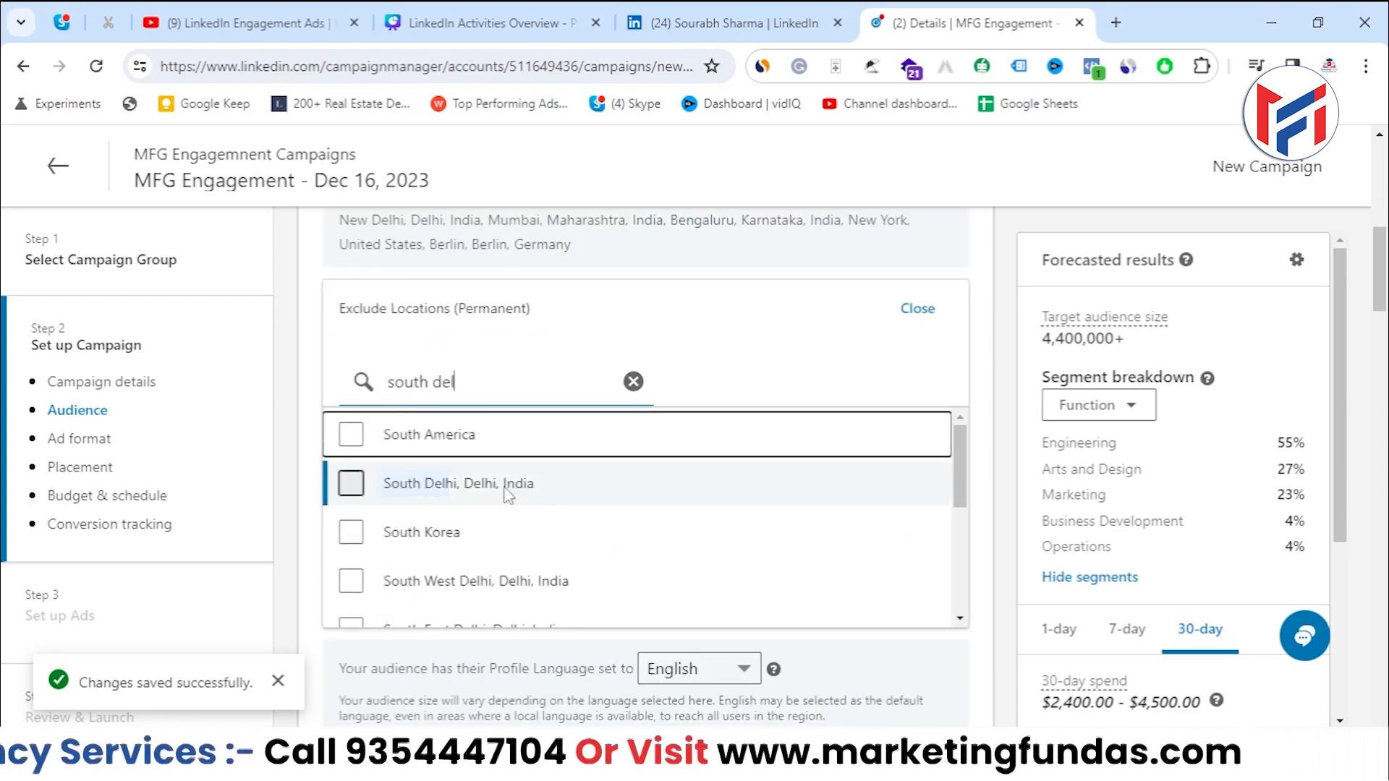
left_click(351, 483)
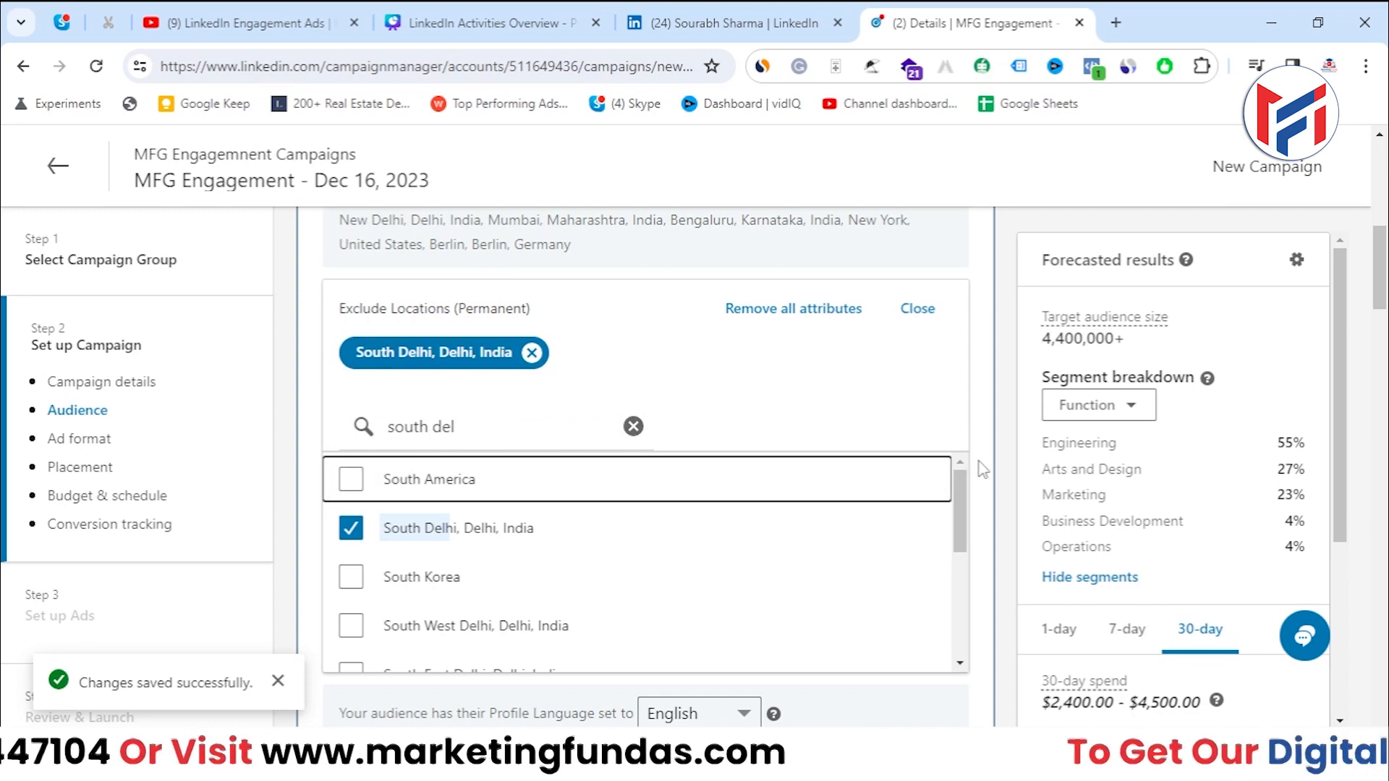
Check the profile languages available for the audience and keep English selected
scroll(975, 478, "down", 3)
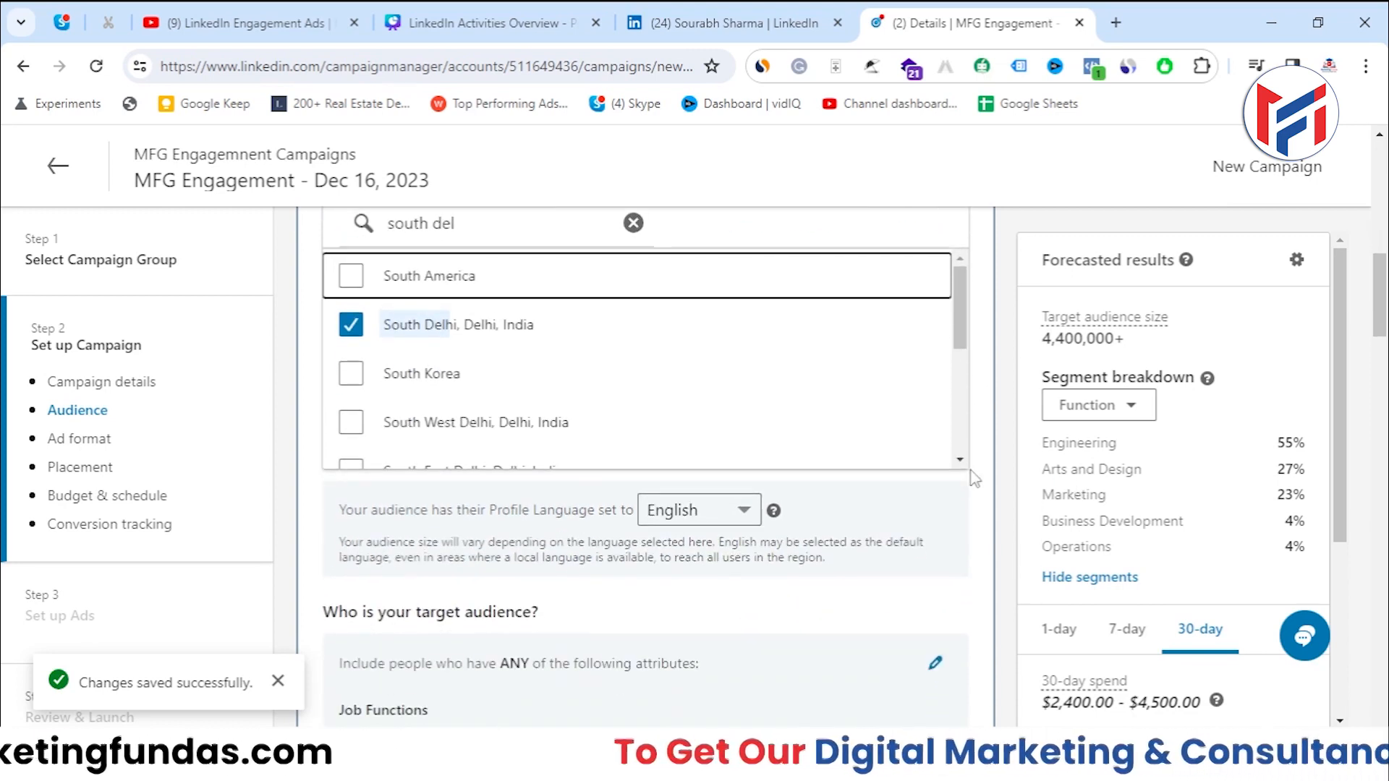
scroll(852, 477, "down", 1)
scroll(378, 406, "up", 2)
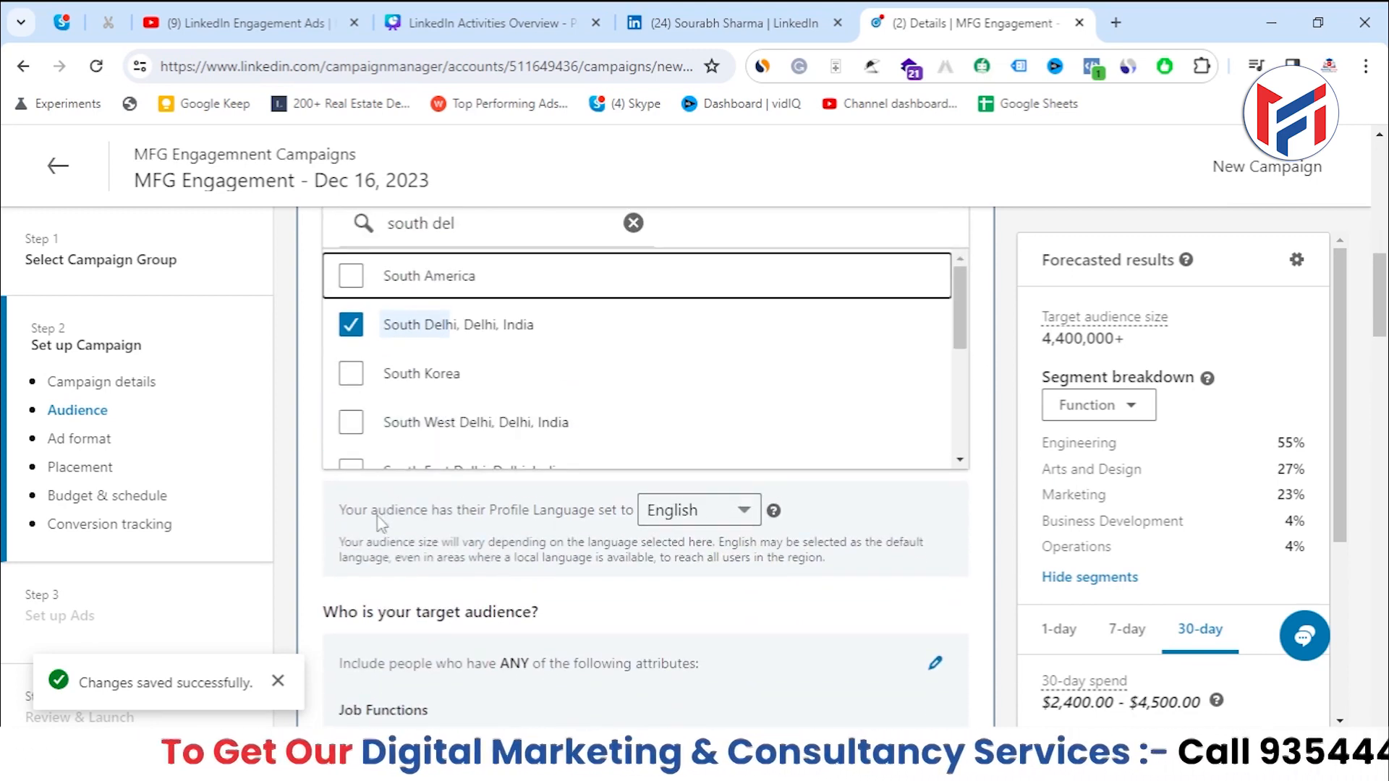
left_click_drag(341, 510, 742, 521)
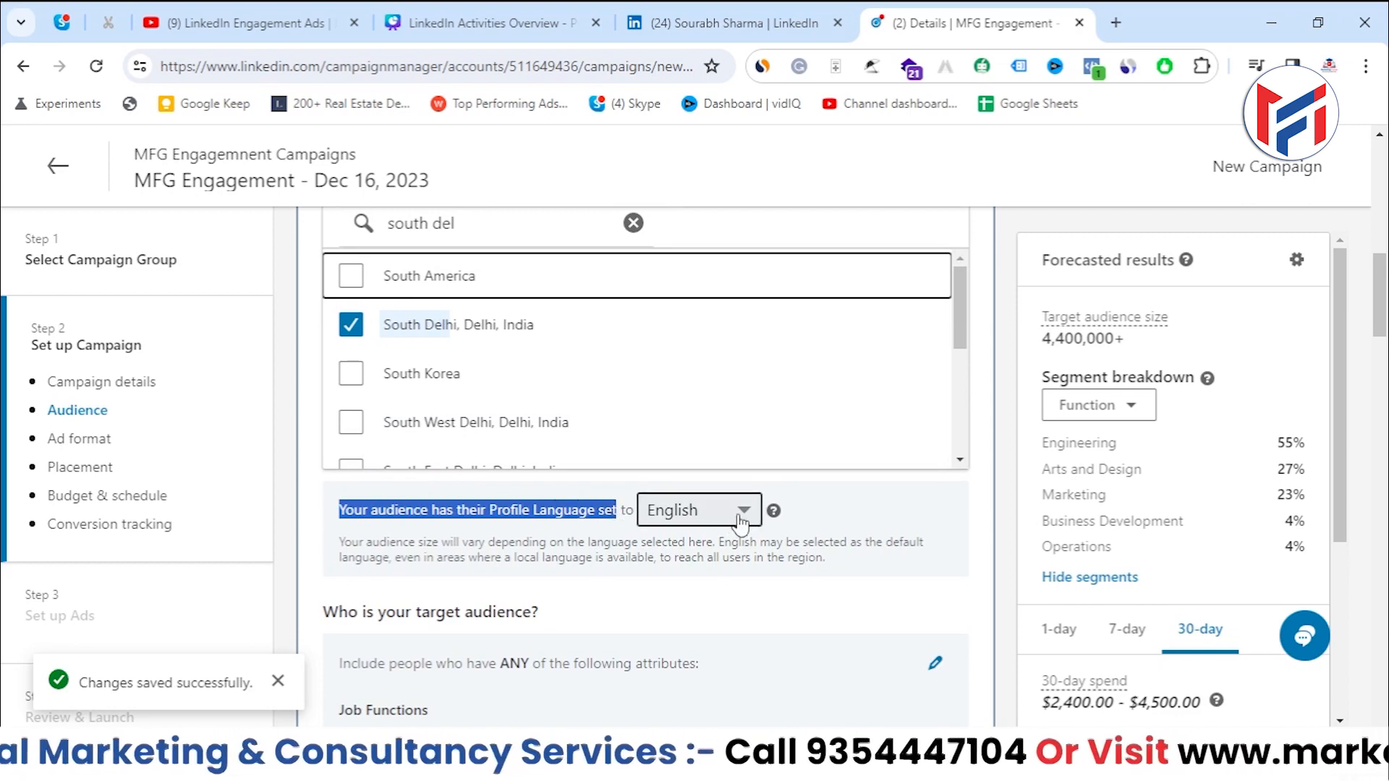
left_click(742, 520)
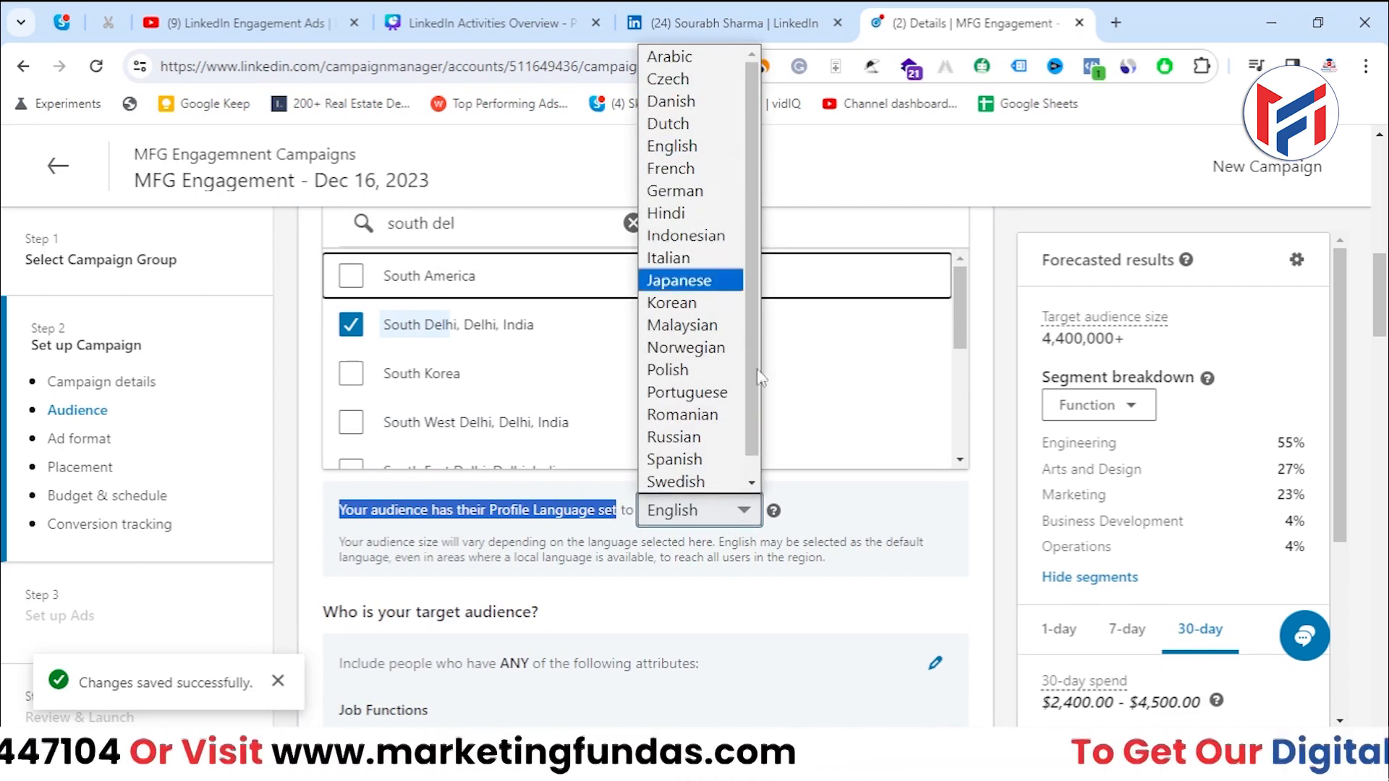
left_click(825, 532)
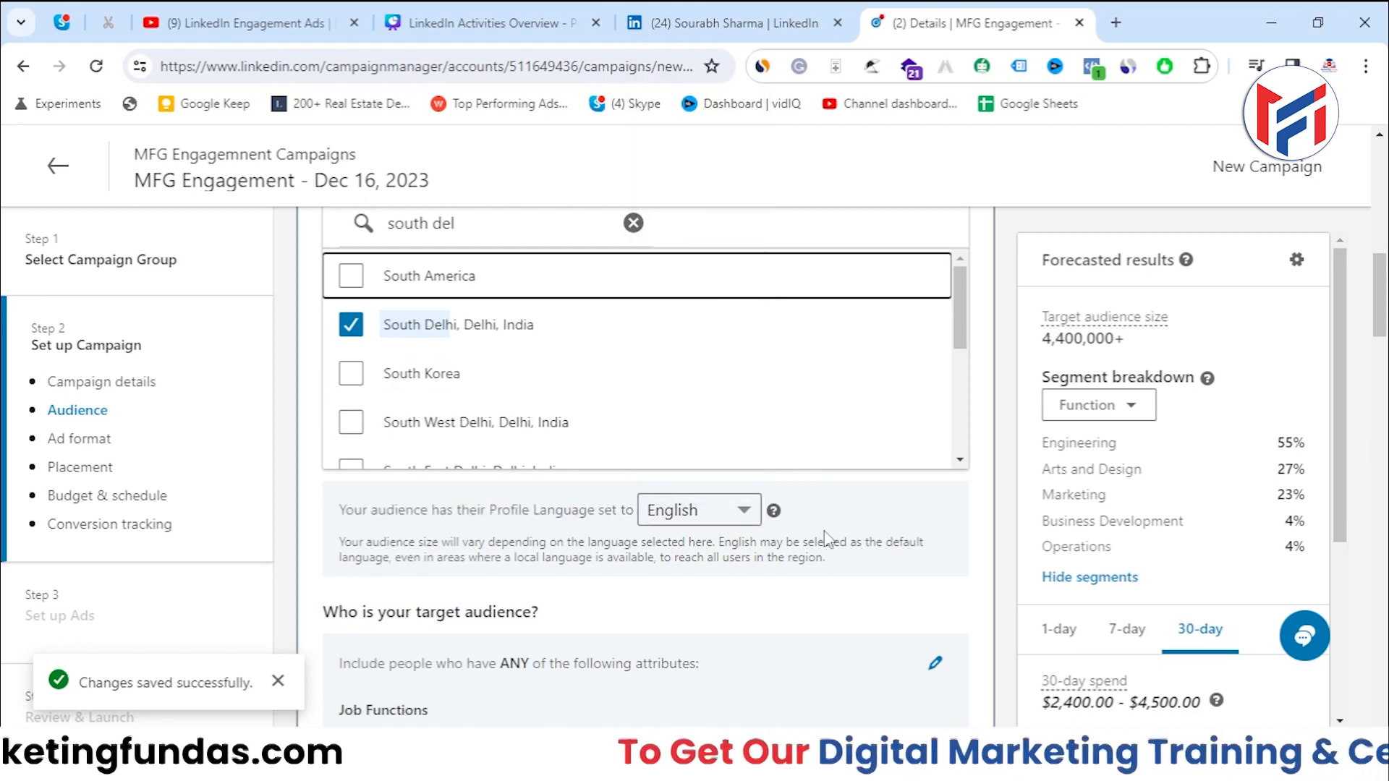
Remove all existing job function attributes from the target audience's include block
scroll(825, 536, "down", 3)
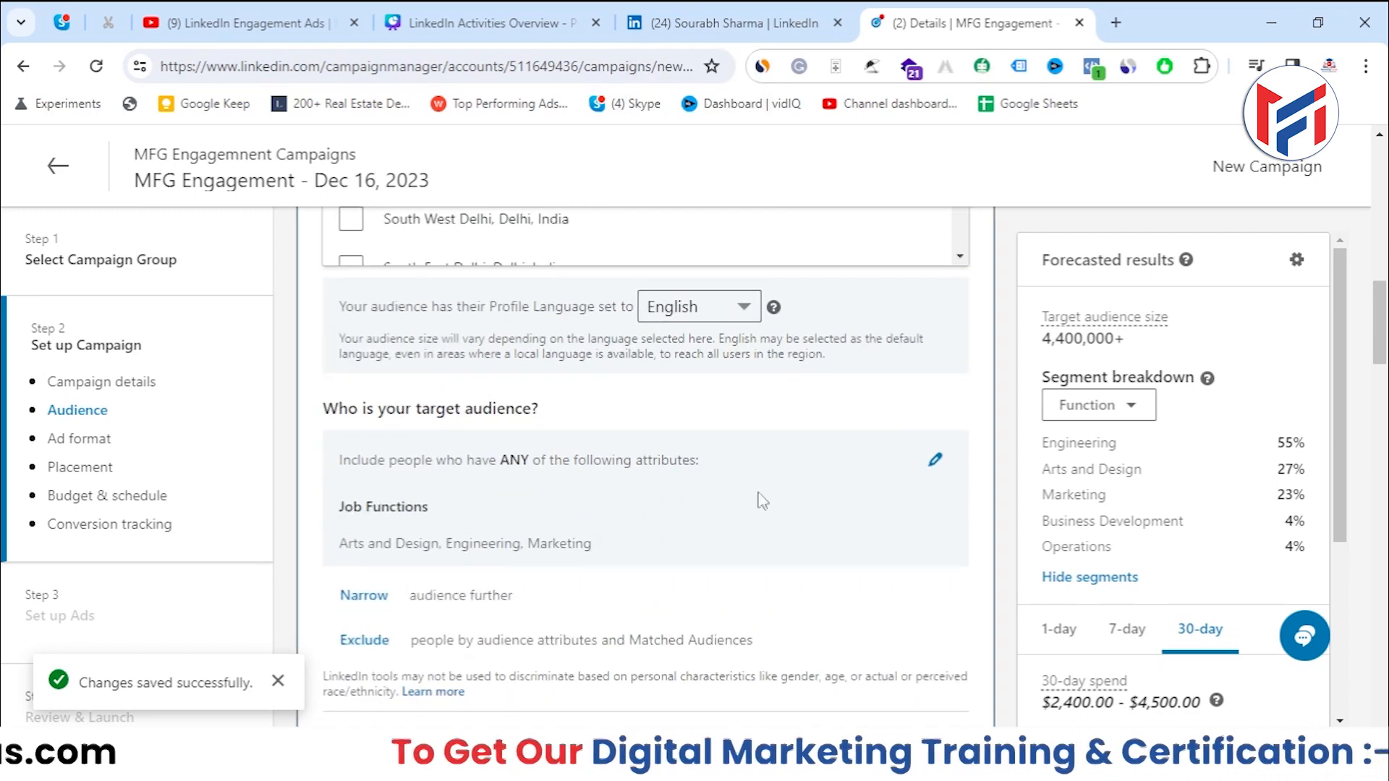
triple_click(367, 404)
left_click(616, 400)
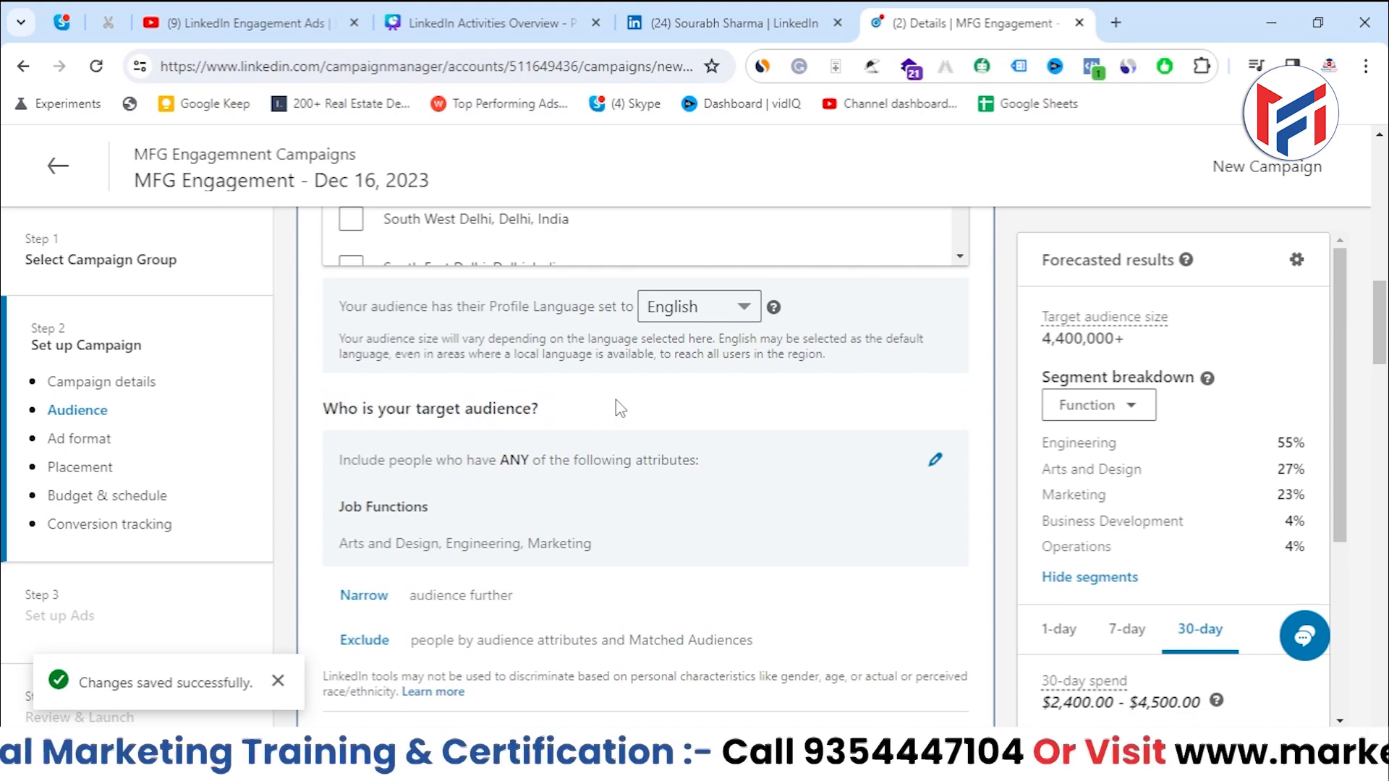
scroll(615, 399, "down", 2)
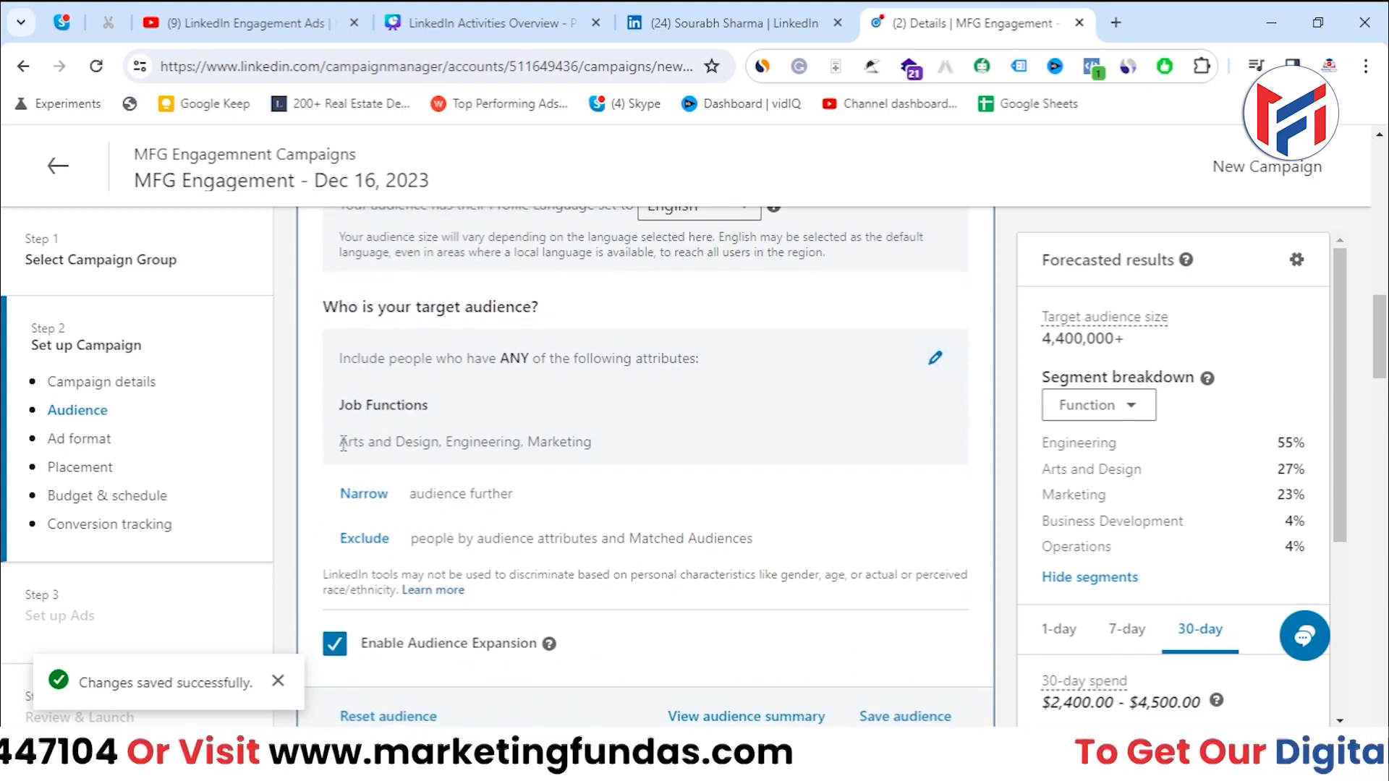
left_click_drag(343, 443, 600, 460)
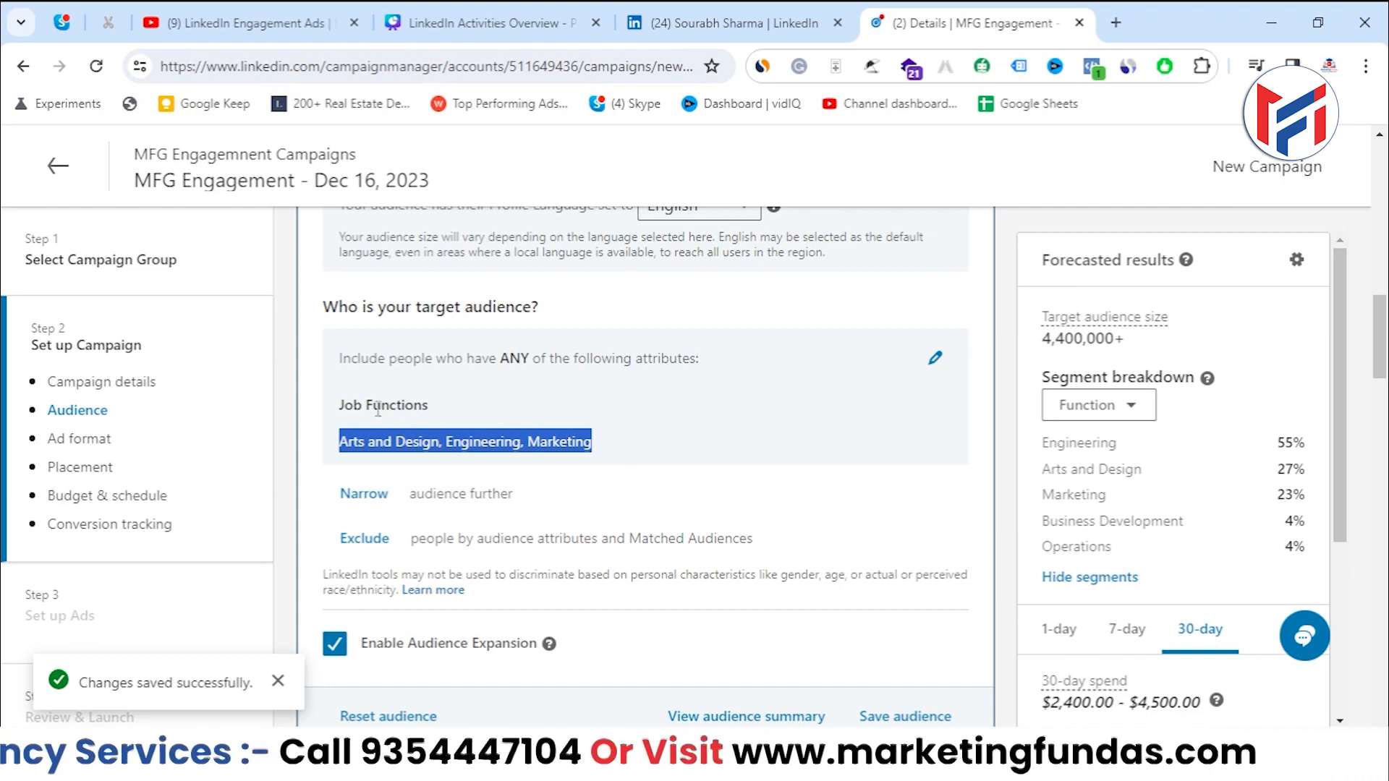
left_click(933, 358)
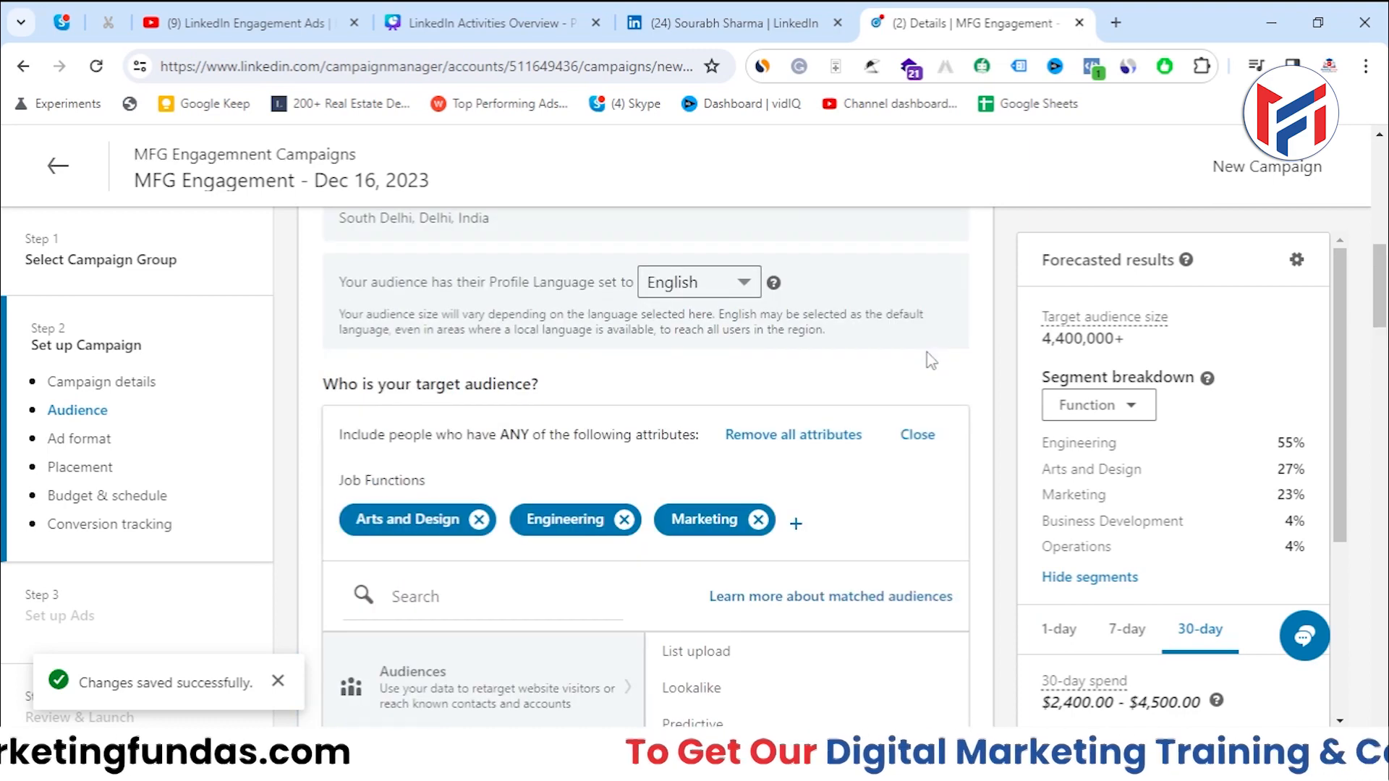
left_click(769, 440)
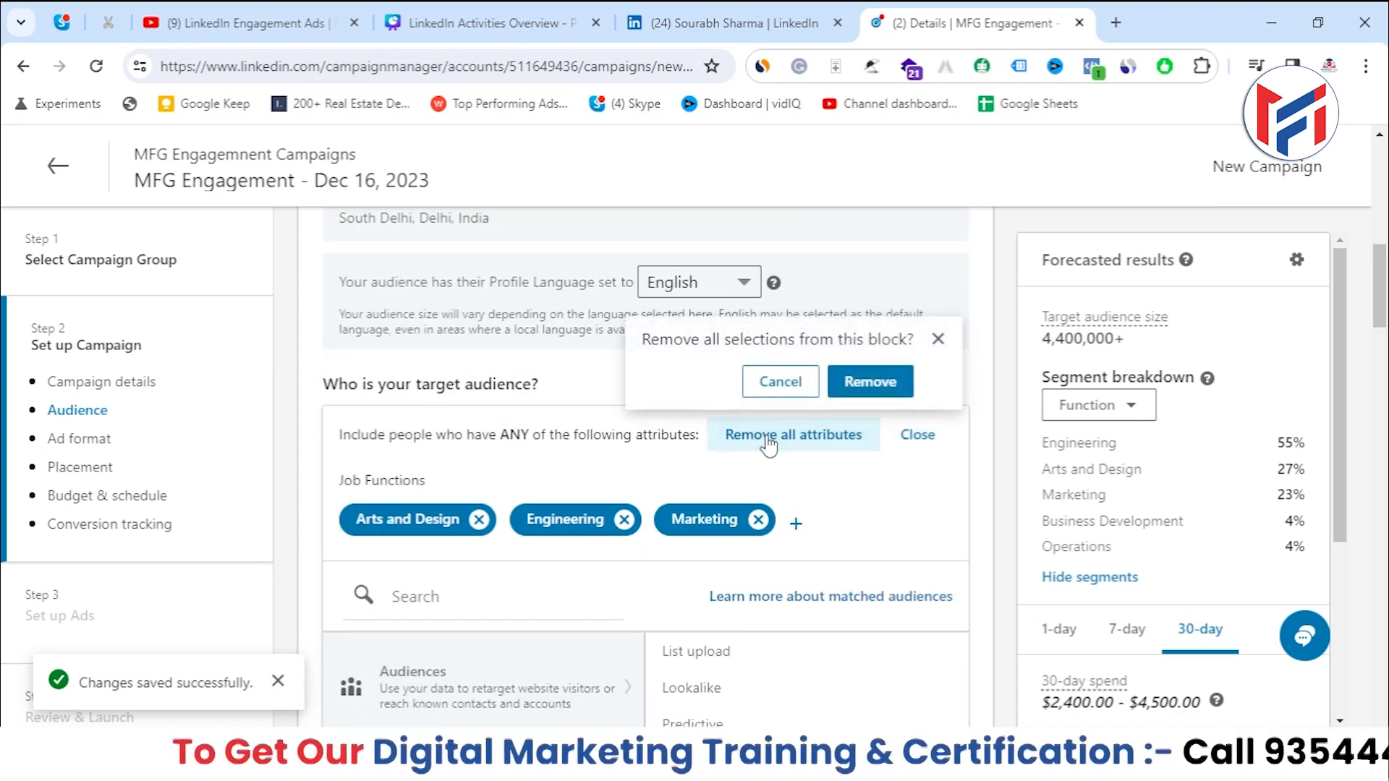
left_click(862, 391)
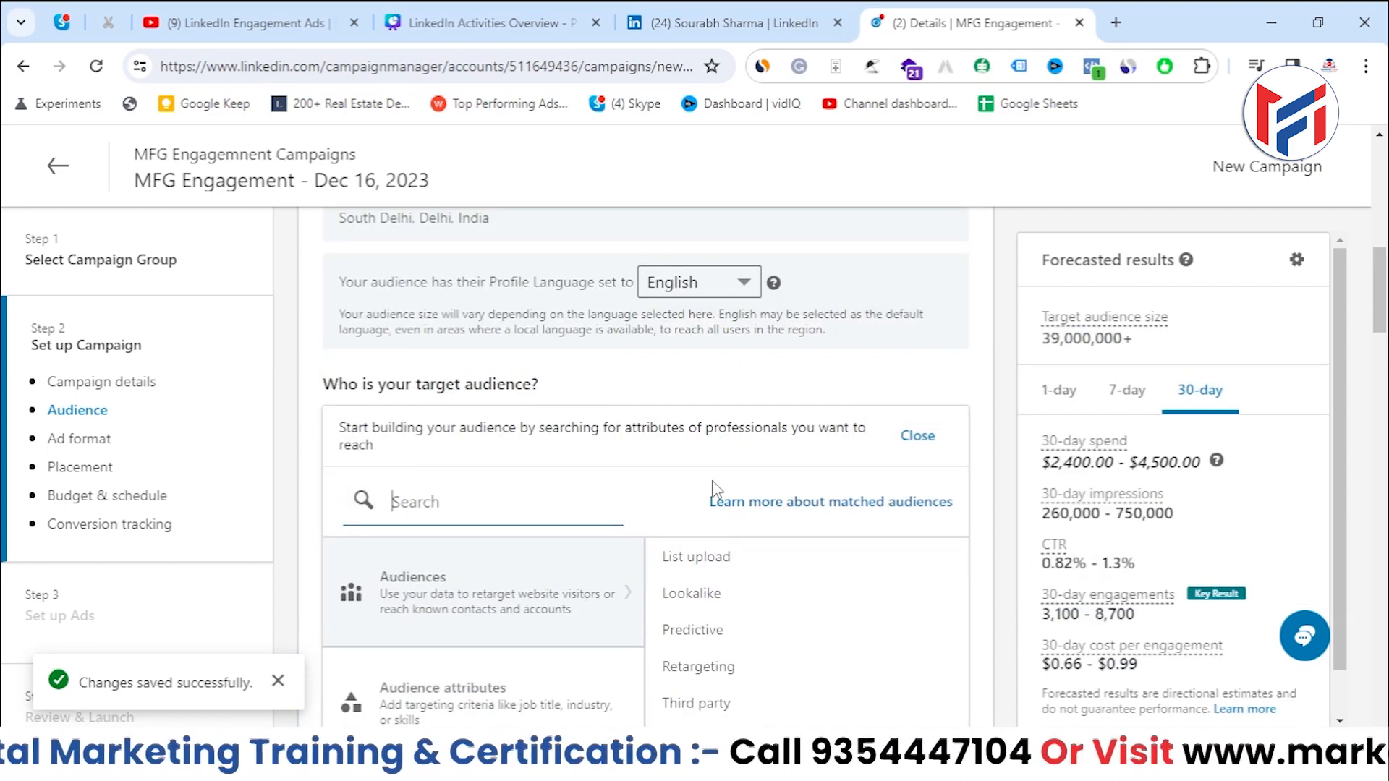
Include people by company name in the target audience, searching for "tata" and selecting Tata Group
scroll(713, 490, "down", 1)
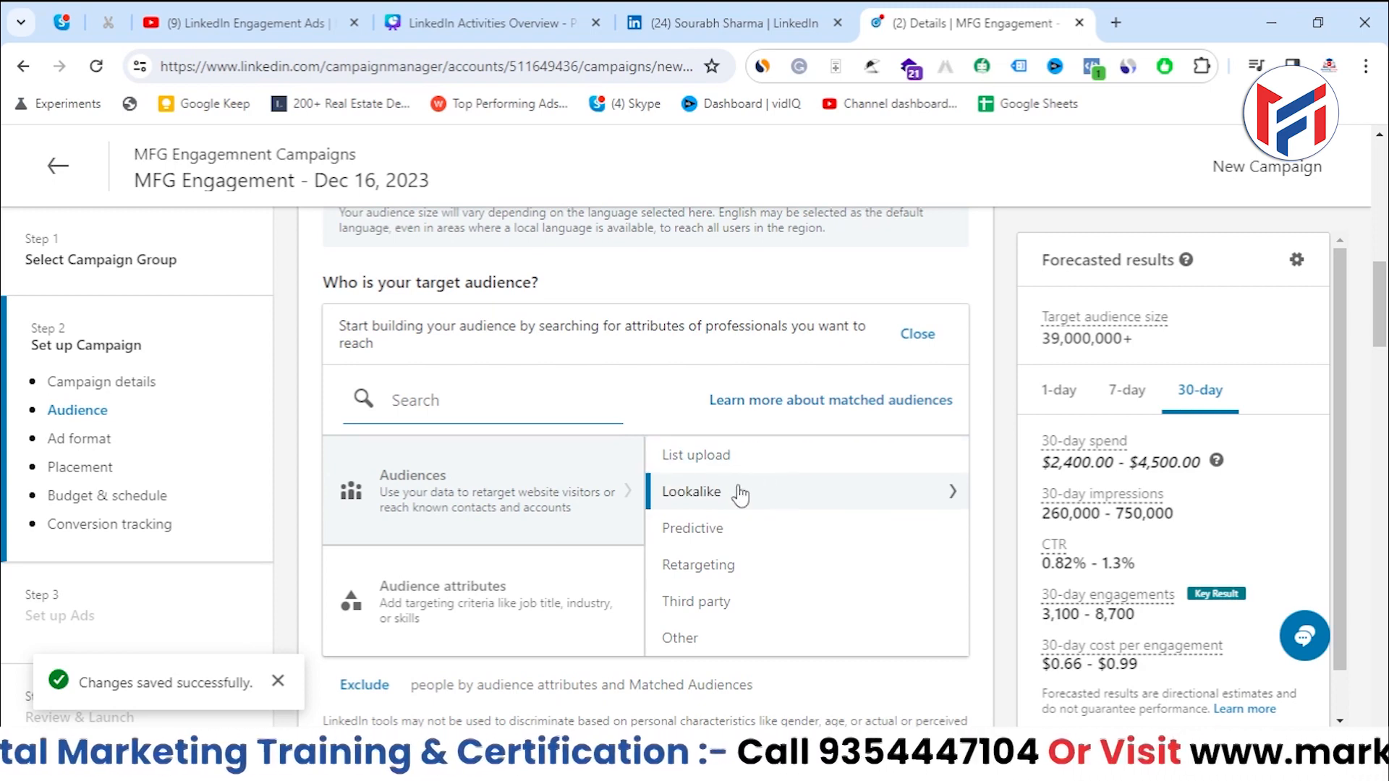
type("l")
key("BackSpace")
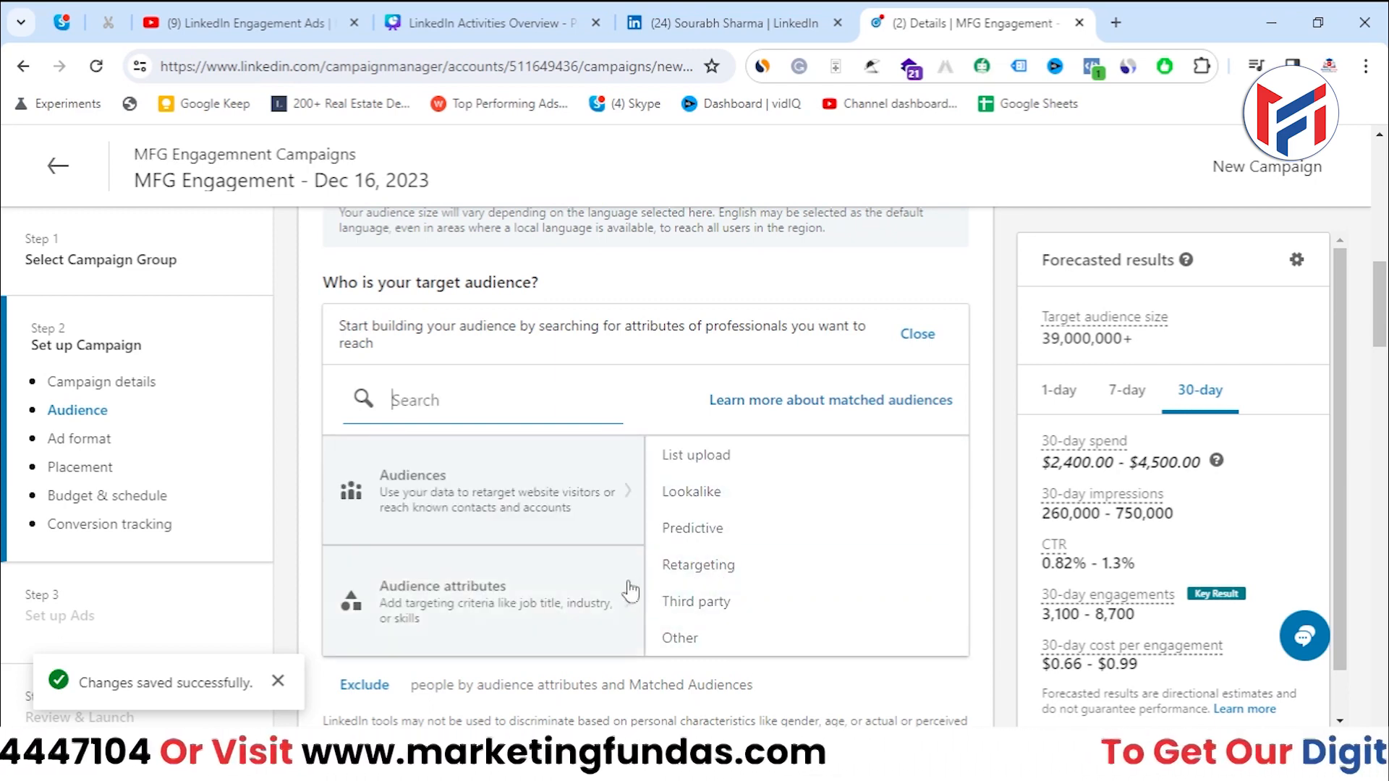
left_click(469, 615)
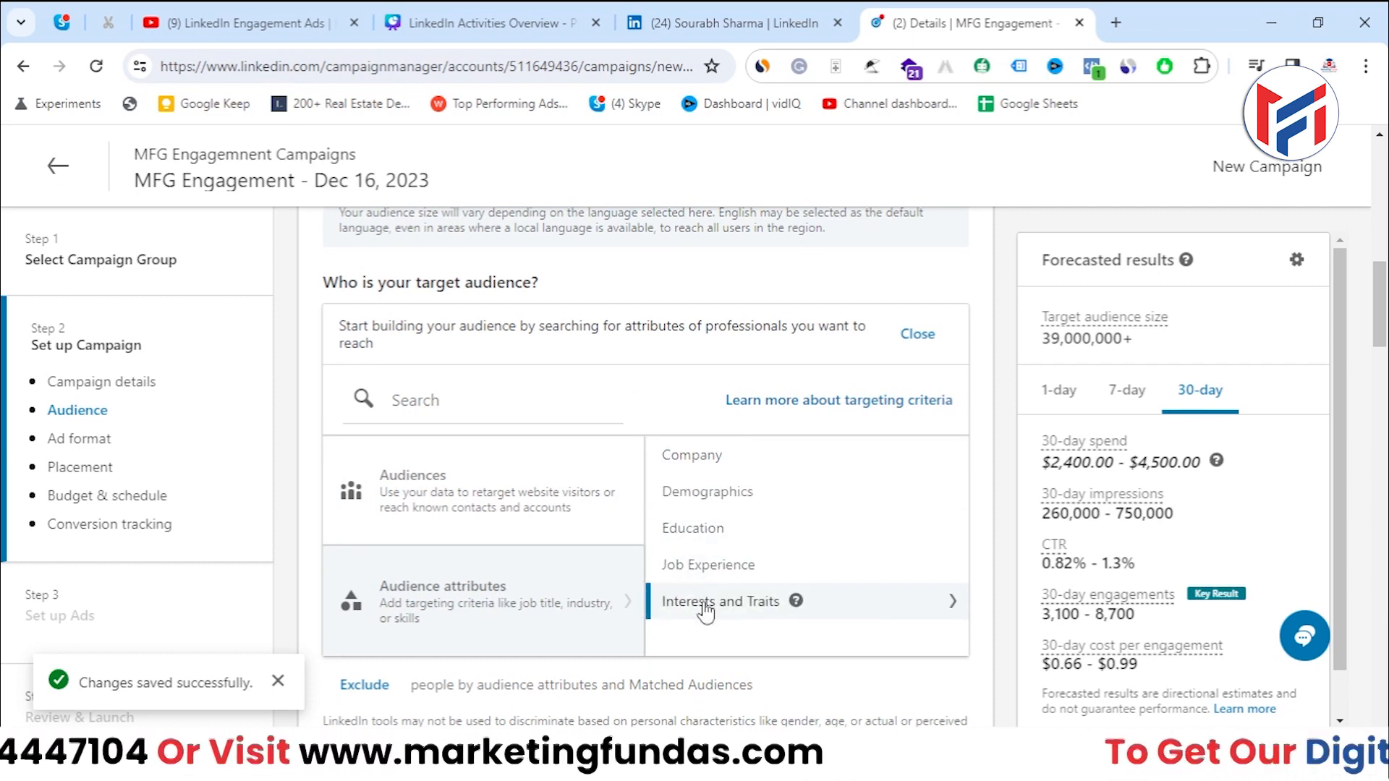
left_click(799, 455)
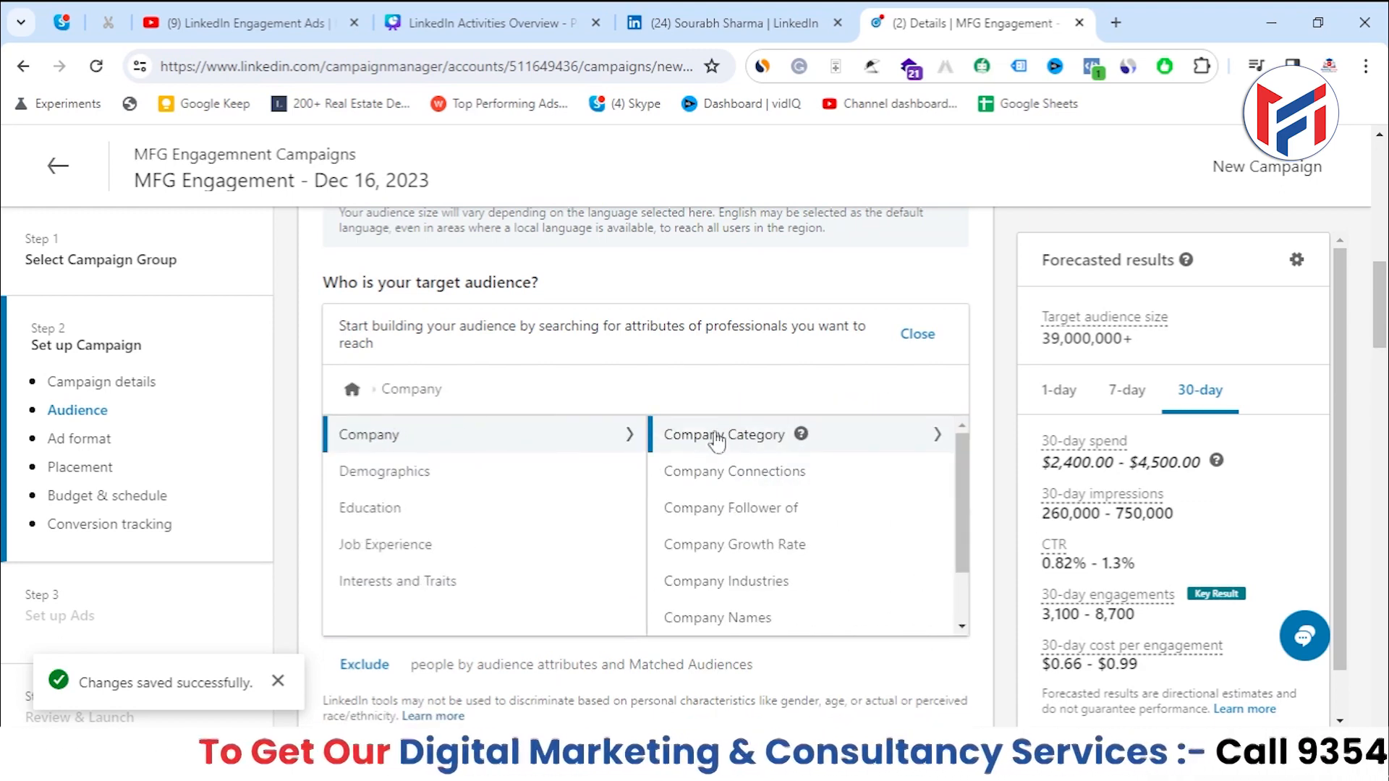
scroll(945, 564, "up", 3)
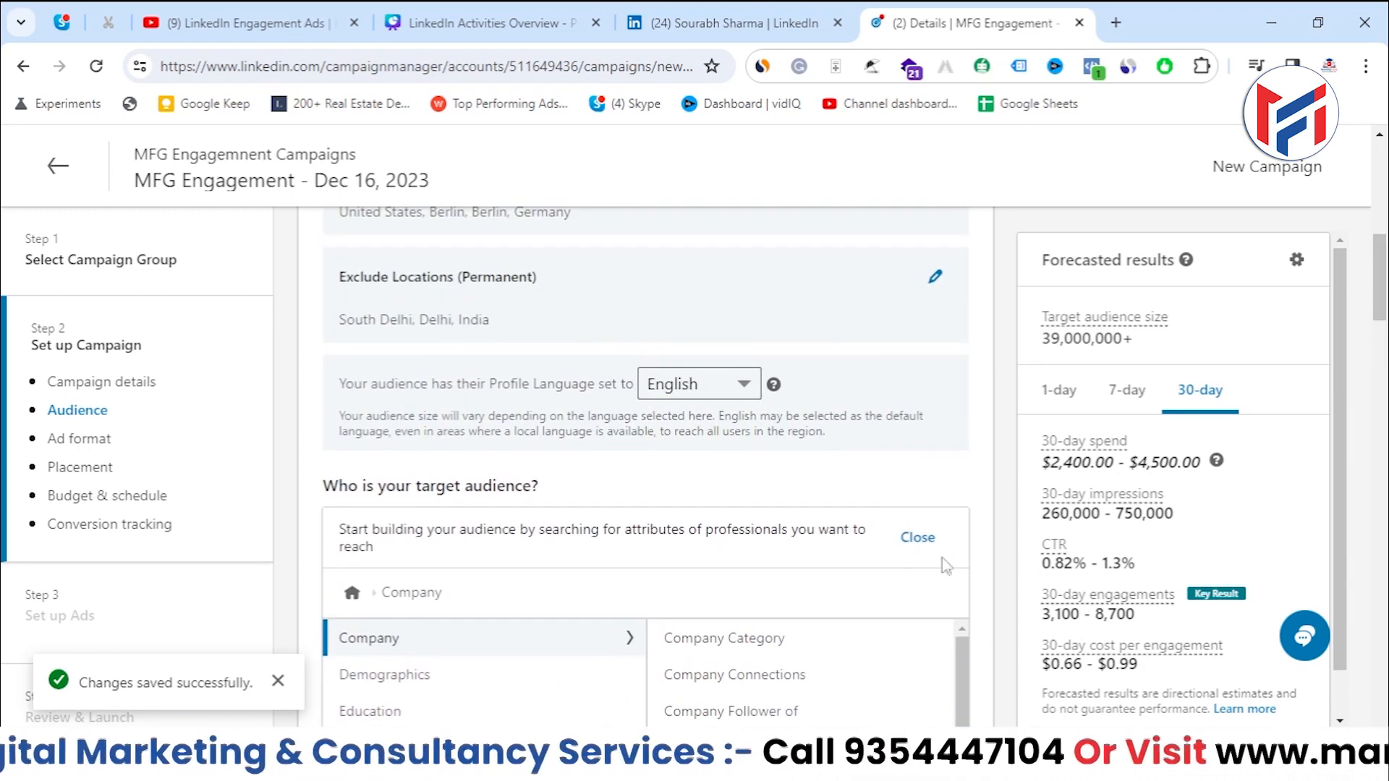
scroll(946, 564, "up", 3)
scroll(941, 550, "down", 5)
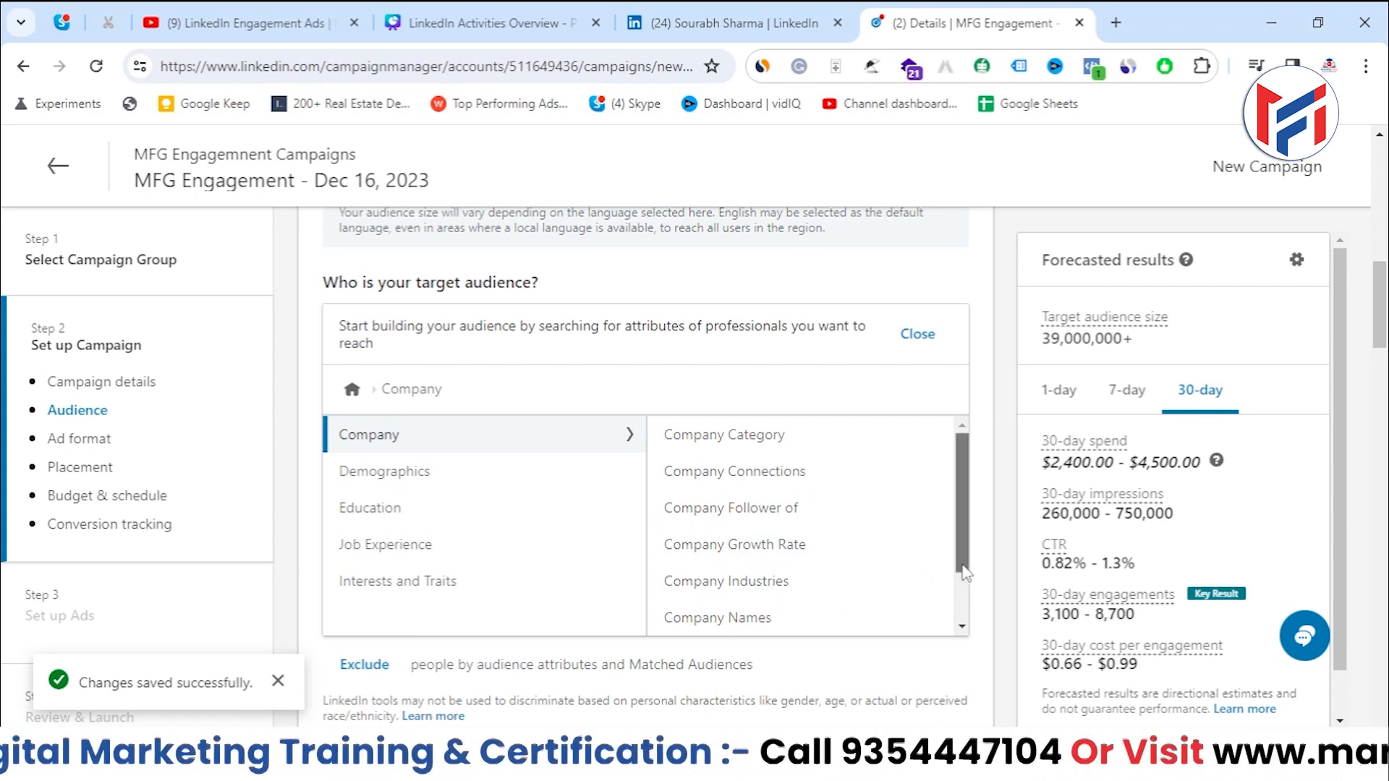
left_click_drag(965, 578, 966, 626)
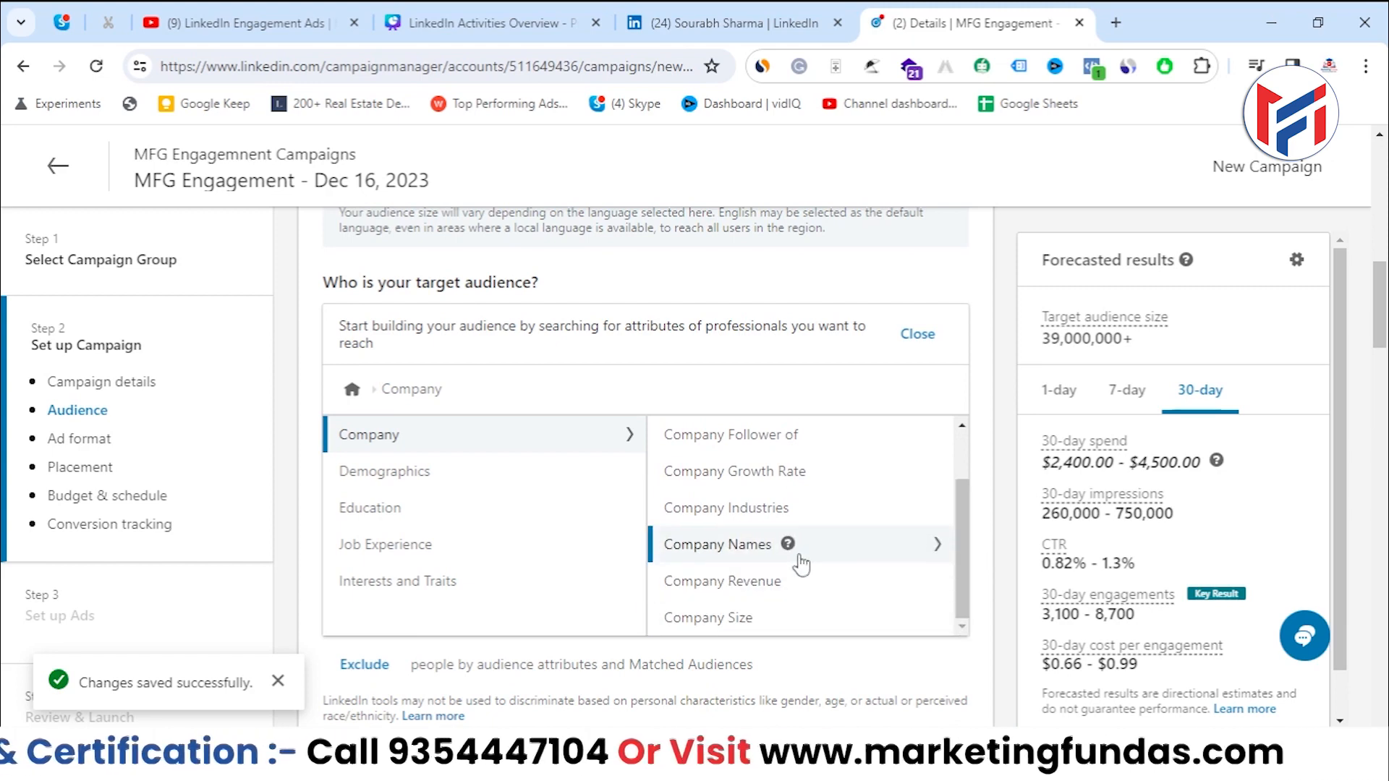
left_click(868, 545)
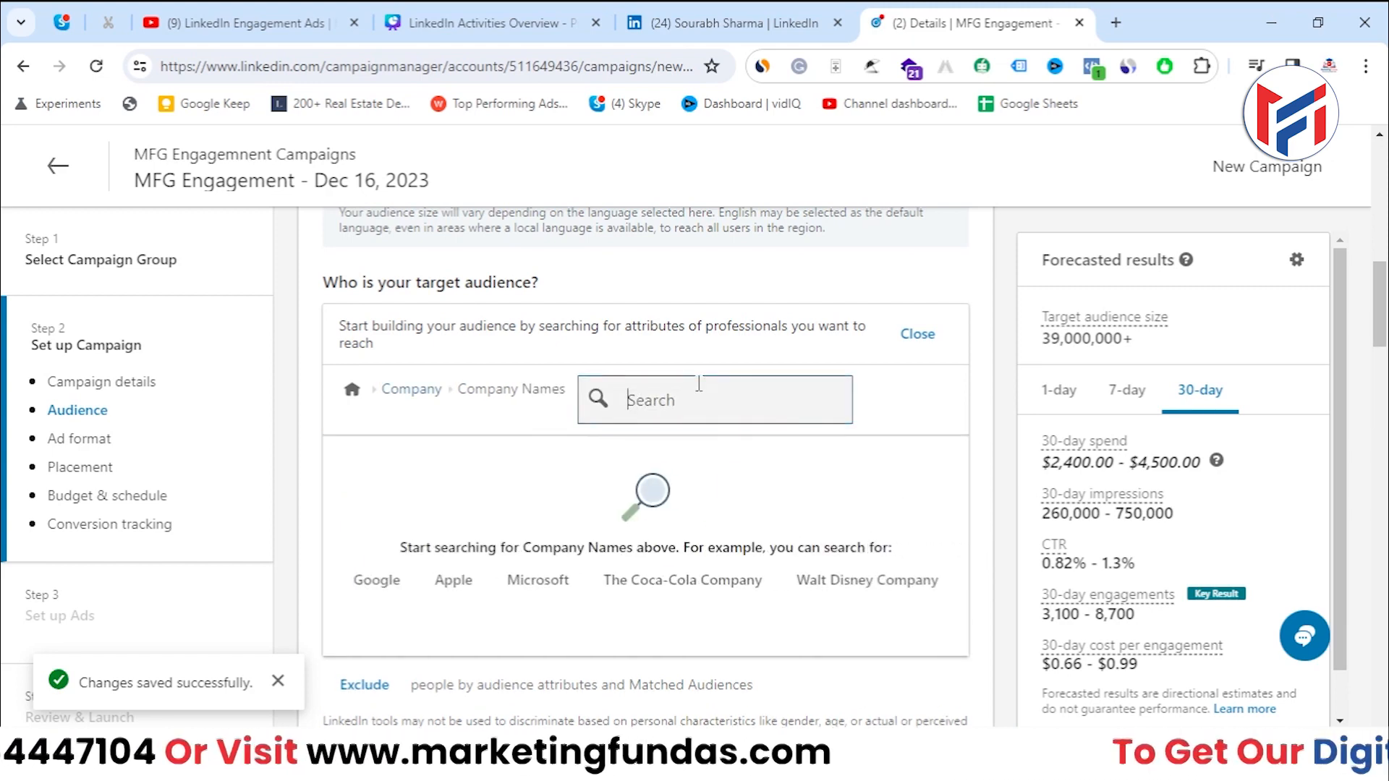
type("tata")
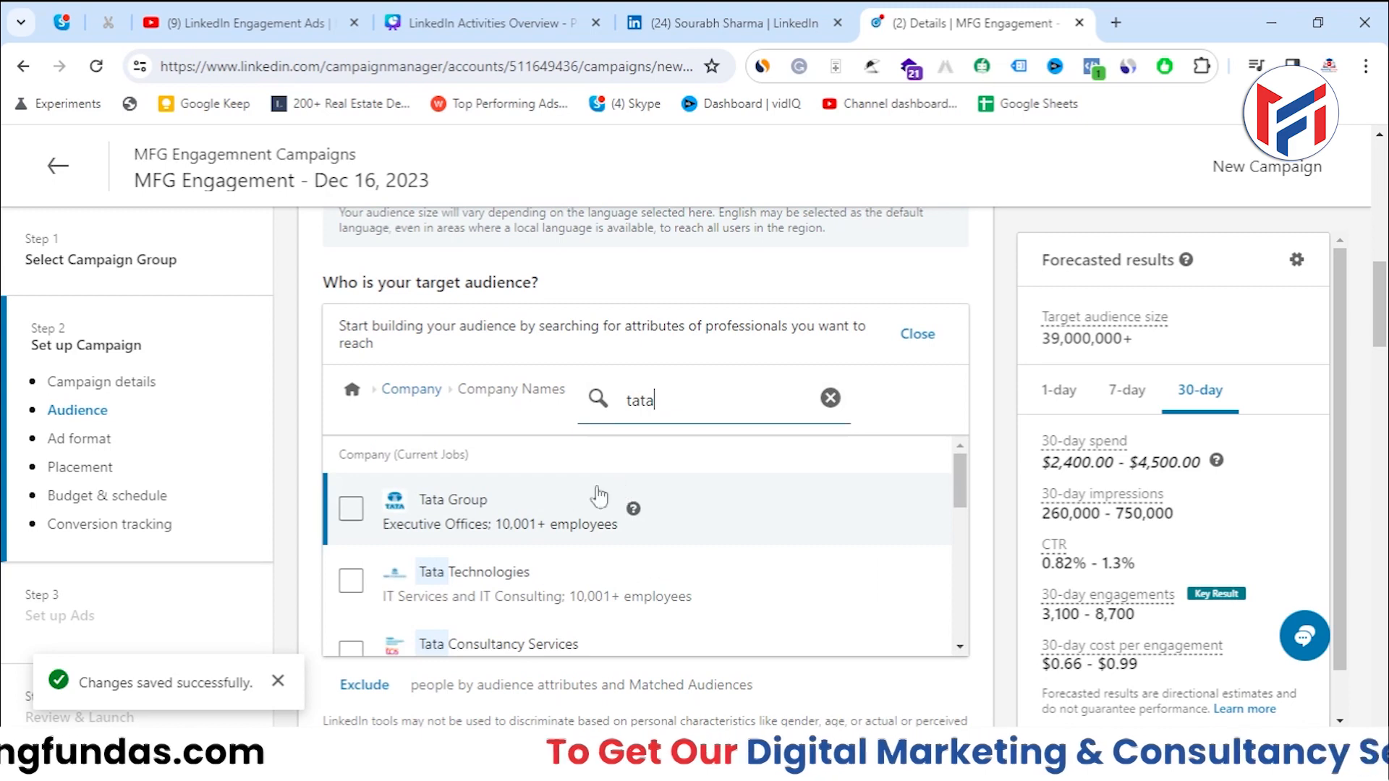
left_click(362, 524)
Add Tata Technologies and Tata Consultancy Services to the included company names
scroll(368, 612, "down", 2)
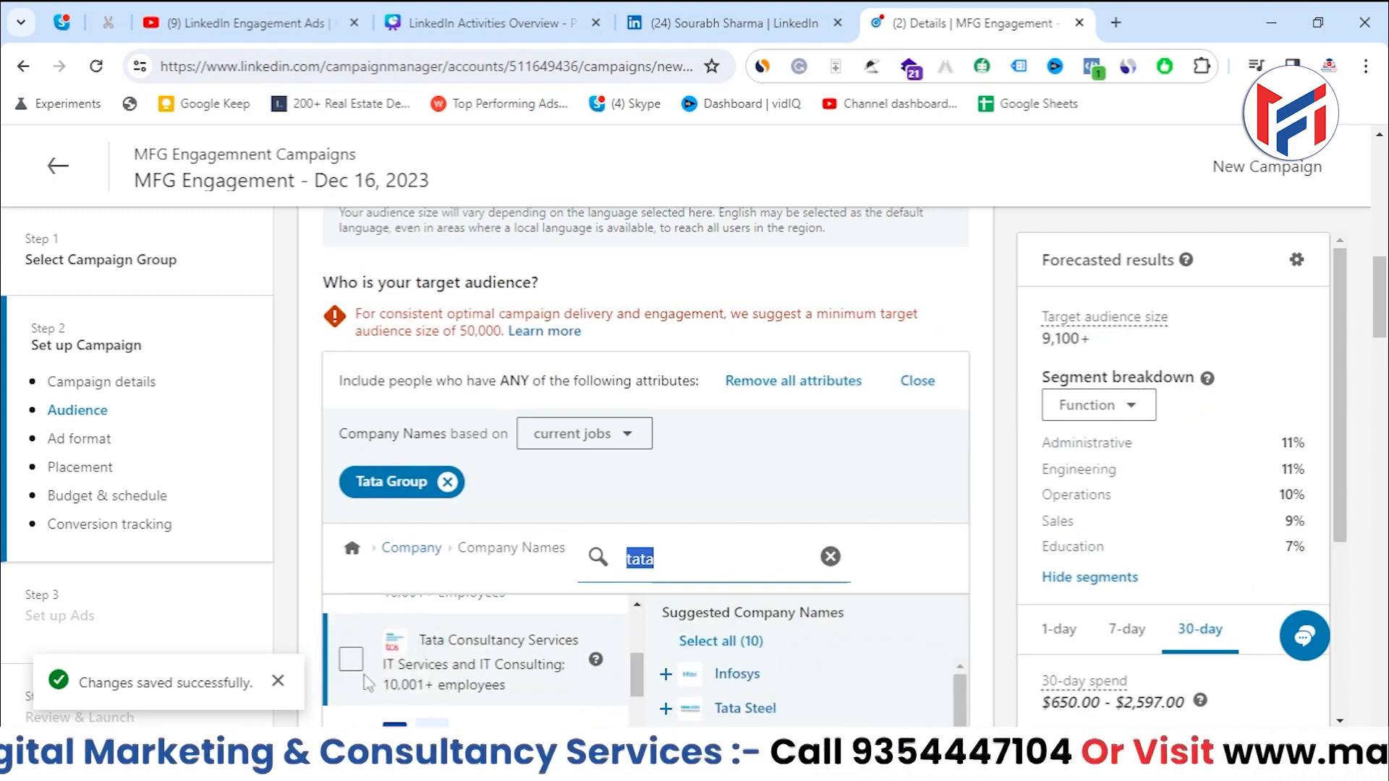
scroll(368, 676, "up", 1)
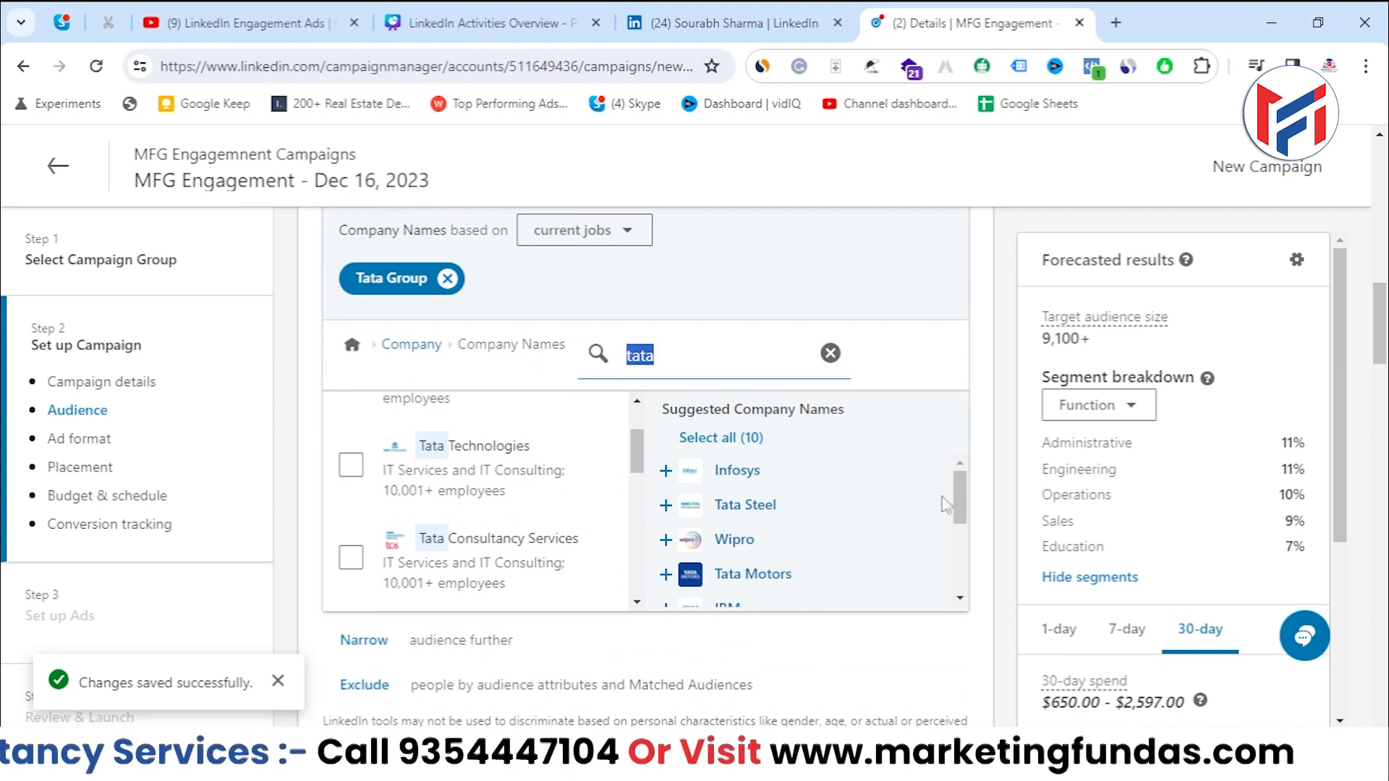
mouse_move(963, 496)
left_mouse_down()
mouse_move(962, 568)
mouse_move(959, 489)
left_mouse_up()
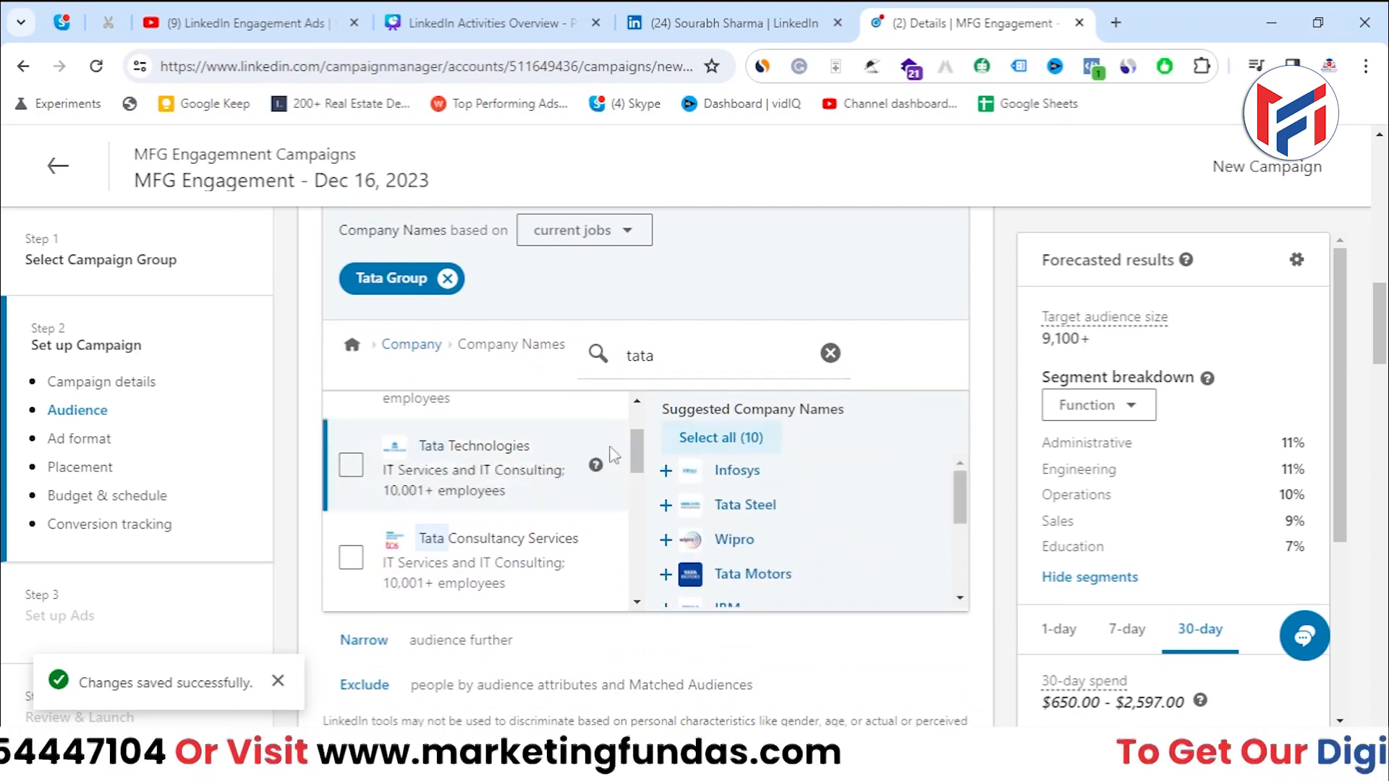
scroll(380, 500, "up", 2)
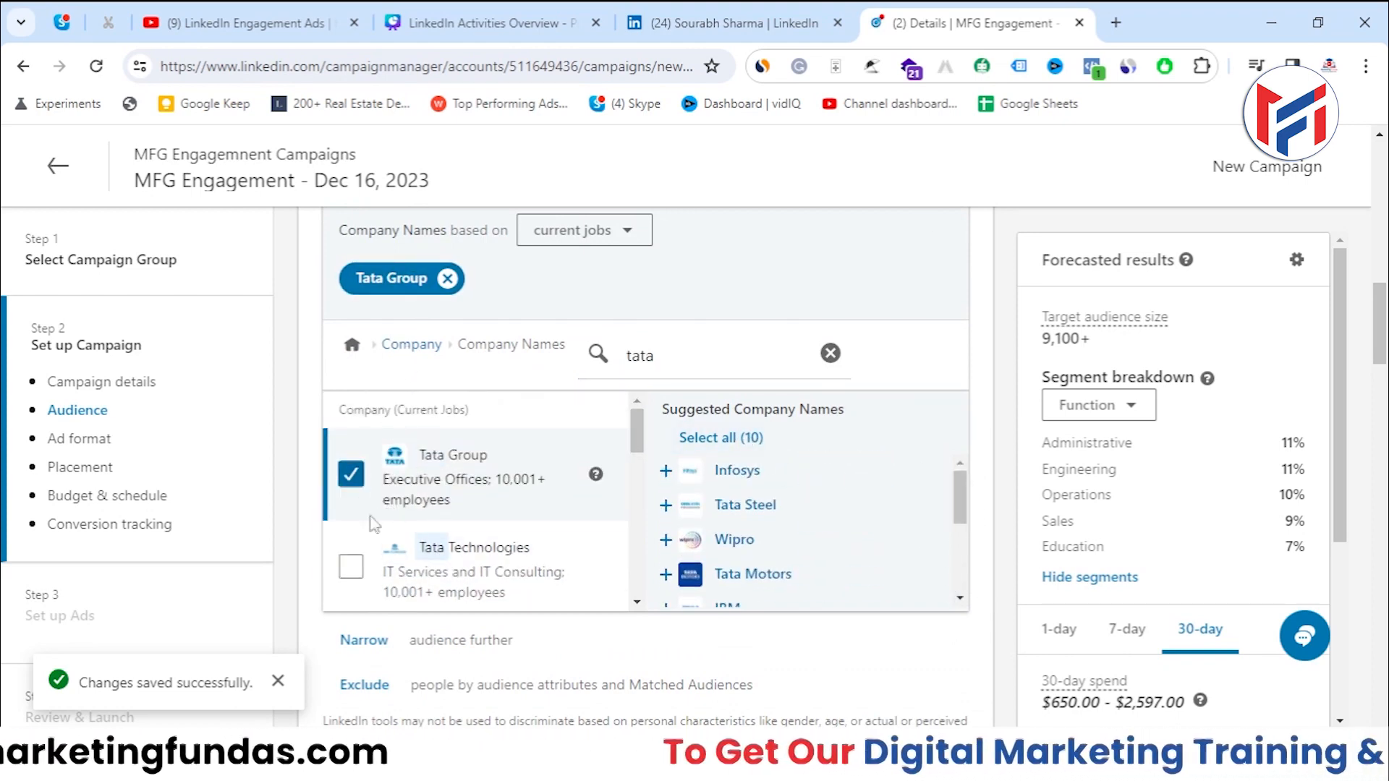
left_click(351, 567)
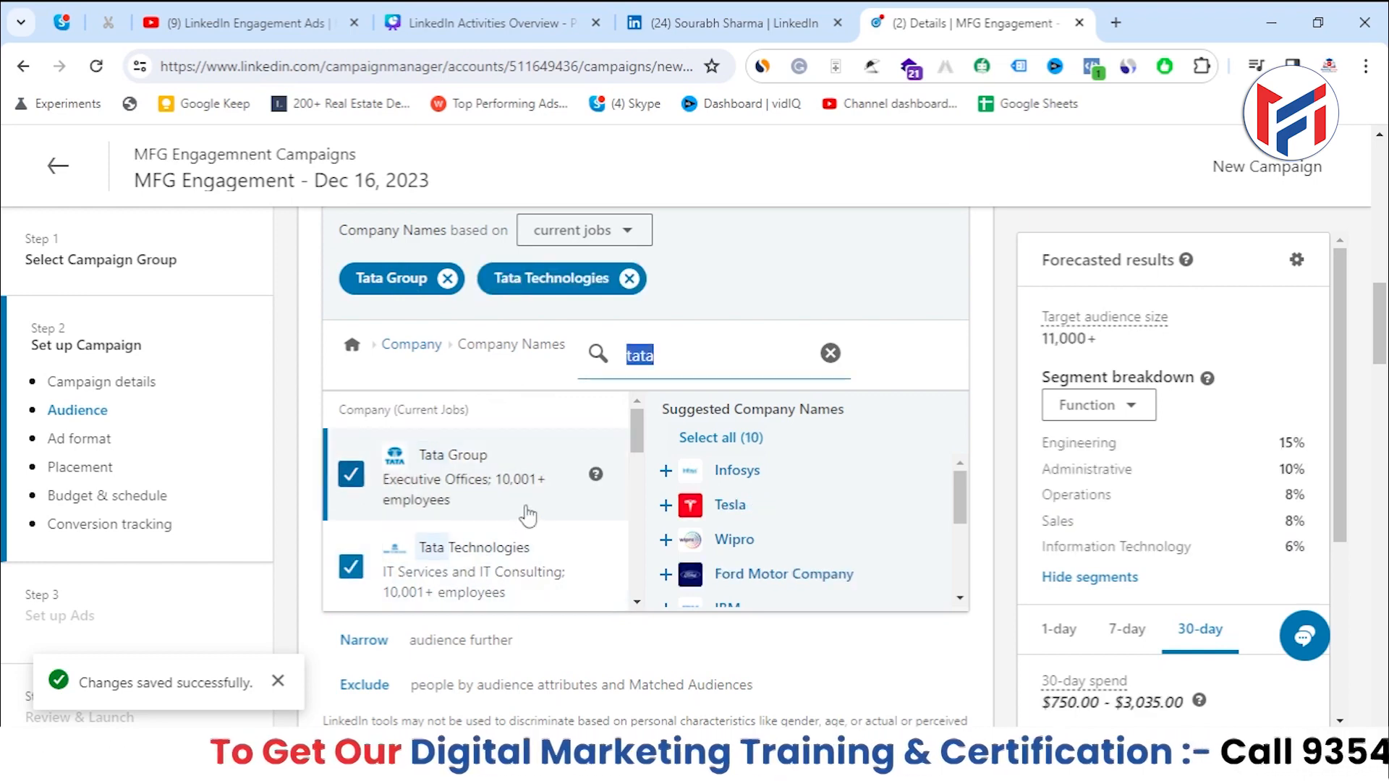
scroll(528, 514, "down", 2)
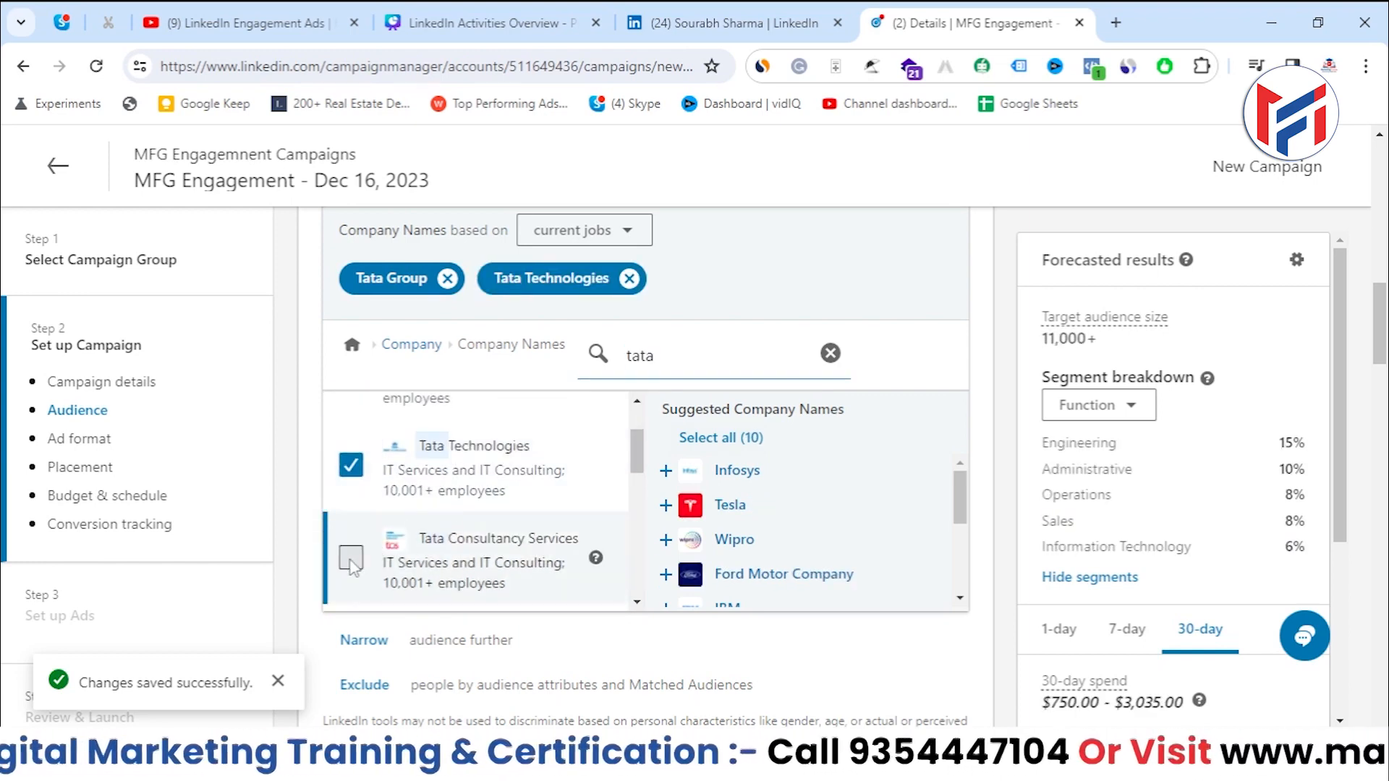
left_click(352, 558)
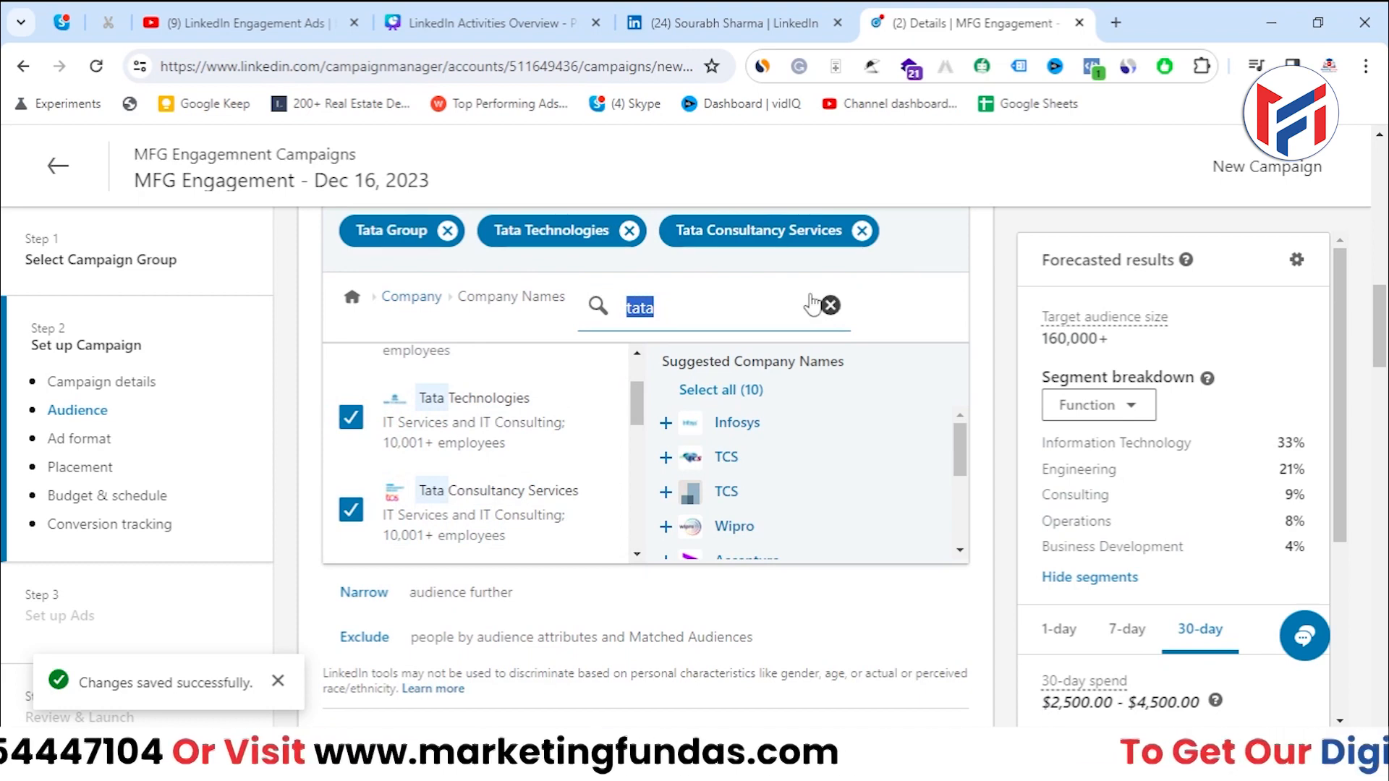
Include company sizes of 1001-5000, 5001-10,000 and 10,001+ employees in the audience attributes
scroll(400, 271, "up", 3)
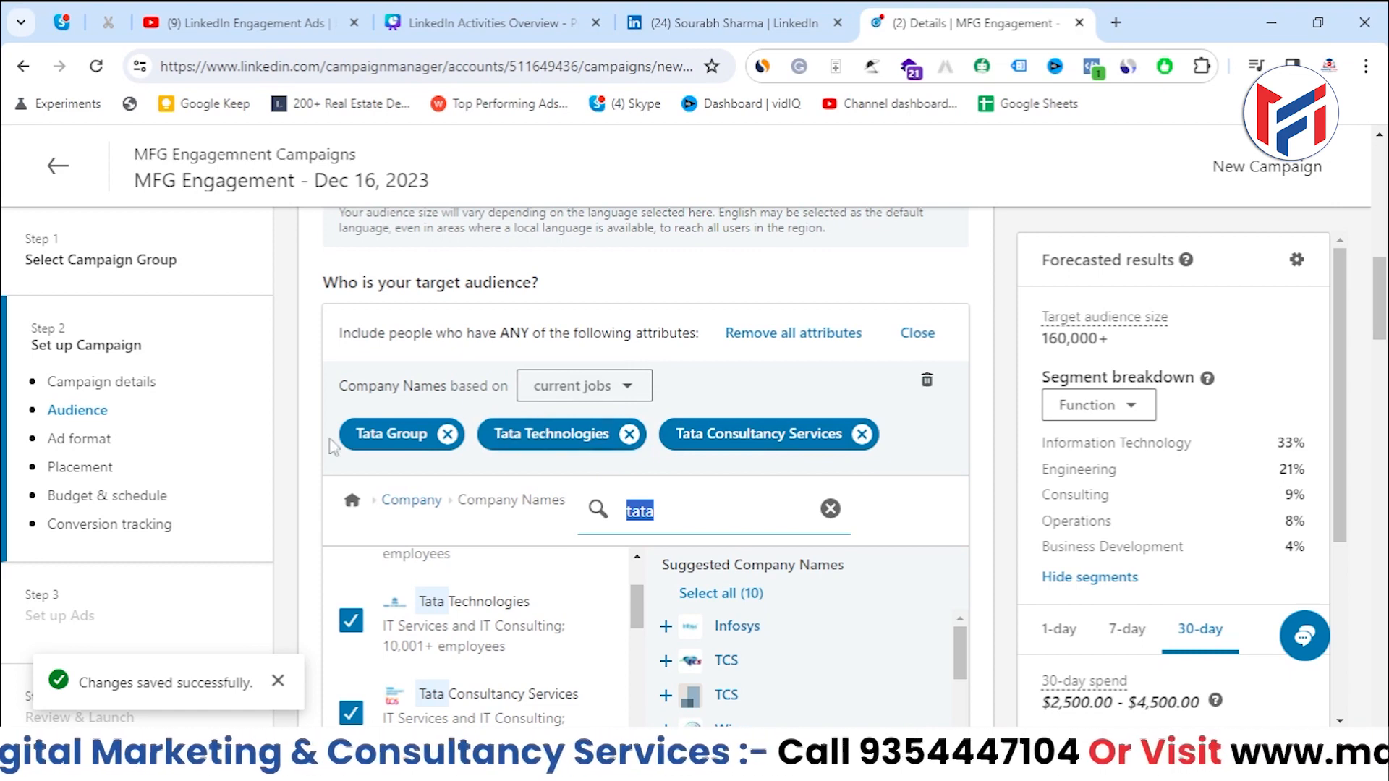
left_click(408, 501)
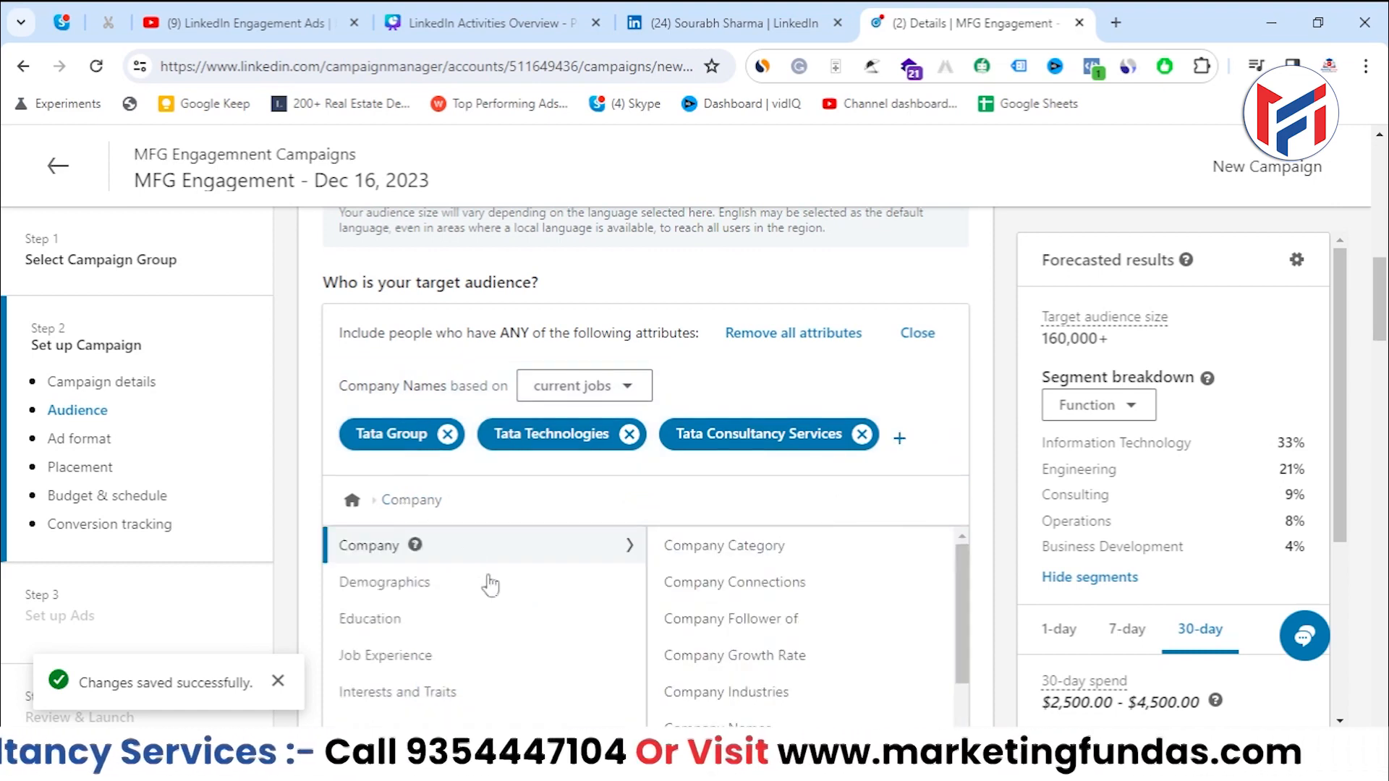
scroll(796, 594, "down", 3)
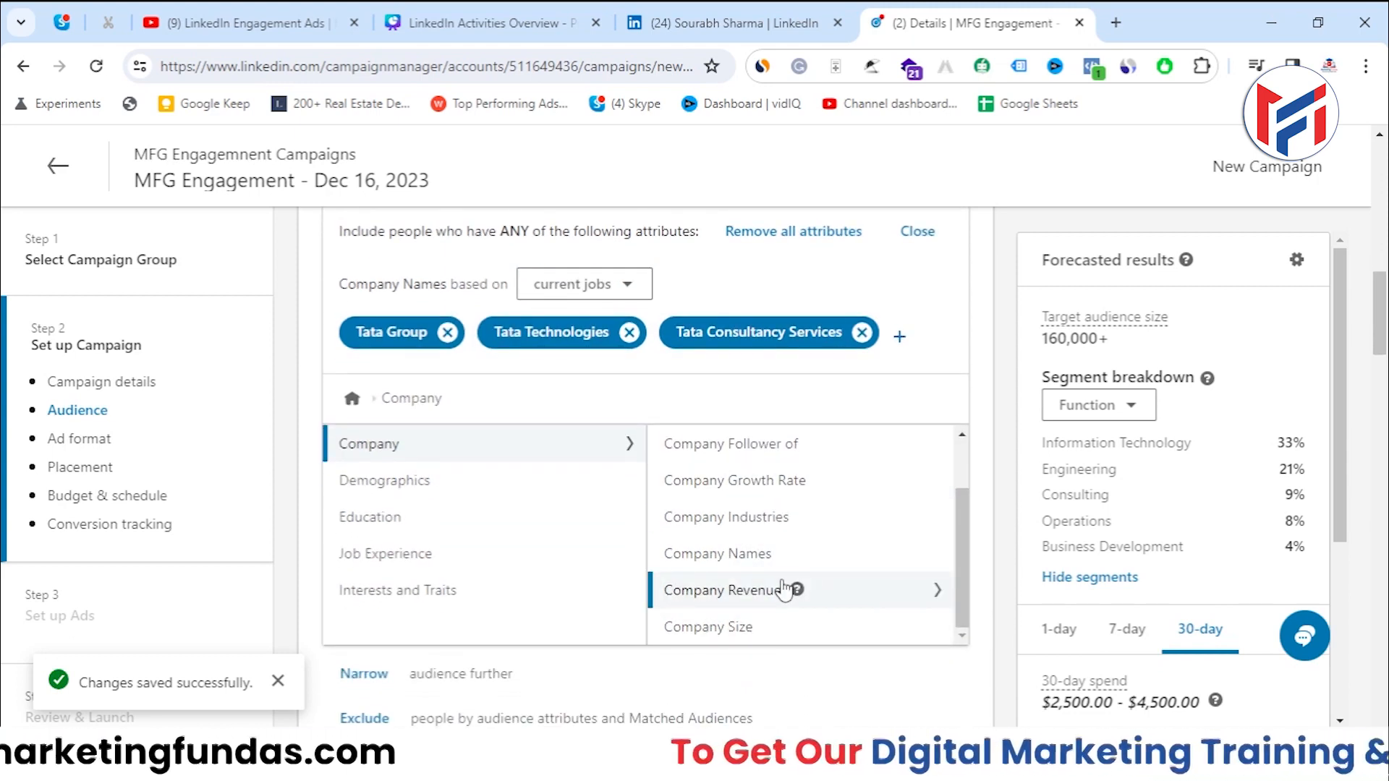
left_click(707, 630)
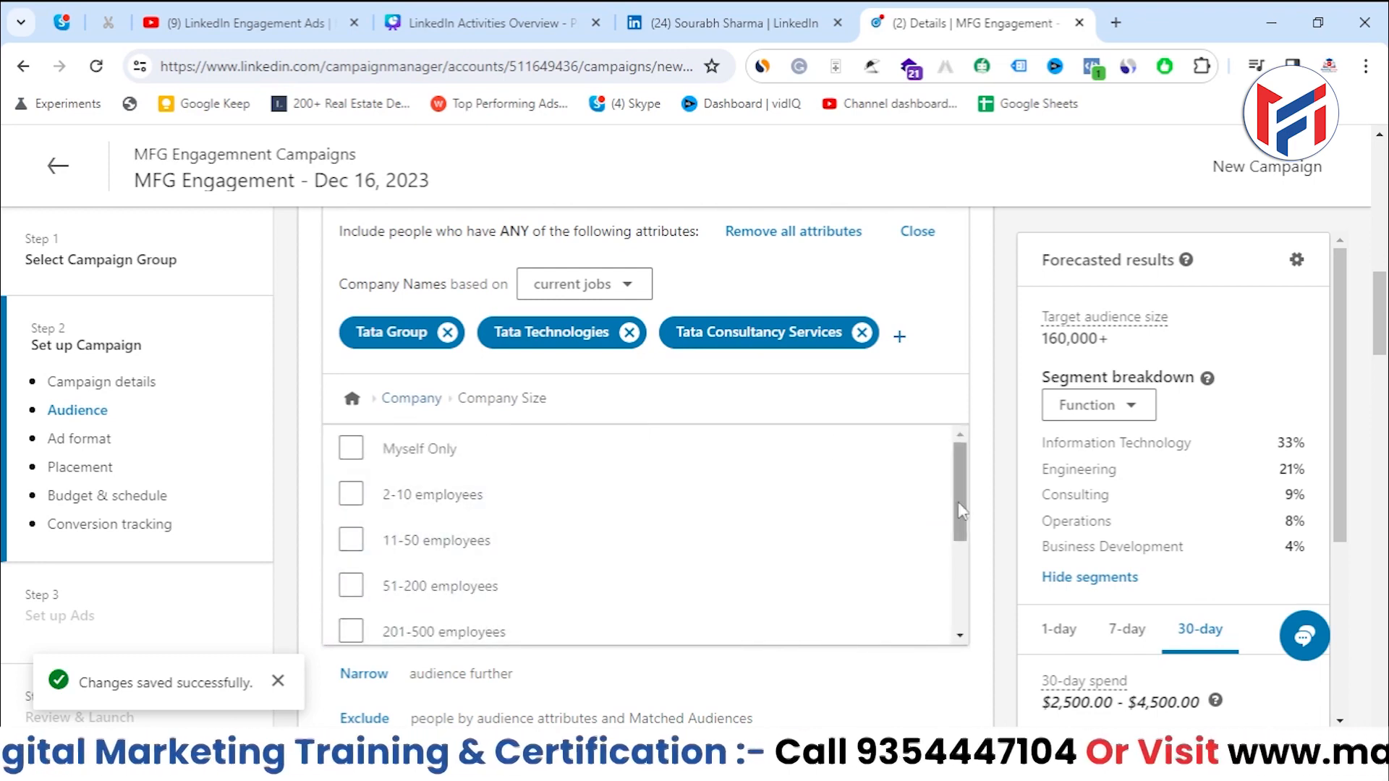
left_click_drag(962, 511, 955, 607)
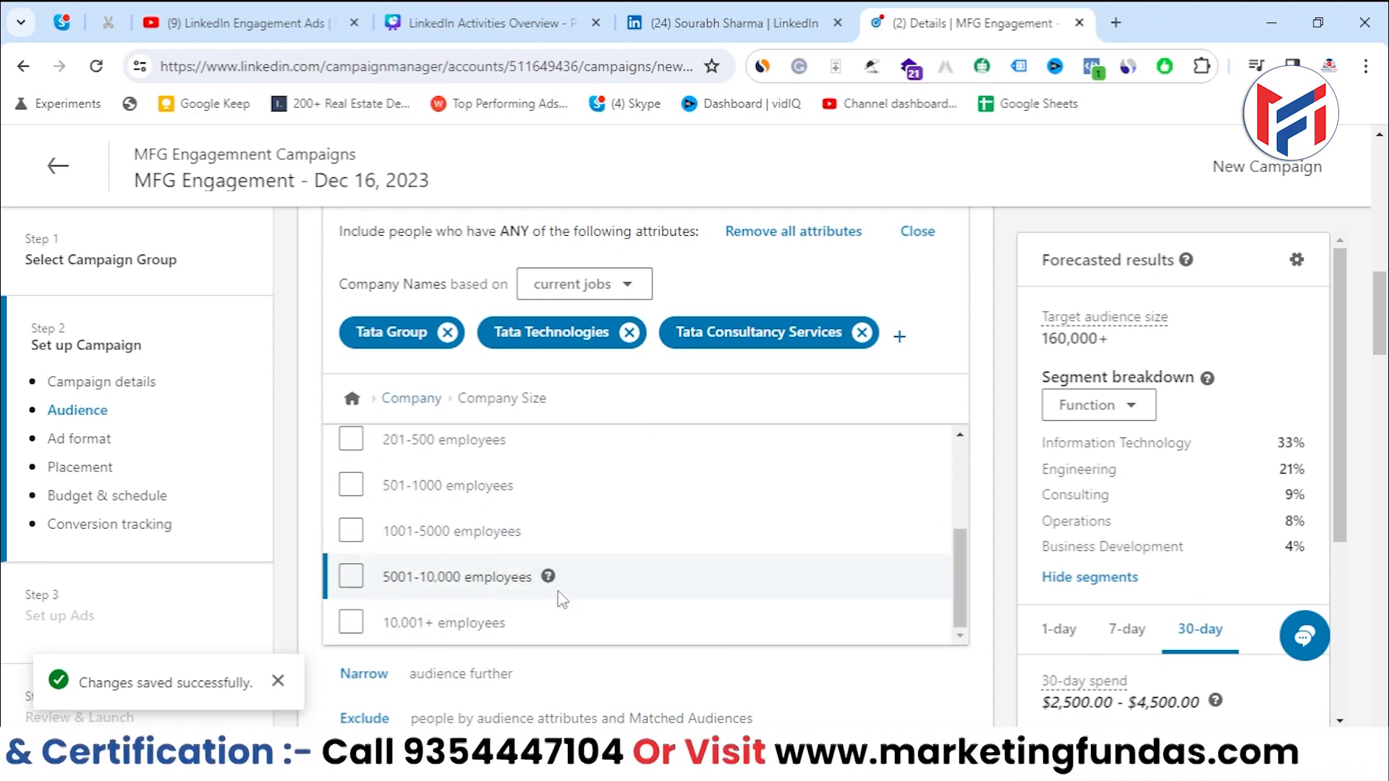
left_click(351, 577)
scroll(342, 445, "down", 3)
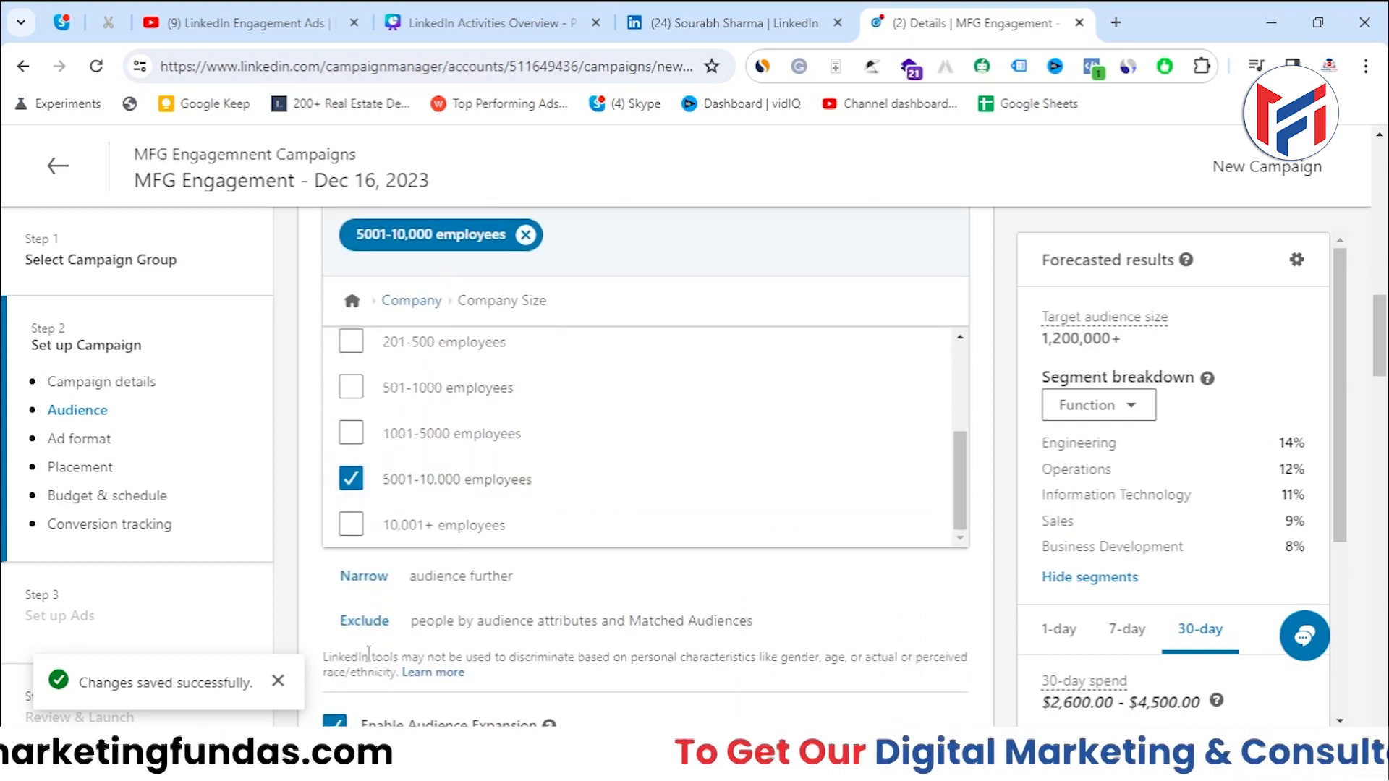
left_click(351, 434)
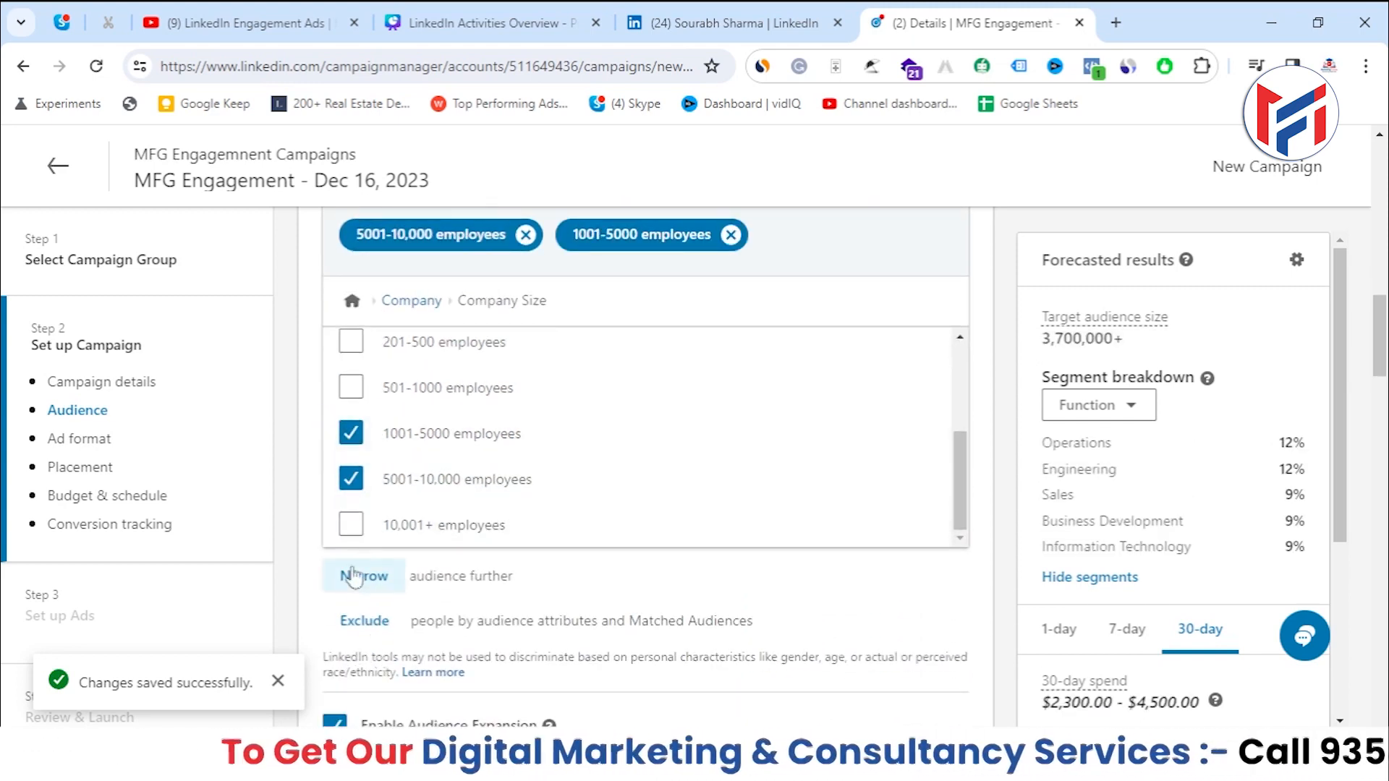
left_click(349, 526)
scroll(351, 427, "up", 4)
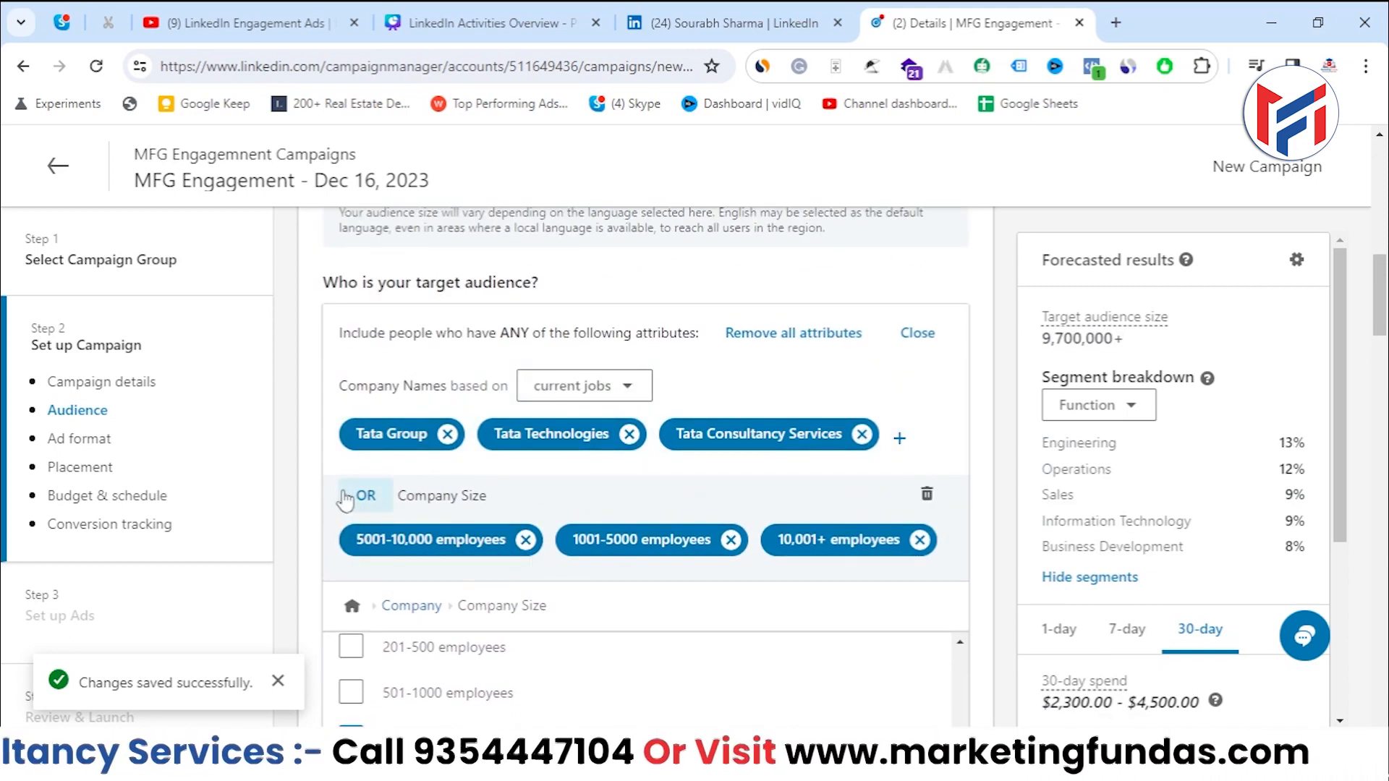
scroll(467, 551, "down", 4)
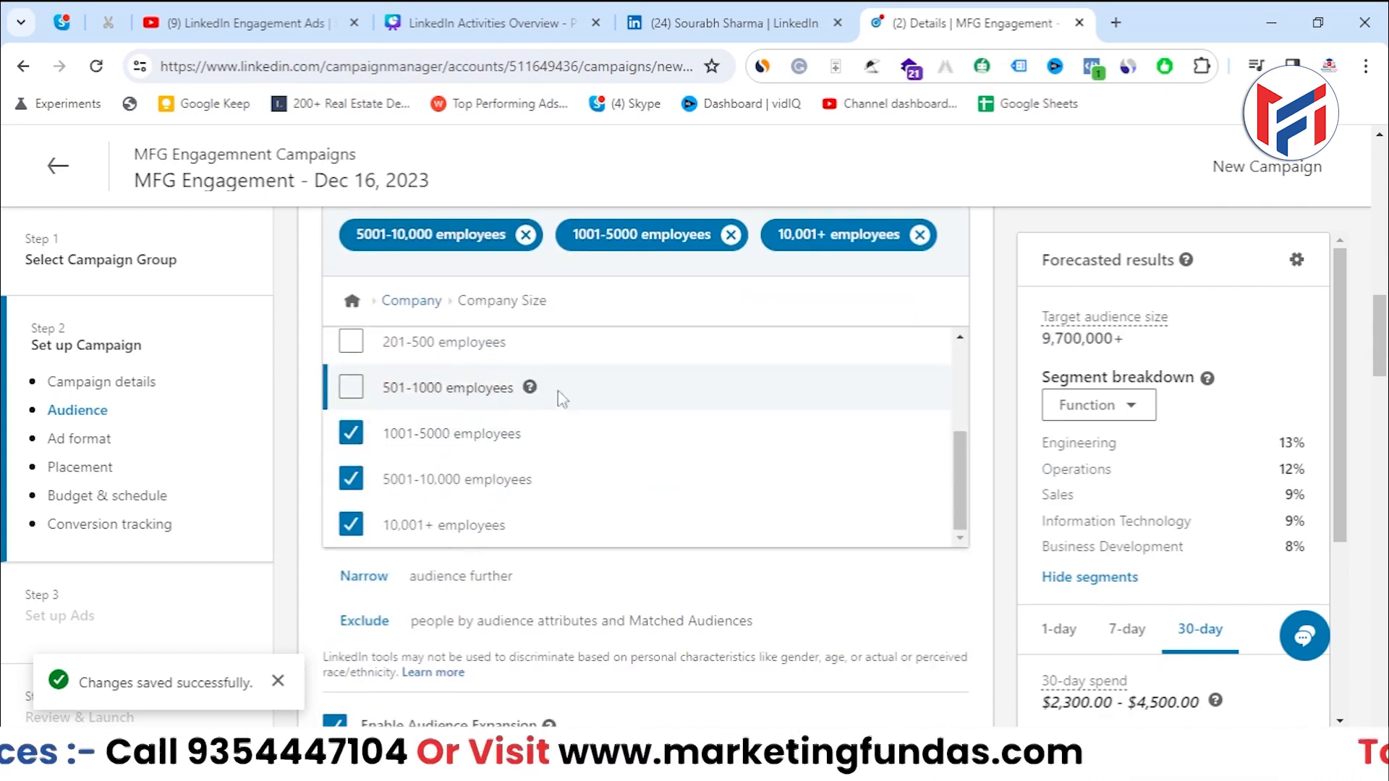
Browse the company, demographics and education attribute categories, and search the job titles under job experience for "digital"
left_click(406, 308)
scroll(741, 449, "down", 1)
scroll(729, 470, "up", 1)
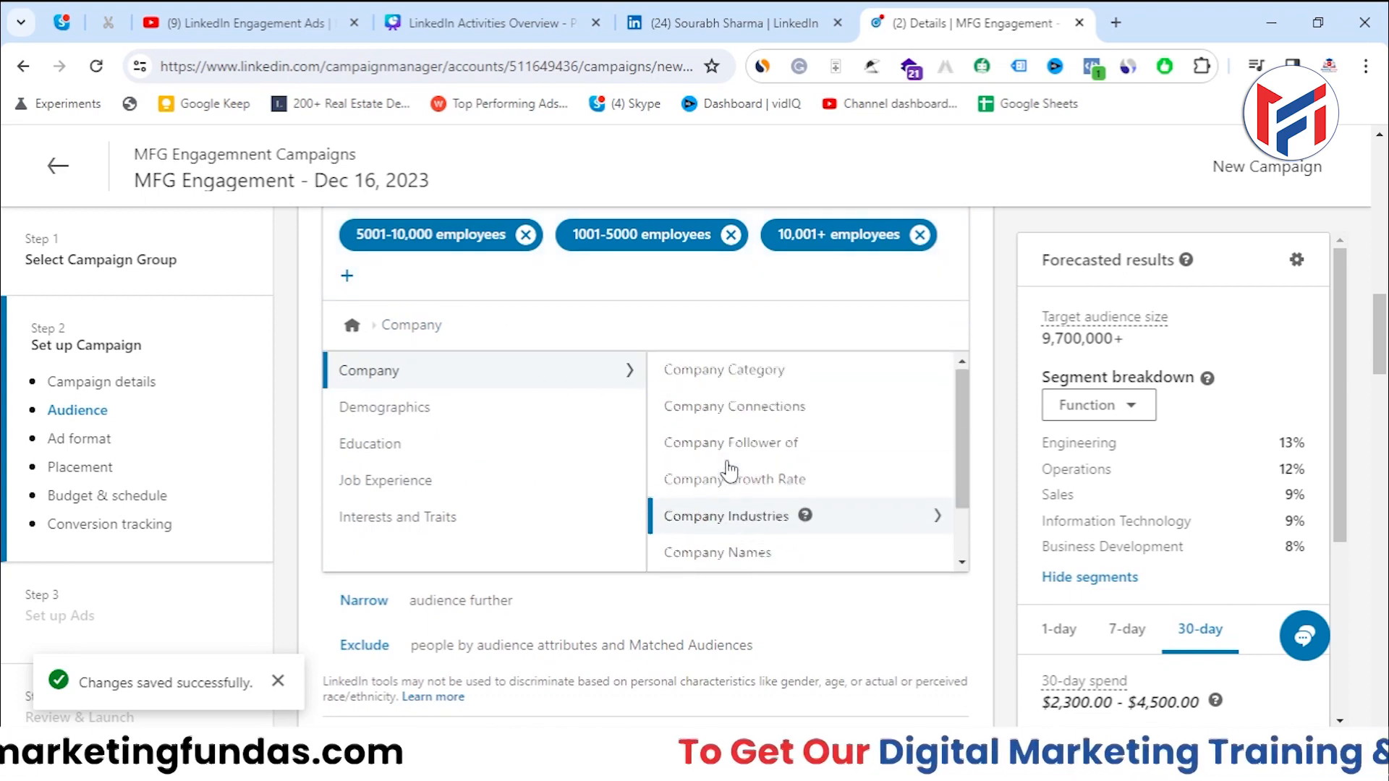
left_click(377, 417)
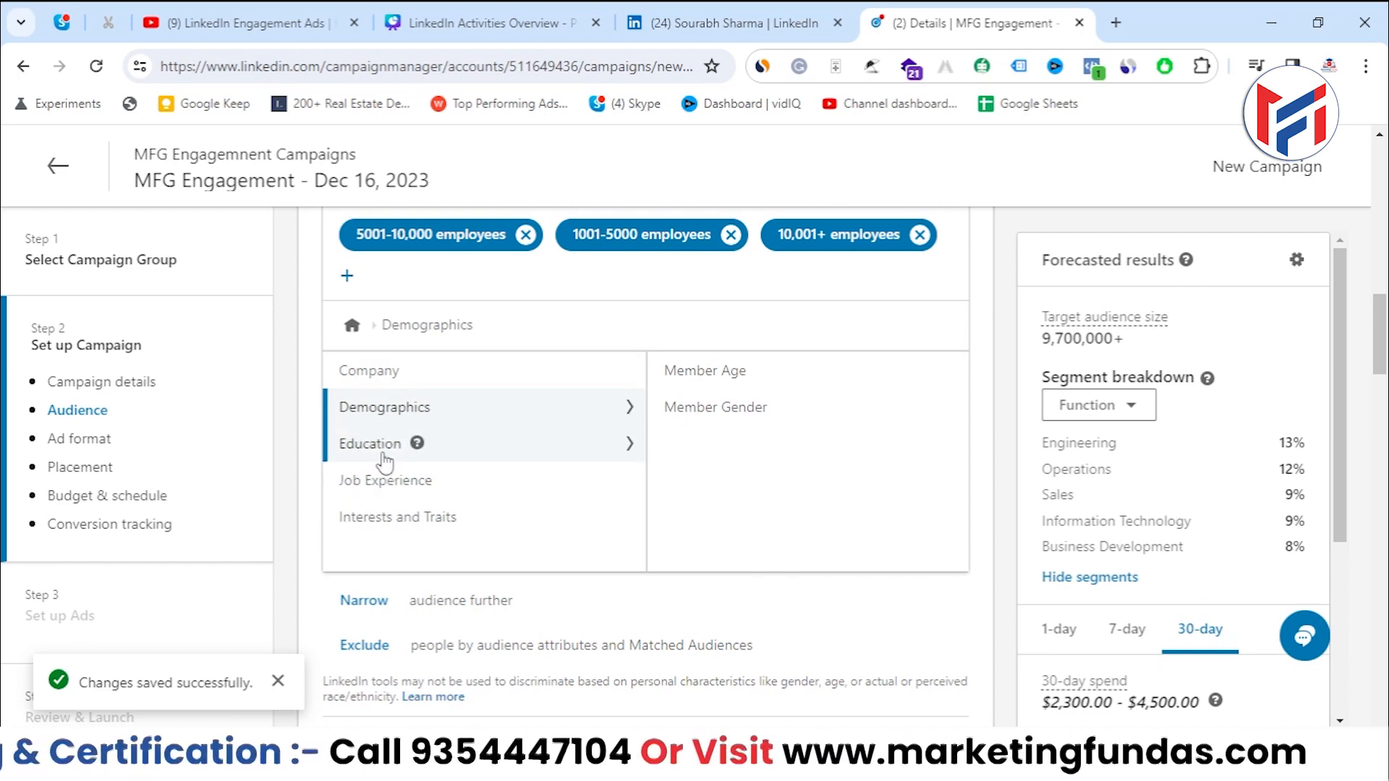
left_click(595, 461)
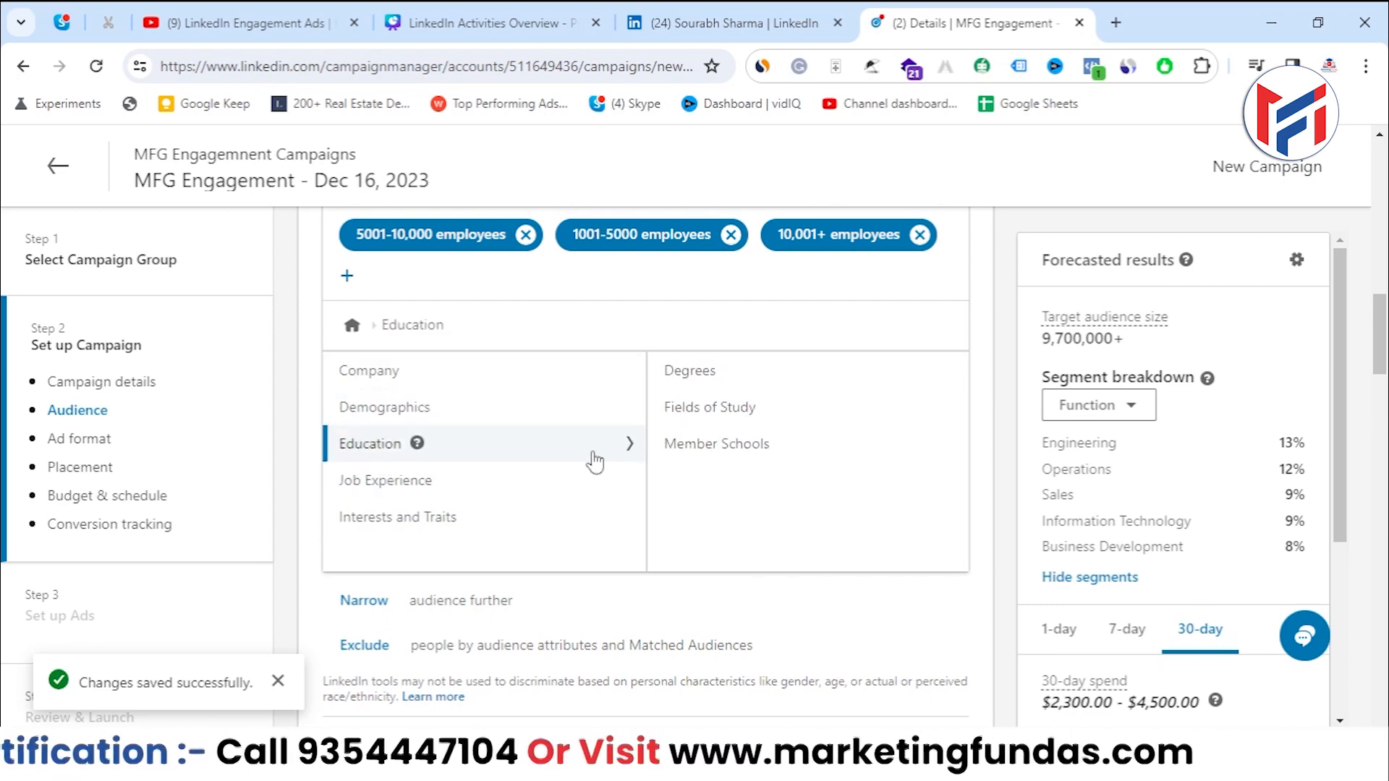
left_click(373, 483)
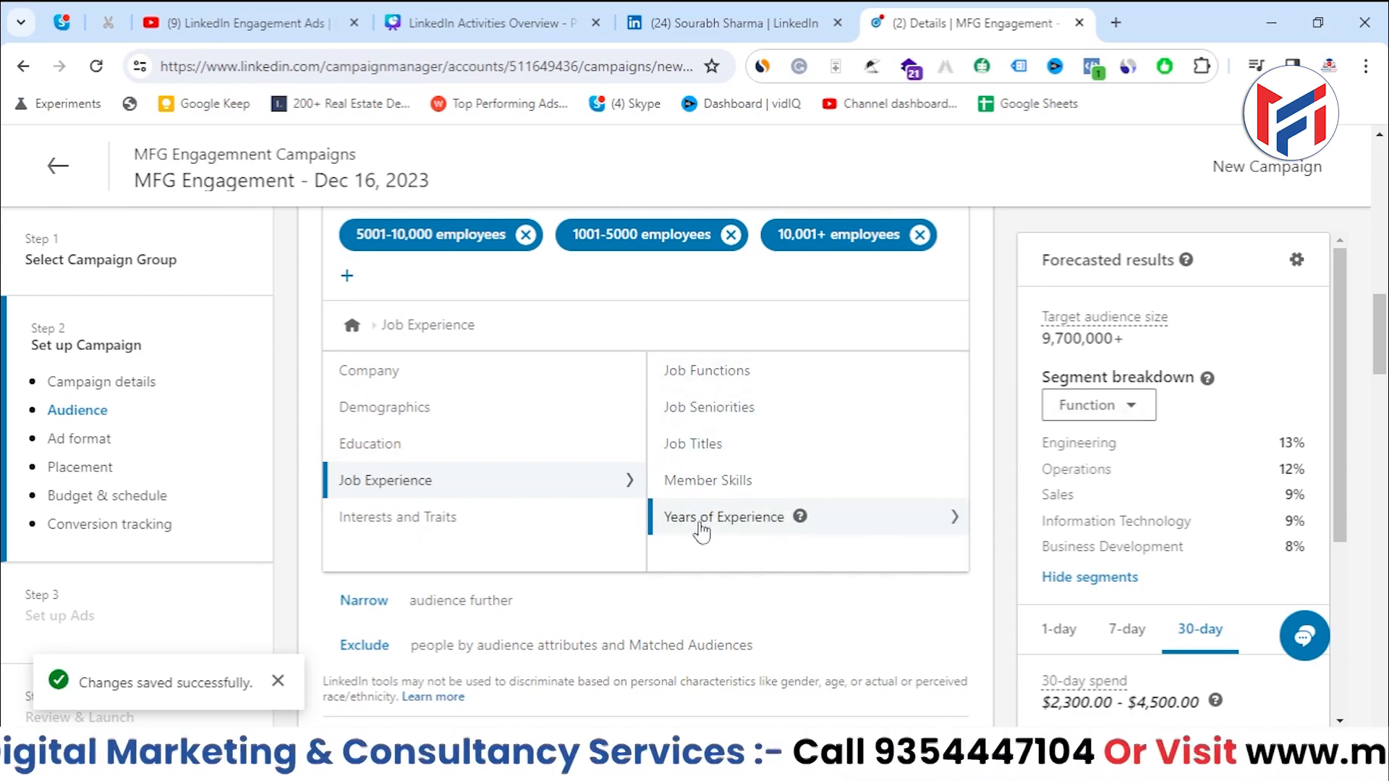
left_click(715, 460)
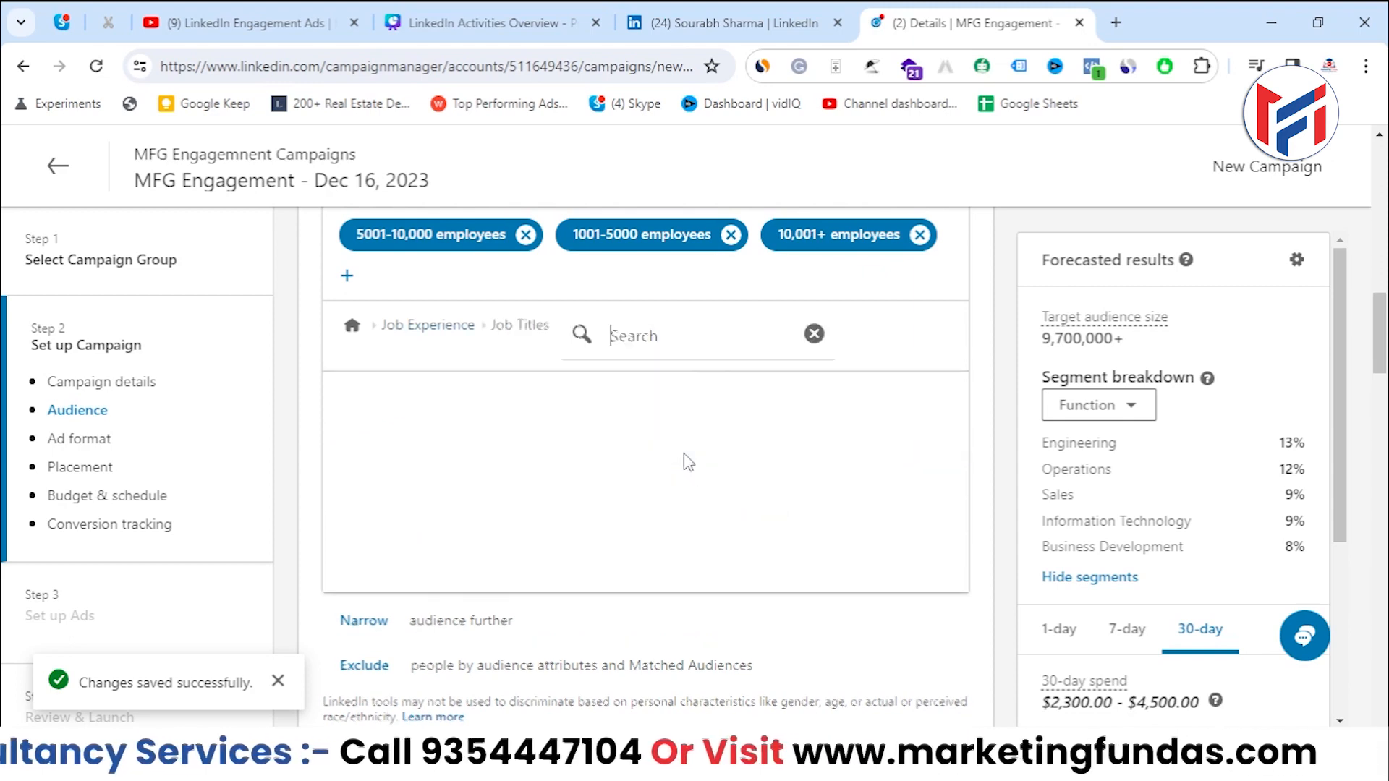
type("digital")
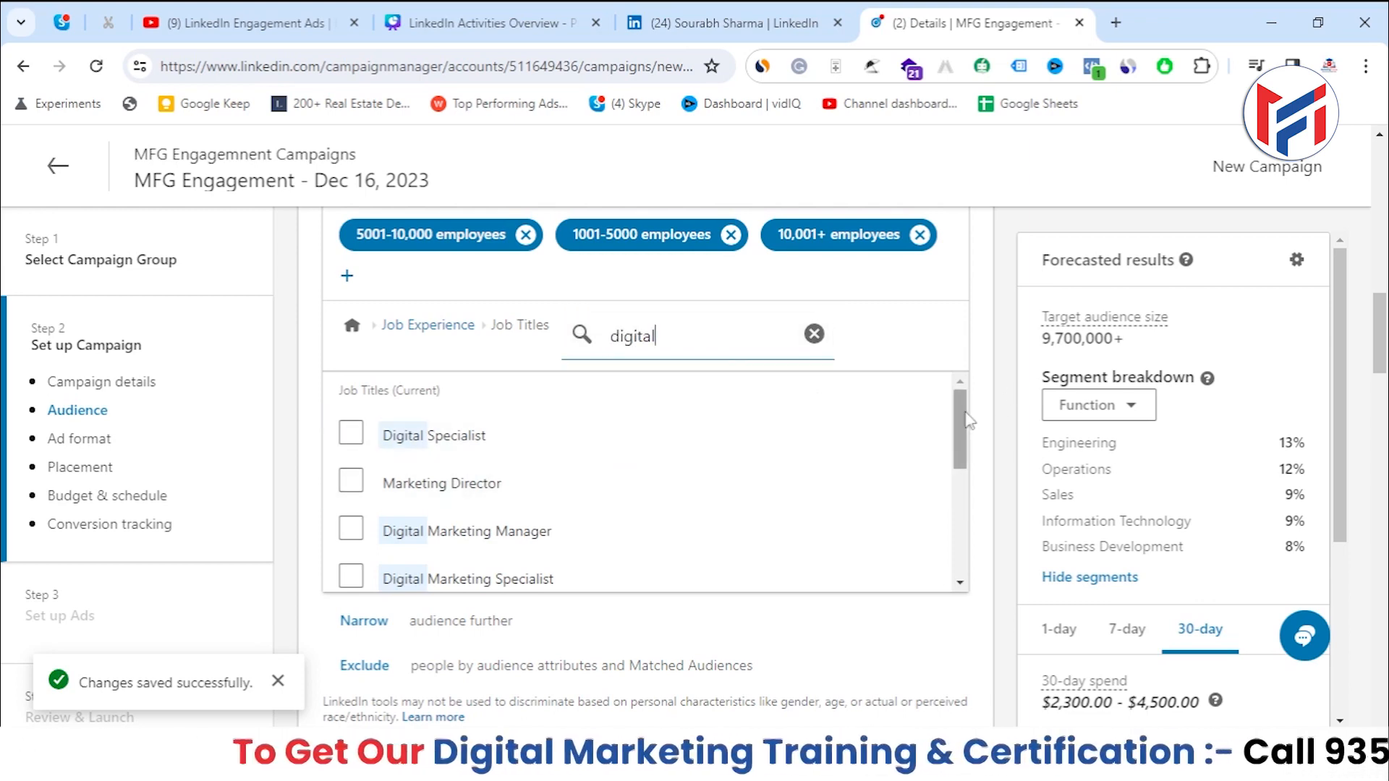
Include the Digital Marketing Specialist job title and all ten suggested related job titles in the target audience
left_click_drag(967, 418, 968, 467)
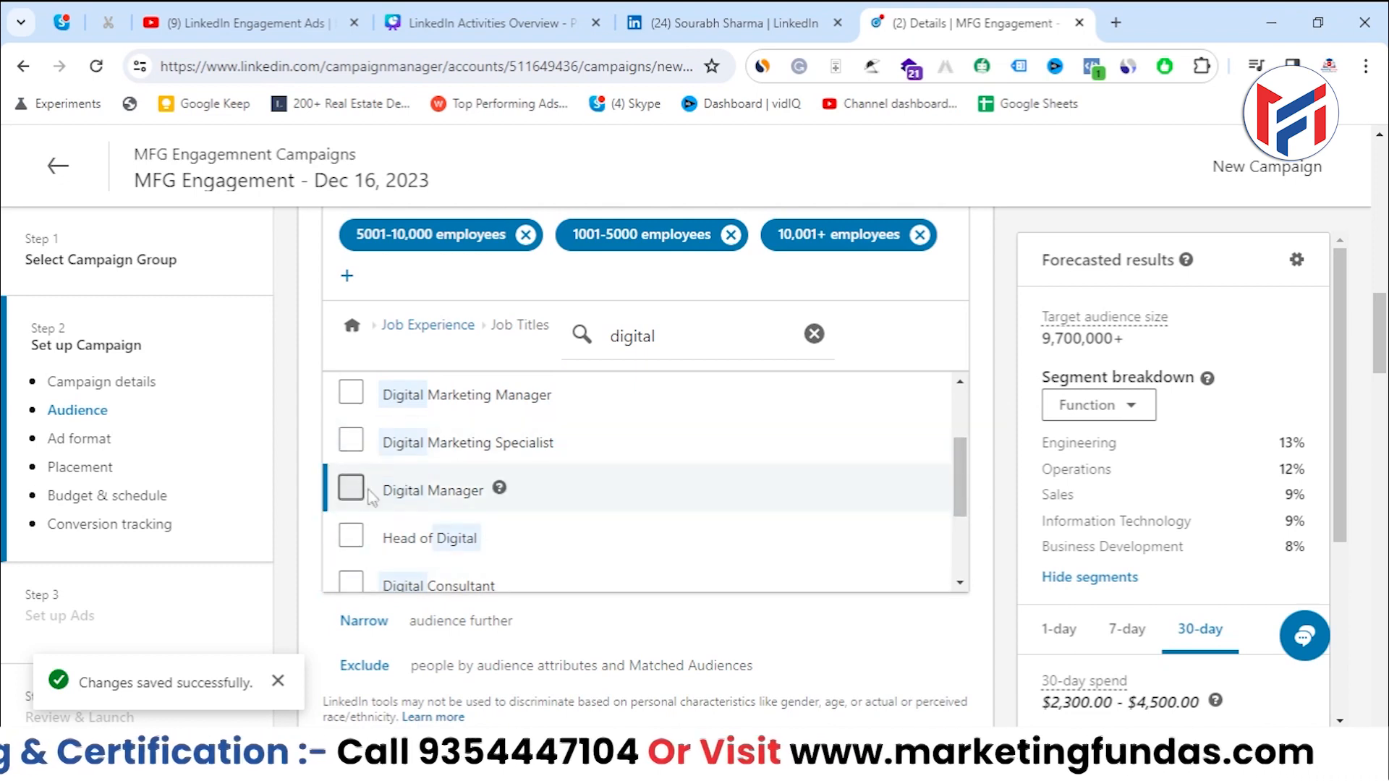
scroll(350, 537, "up", 2)
left_click(351, 537)
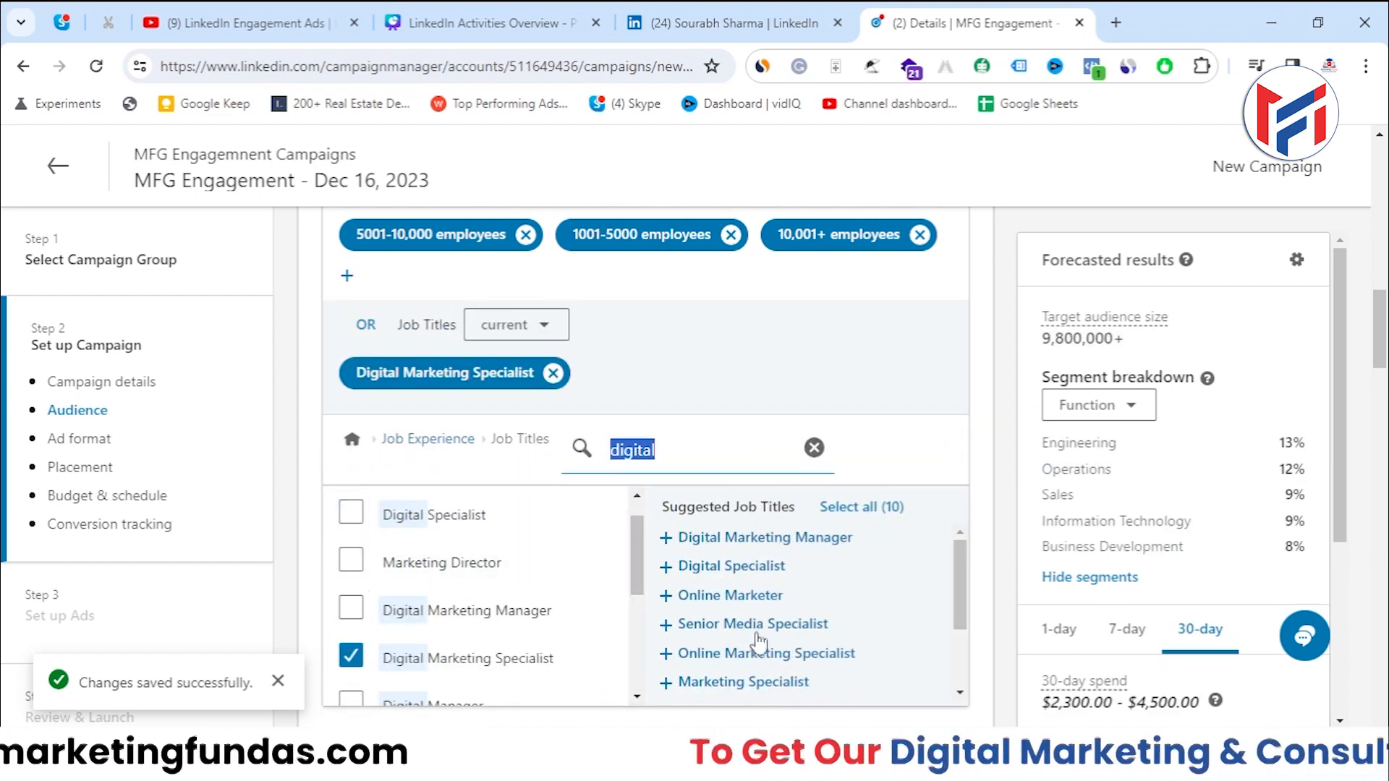
scroll(758, 640, "down", 3)
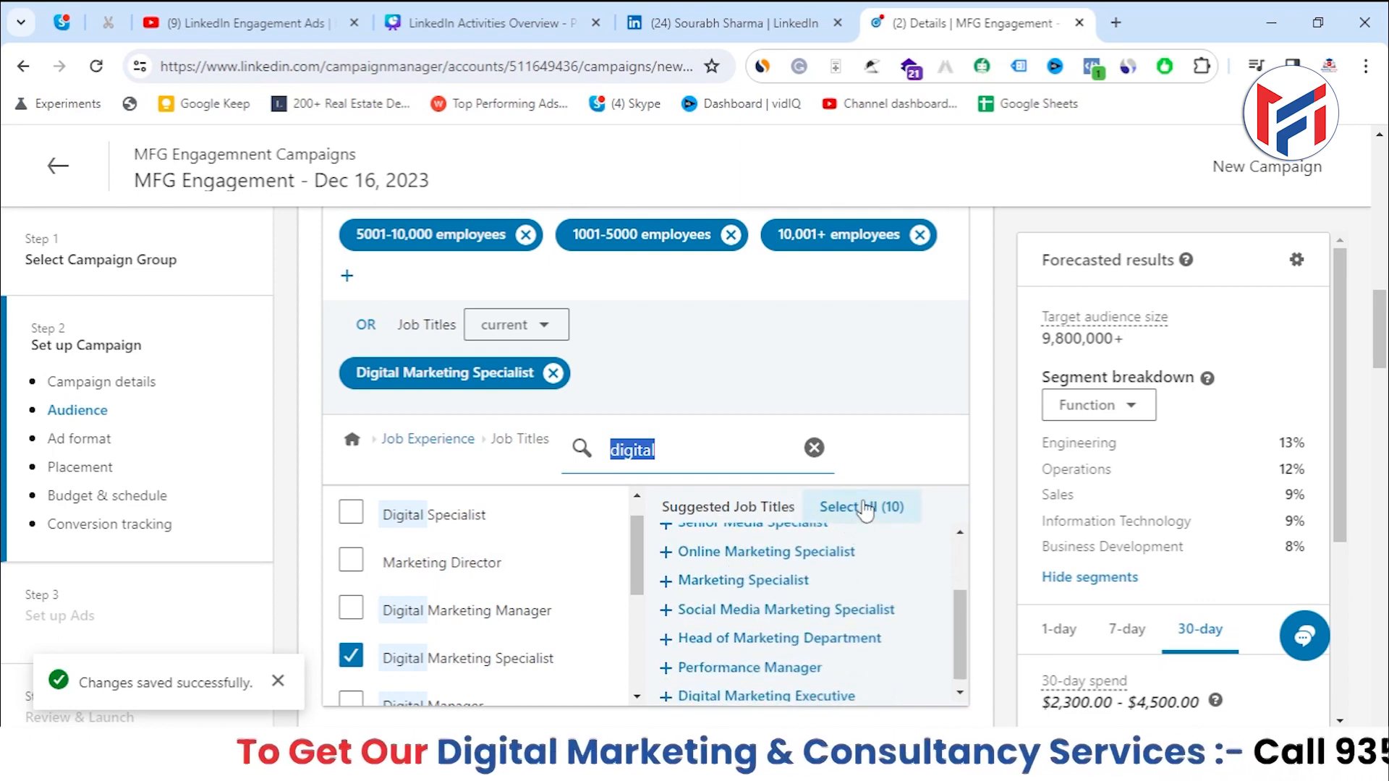
left_click(867, 508)
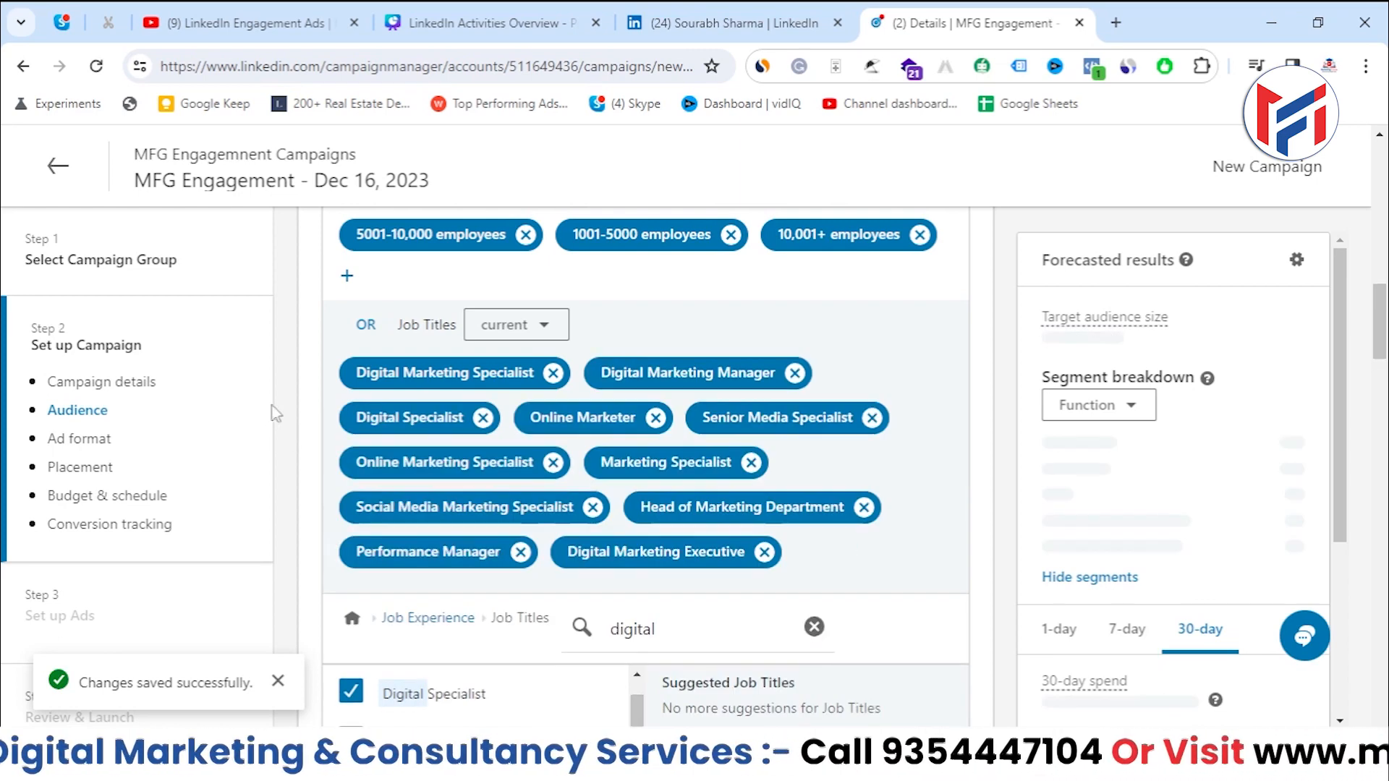
Add Digital Strategist and Digital Marketing Intern to the included job titles
scroll(636, 459, "down", 3)
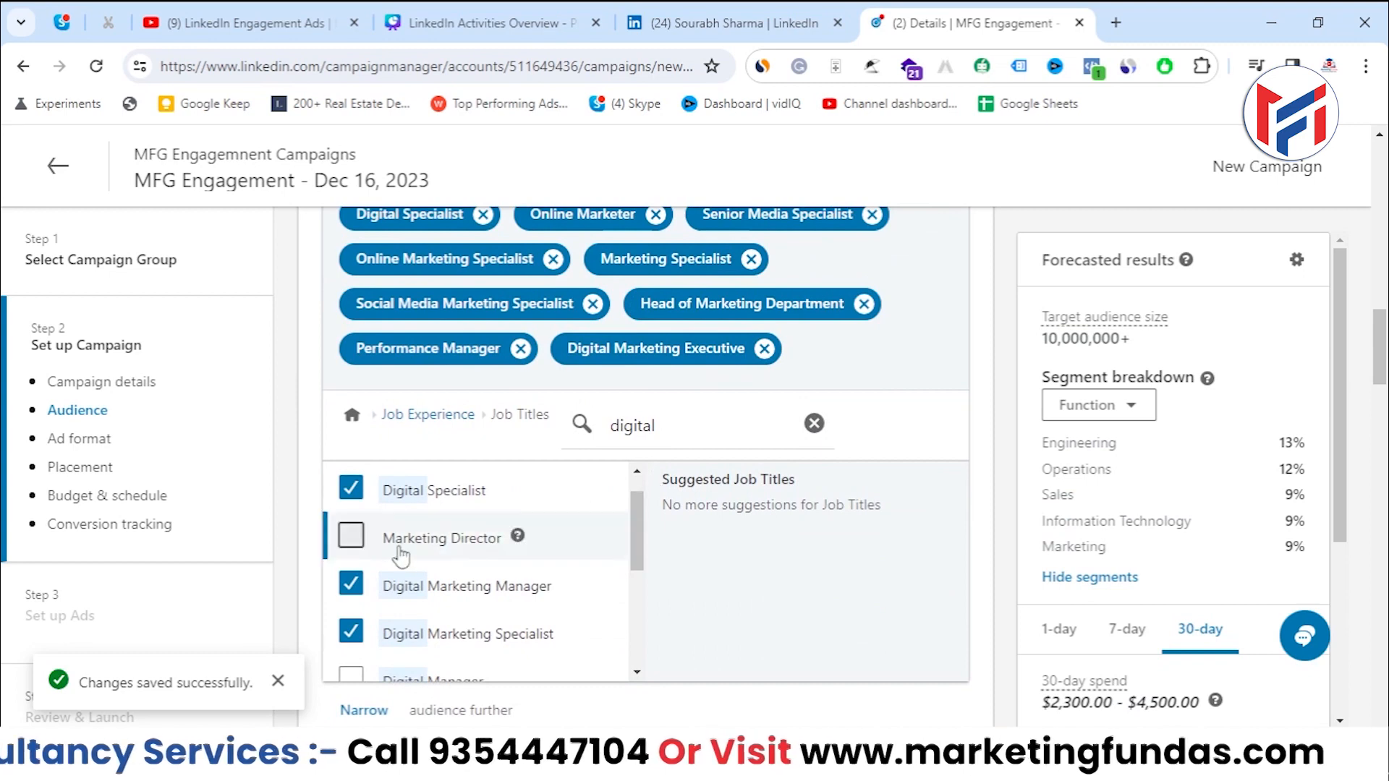
scroll(452, 564, "down", 3)
scroll(461, 583, "down", 1)
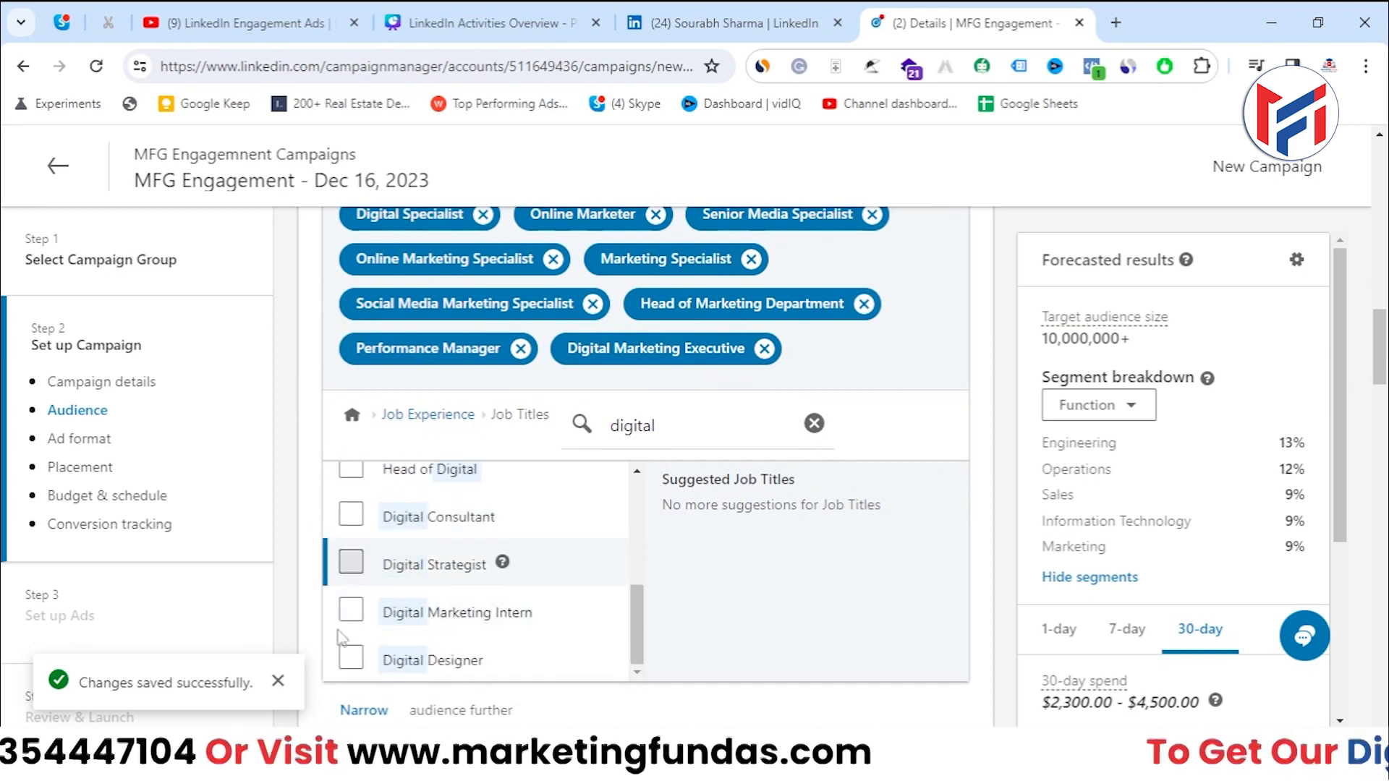
left_click(351, 561)
scroll(347, 623, "down", 2)
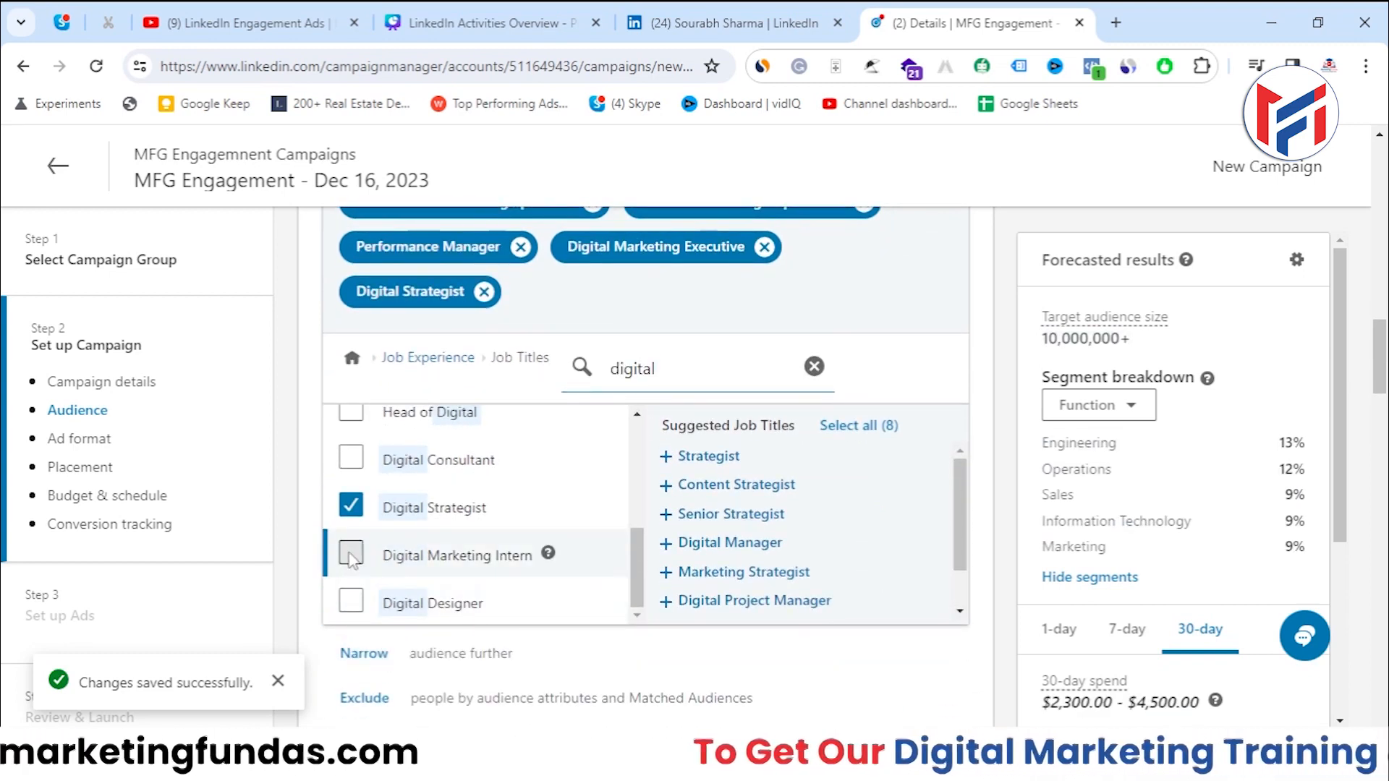
left_click(351, 556)
scroll(449, 539, "up", 2)
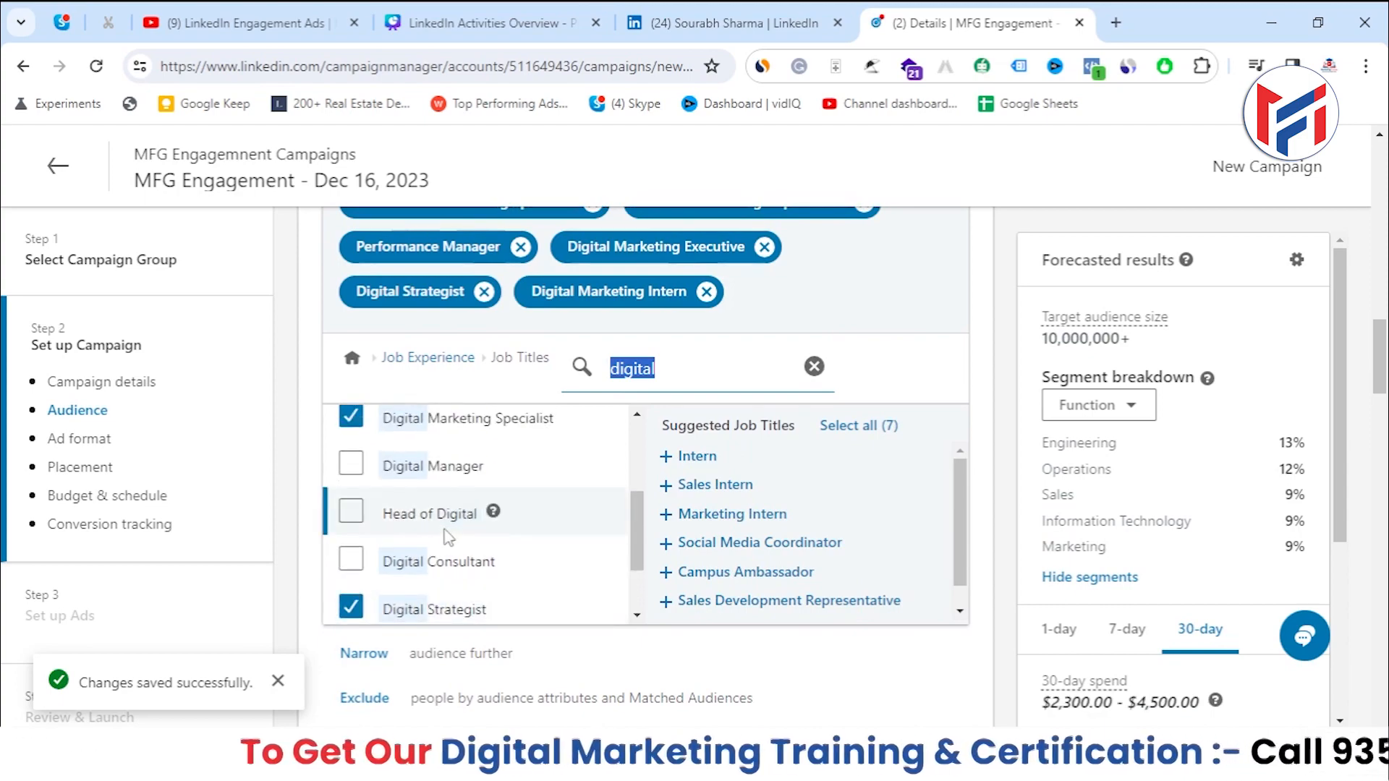
Review the included company names, company sizes and job titles, along with the remaining suggested job titles
scroll(448, 539, "up", 4)
scroll(515, 453, "up", 10)
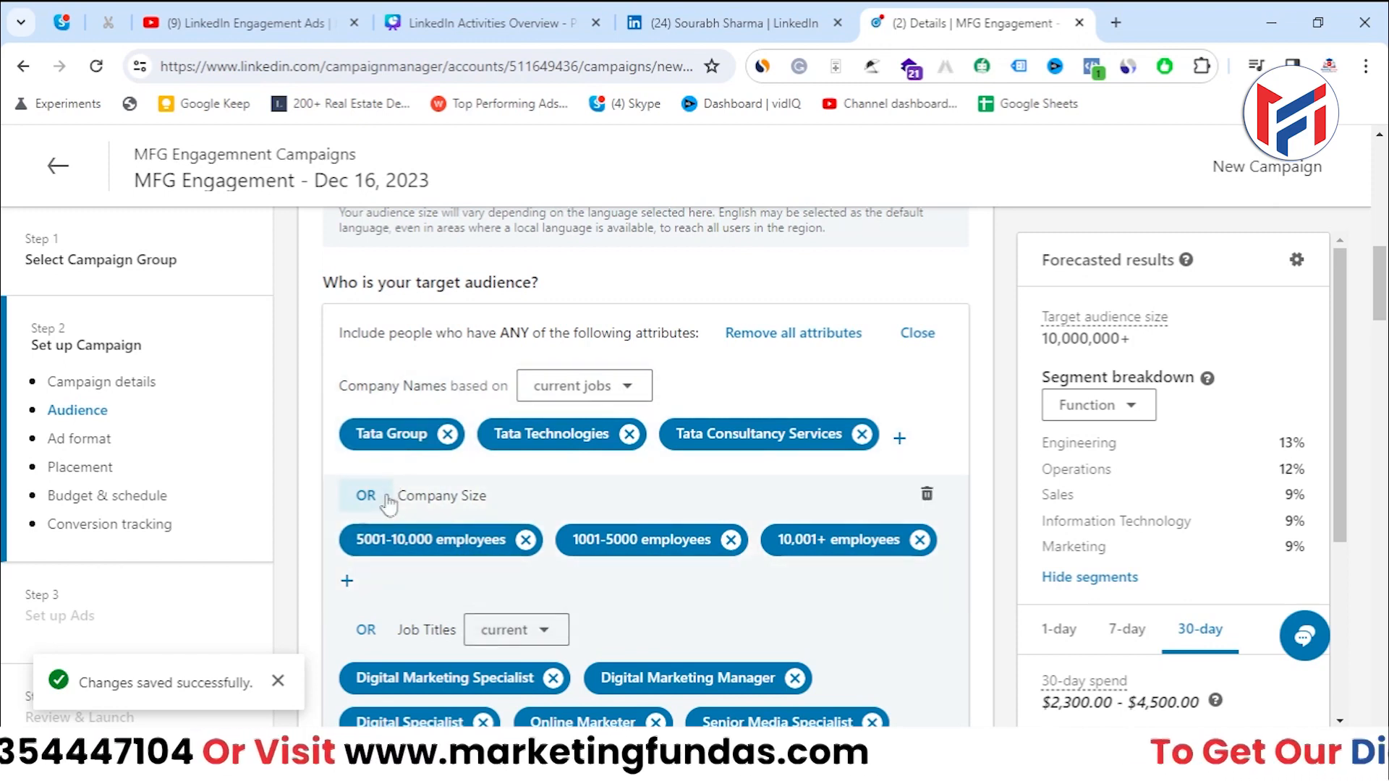
scroll(450, 516, "down", 1)
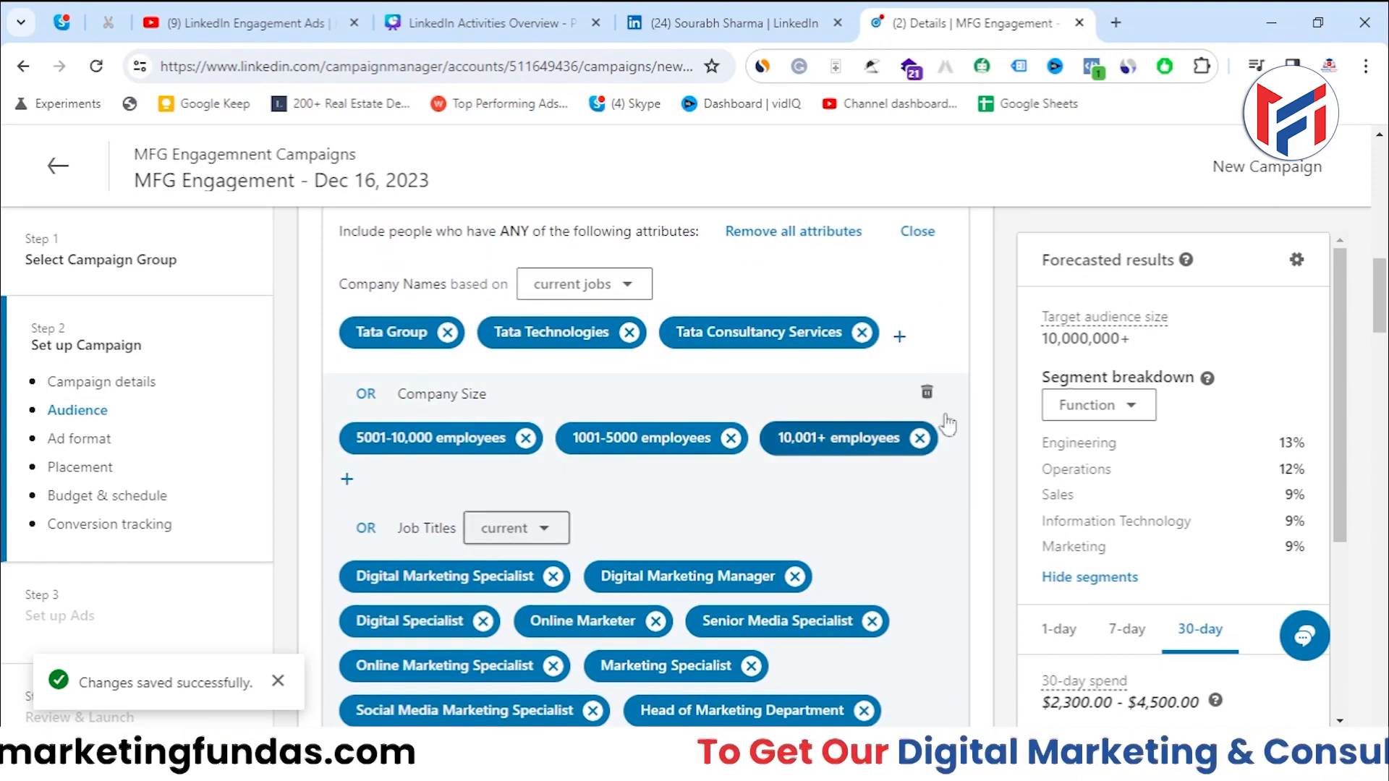
left_click_drag(1153, 339, 1044, 350)
left_click(1020, 460)
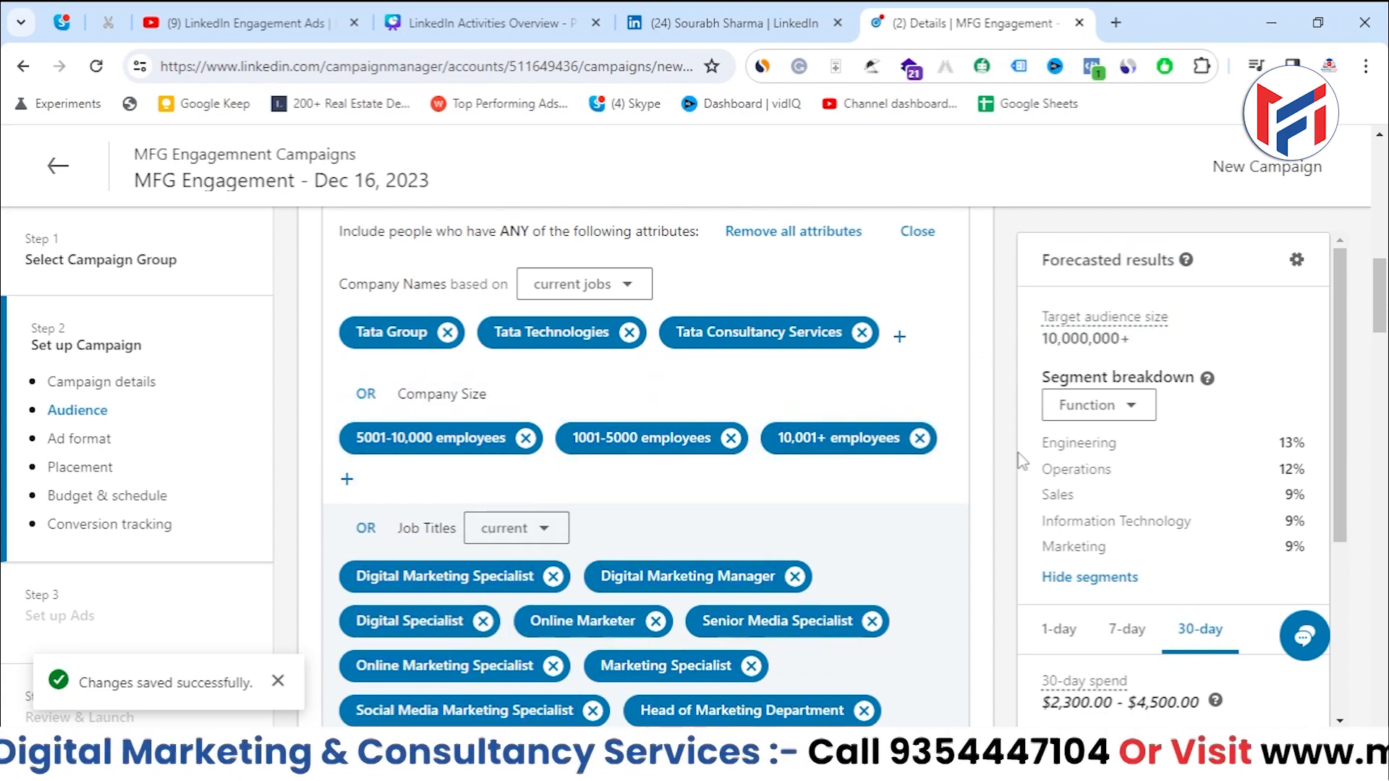
scroll(1003, 462, "down", 4)
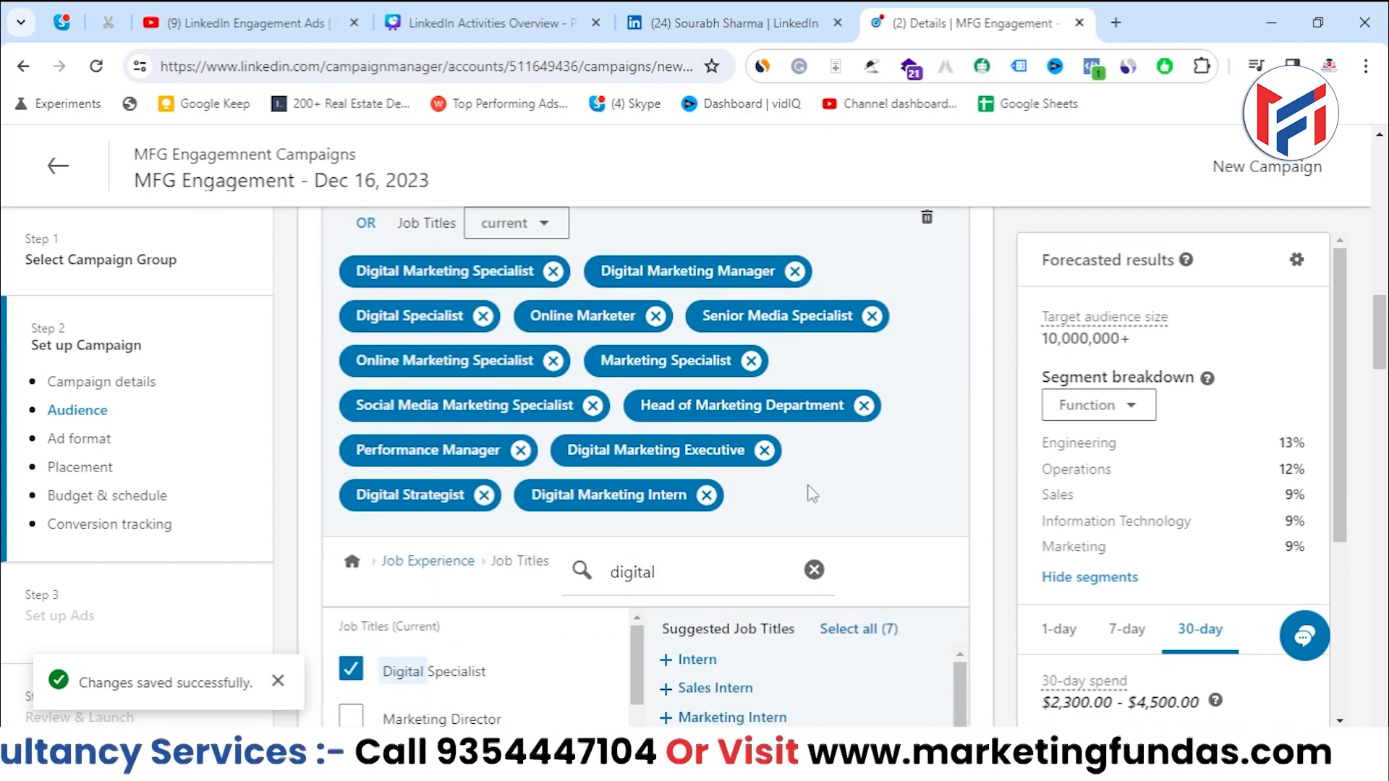
scroll(813, 494, "down", 4)
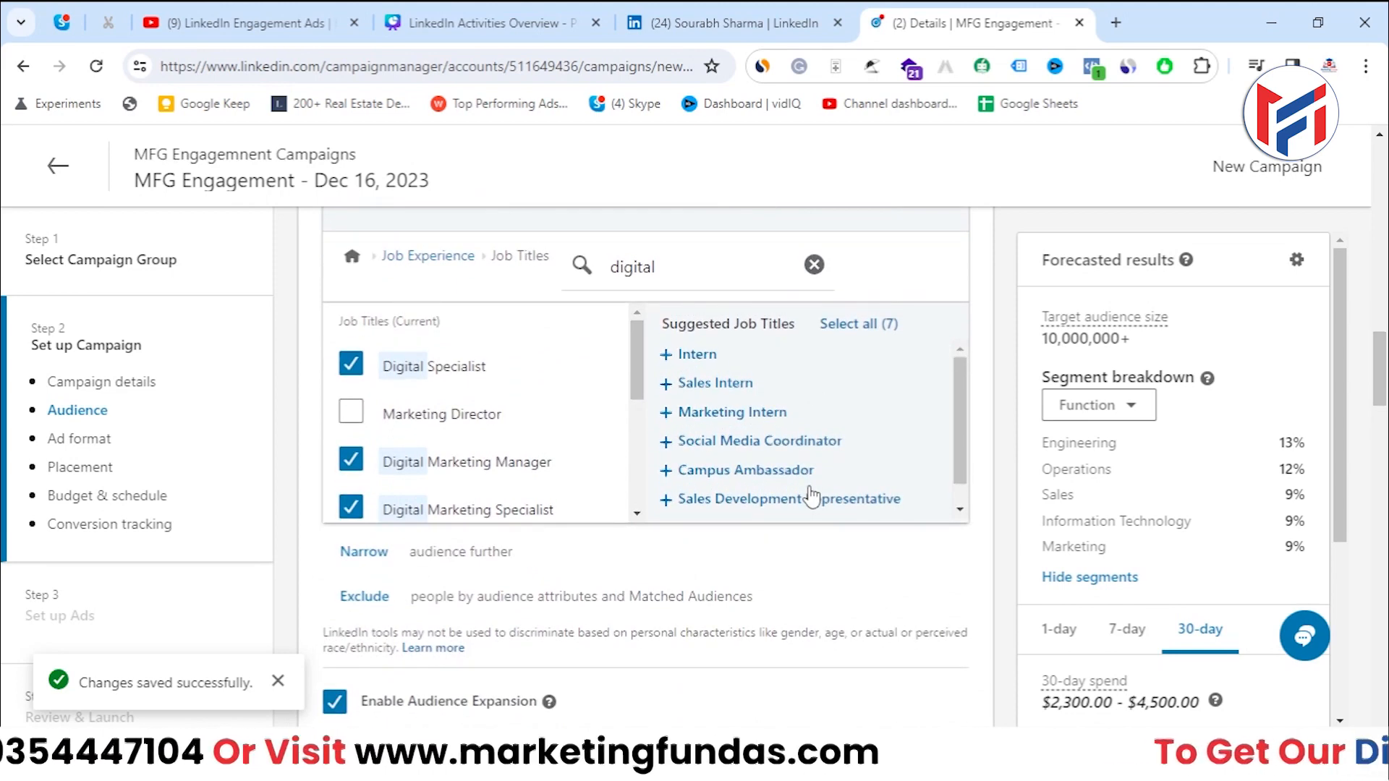
scroll(813, 497, "down", 1)
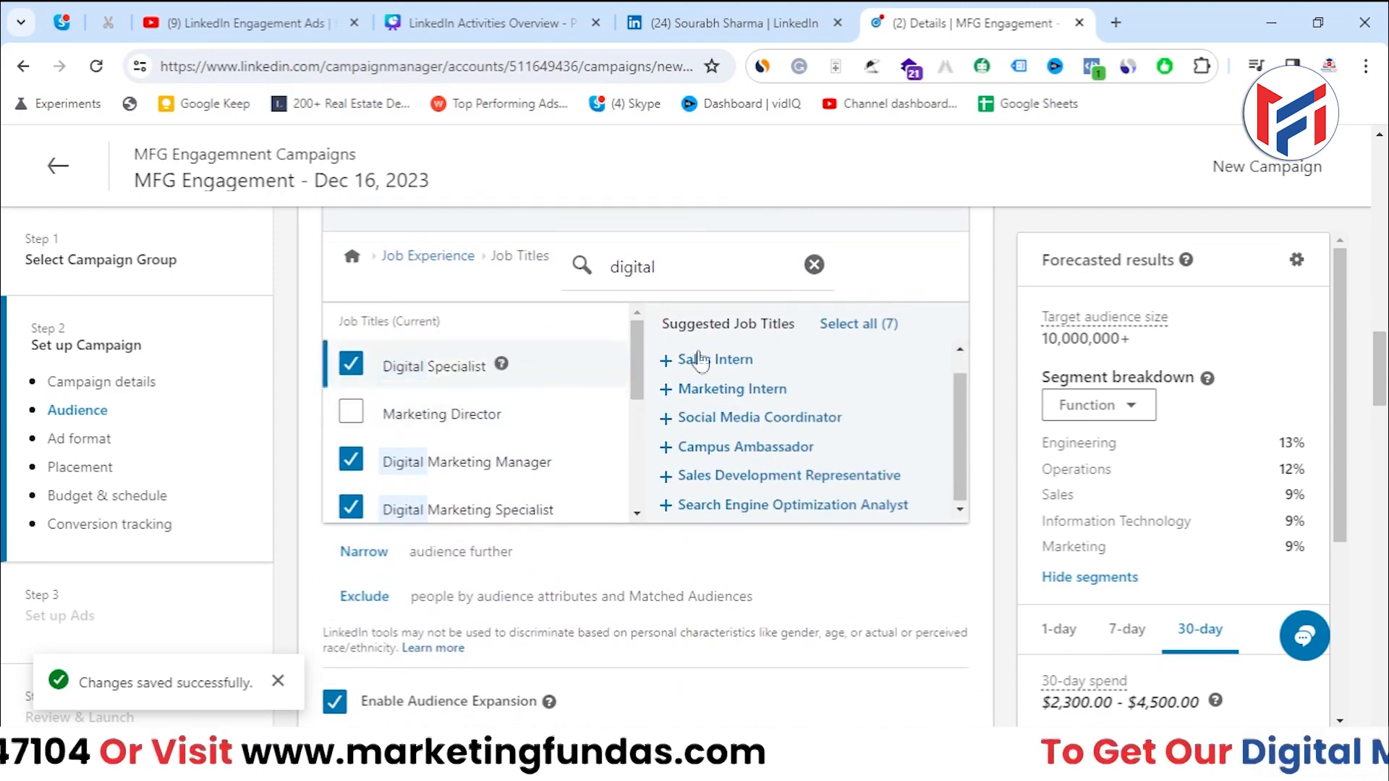
Open the criteria for narrowing the audience further and examine them alongside the included attributes summary and the exclude option
left_click(362, 553)
scroll(594, 396, "up", 3)
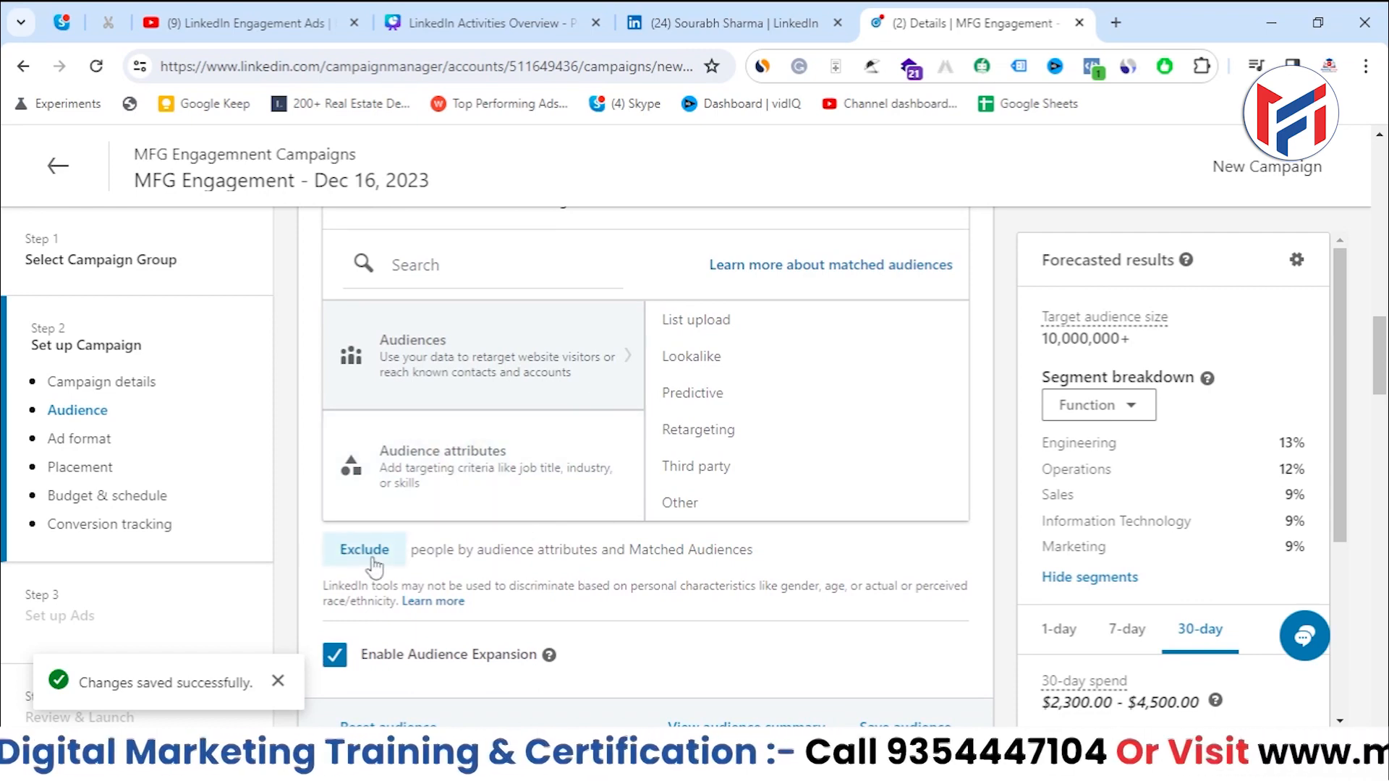
scroll(362, 561, "up", 1)
scroll(361, 579, "down", 1)
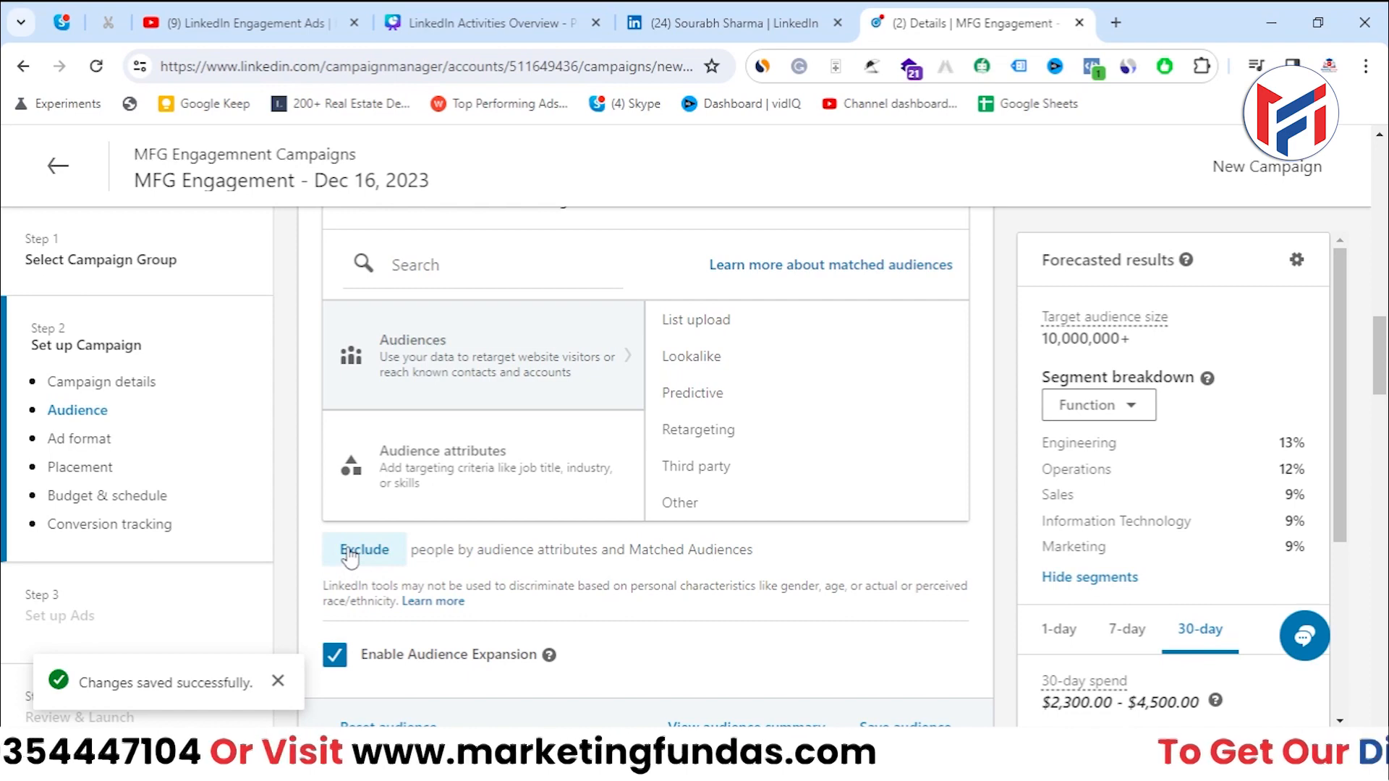
scroll(352, 558, "up", 1)
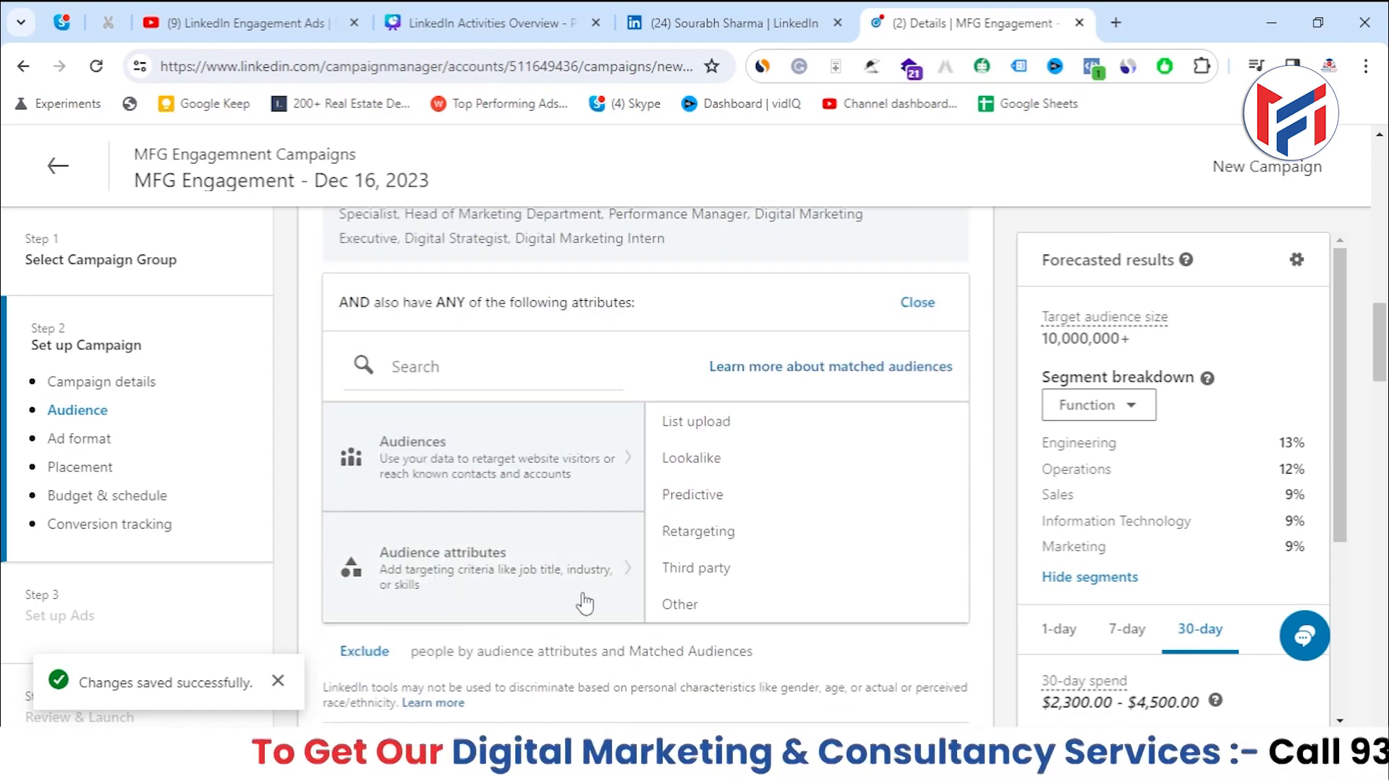
scroll(581, 608, "up", 3)
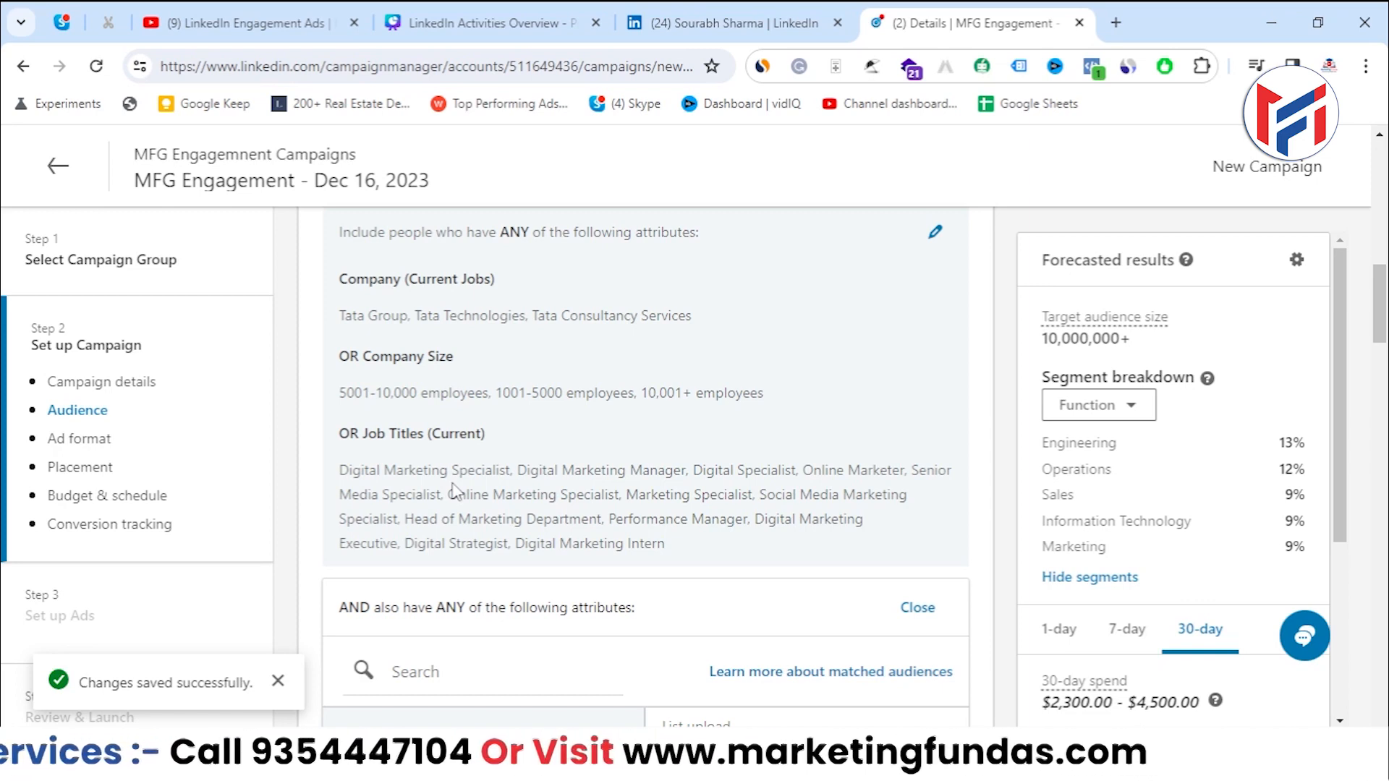
left_click(278, 680)
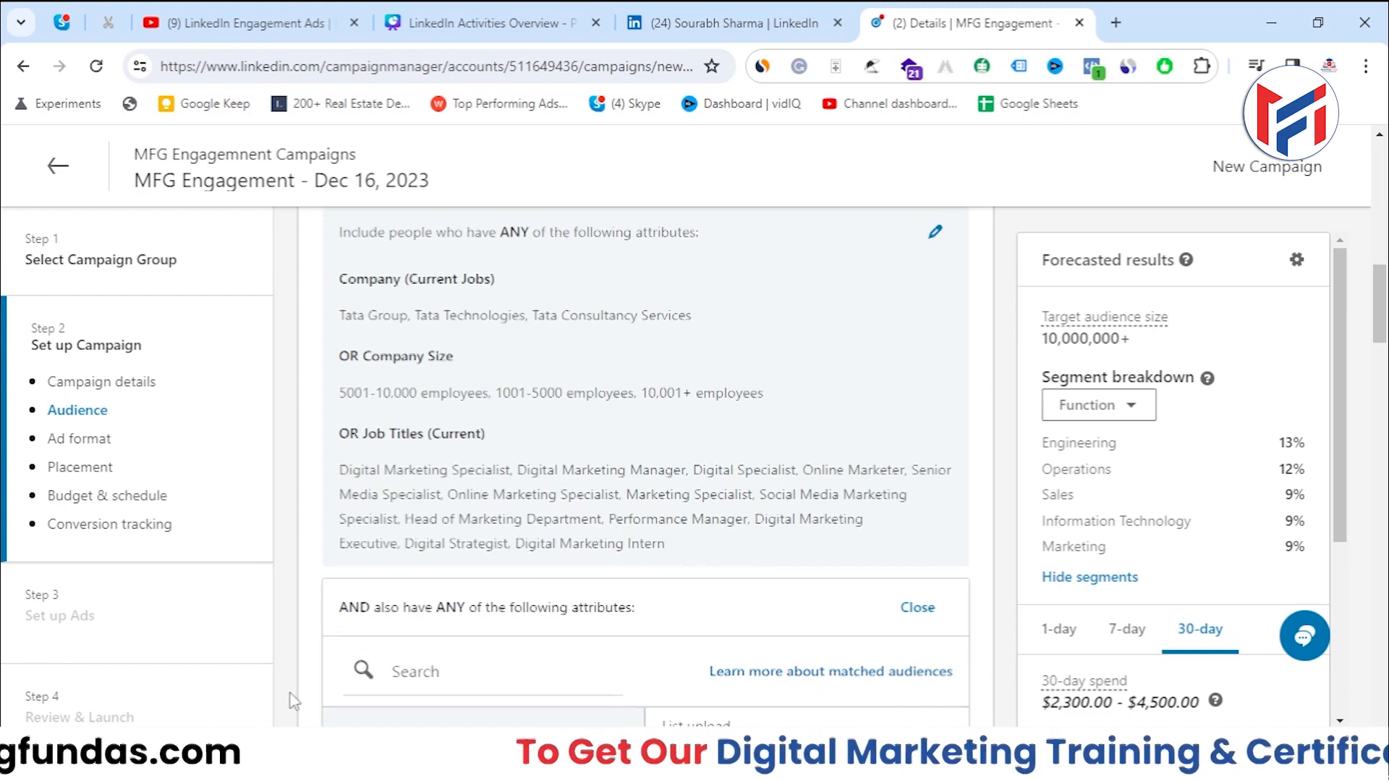
scroll(291, 701, "down", 5)
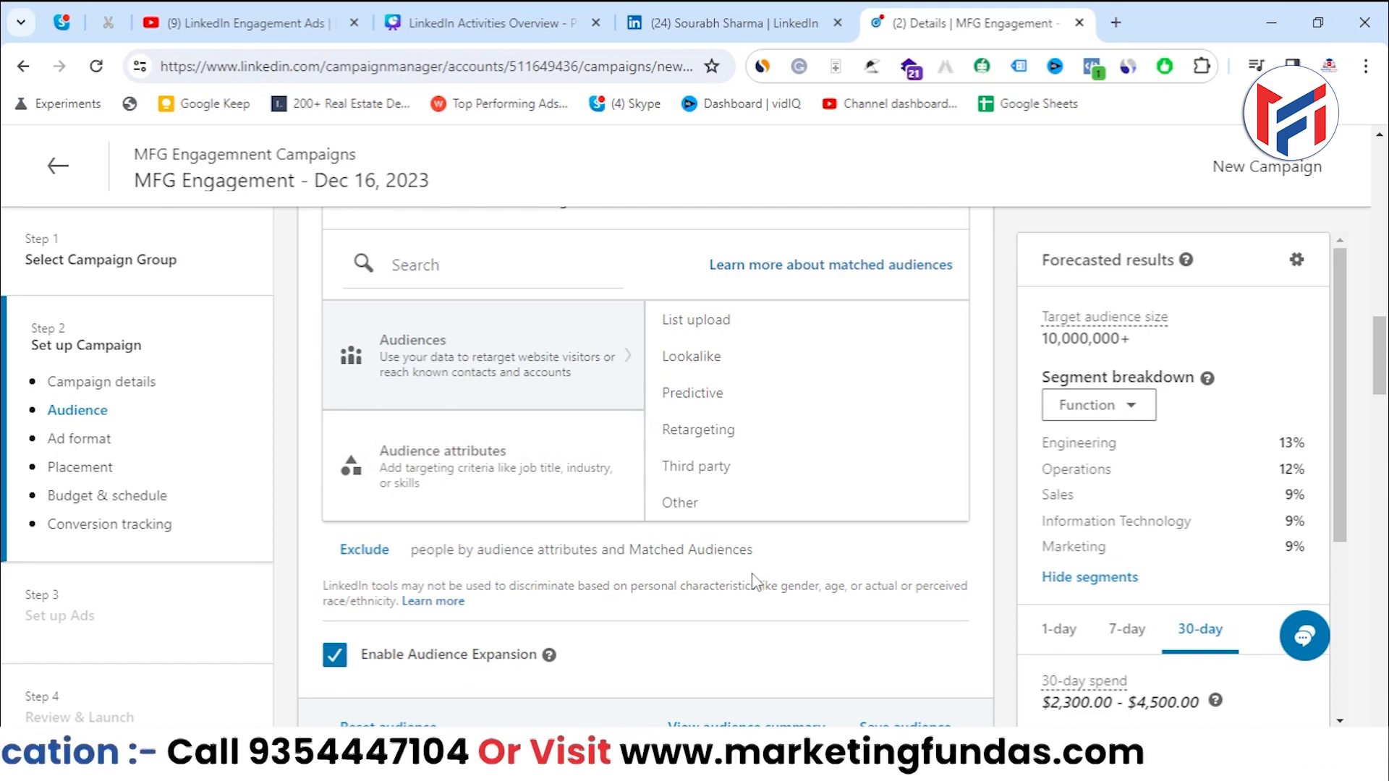
scroll(753, 579, "up", 4)
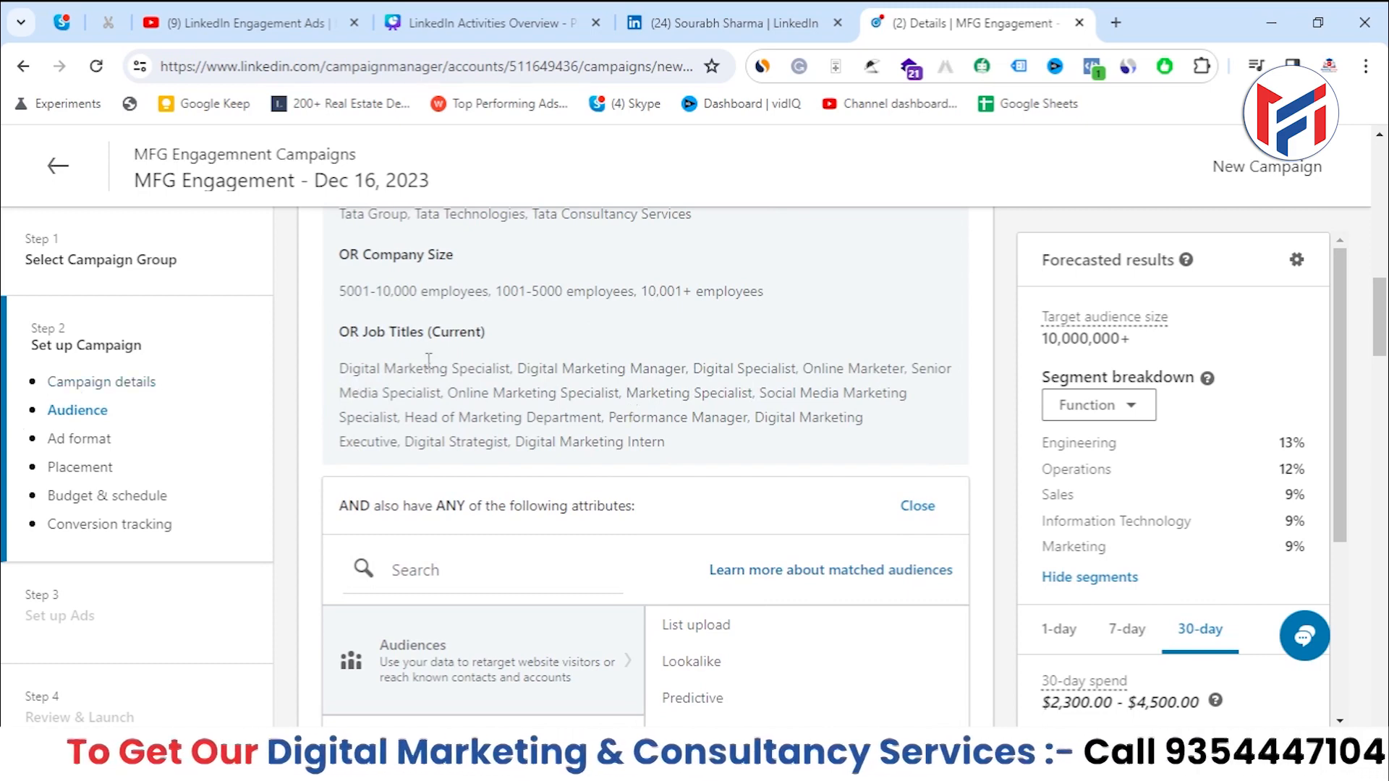
scroll(797, 453, "down", 1)
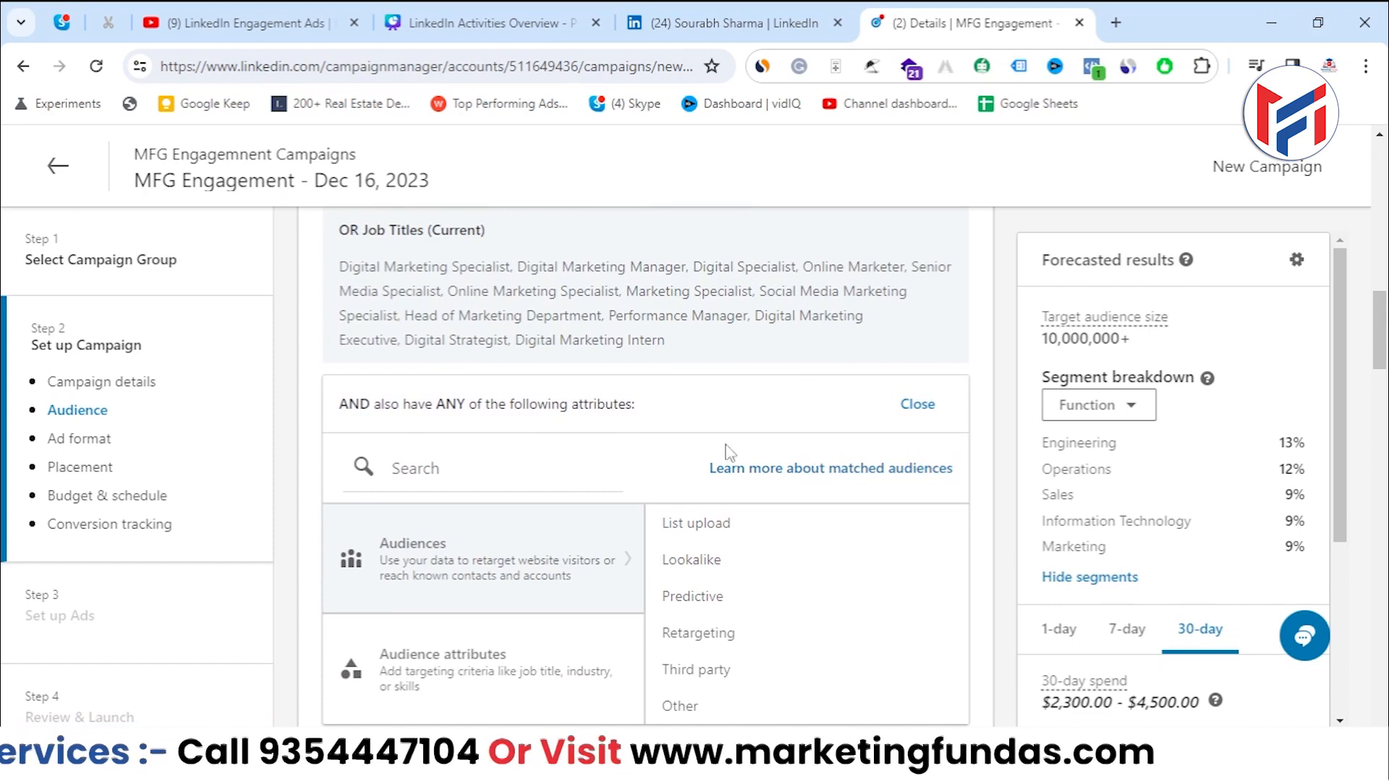
scroll(729, 452, "down", 2)
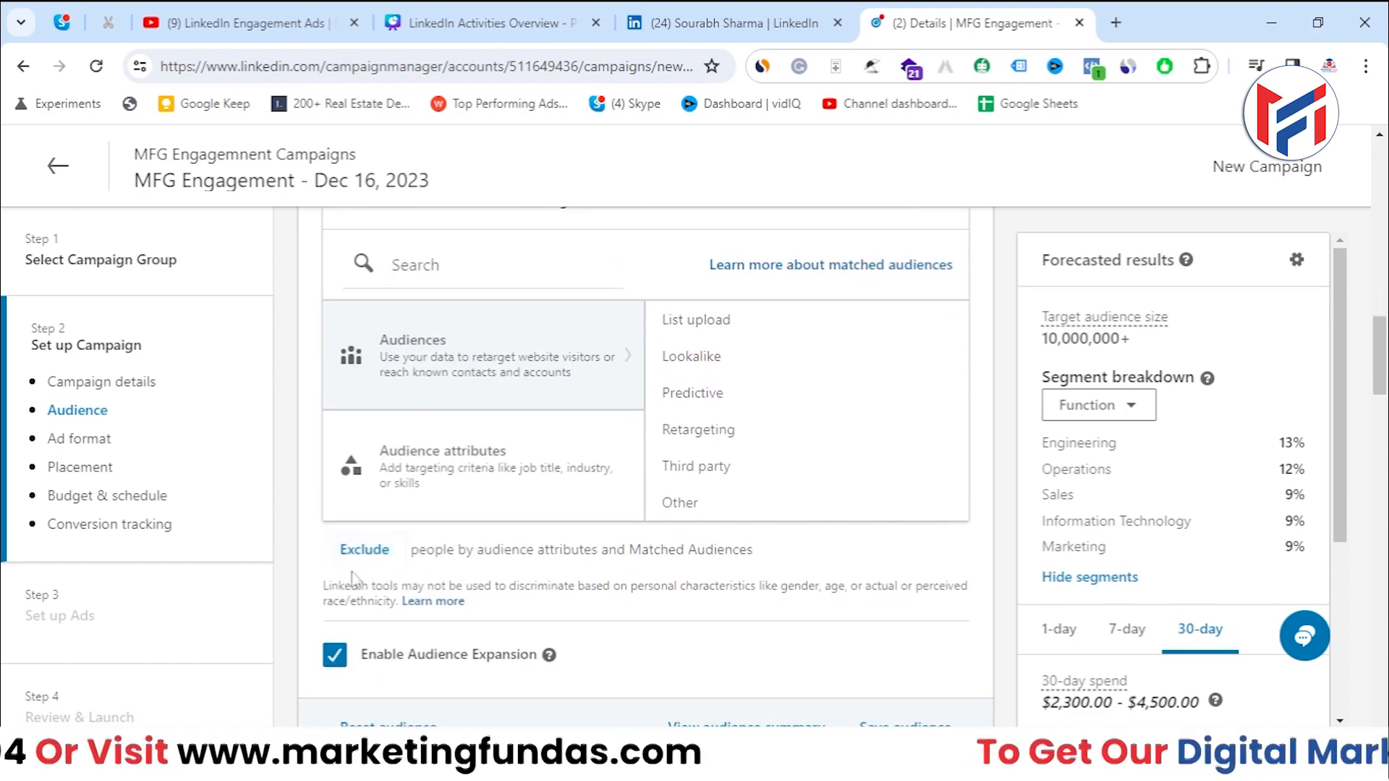
Check the list of saved audiences available for the campaign
scroll(877, 512, "down", 2)
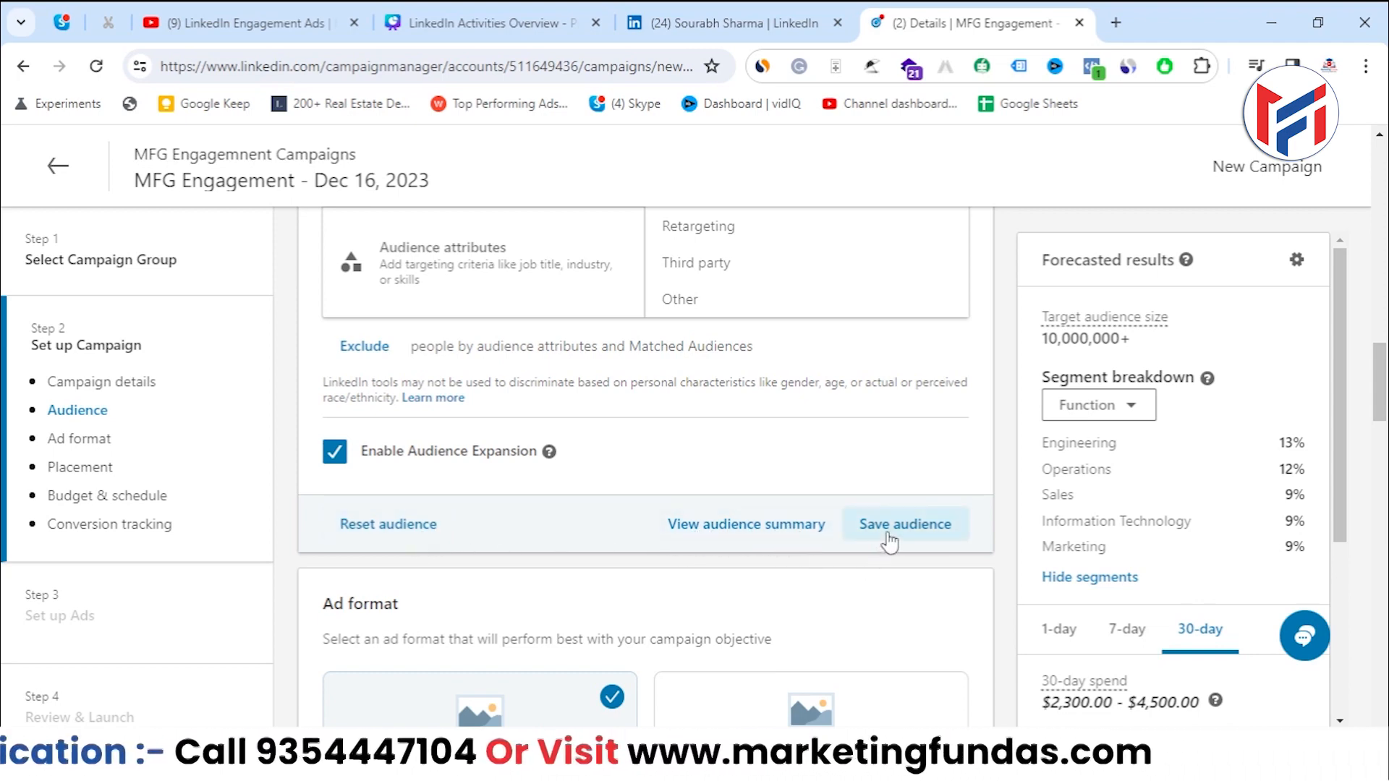
scroll(890, 539, "up", 15)
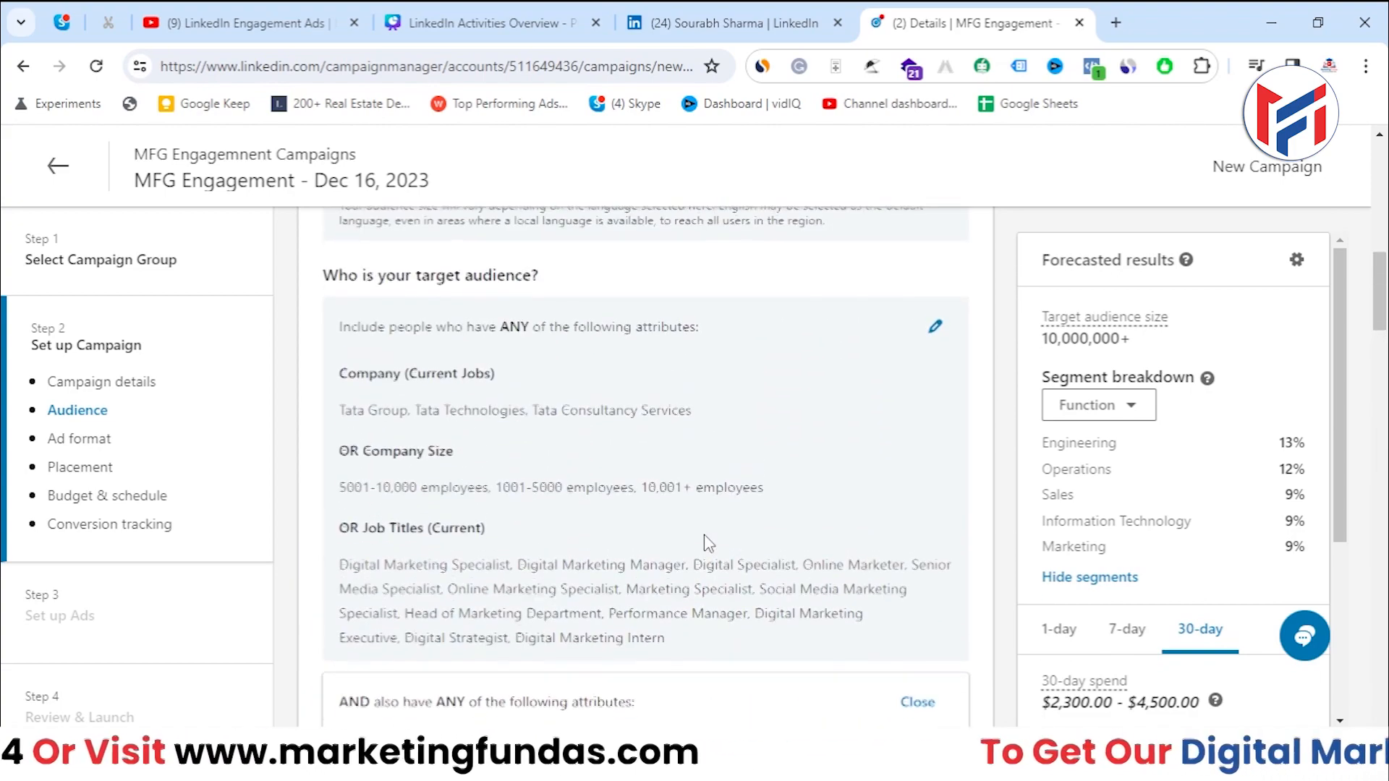
scroll(536, 435, "down", 1)
left_click(476, 307)
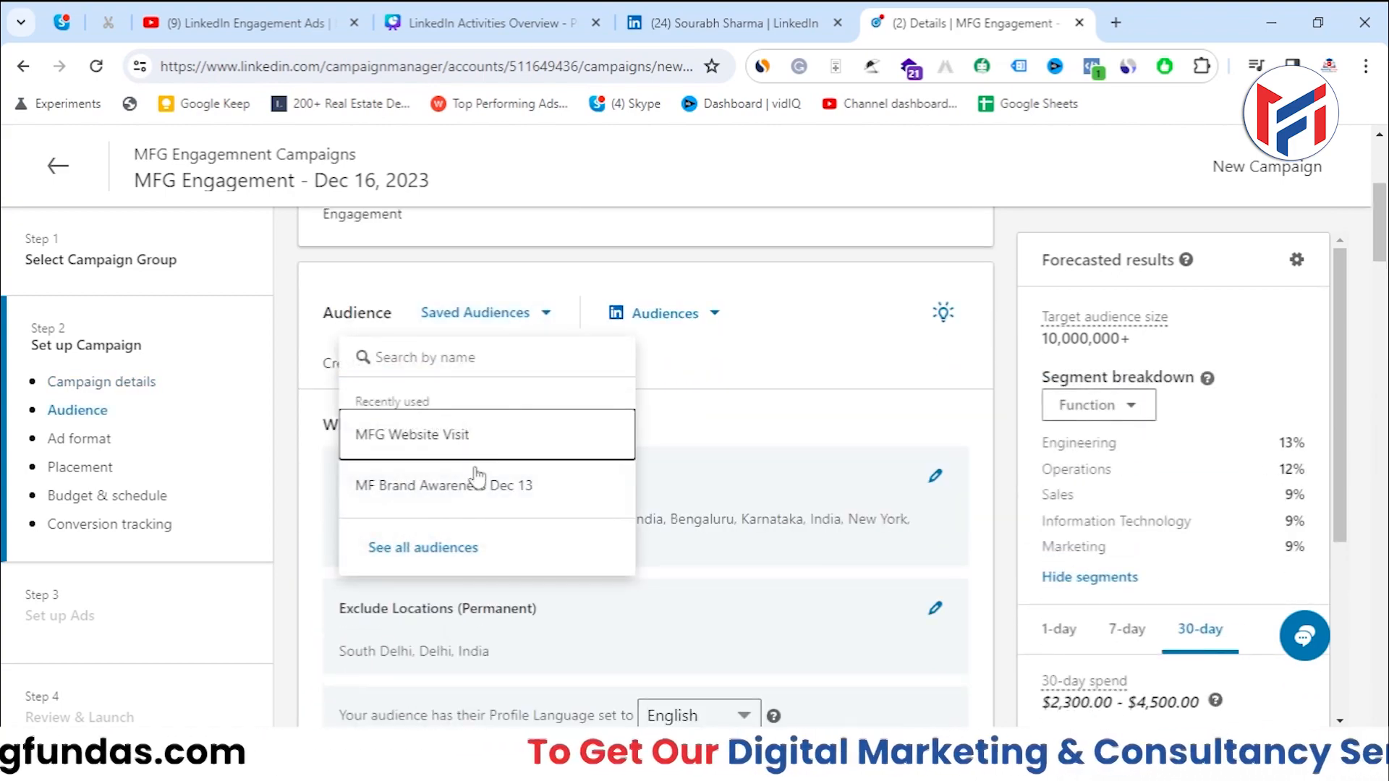
Save the current targeting as an audience named Engagement Audiences, leaving the description empty
scroll(897, 557, "down", 10)
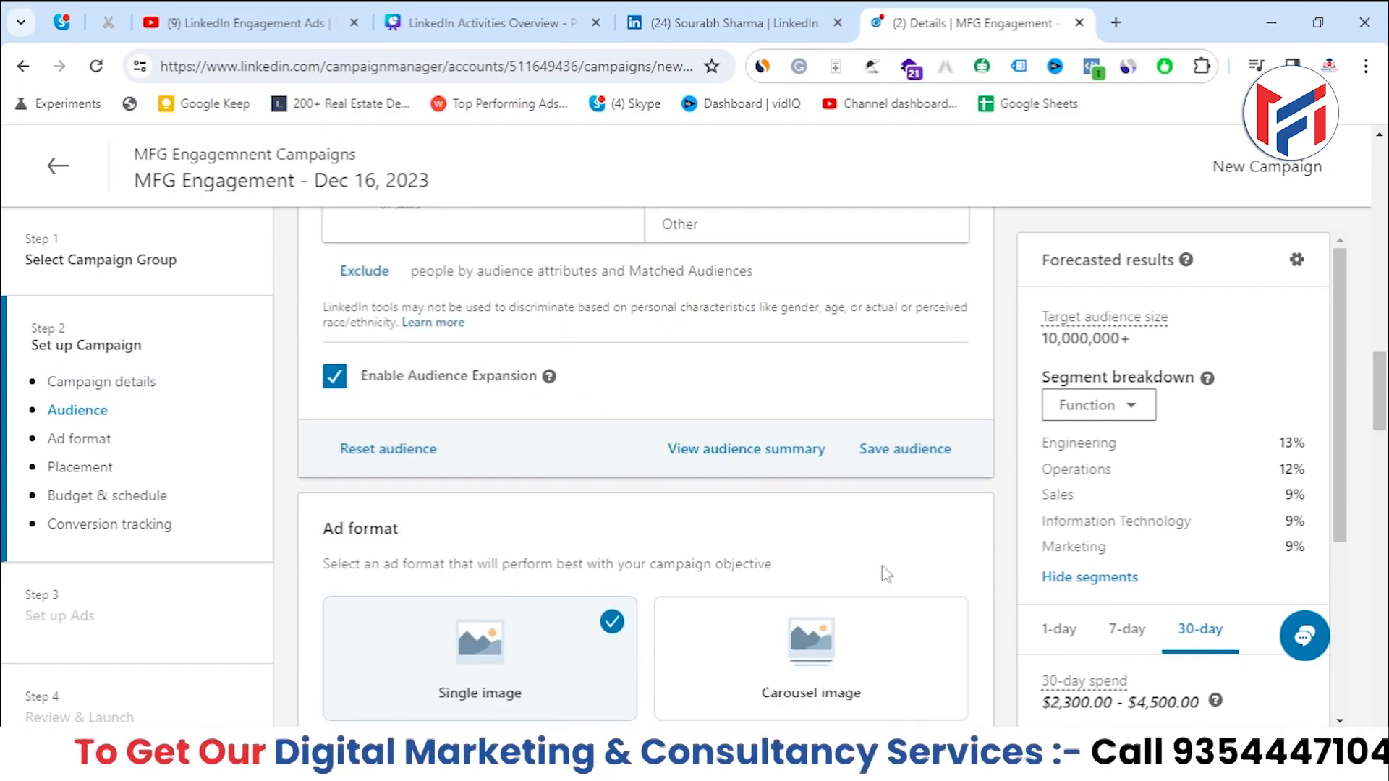
left_click(895, 454)
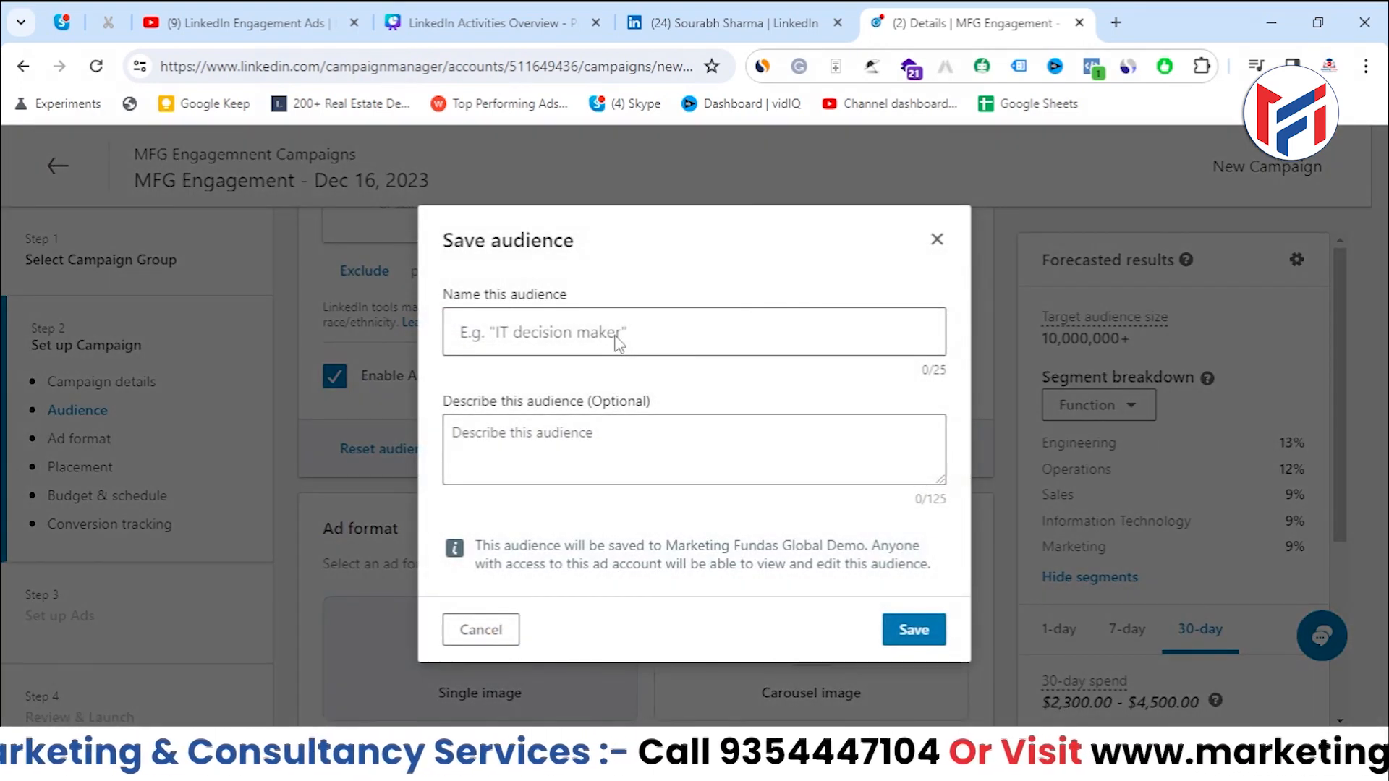
left_click(599, 333)
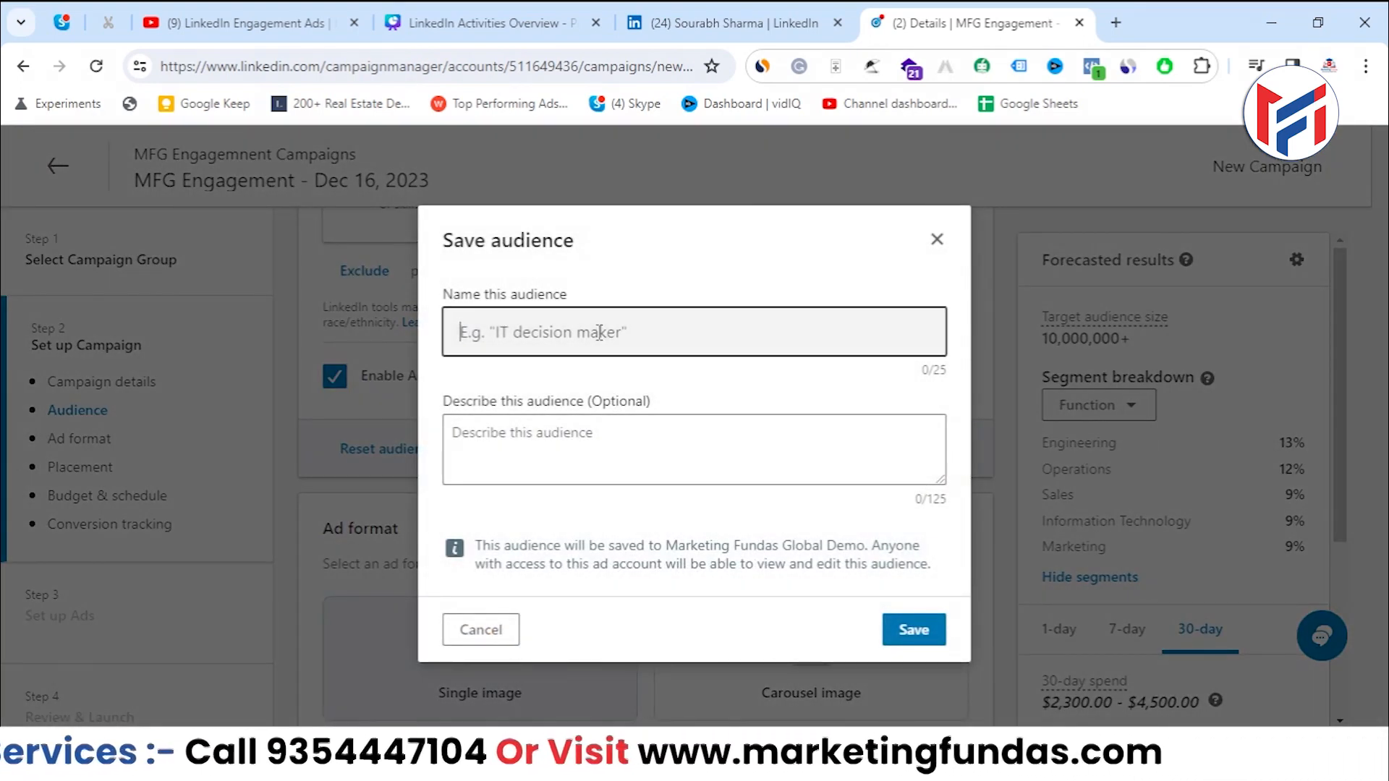
type("Enga")
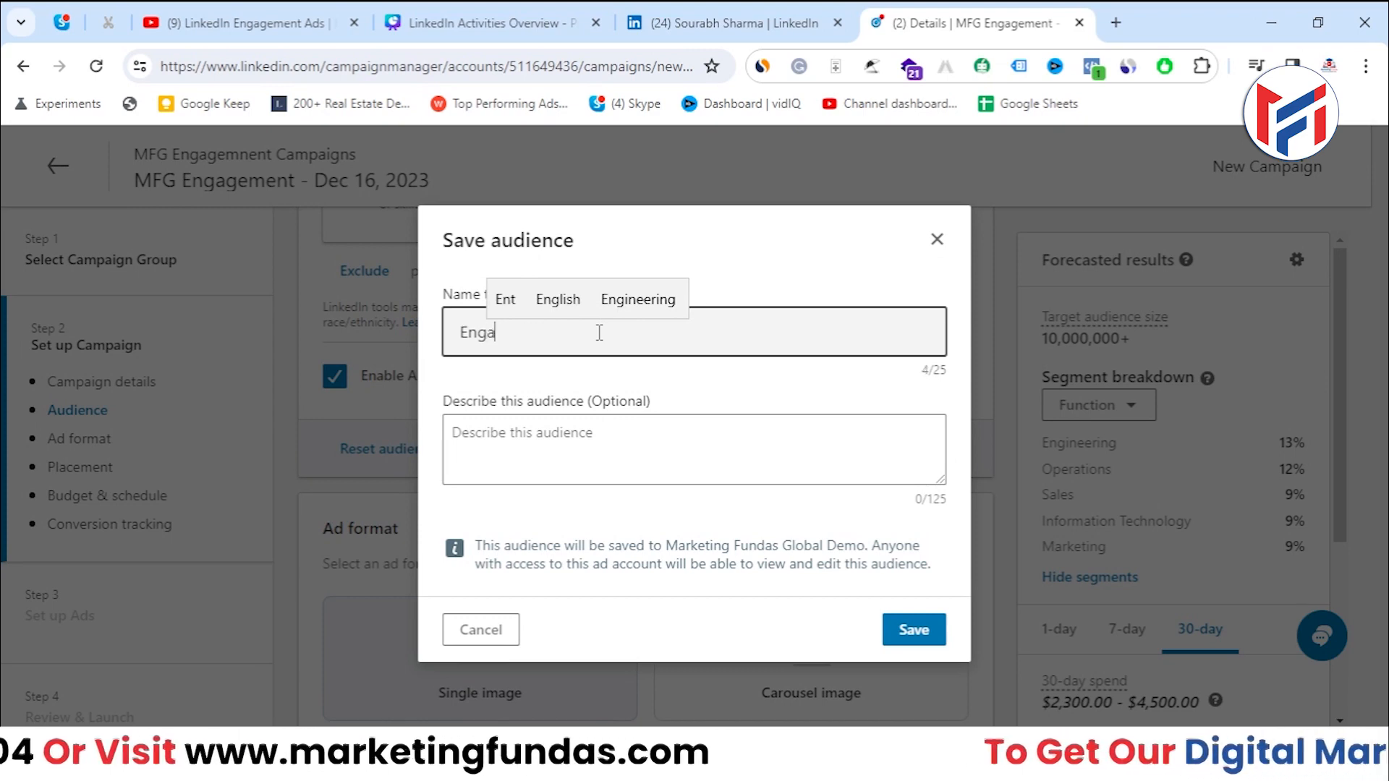
type("gement Au")
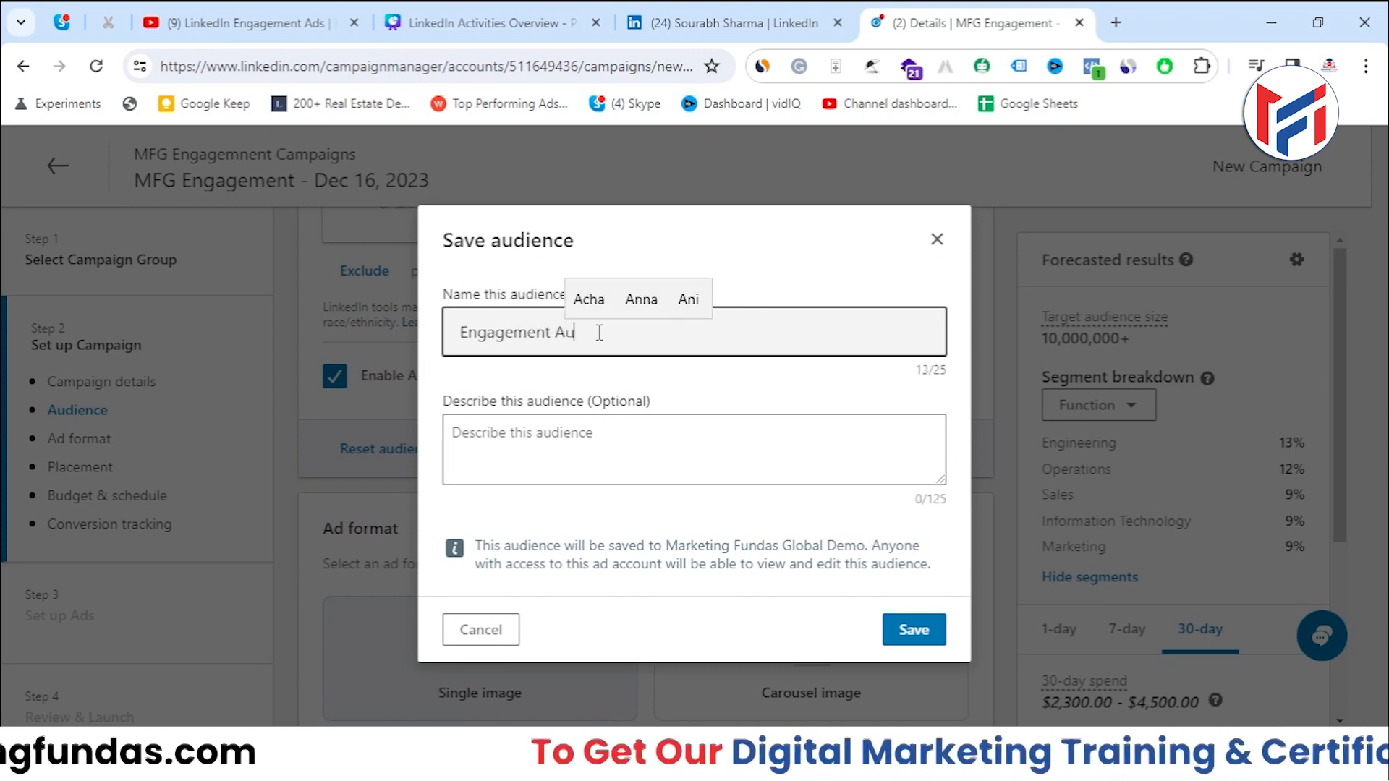
type("diences")
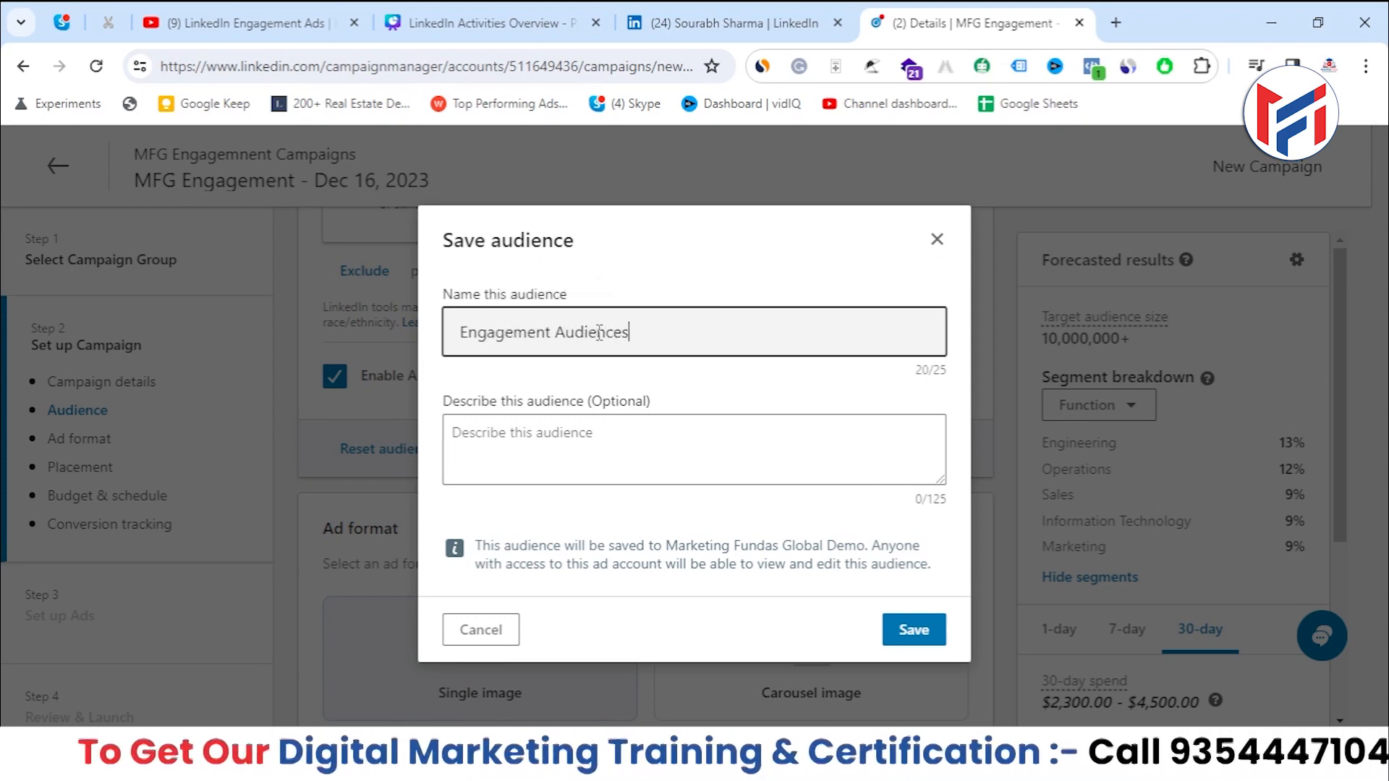
left_click(562, 456)
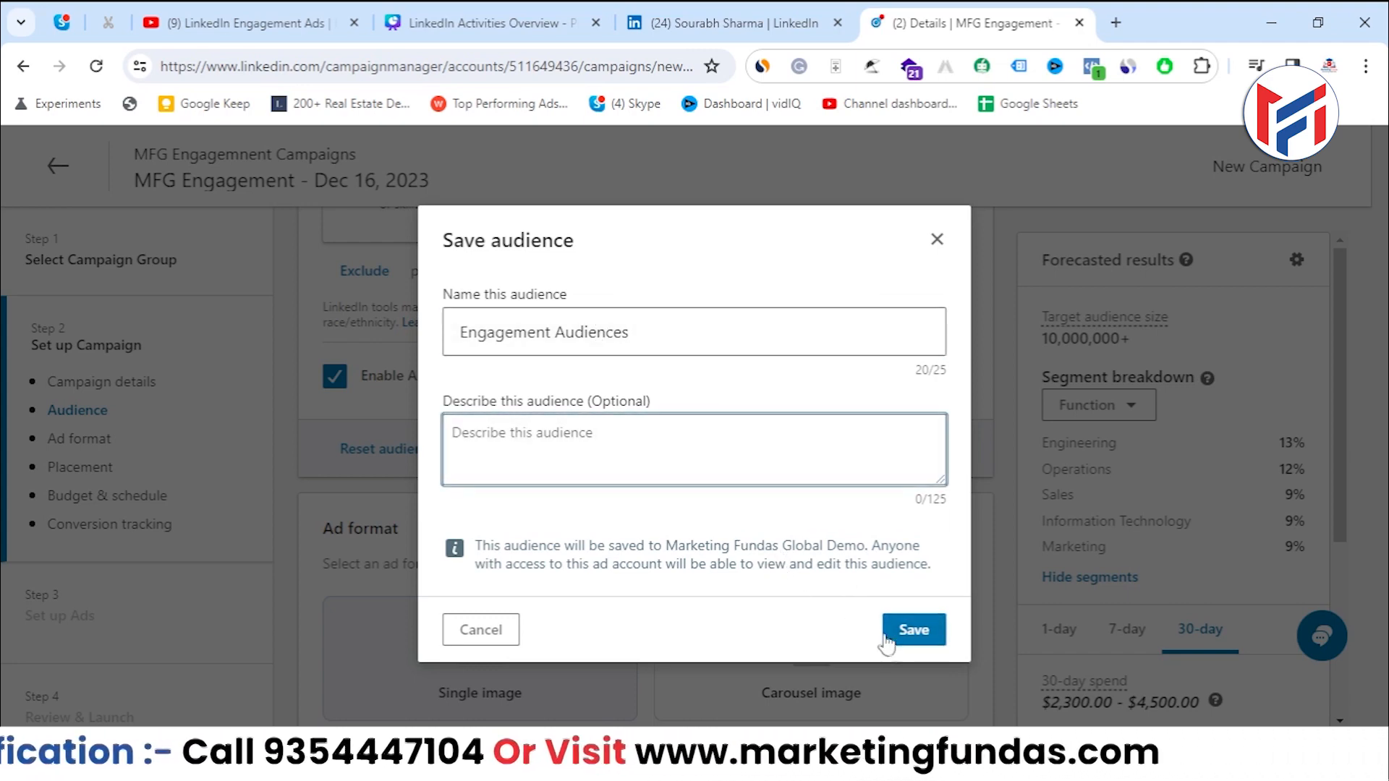
left_click(913, 630)
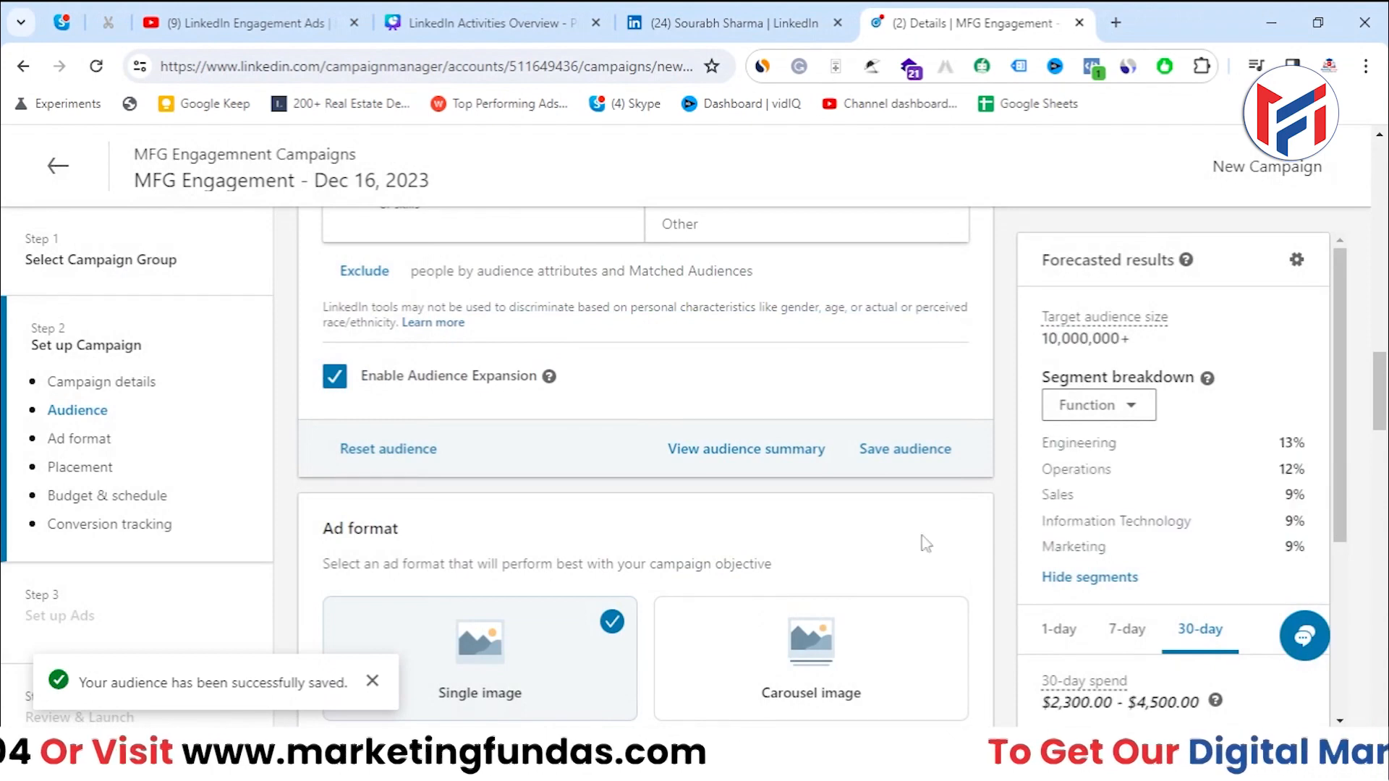
Review the ad formats available for the campaign, from single image to event, and dismiss the audience notification
scroll(969, 539, "down", 1)
scroll(970, 539, "down", 4)
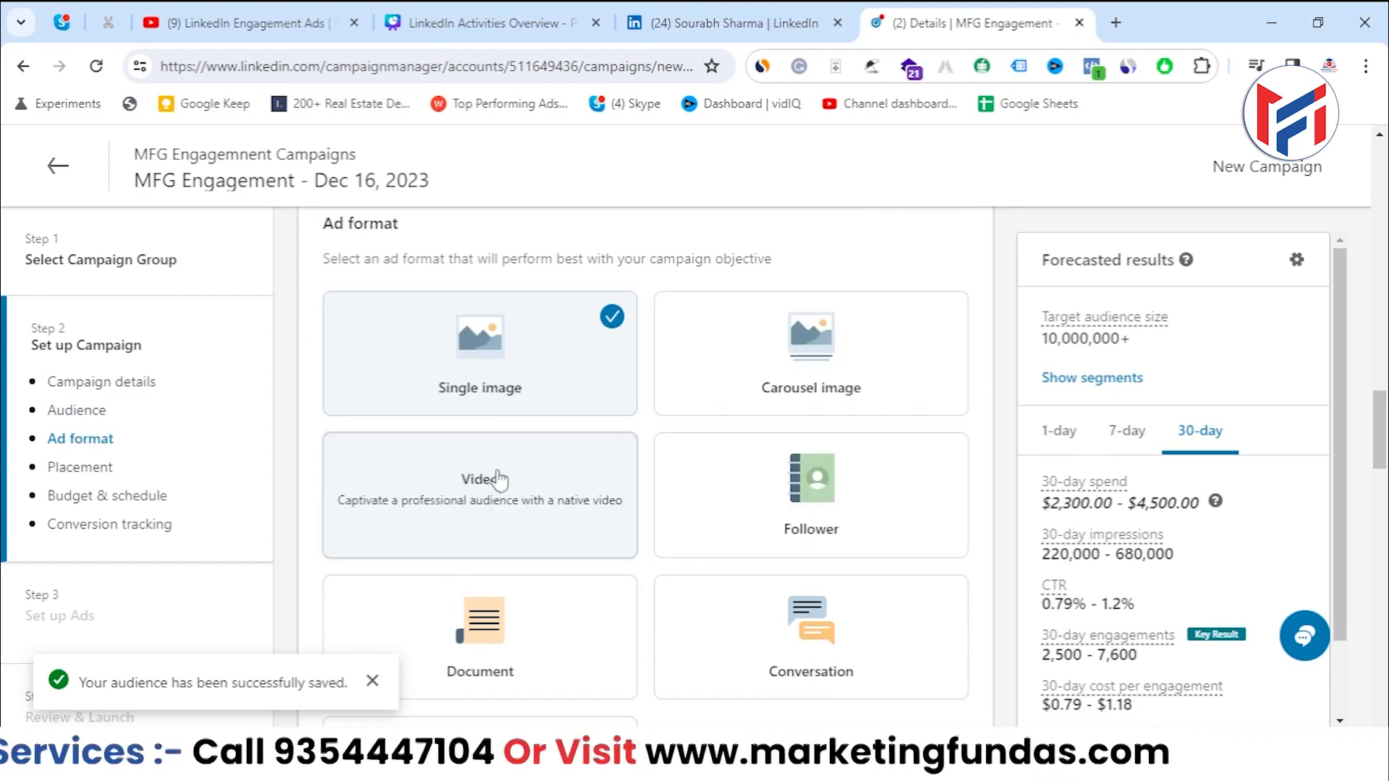
scroll(767, 426, "down", 2)
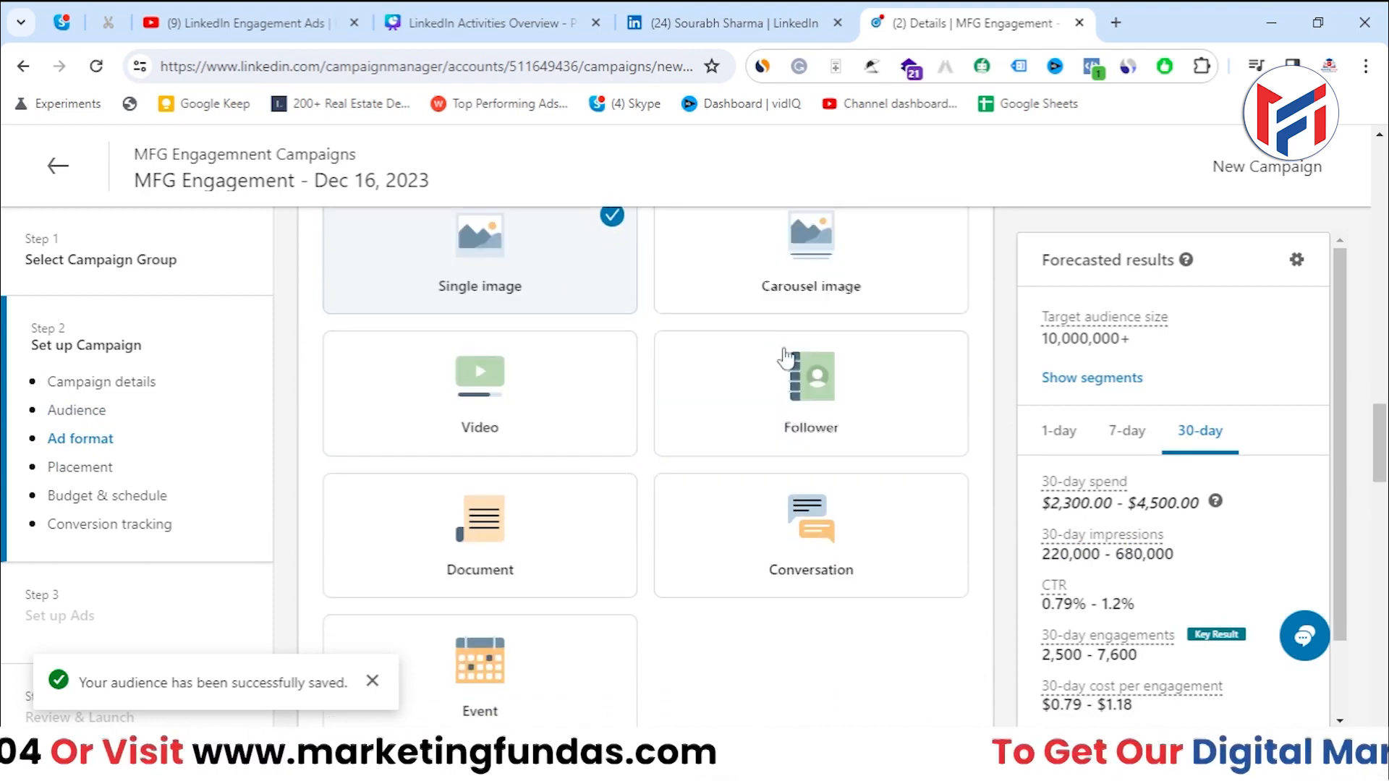
scroll(471, 505, "down", 6)
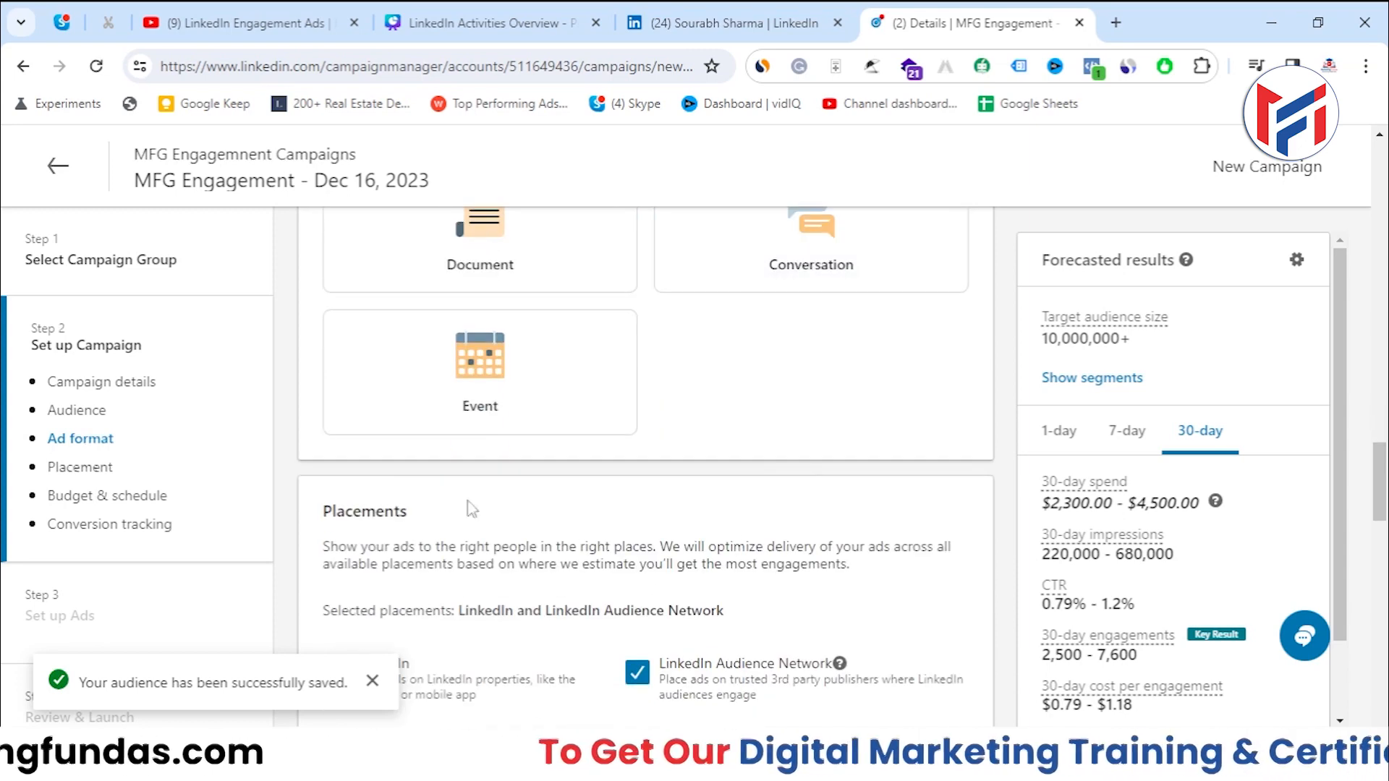
scroll(437, 407, "up", 6)
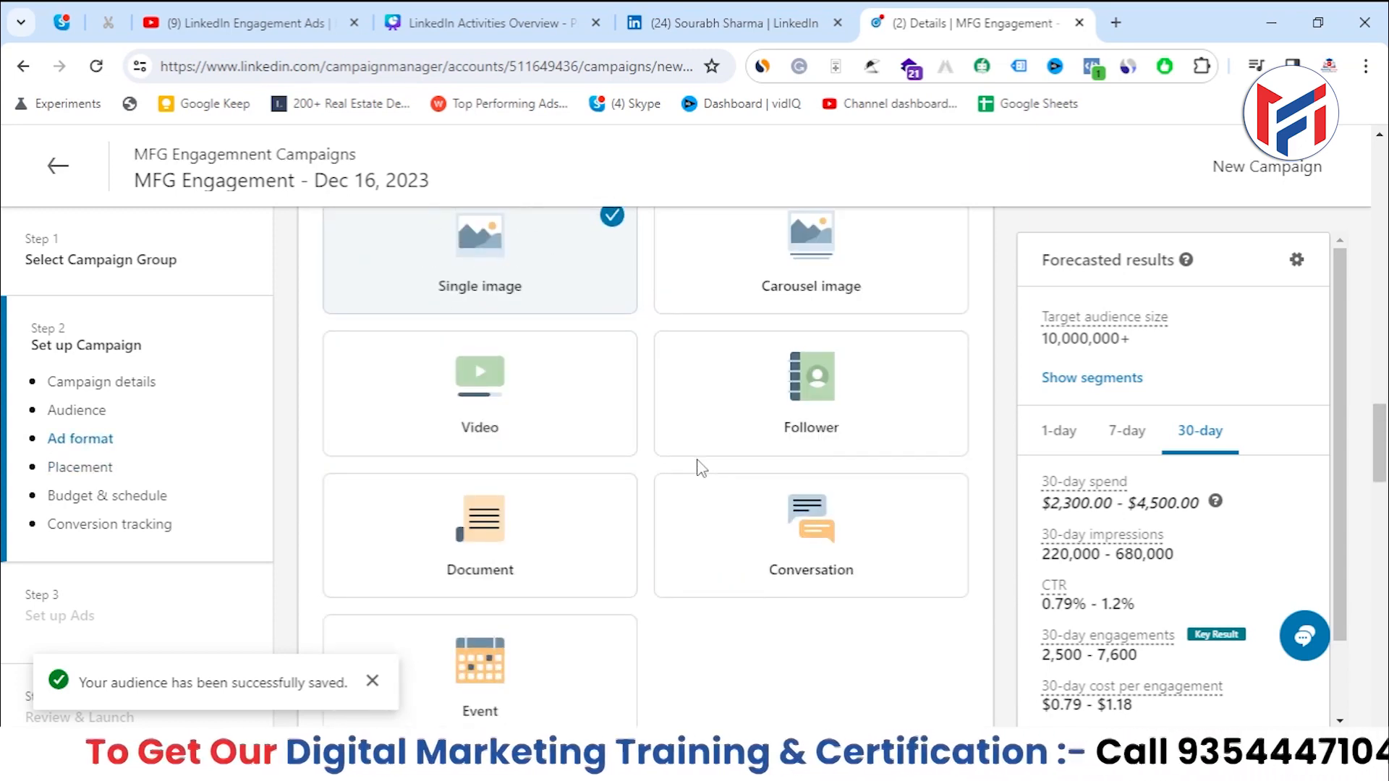
scroll(583, 372, "up", 2)
scroll(720, 398, "down", 2)
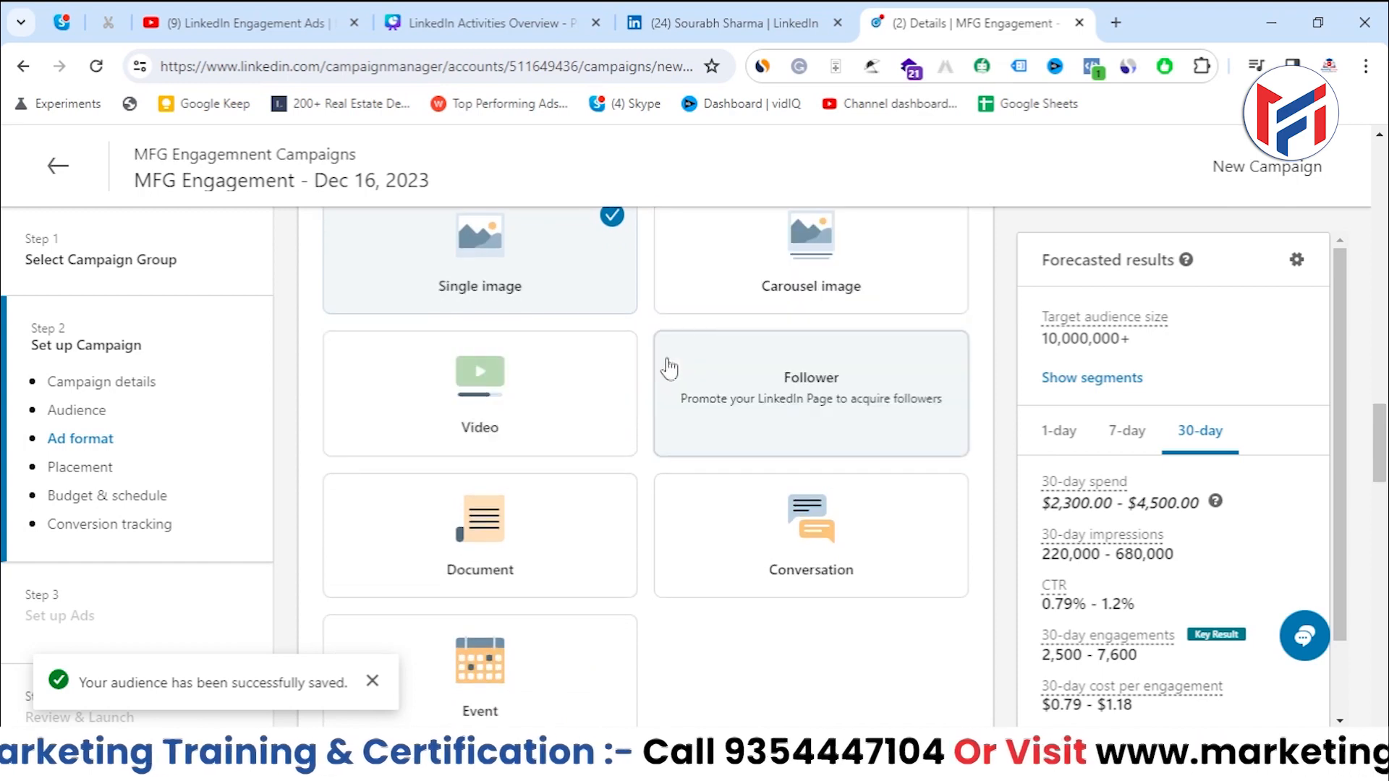
scroll(590, 587, "up", 4)
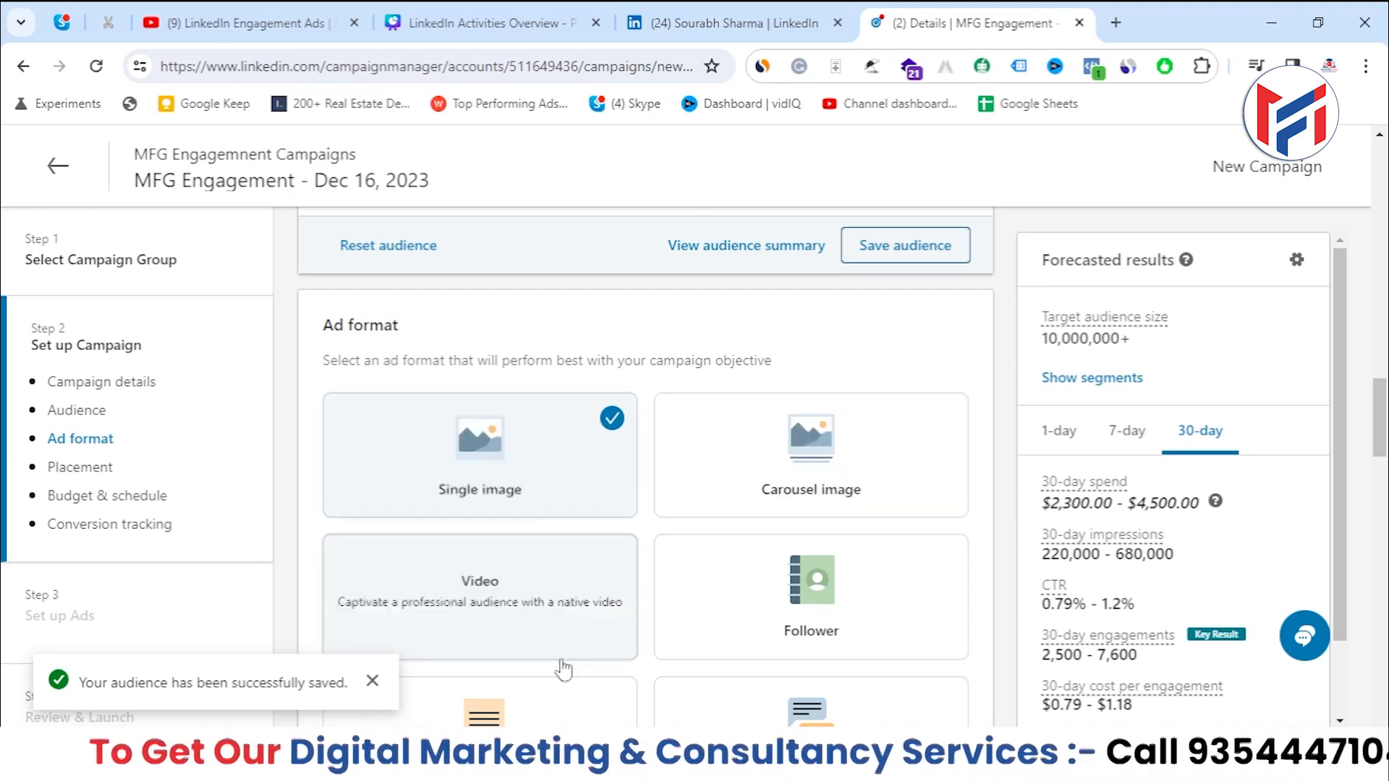
scroll(539, 481, "down", 6)
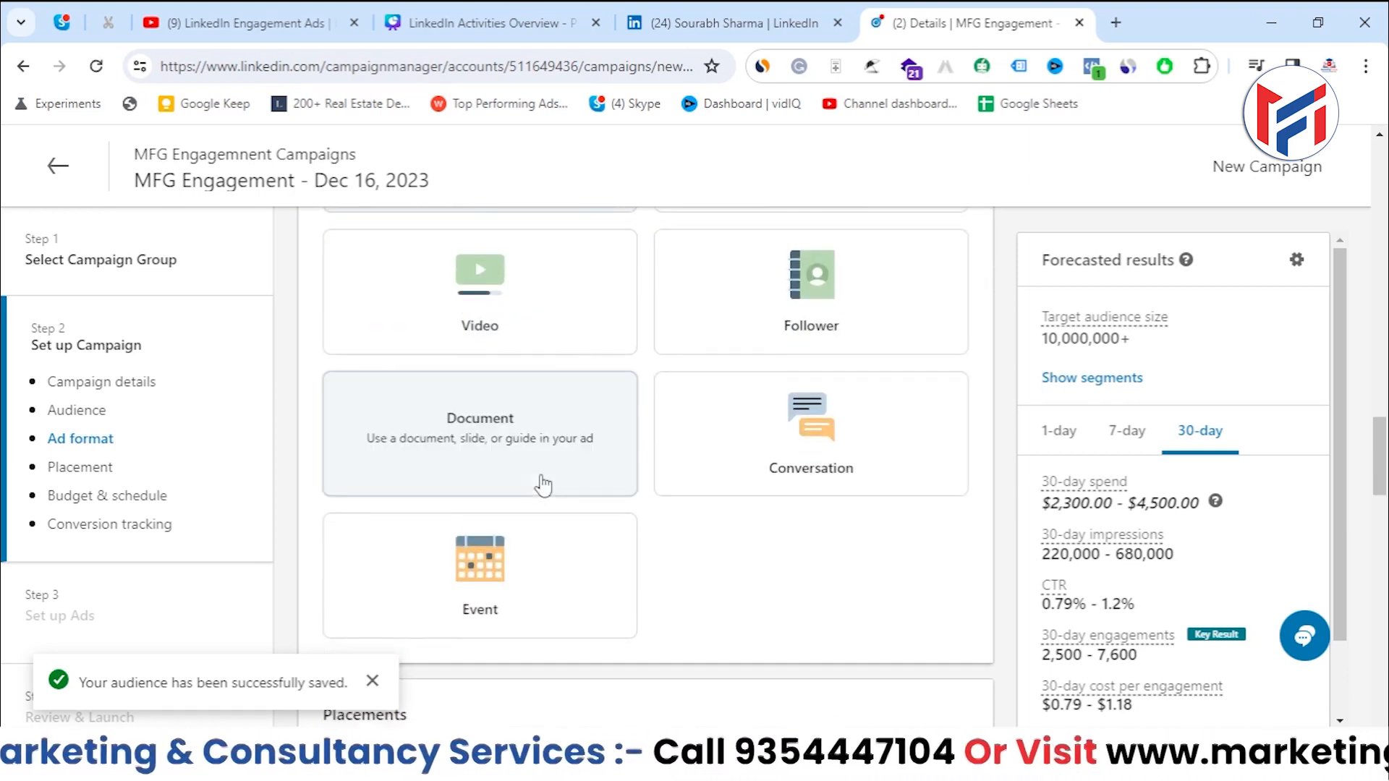
scroll(542, 483, "up", 6)
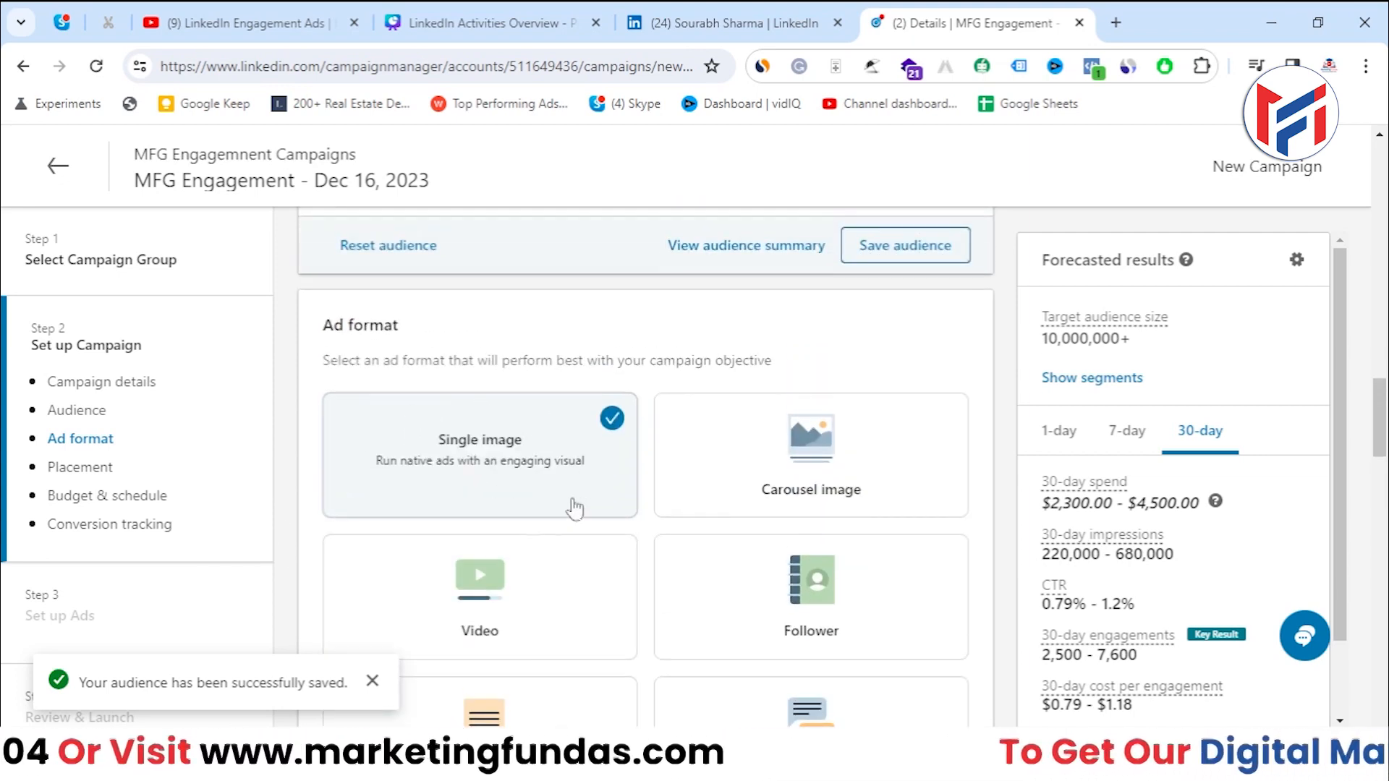
left_click(373, 681)
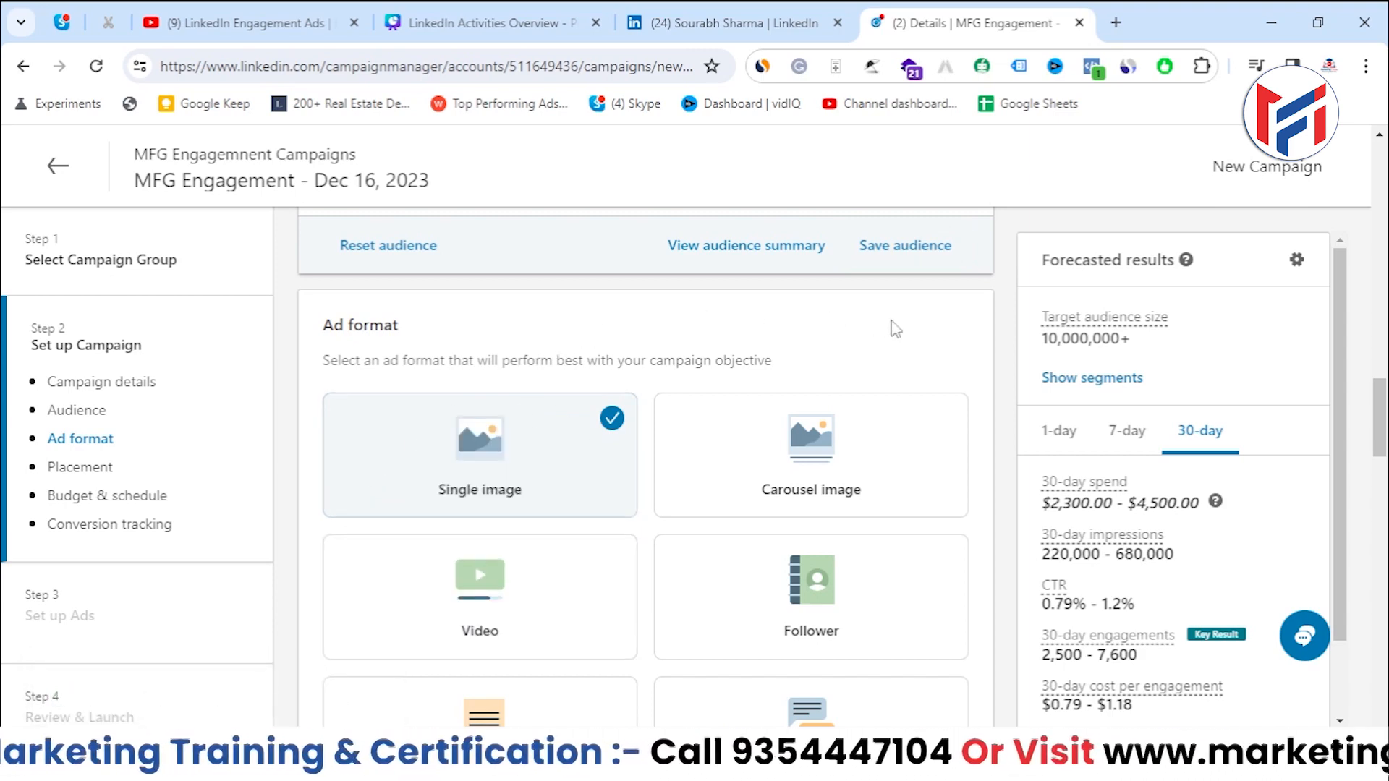
Exclude the LinkedIn Audience Network from the campaign's placements and include it again
scroll(868, 471, "down", 5)
scroll(871, 472, "down", 1)
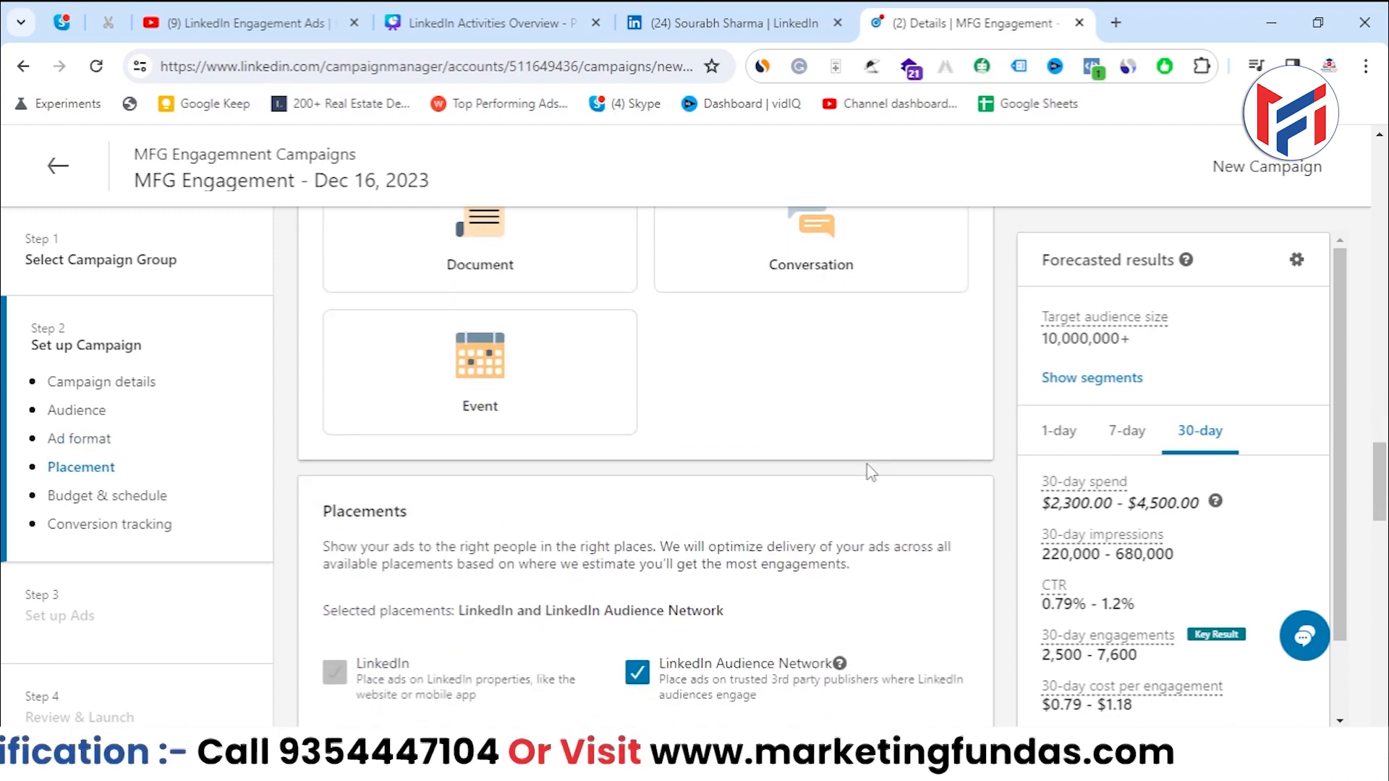
scroll(464, 469, "down", 2)
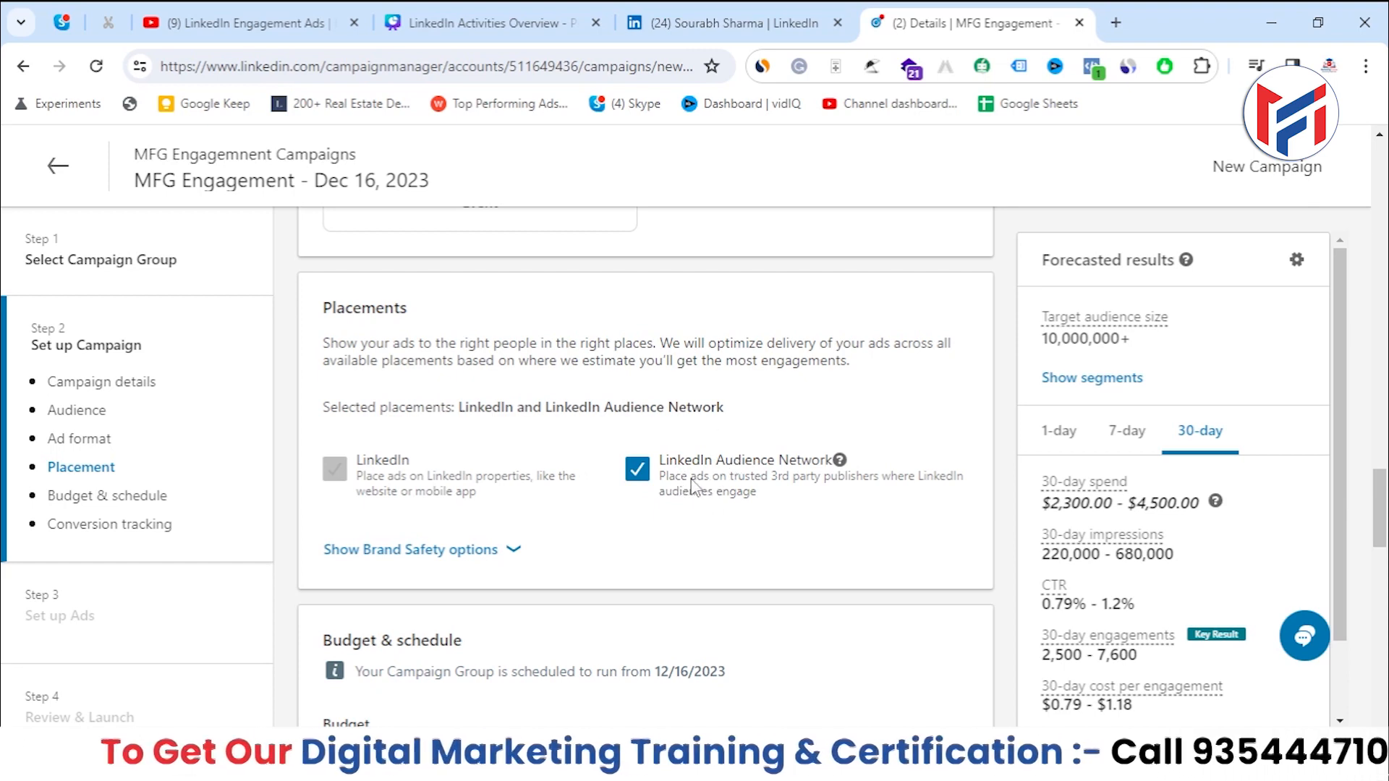
left_click(638, 471)
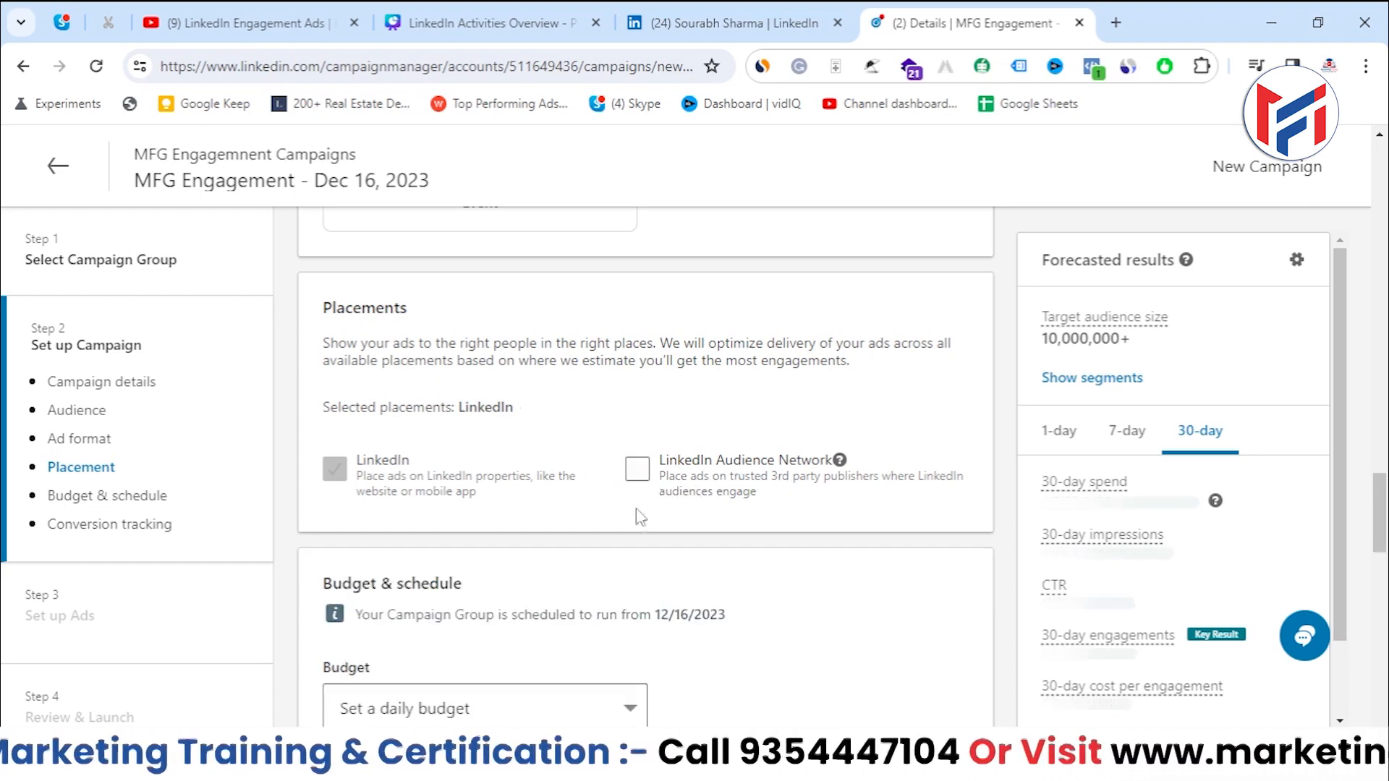
left_click(638, 470)
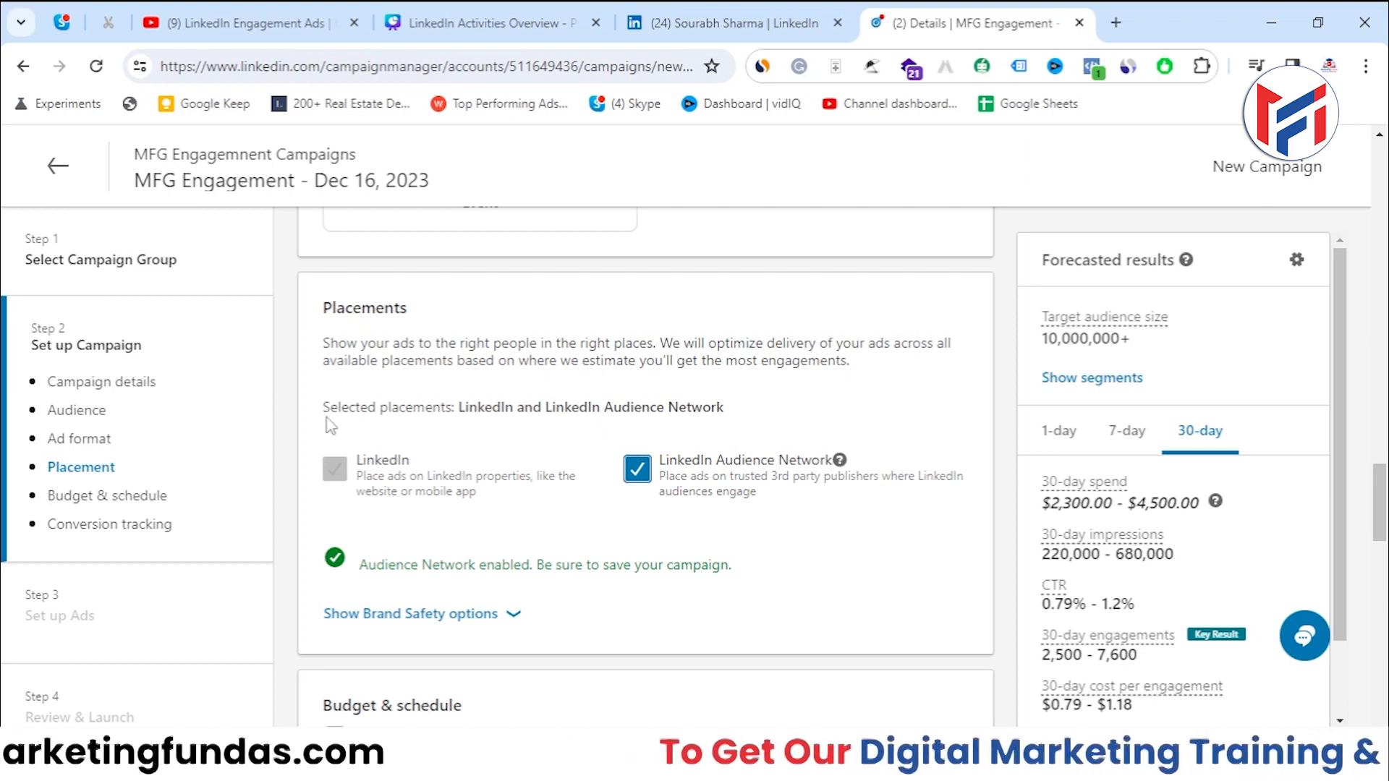
Show the brand safety options for the placements and examine the category exclusion and publisher list choices
scroll(406, 622, "down", 3)
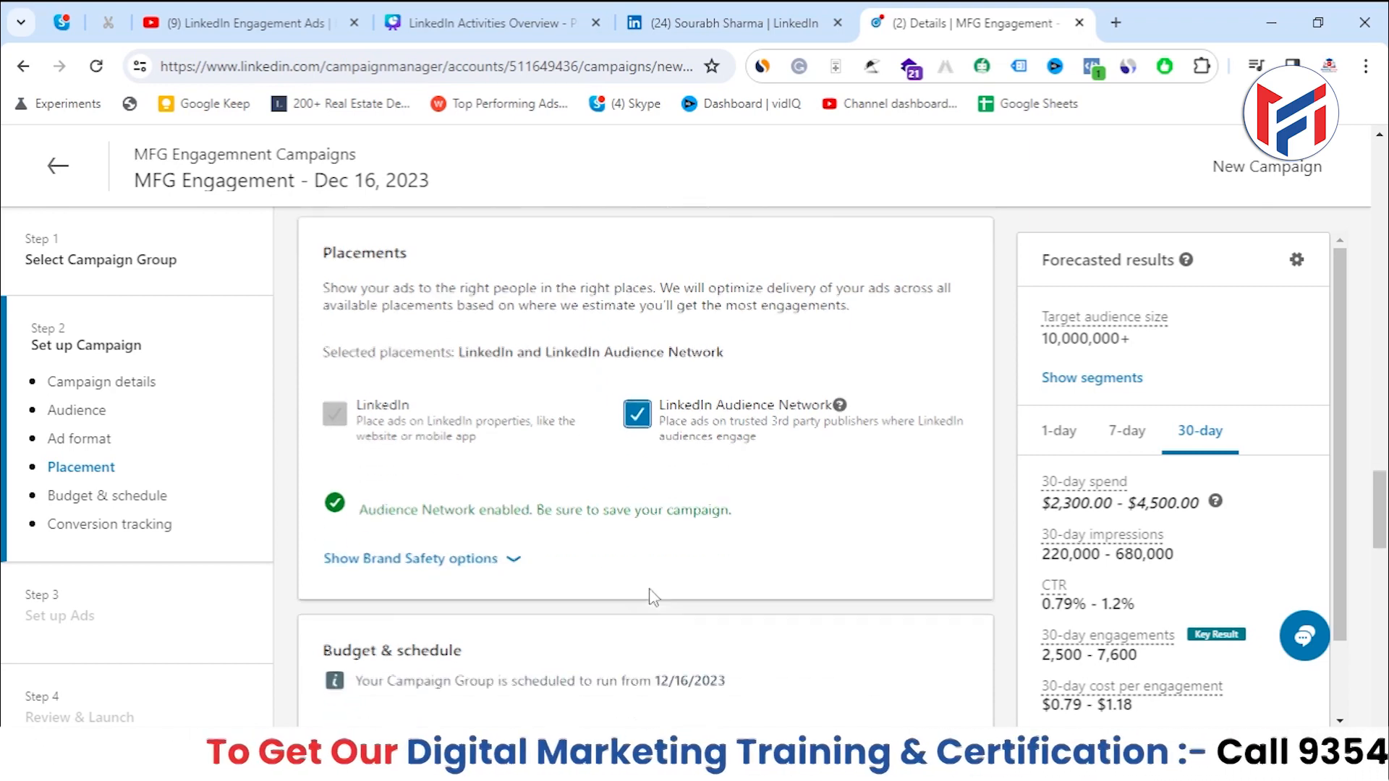
left_click(428, 410)
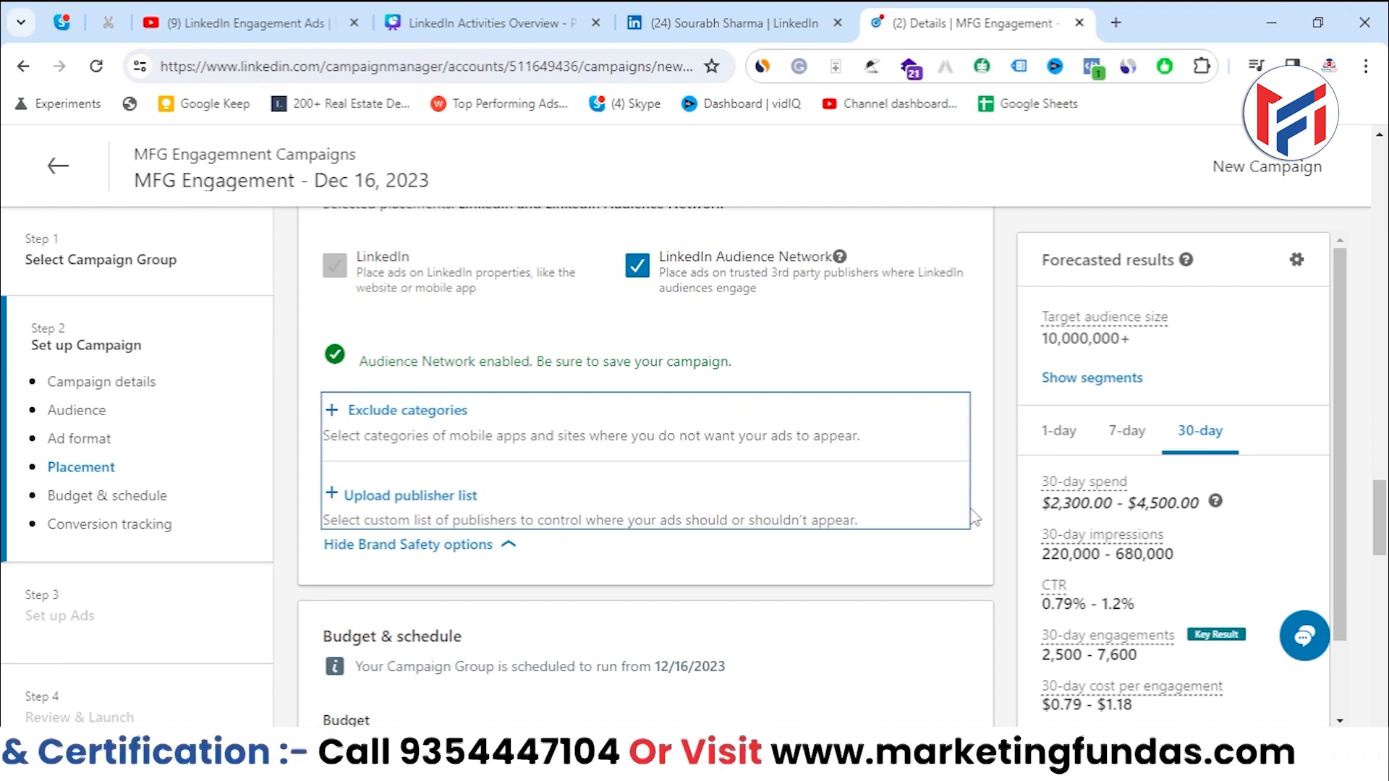
scroll(601, 510, "down", 3)
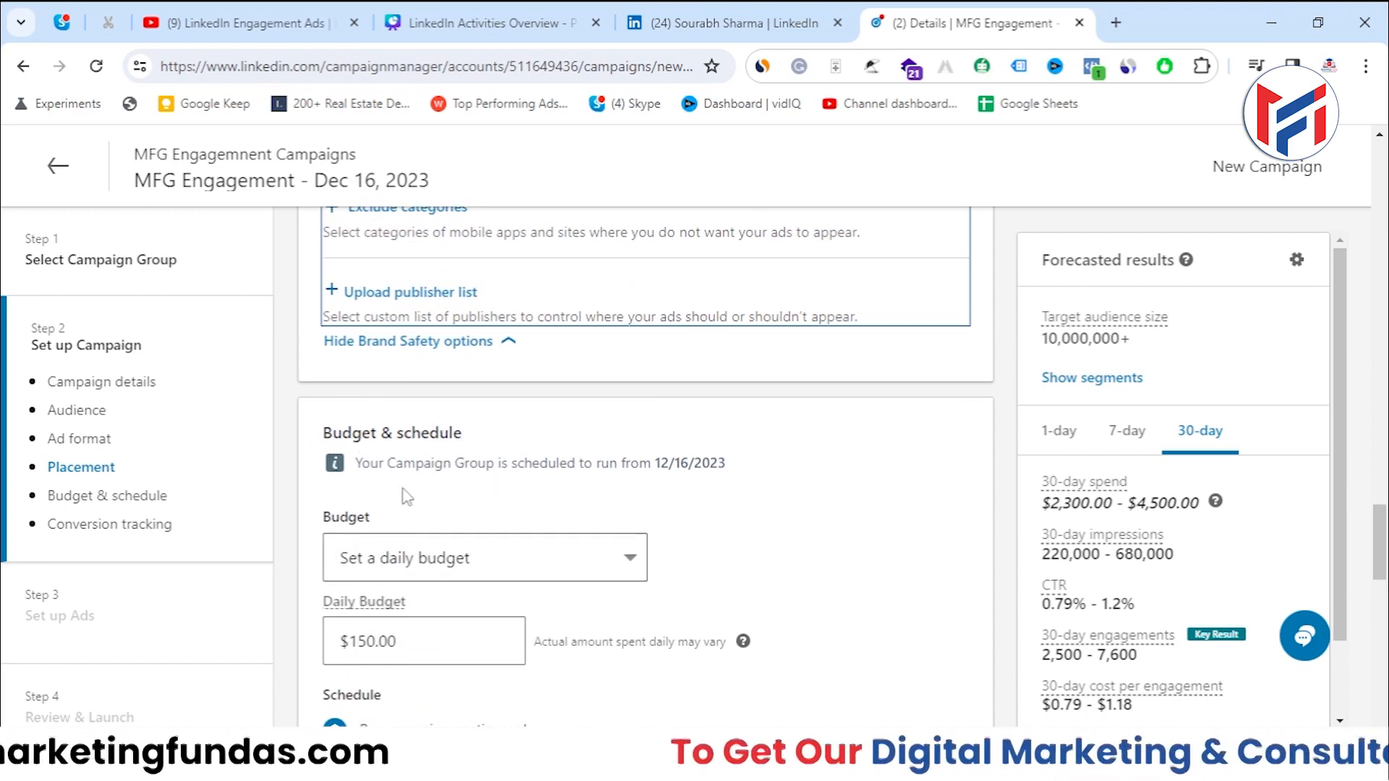
scroll(403, 502, "up", 6)
scroll(406, 503, "down", 6)
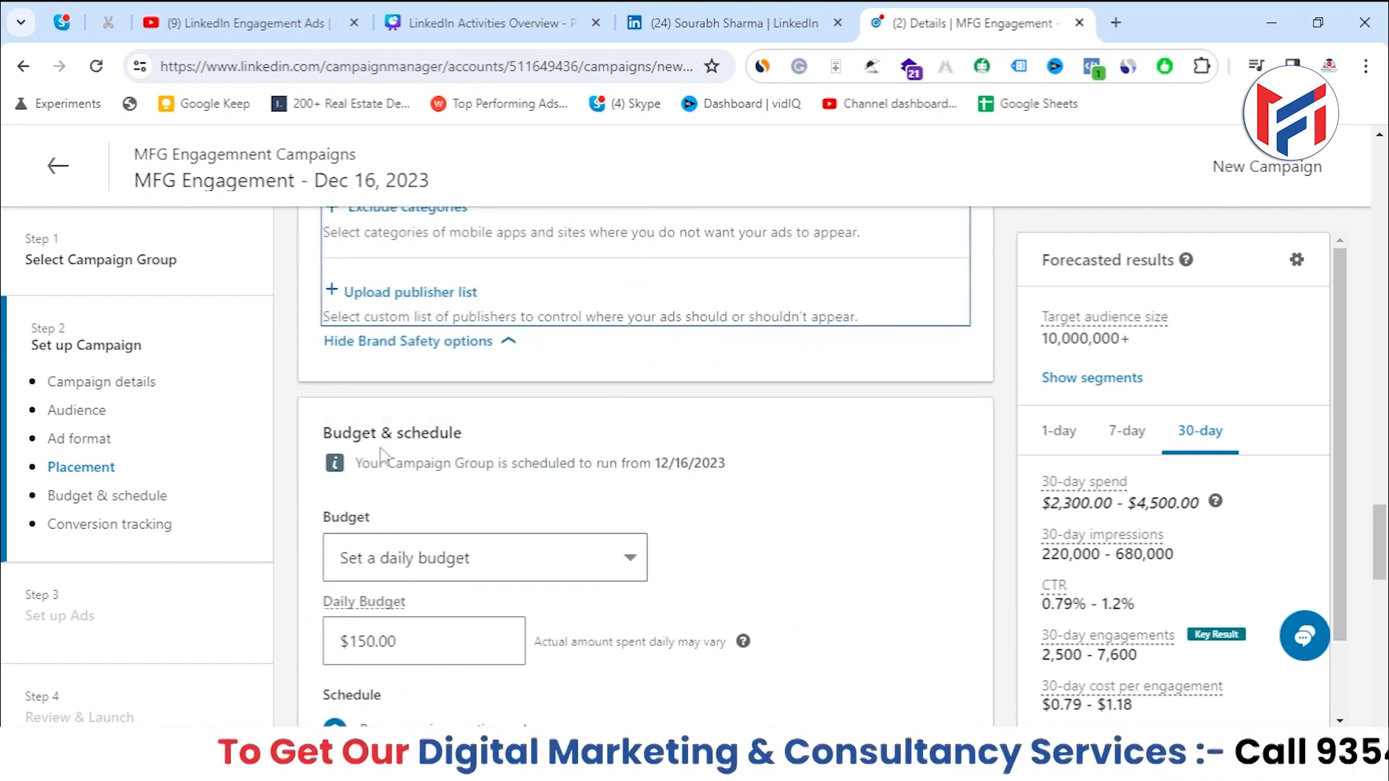
Change the campaign's budget type to both a daily and lifetime budget
triple_click(348, 434)
scroll(494, 461, "down", 2)
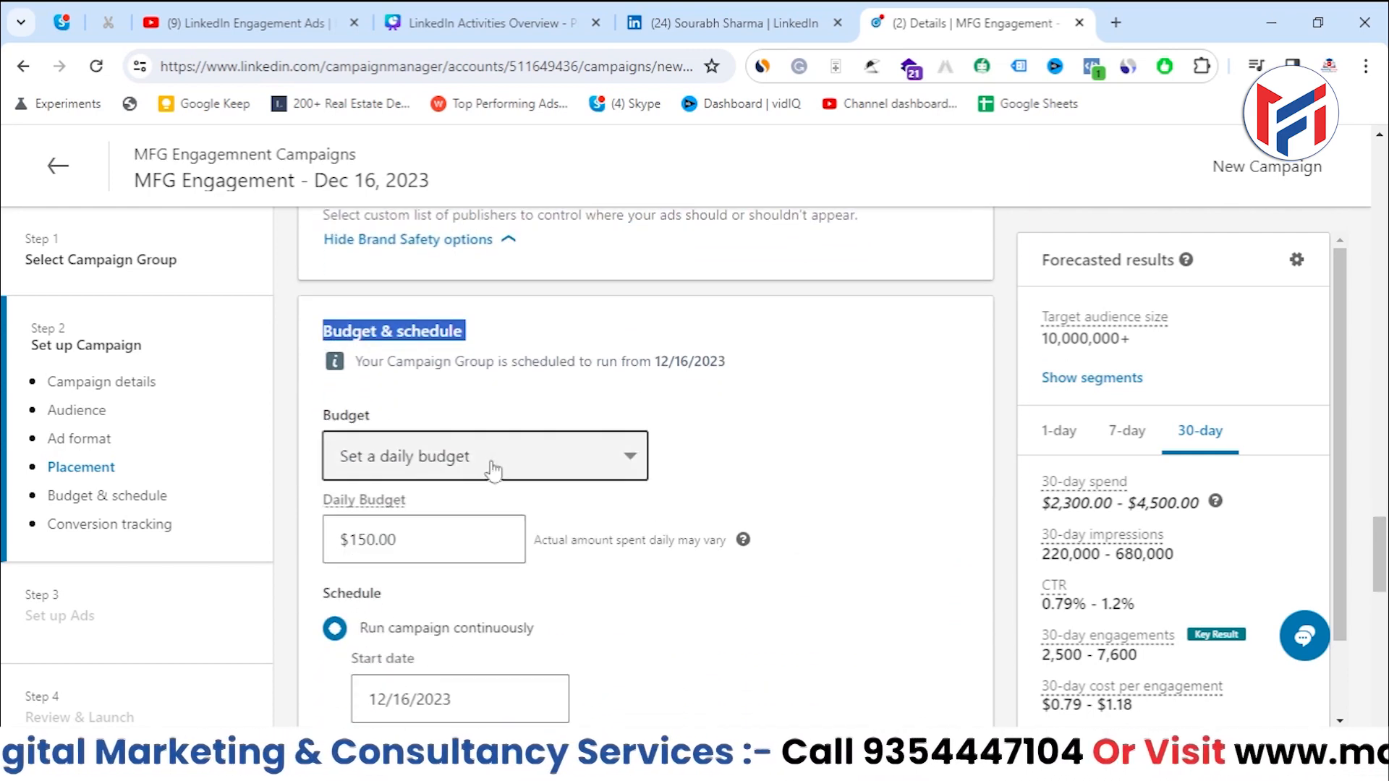
left_click(528, 463)
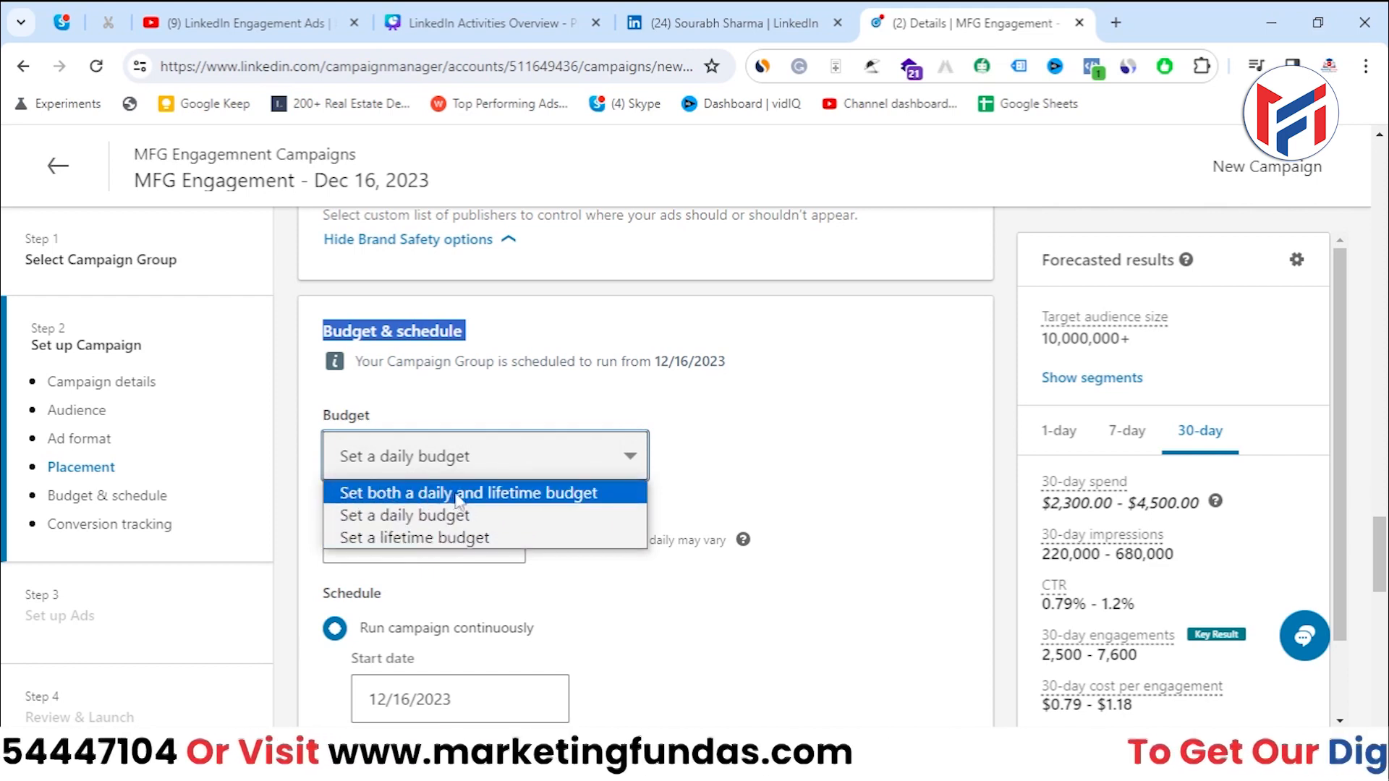
left_click(733, 499)
left_click(626, 456)
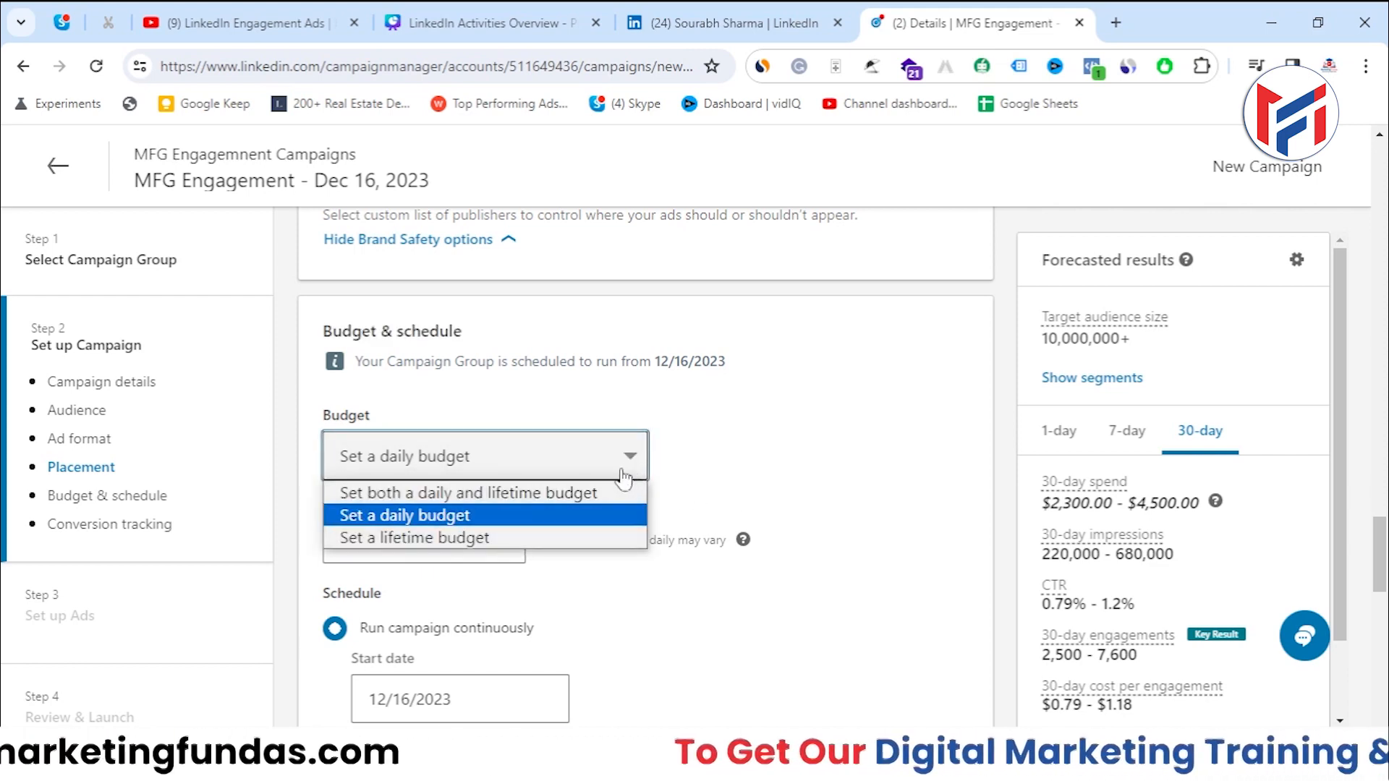
left_click(499, 490)
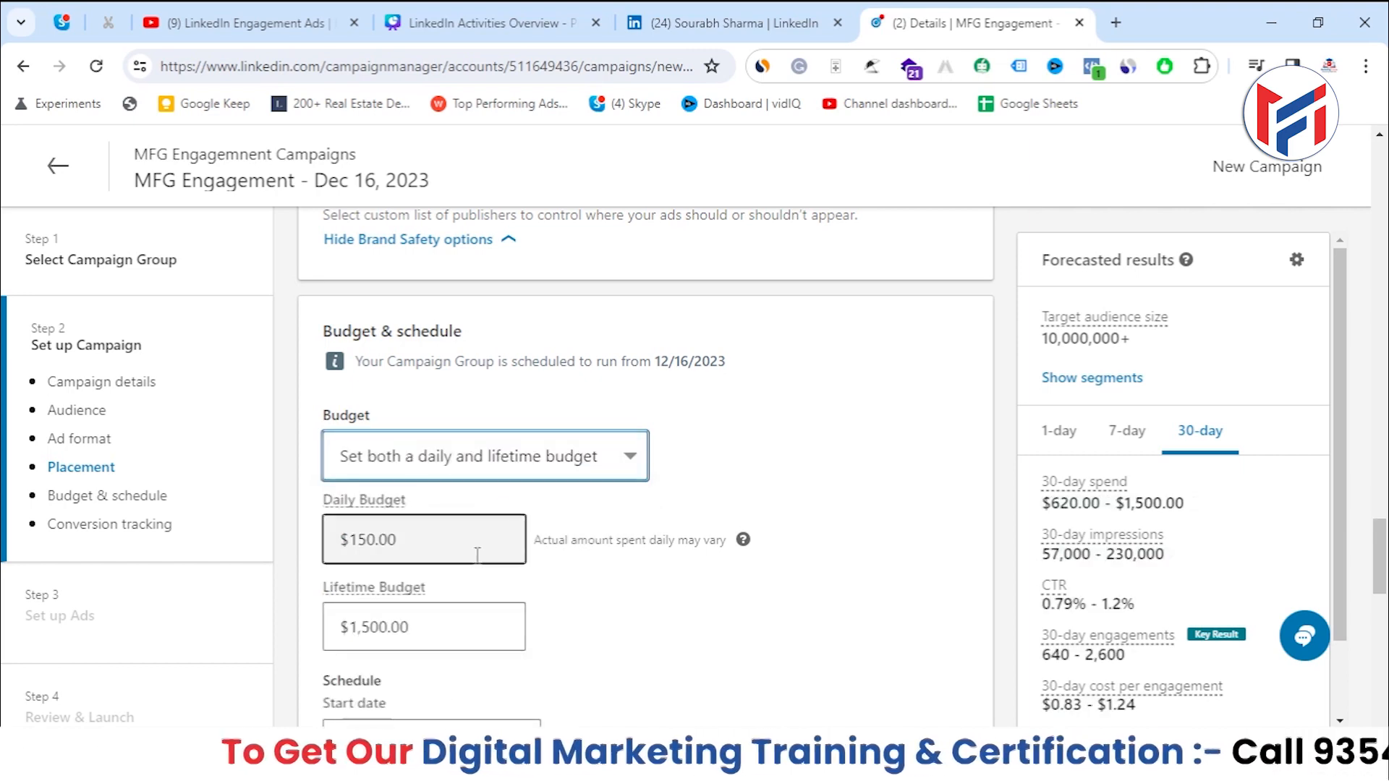
Set the campaign's lifetime budget to $3,000
left_click(434, 623)
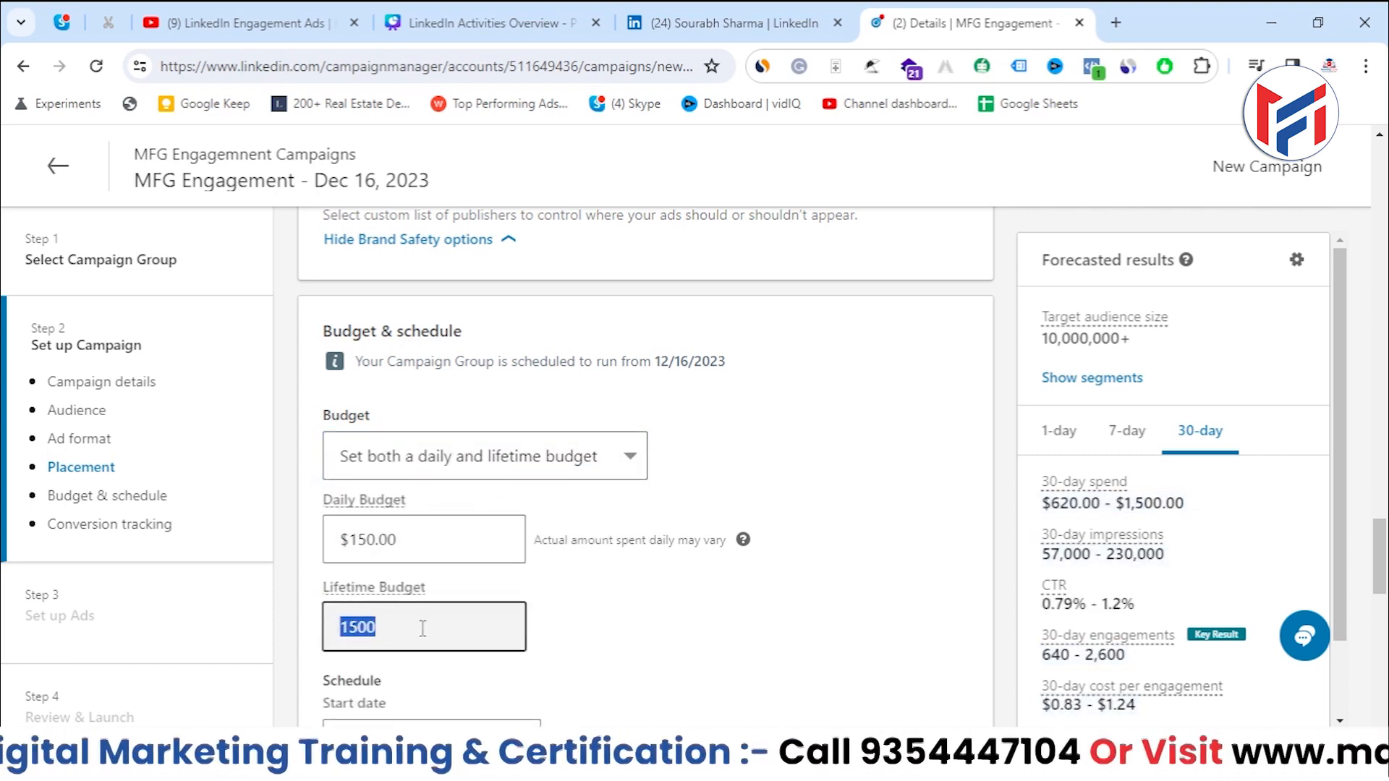
left_click(684, 630)
left_click(464, 624)
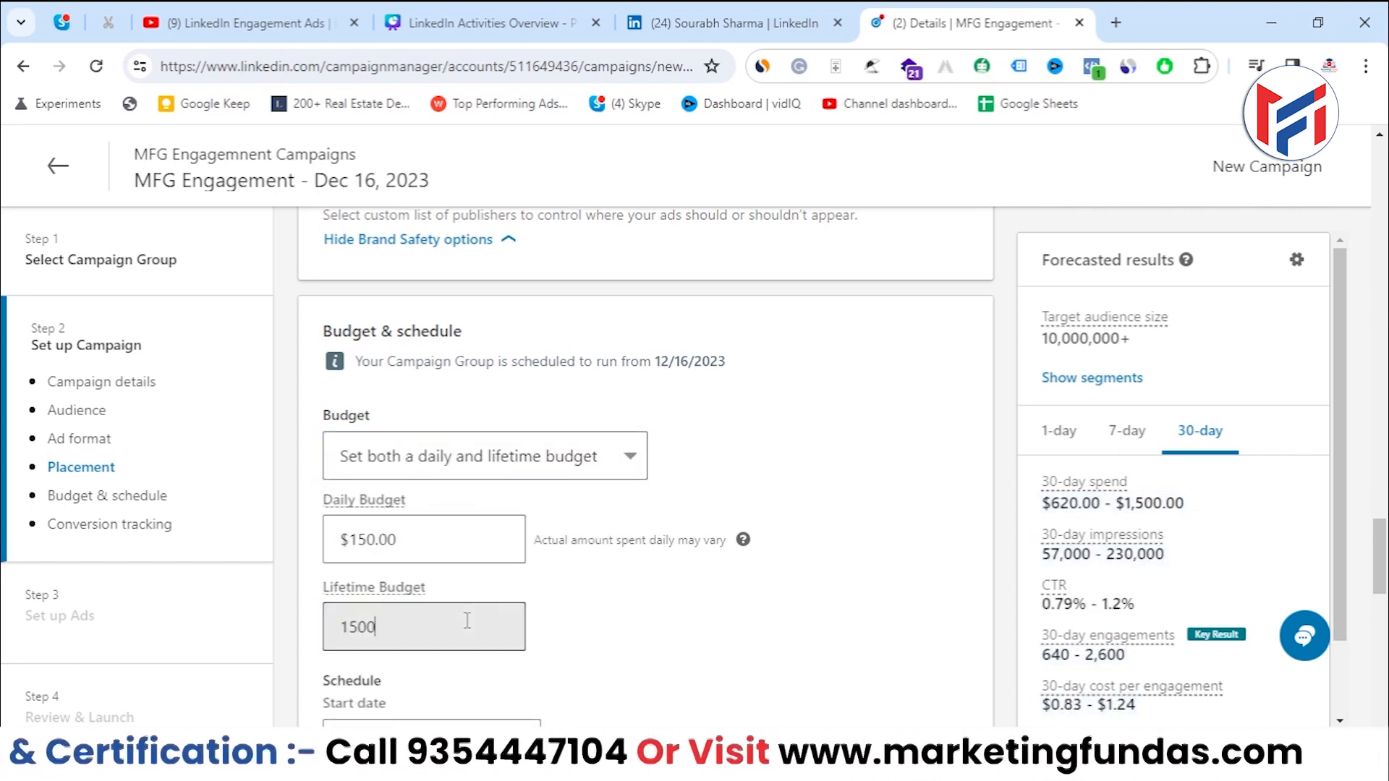
scroll(622, 619, "down", 1)
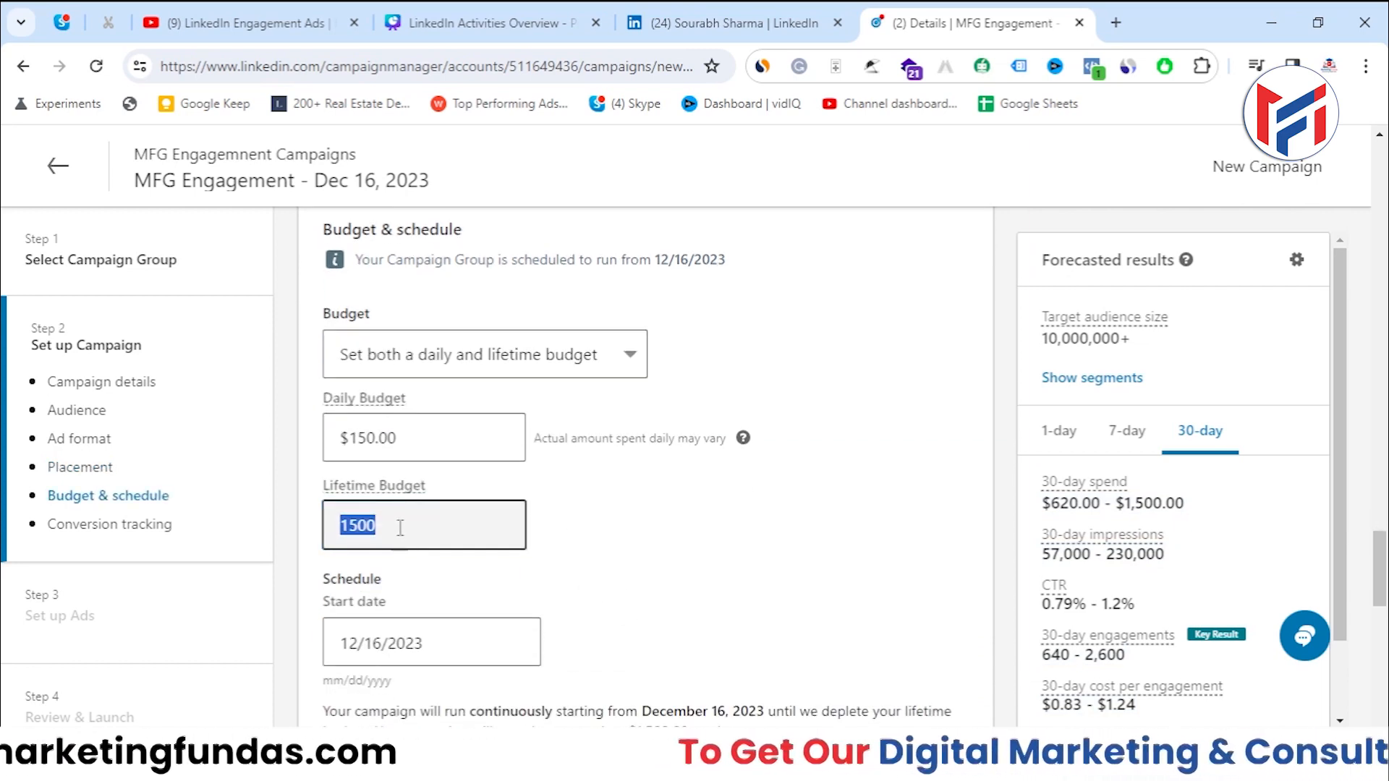
key("BackSpace")
type("2")
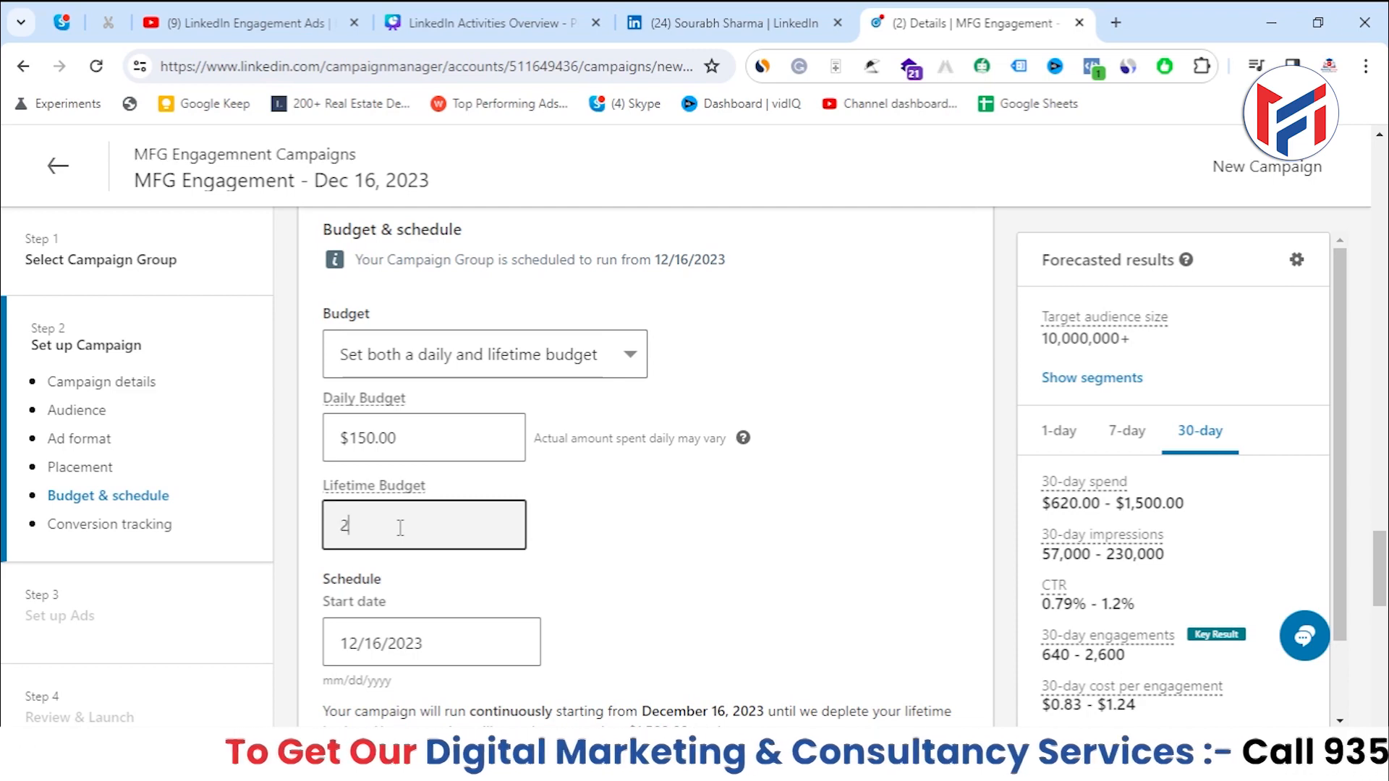
key("BackSpace")
type("3000")
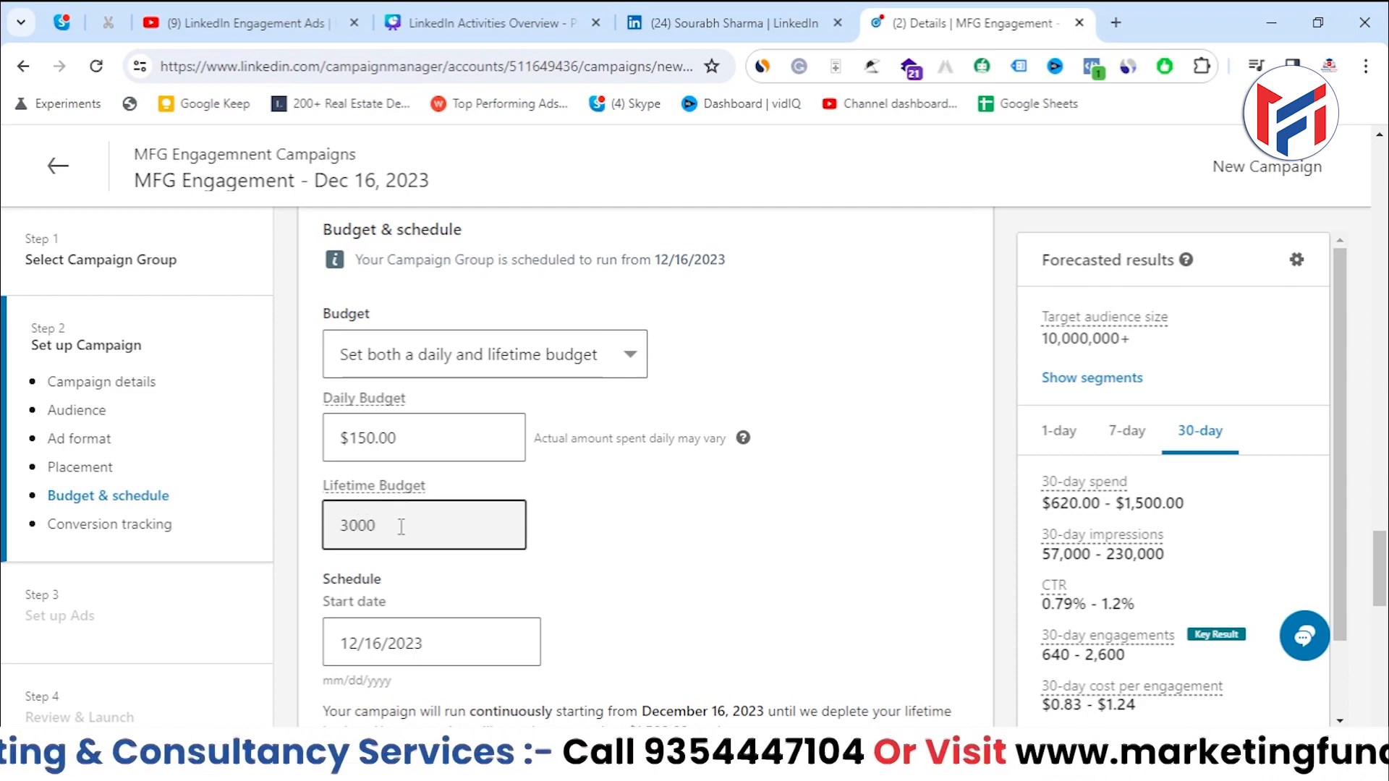
left_click(713, 564)
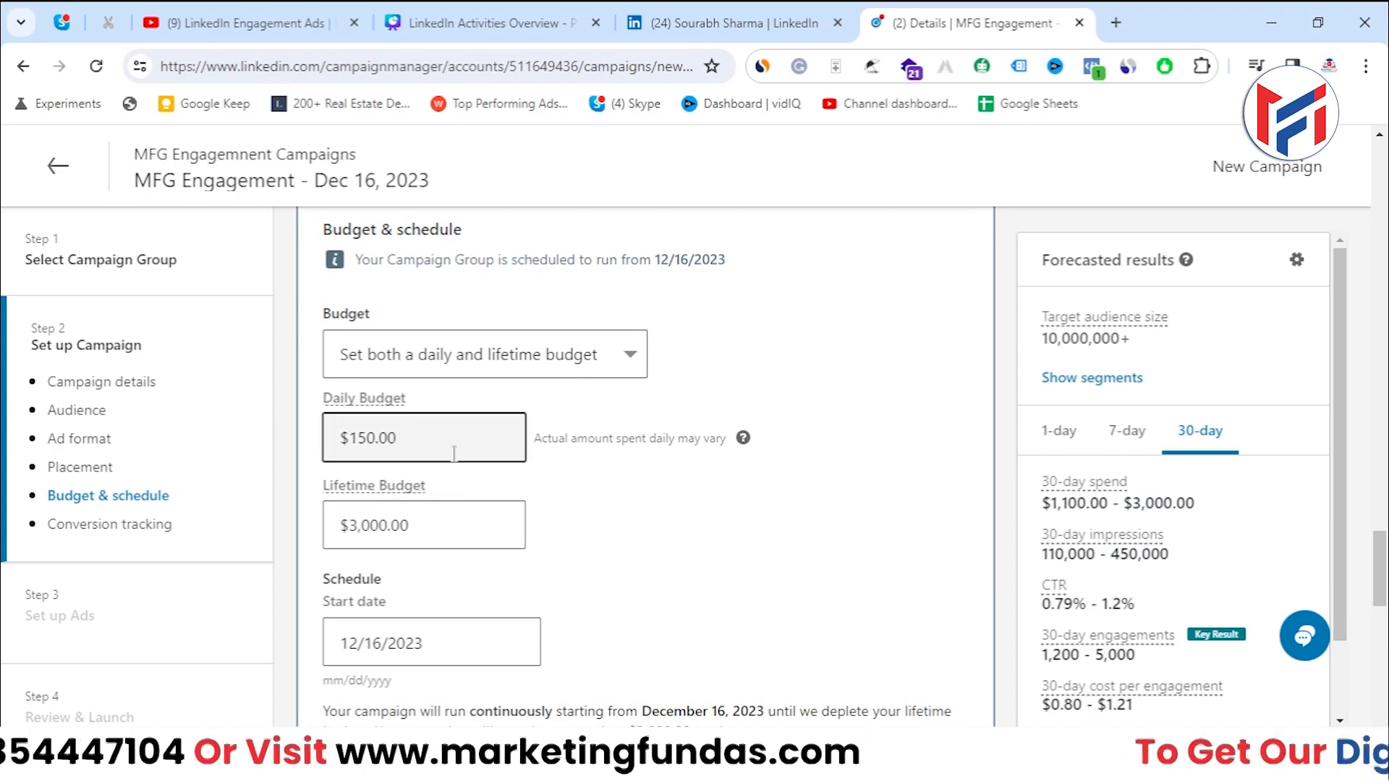
left_click_drag(434, 439, 328, 441)
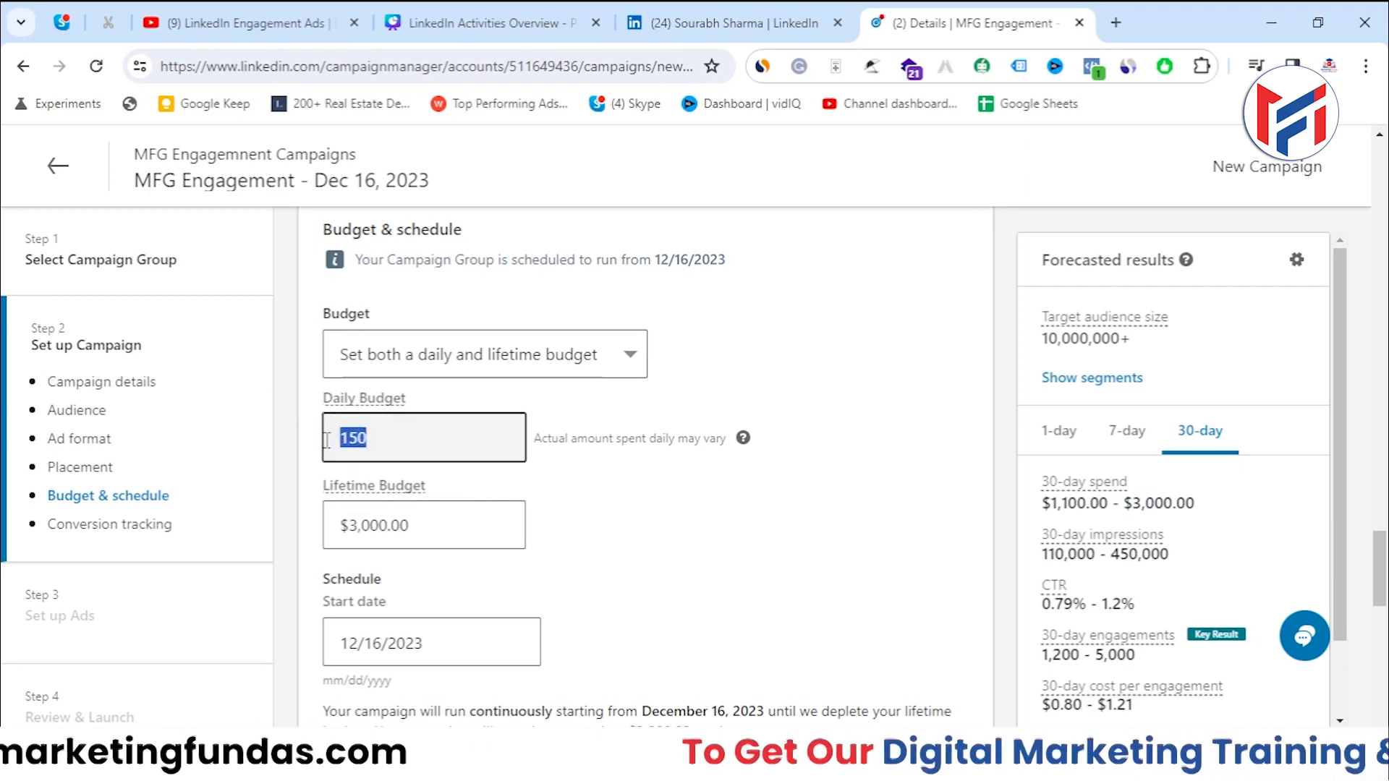
type("**")
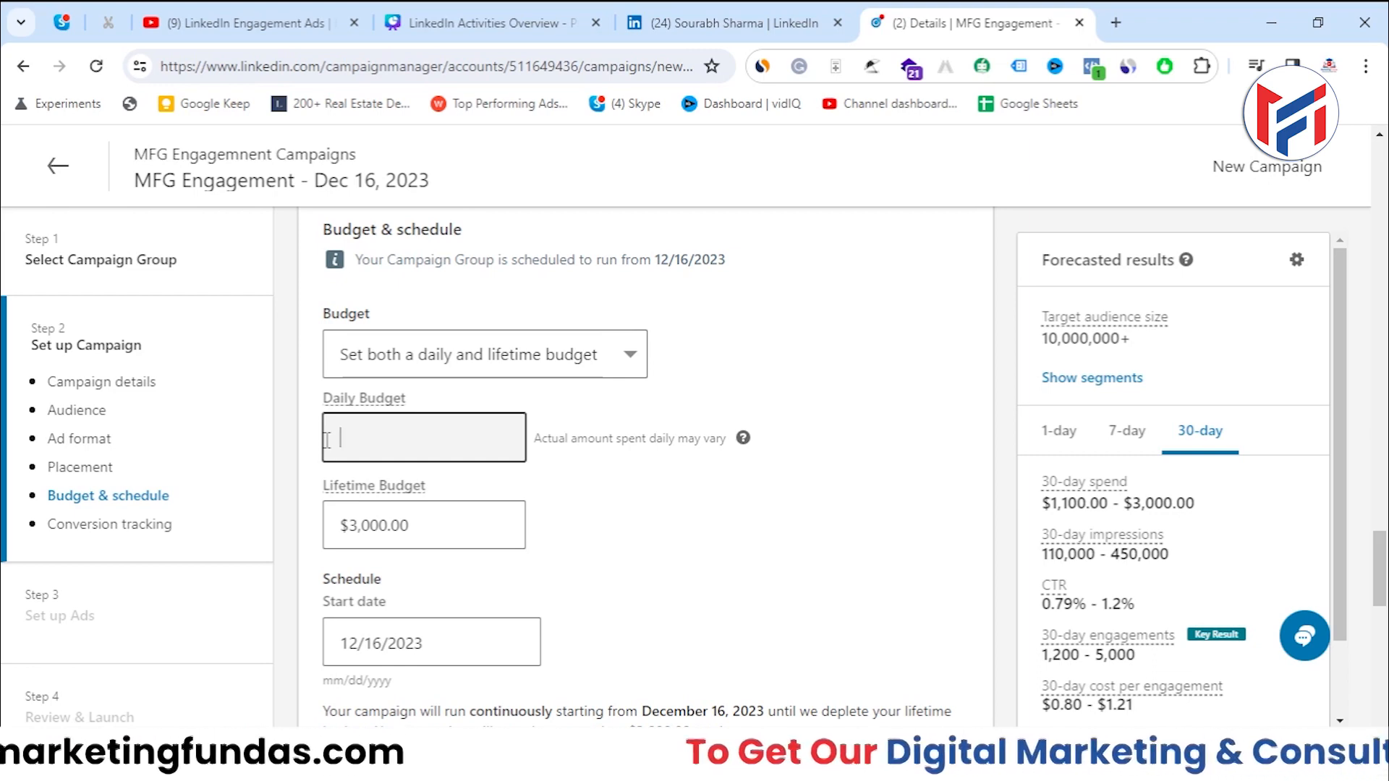
type("**")
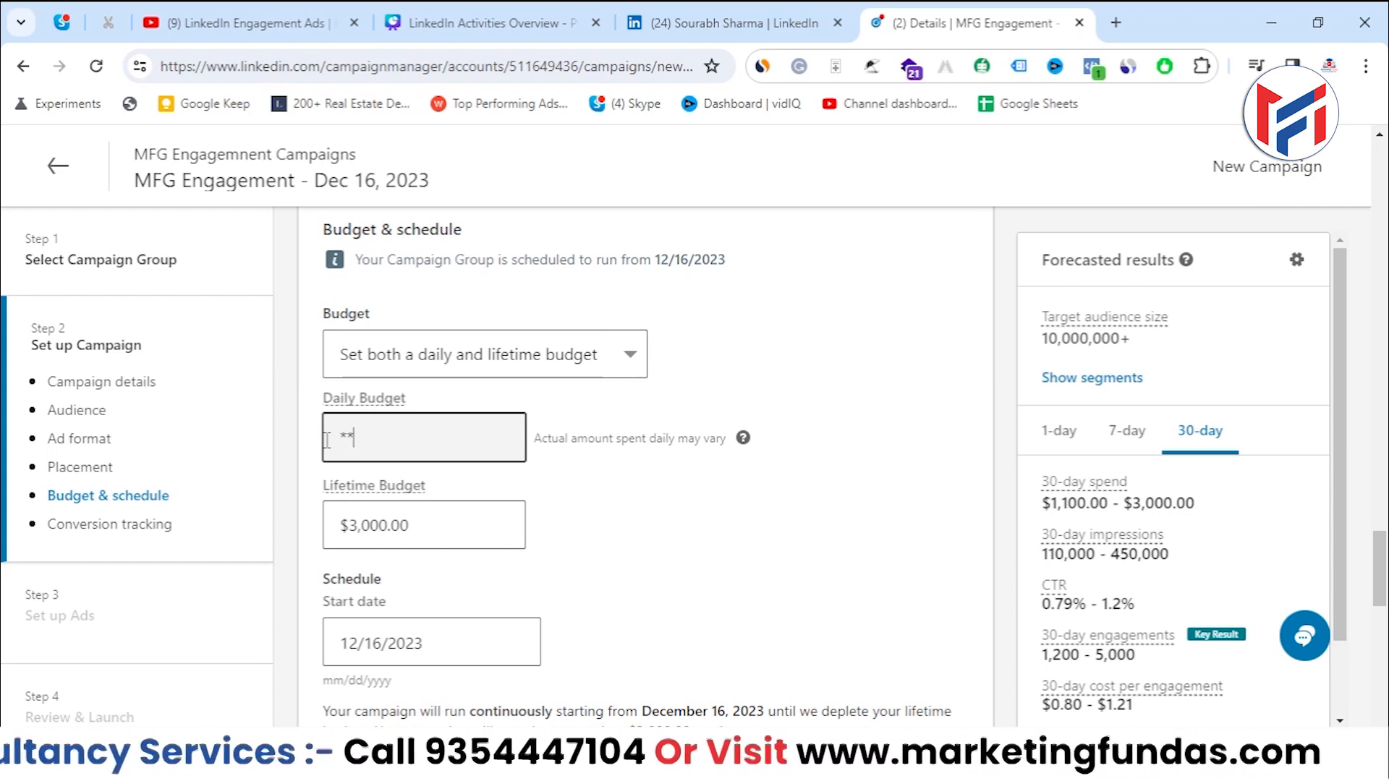
type("**")
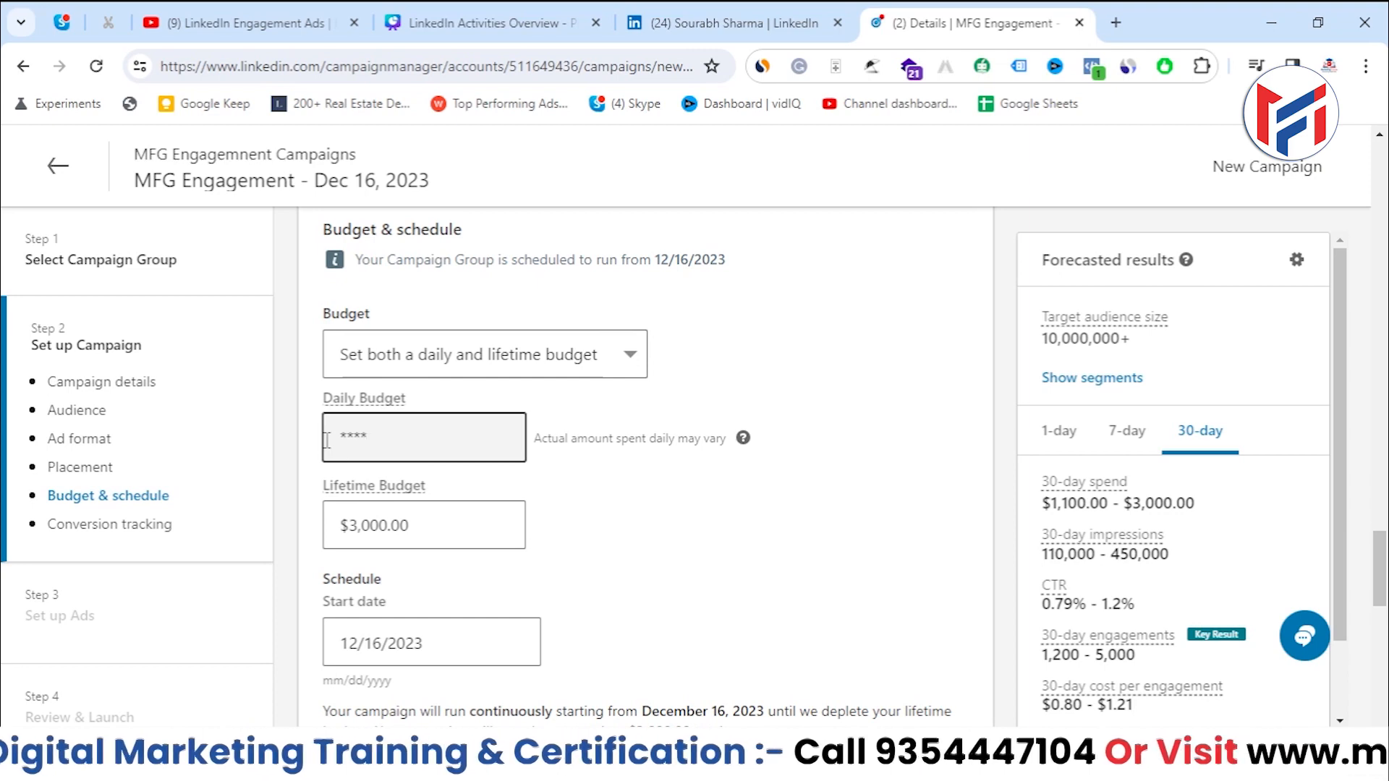
key("BackSpace")
key("BackSpace")
key("BackSpace")
key("BackSpace")
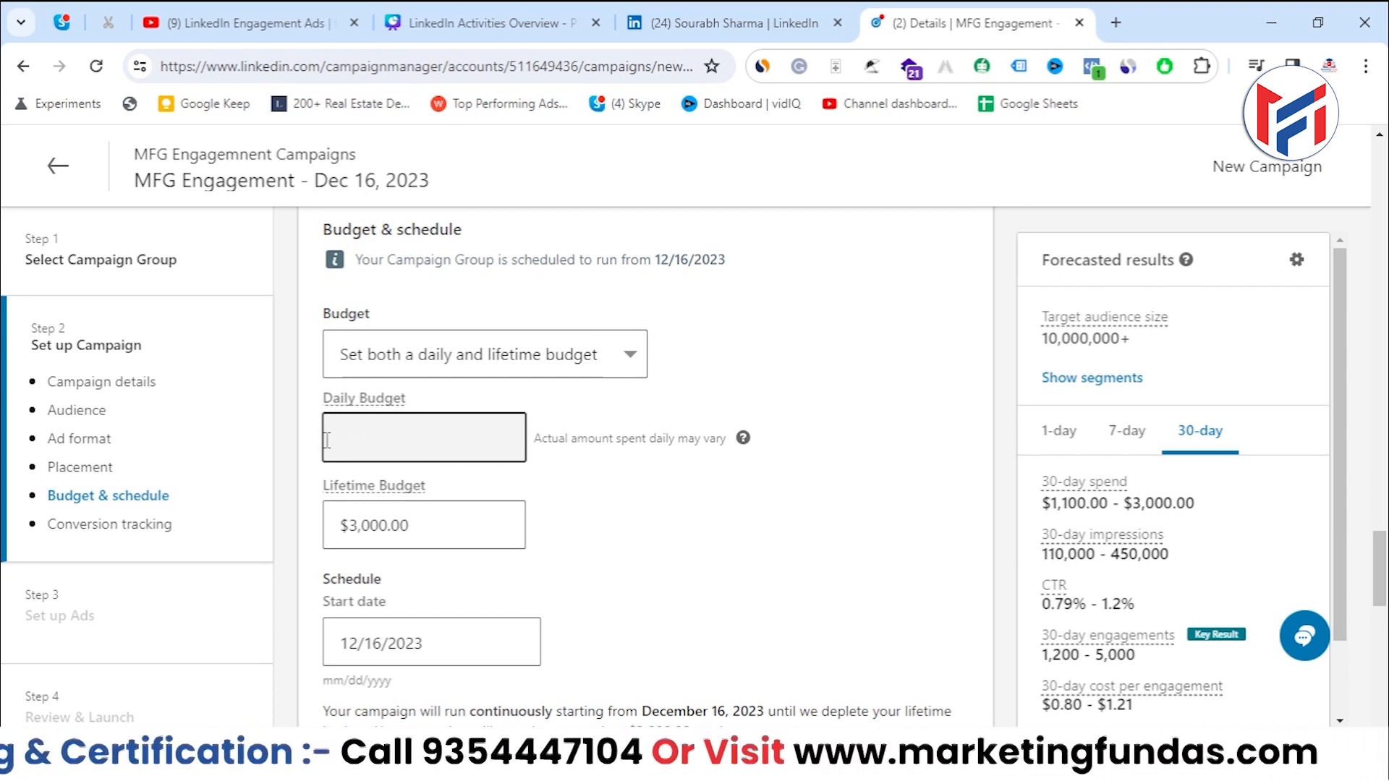
Set the campaign's daily budget to $250
left_click(417, 417)
left_click(414, 368)
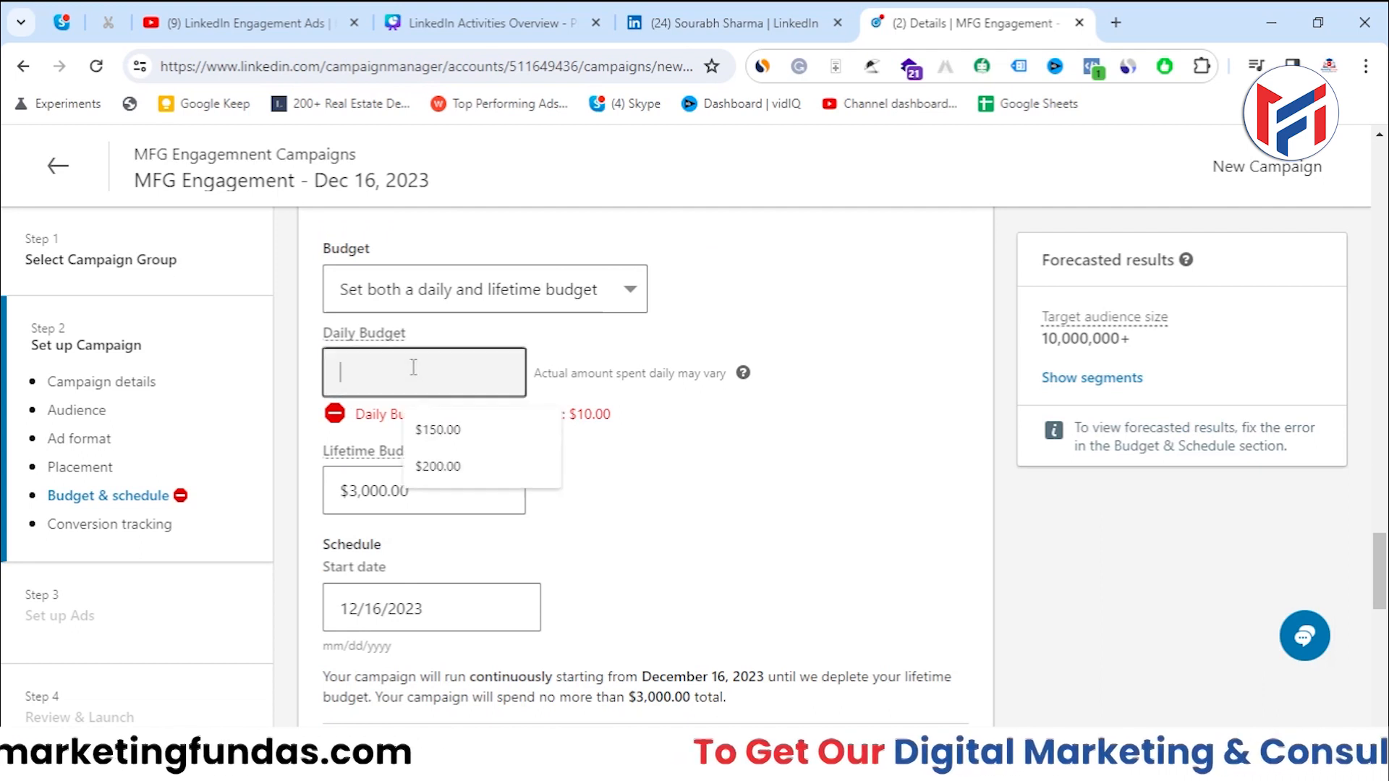
type("250")
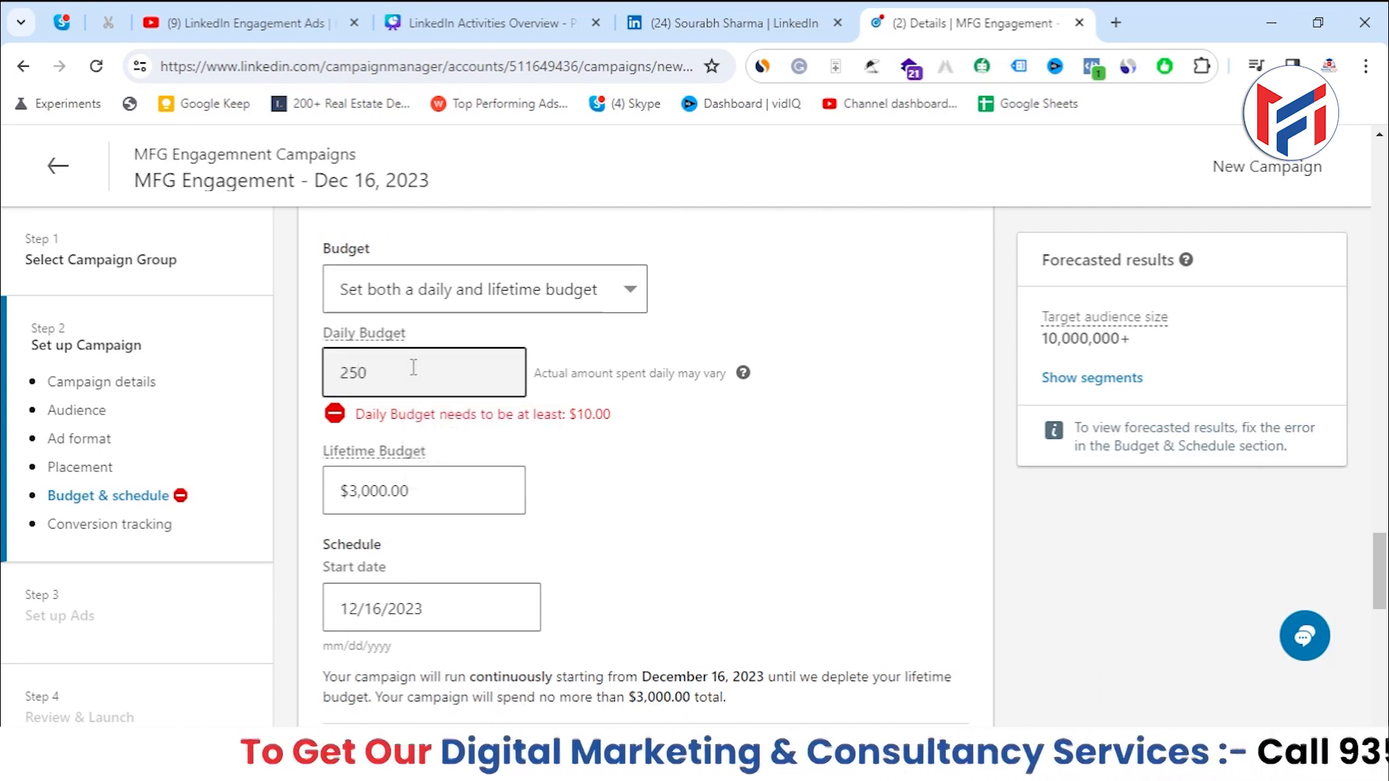
left_click(635, 486)
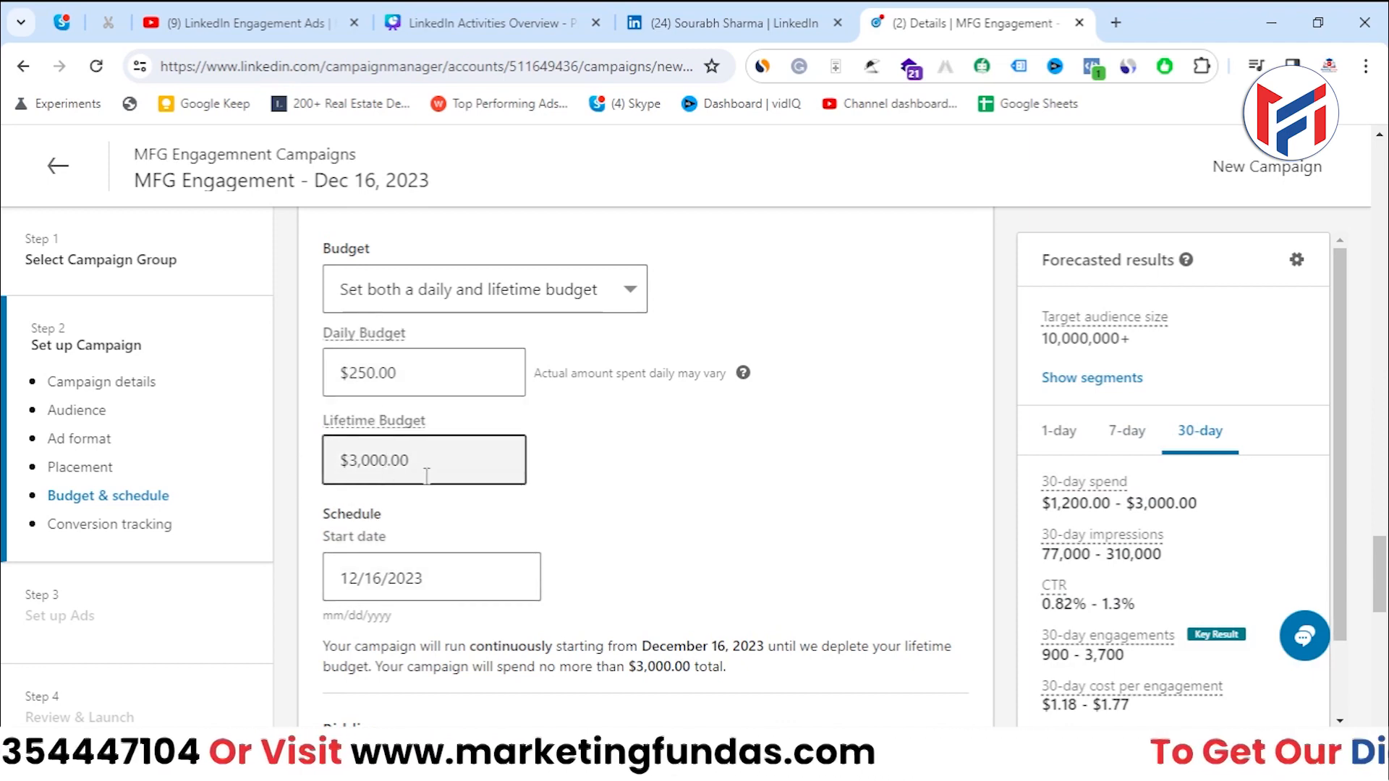
Change the budget type to a daily budget only and set the daily budget to $100
scroll(362, 507, "down", 1)
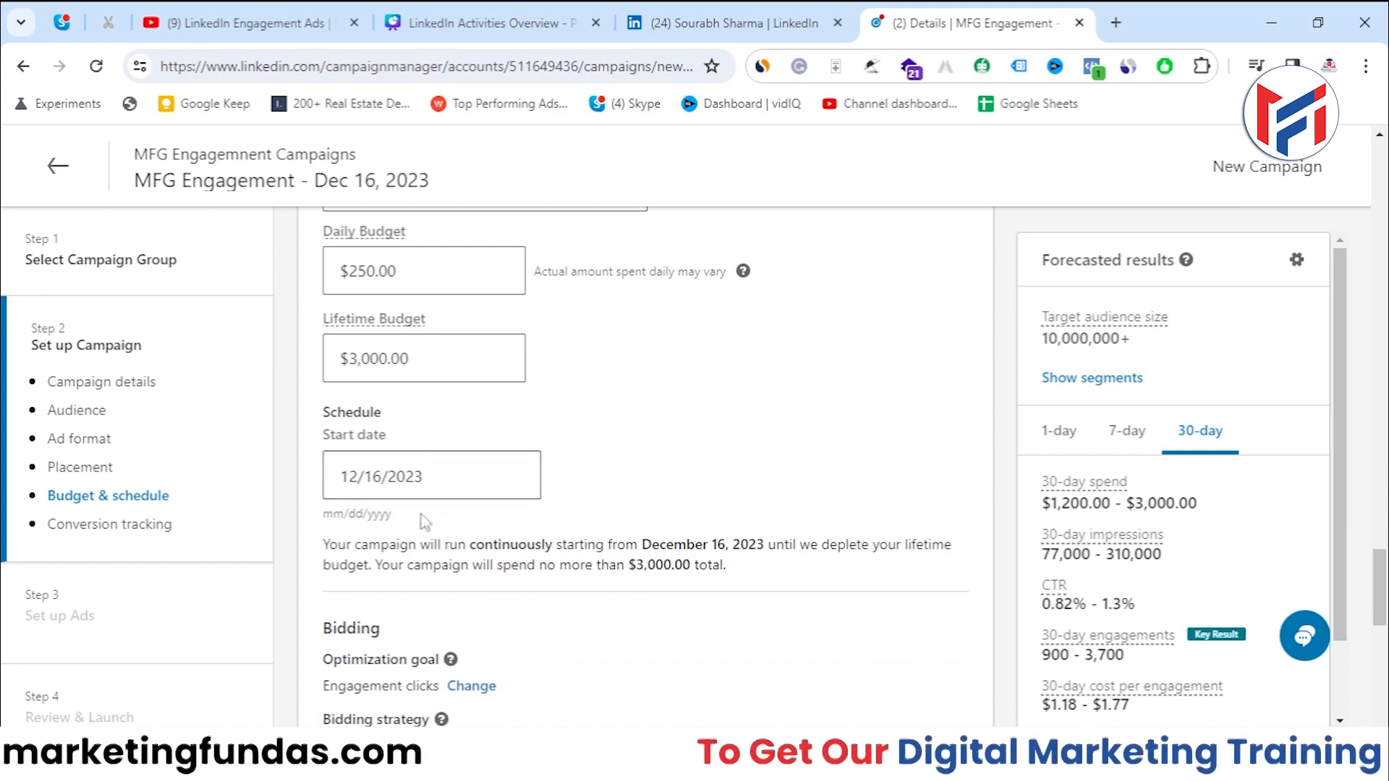
scroll(470, 521, "down", 1)
scroll(499, 523, "up", 5)
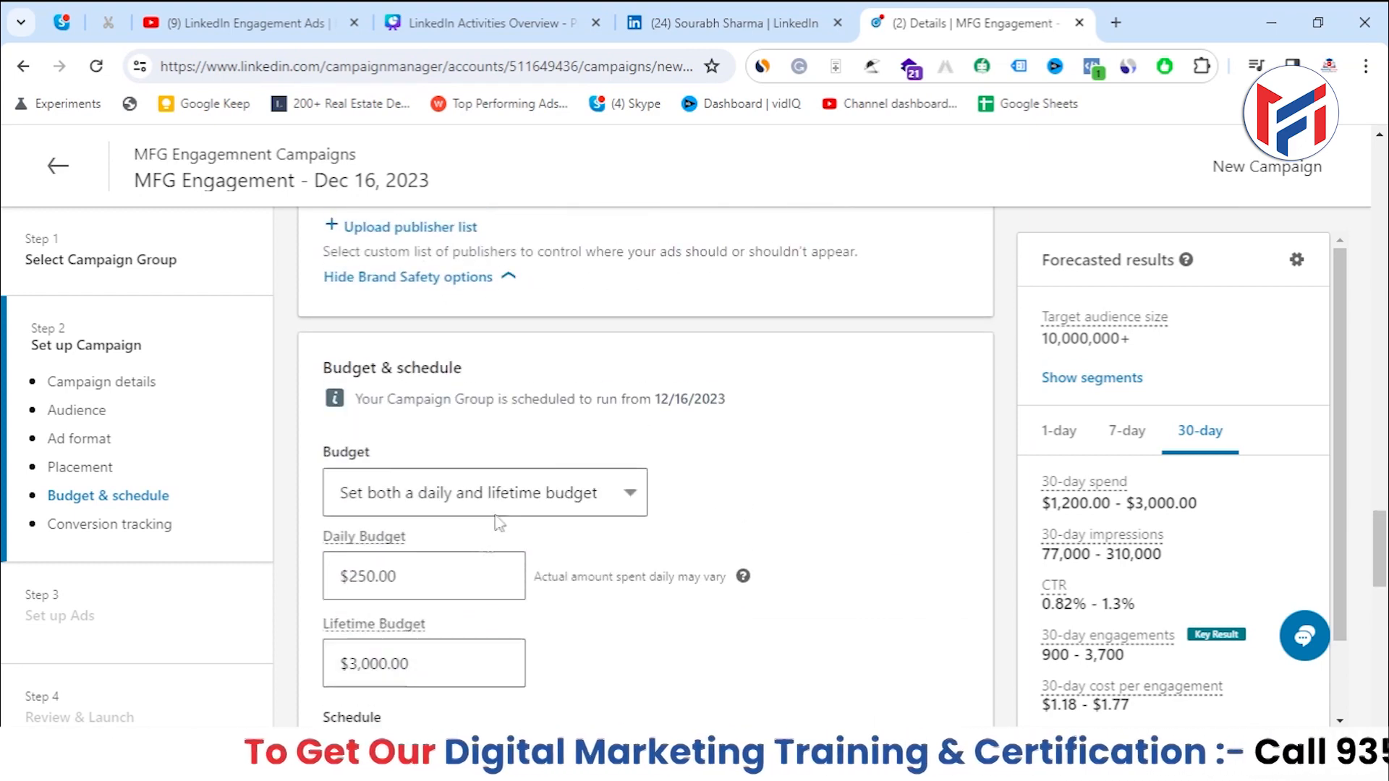
left_click(495, 510)
left_click(474, 549)
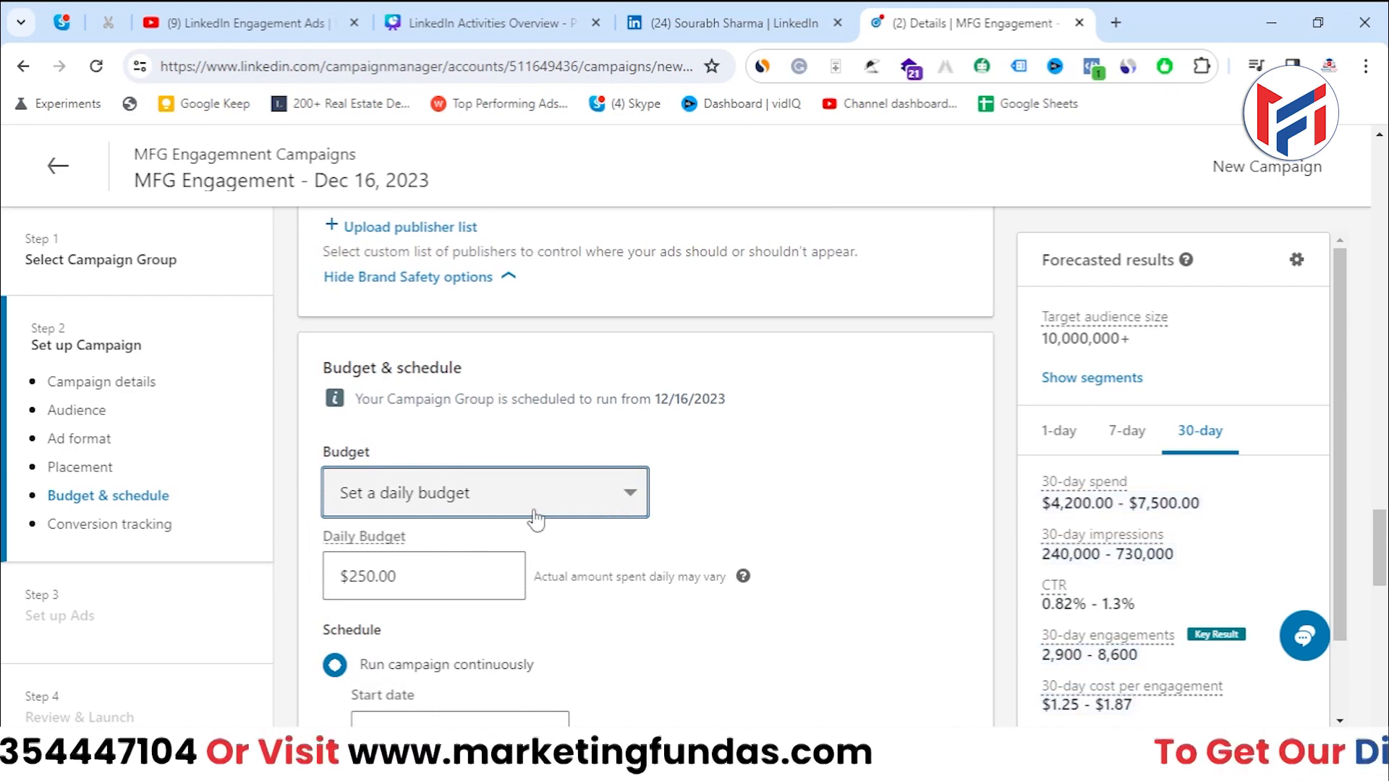
double_click(339, 577)
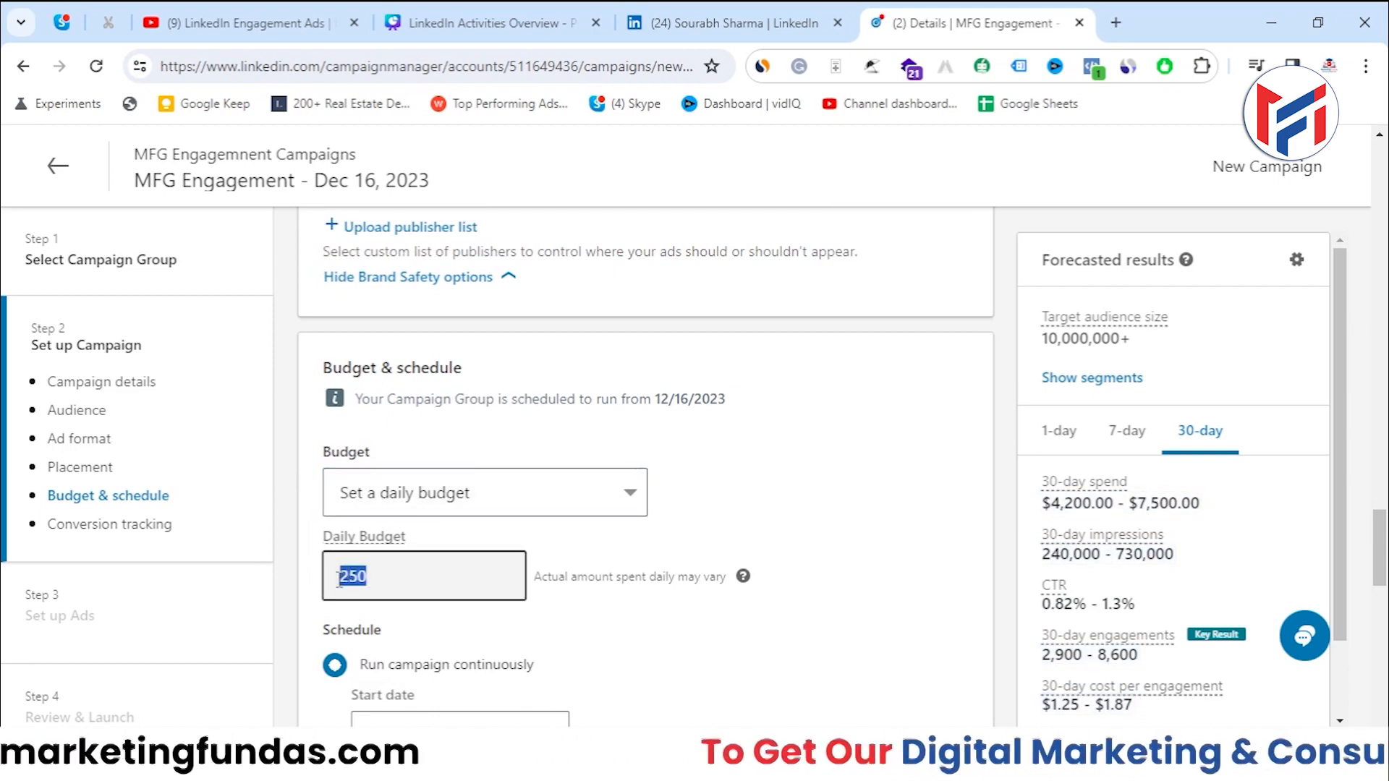
type("100")
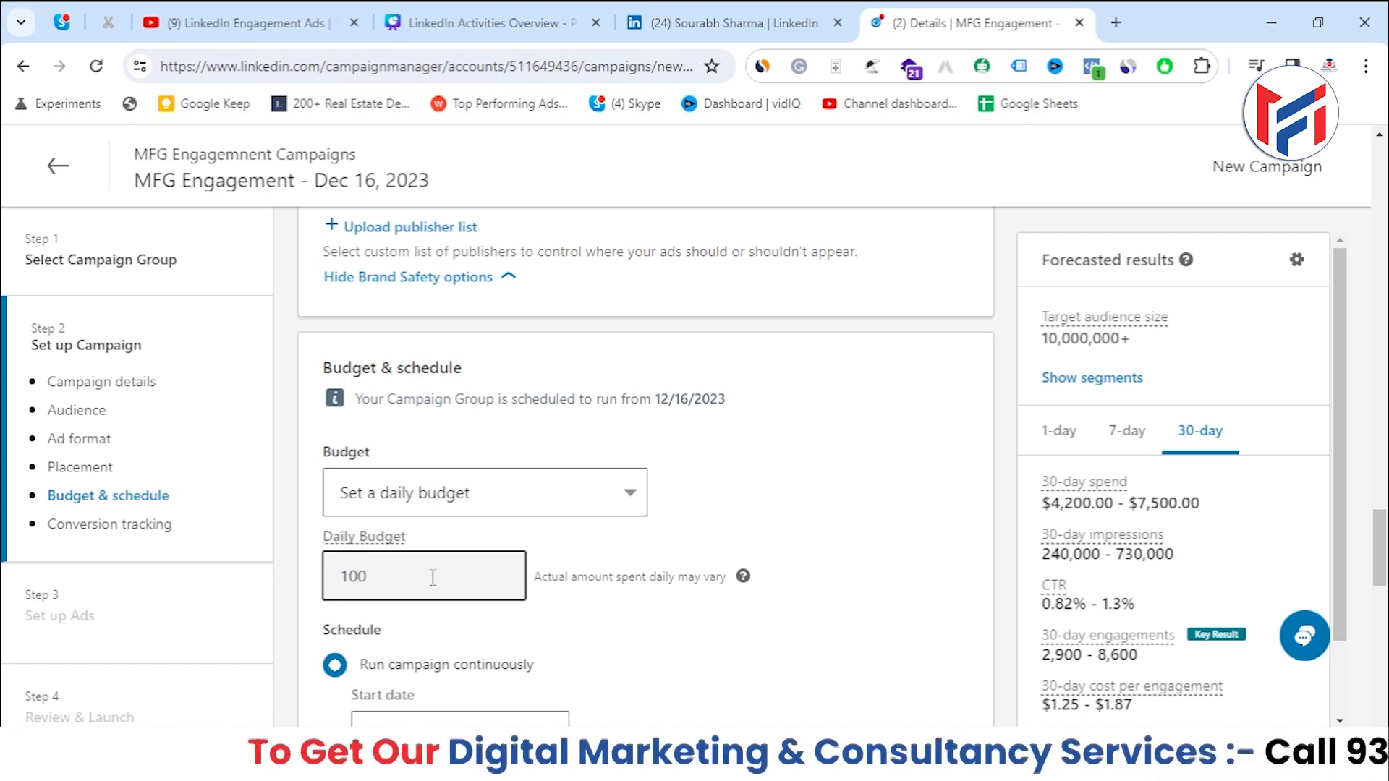
left_click(815, 586)
Switch the campaign schedule to a set start and end date
scroll(710, 570, "down", 3)
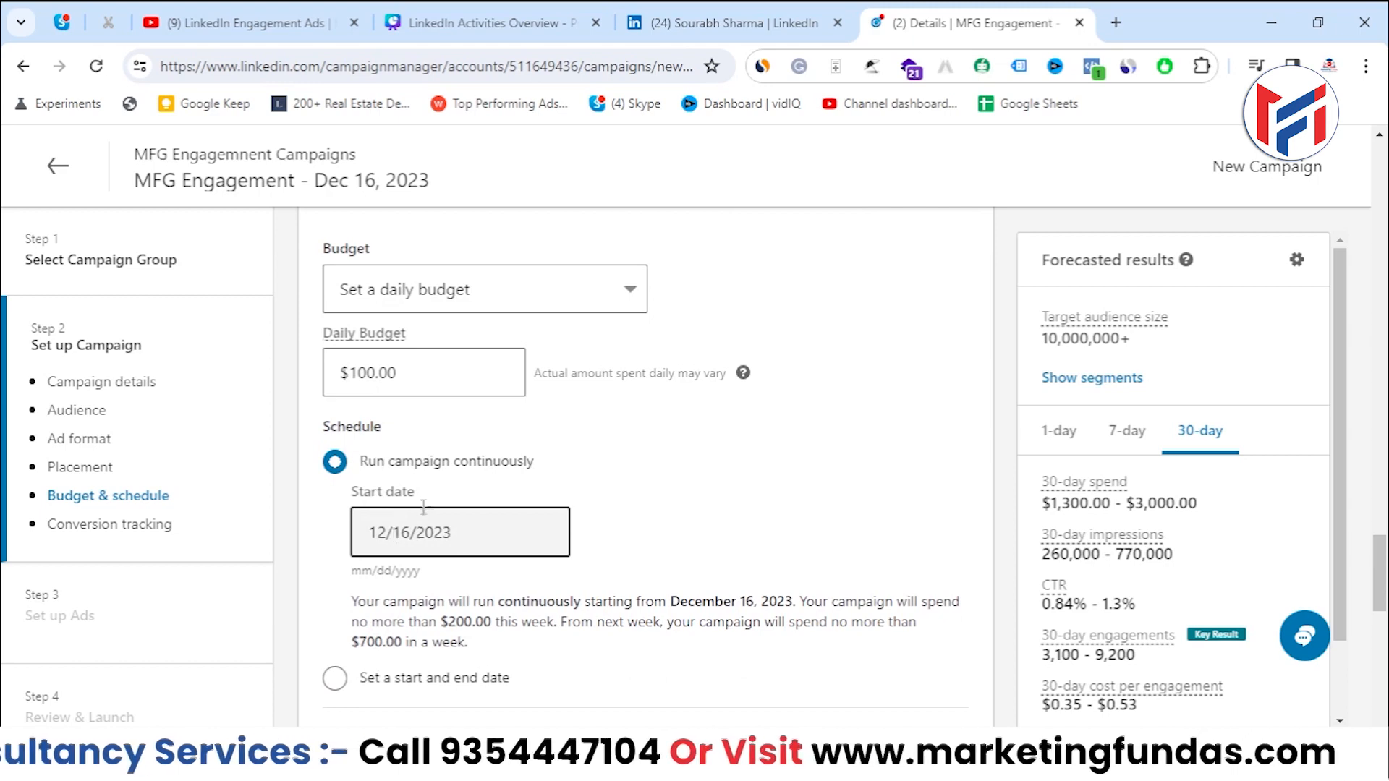
left_click_drag(455, 533, 366, 533)
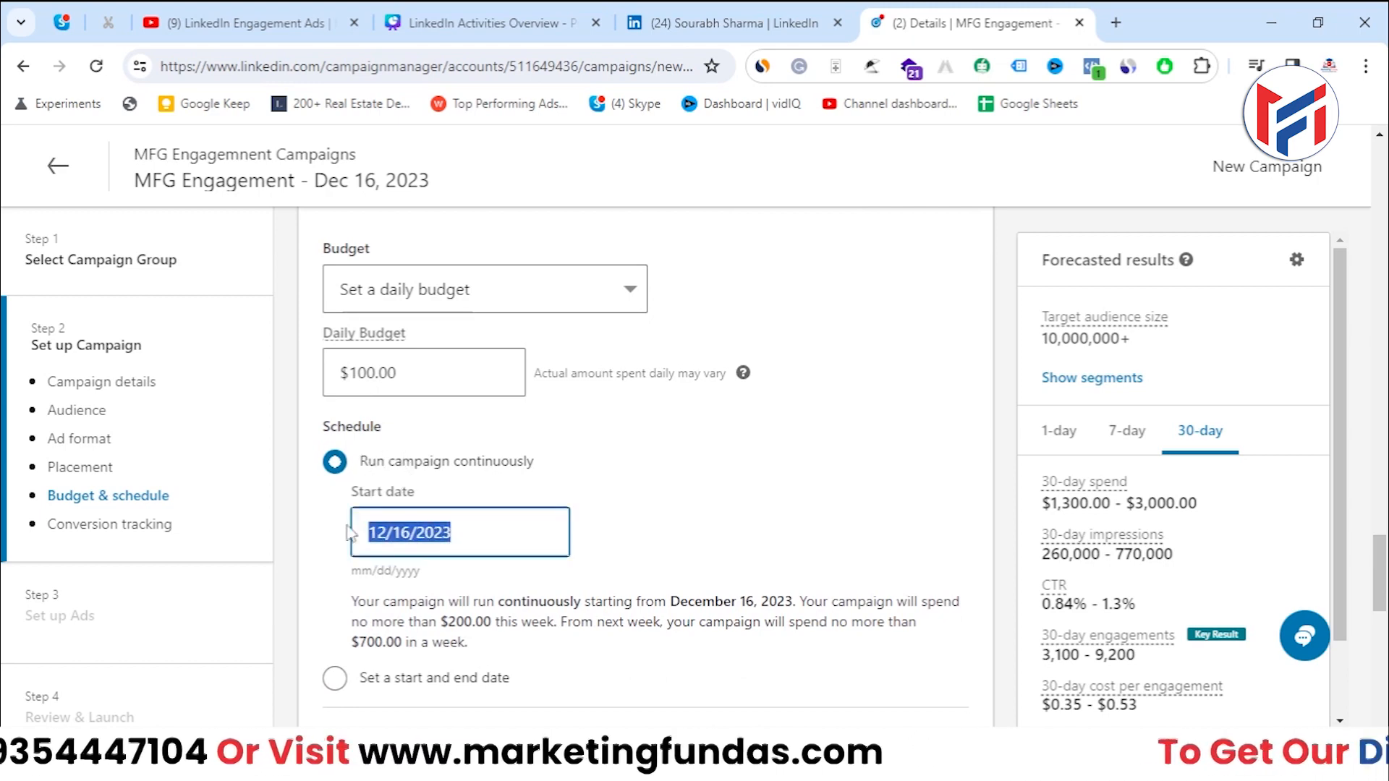
left_click(617, 587)
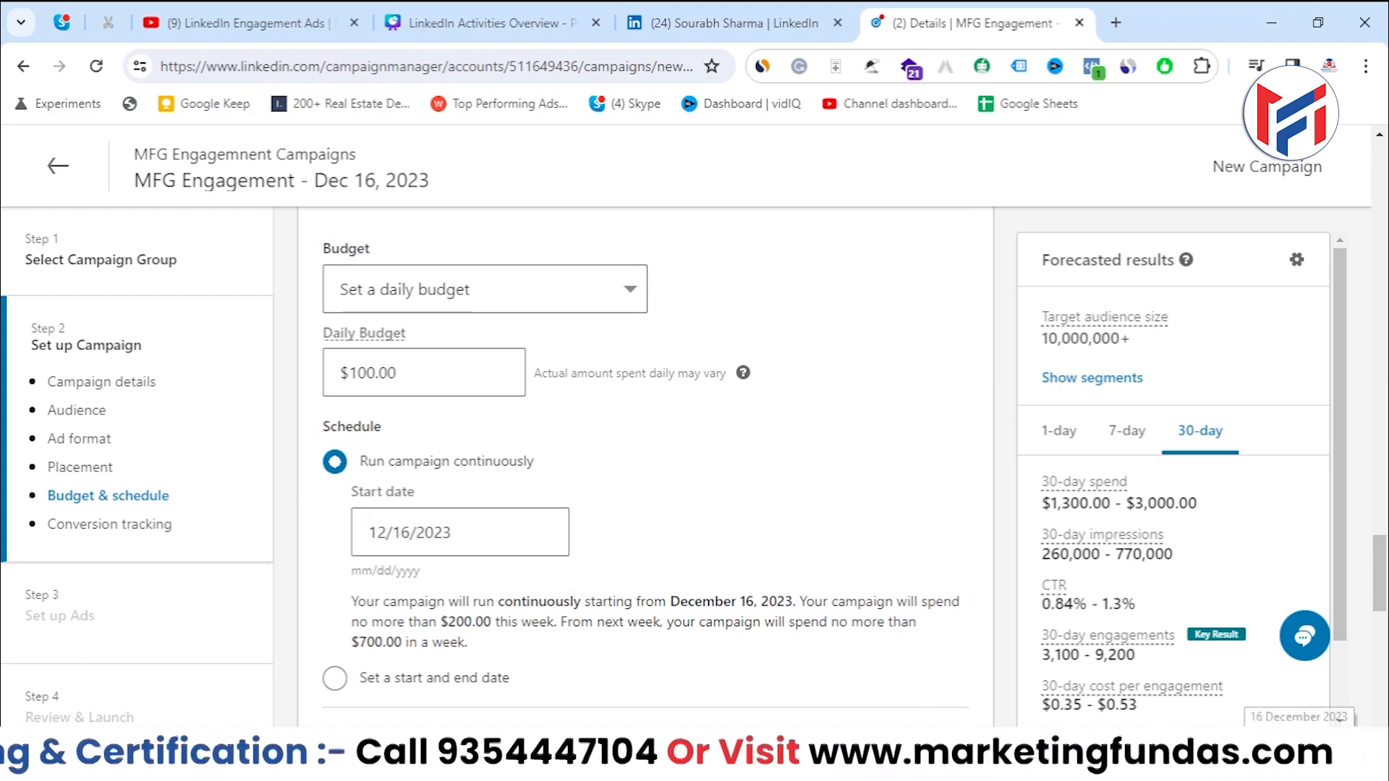
left_click(1308, 761)
left_click(825, 351)
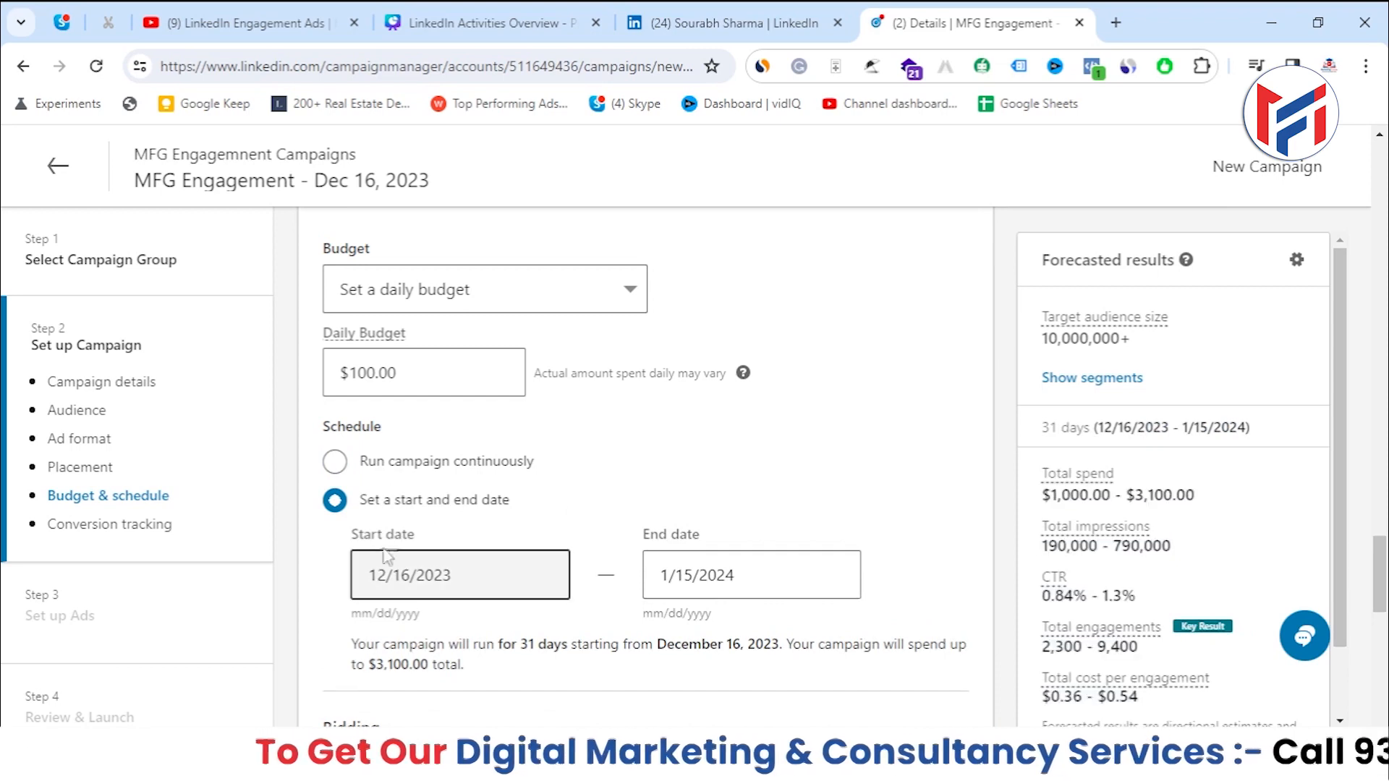
Change the campaign's budget type to a lifetime budget only and select its amount for editing
scroll(391, 388, "up", 1)
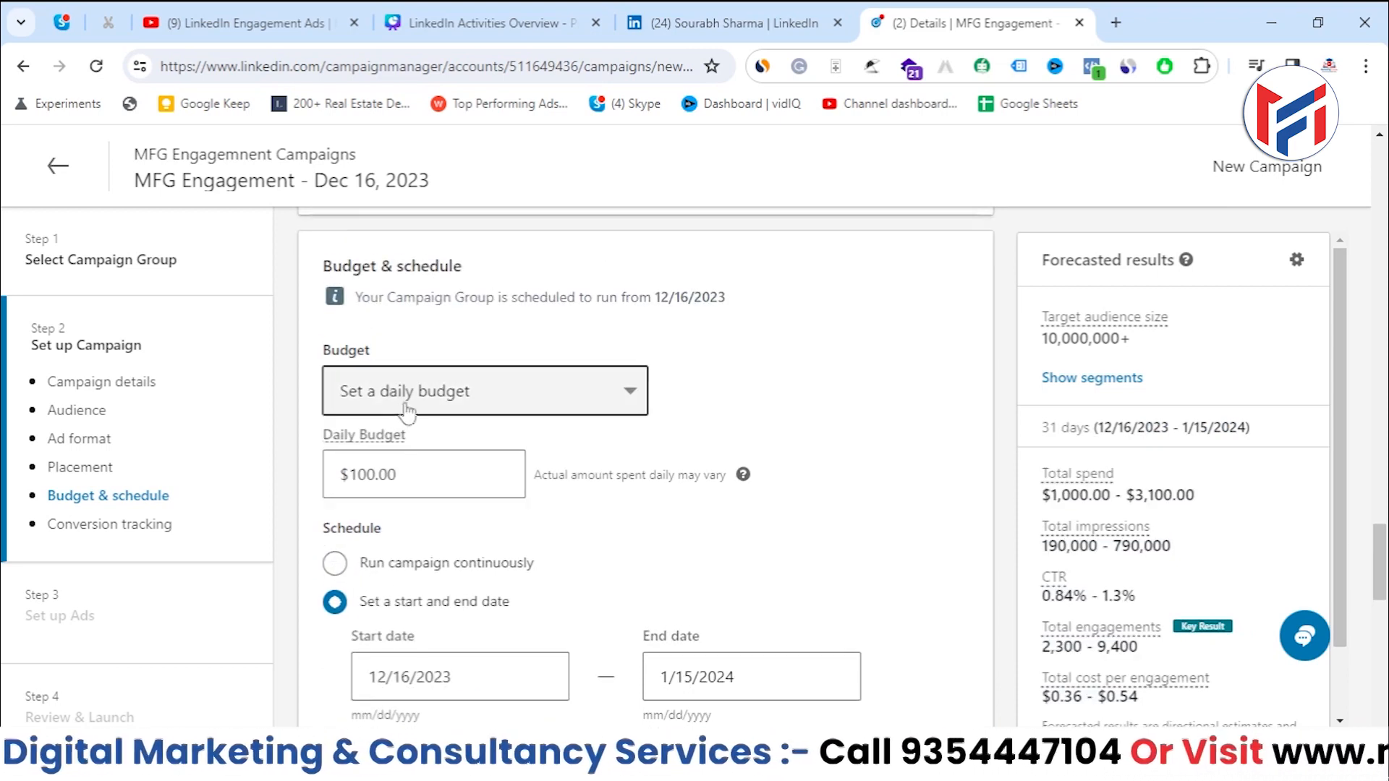
left_click(369, 394)
left_click(398, 511)
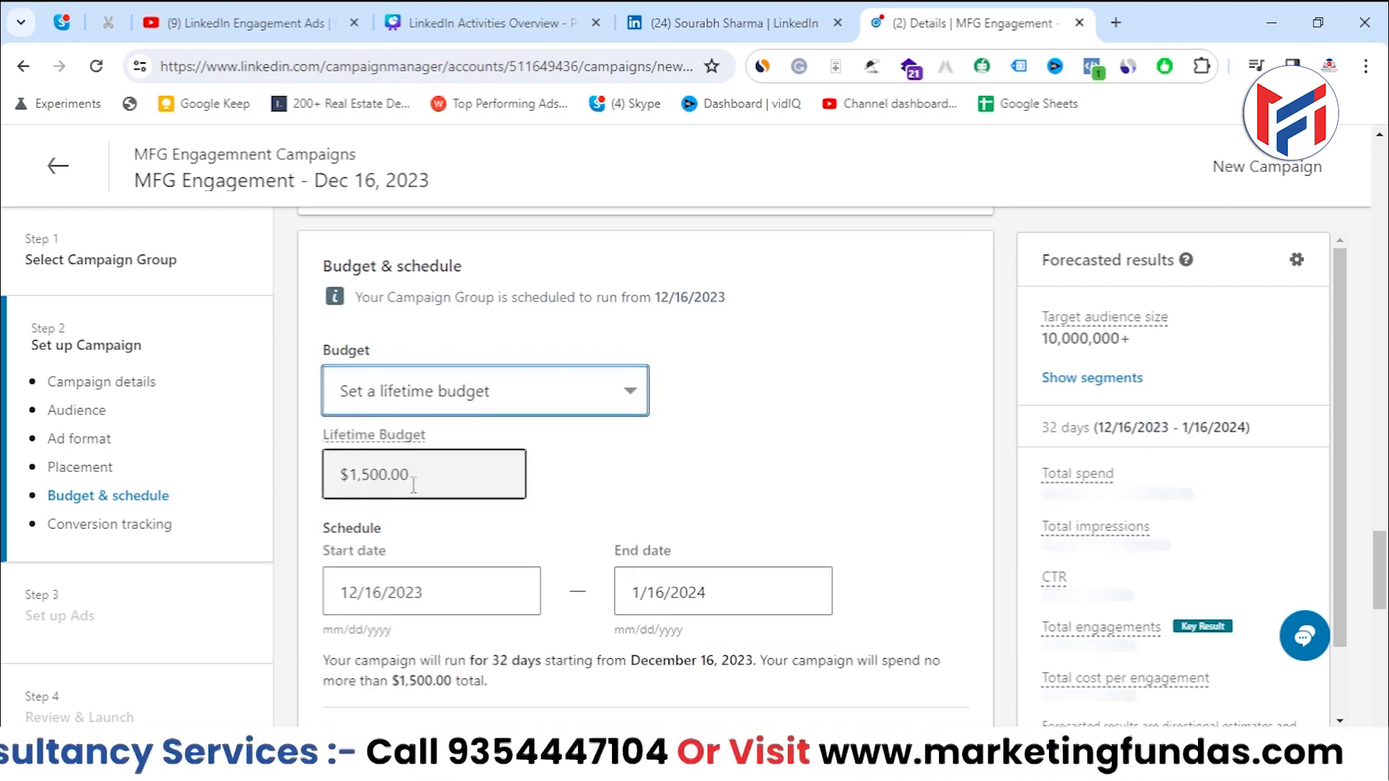
double_click(411, 477)
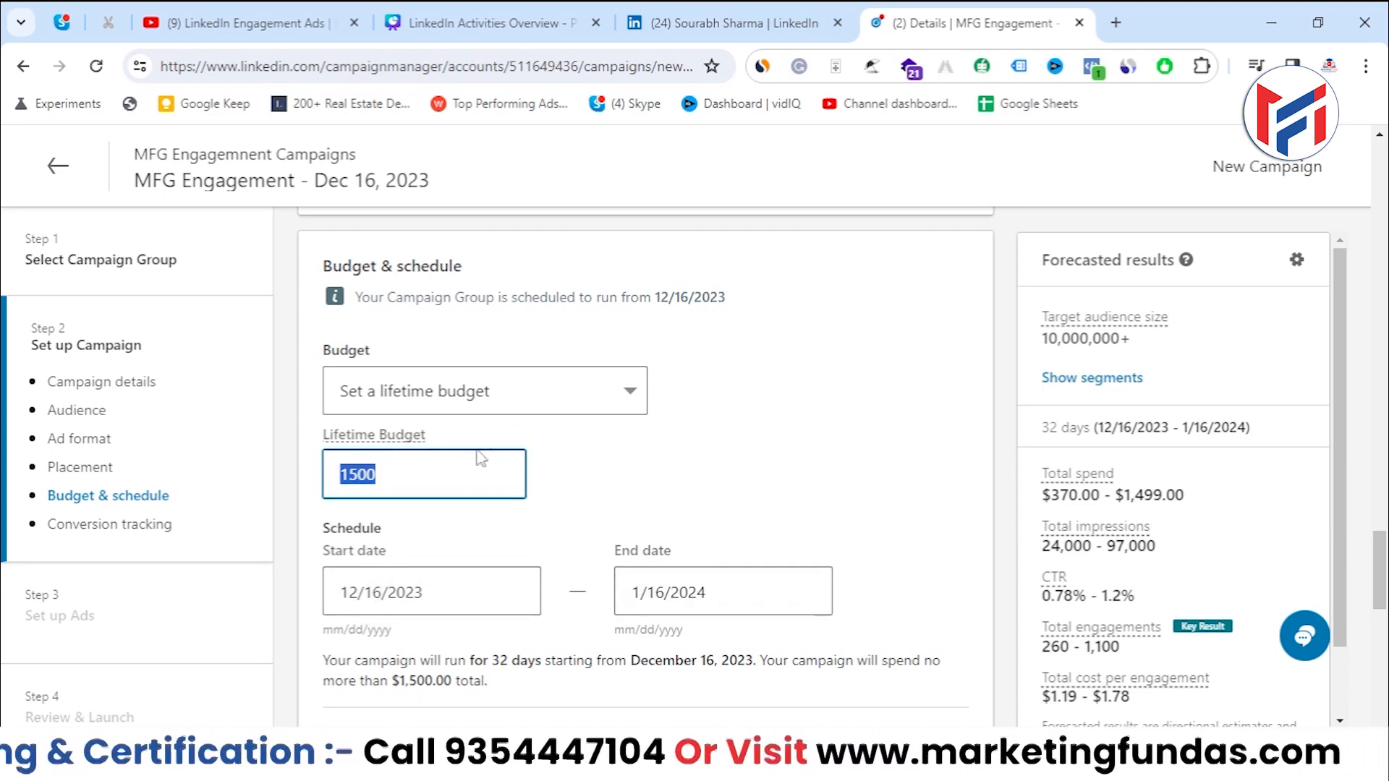
Change the budget type back to a daily budget and schedule the campaign to run continuously
left_click(480, 387)
left_click(408, 450)
left_click_drag(414, 470, 279, 471)
left_click(616, 564)
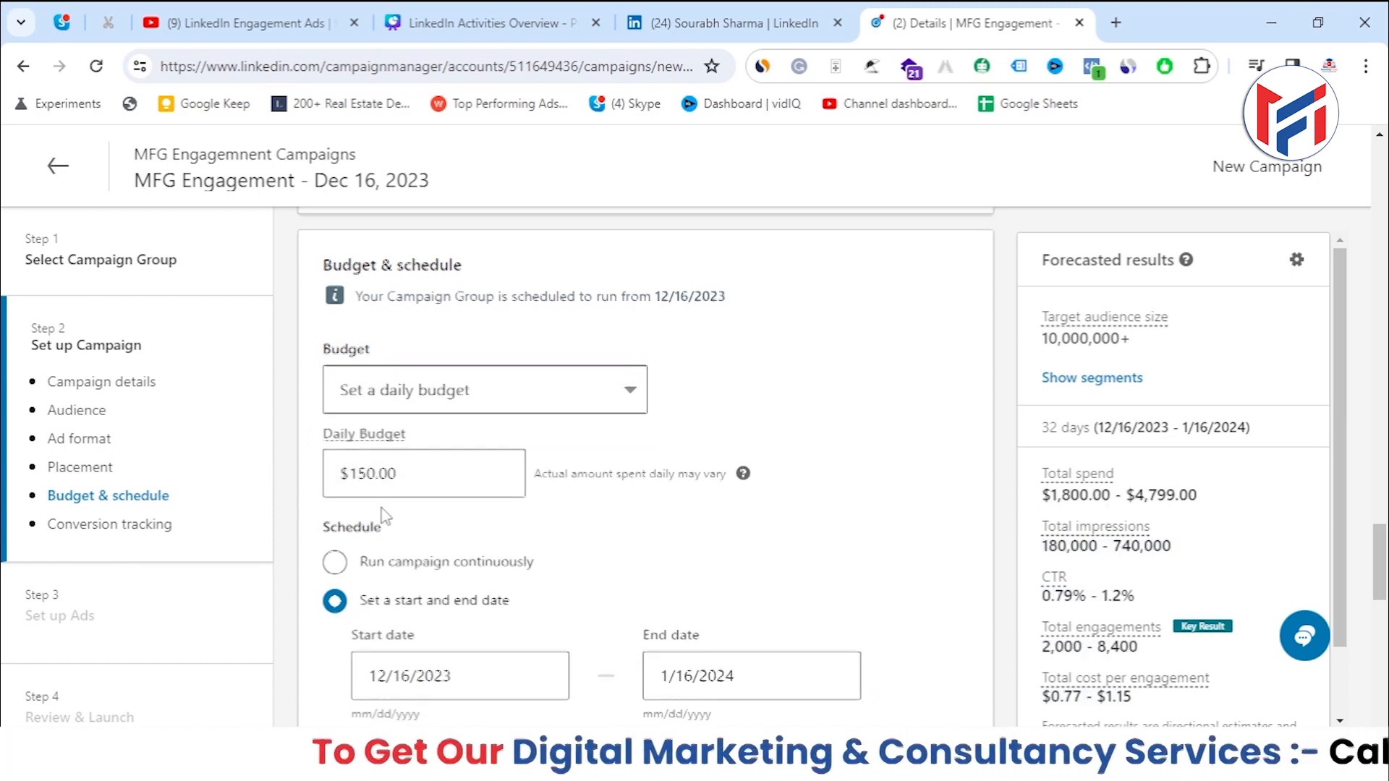
scroll(385, 503, "down", 1)
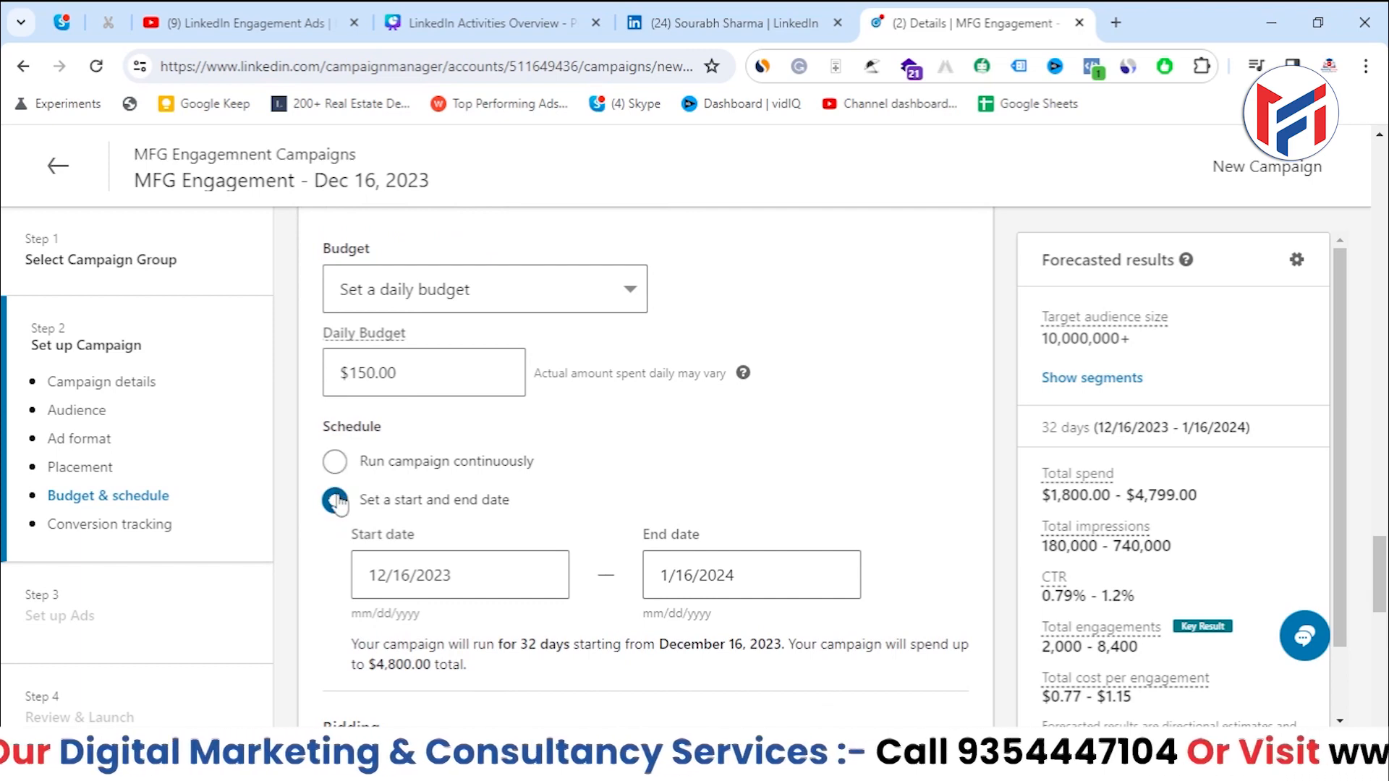
left_click(332, 467)
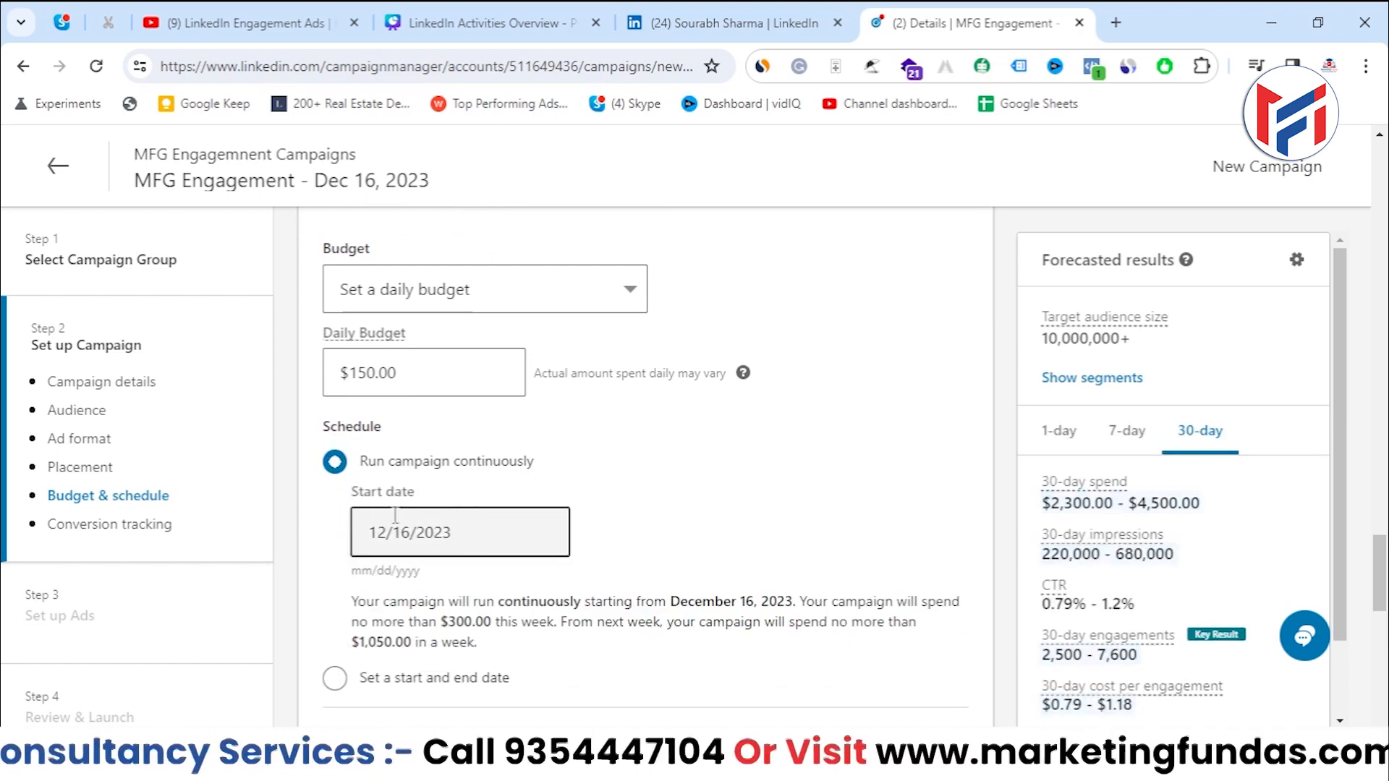
Examine the campaign's bidding section, including its optimization goal and bidding strategy
scroll(505, 575, "down", 3)
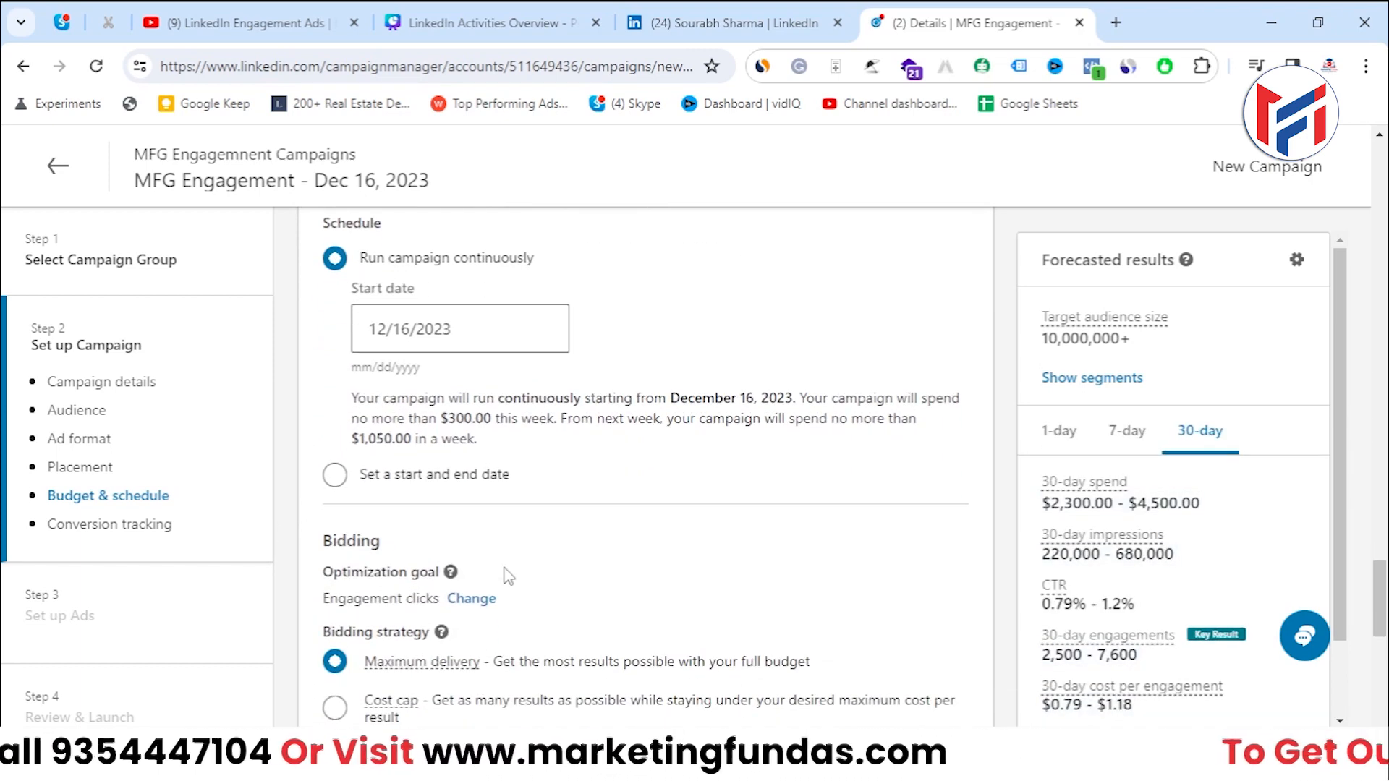
left_click_drag(319, 447, 420, 448)
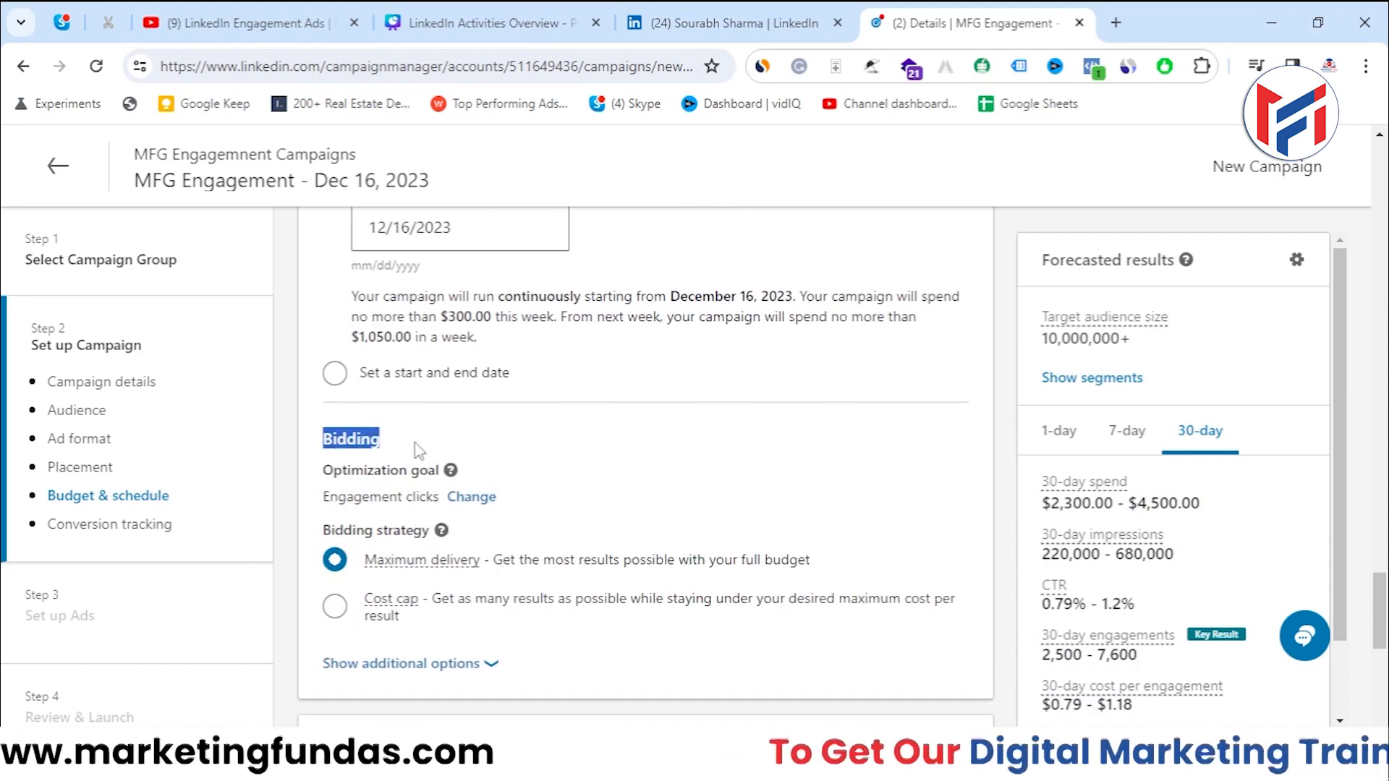
left_click(331, 466)
triple_click(332, 469)
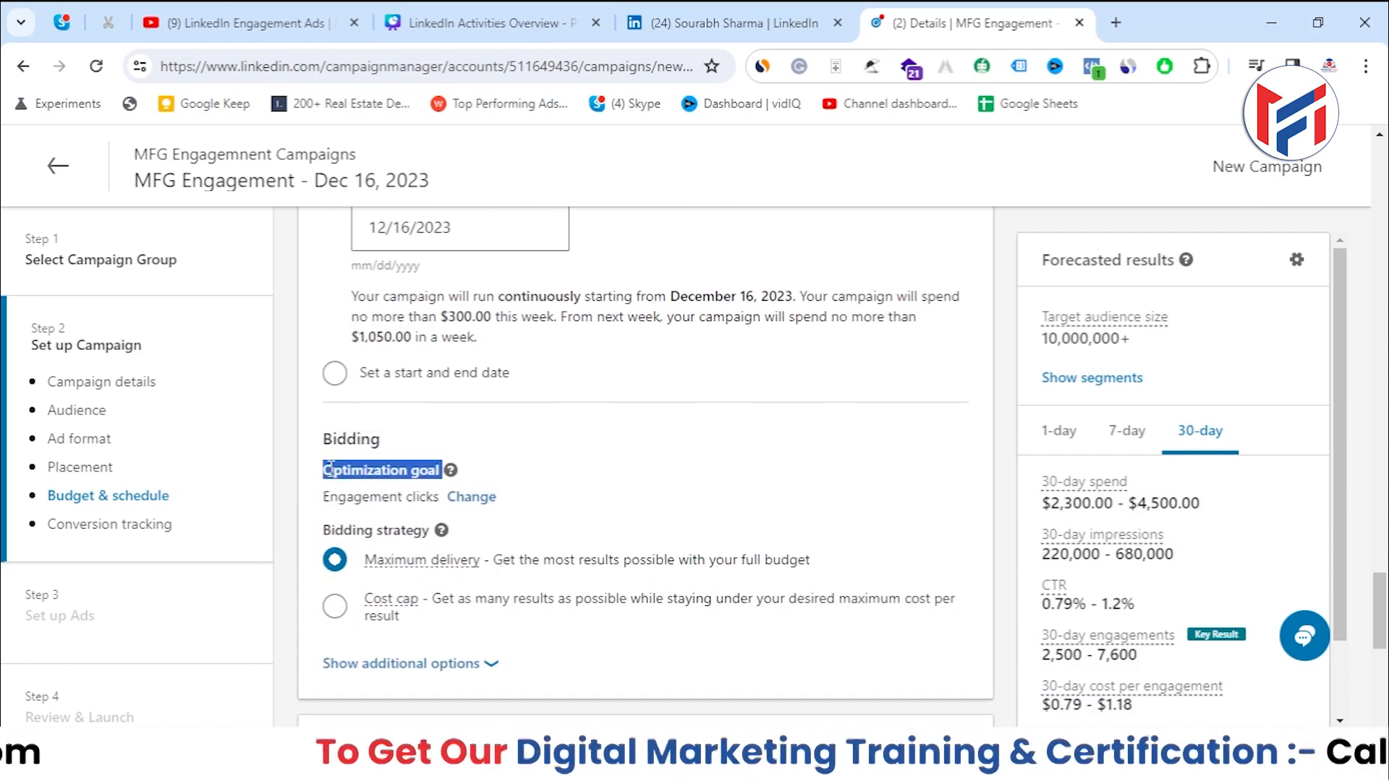
left_click(667, 477)
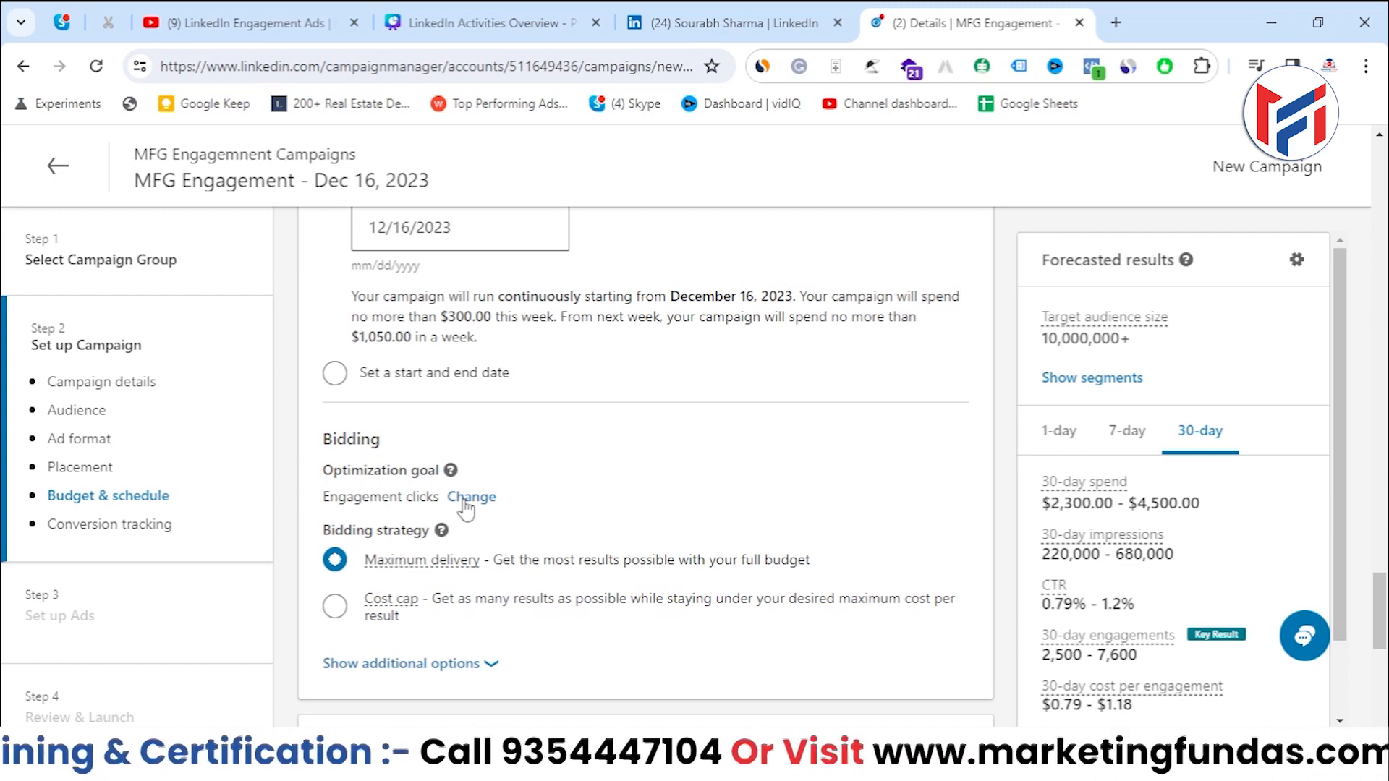
Show the optimization goal choices and compare the descriptions of engagement clicks and impressions
left_click(464, 499)
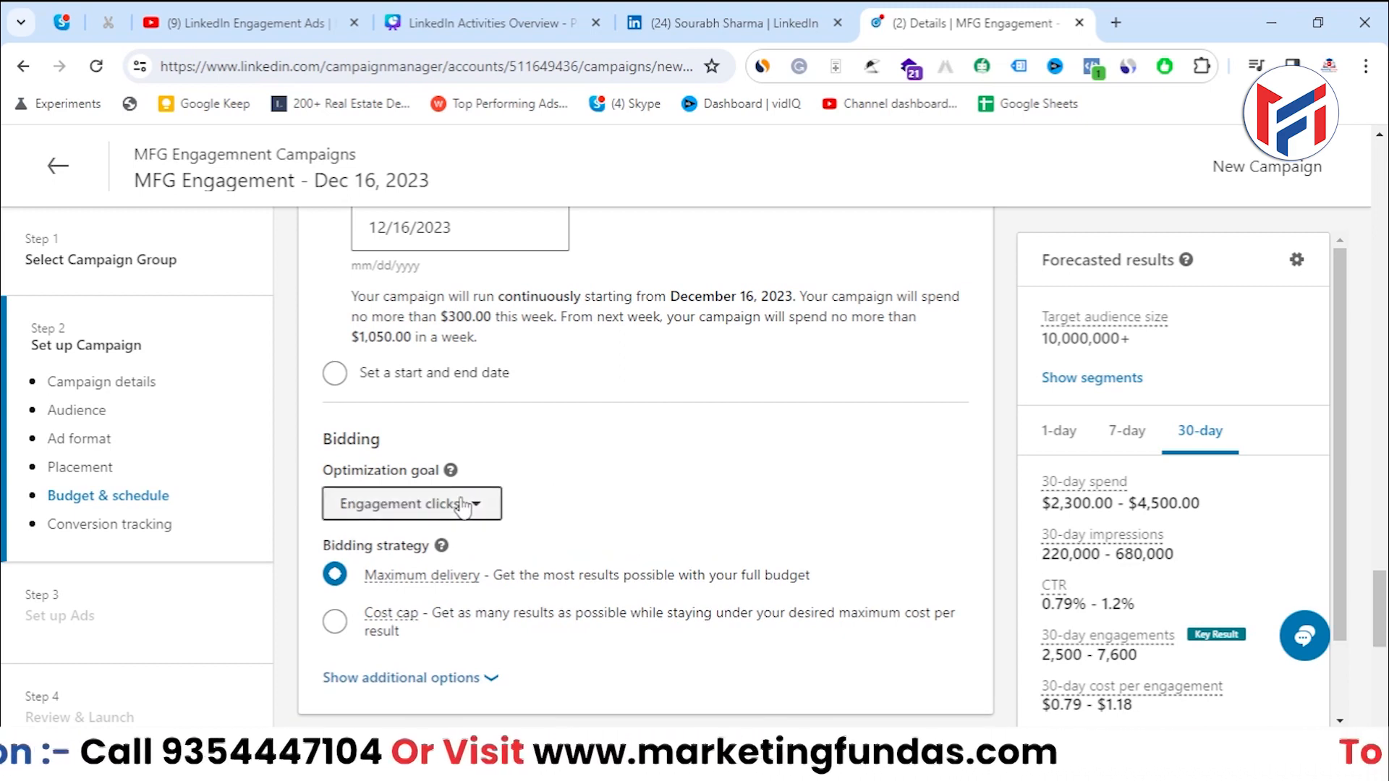
left_click(398, 511)
scroll(525, 611, "down", 2)
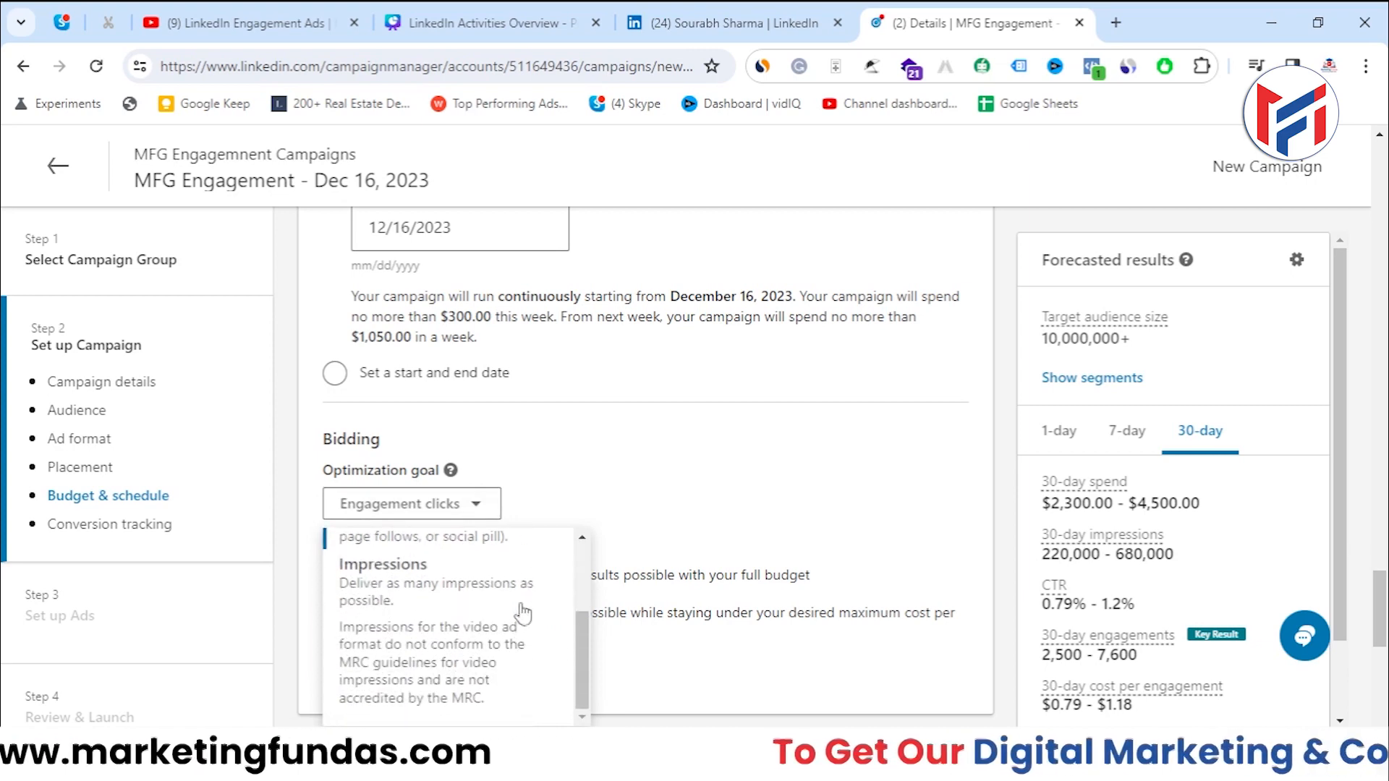
scroll(402, 604, "up", 2)
scroll(412, 615, "down", 2)
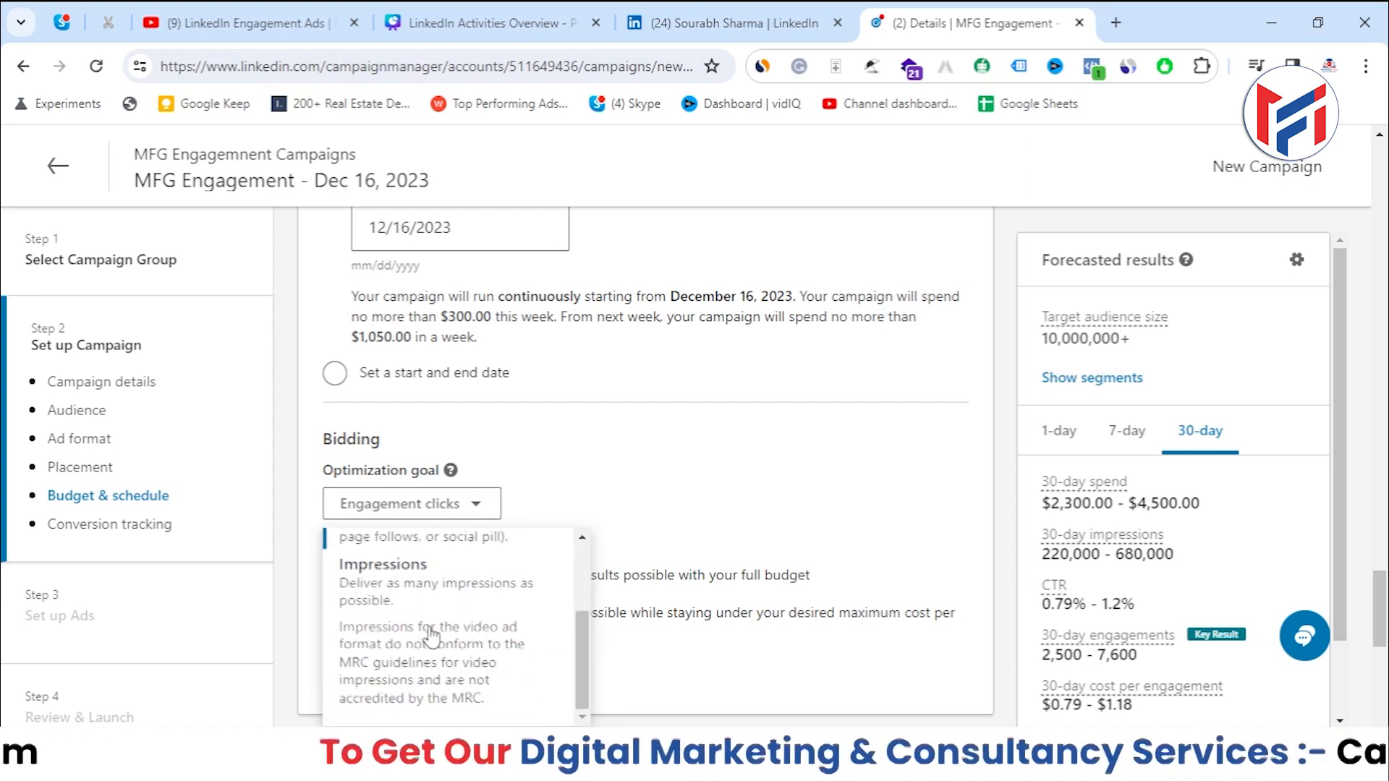
scroll(427, 629, "up", 2)
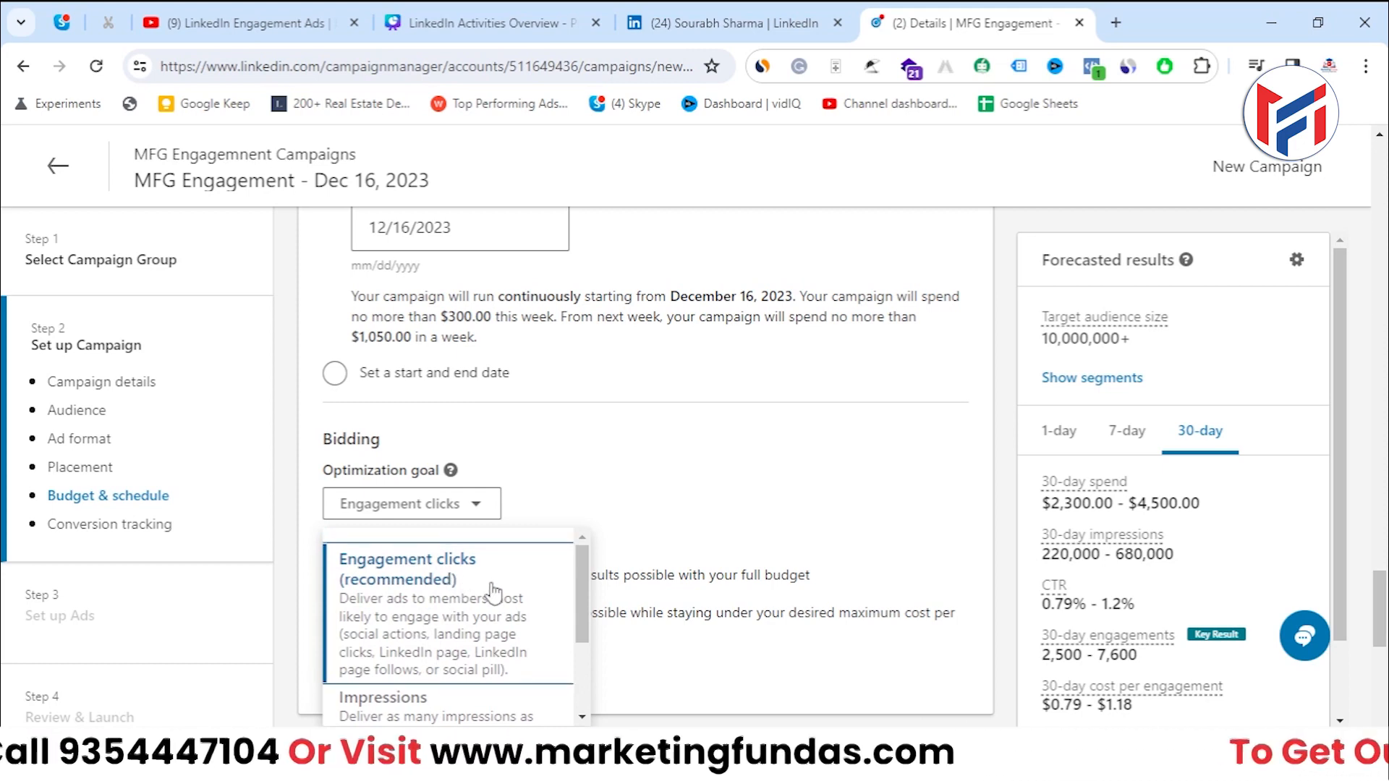
left_click_drag(582, 588, 587, 691)
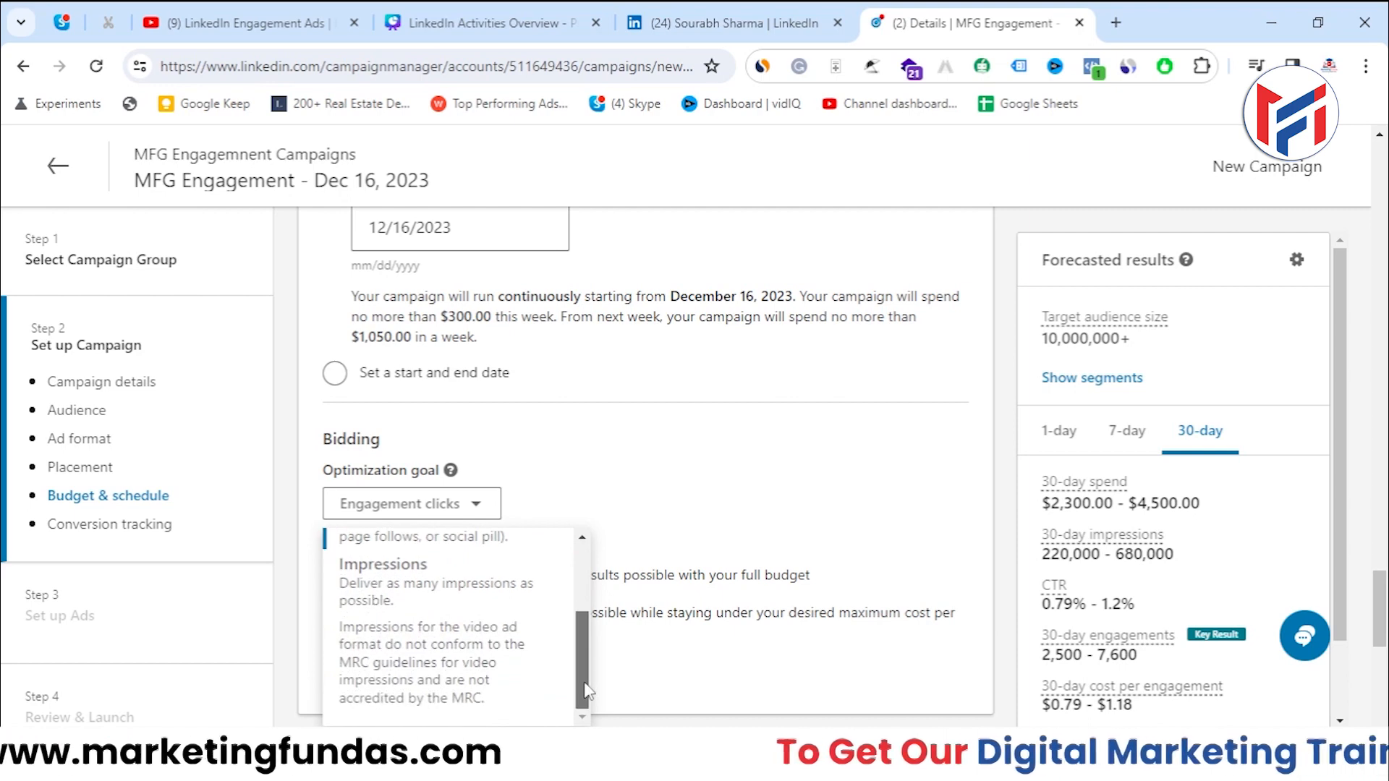
scroll(597, 662, "up", 5)
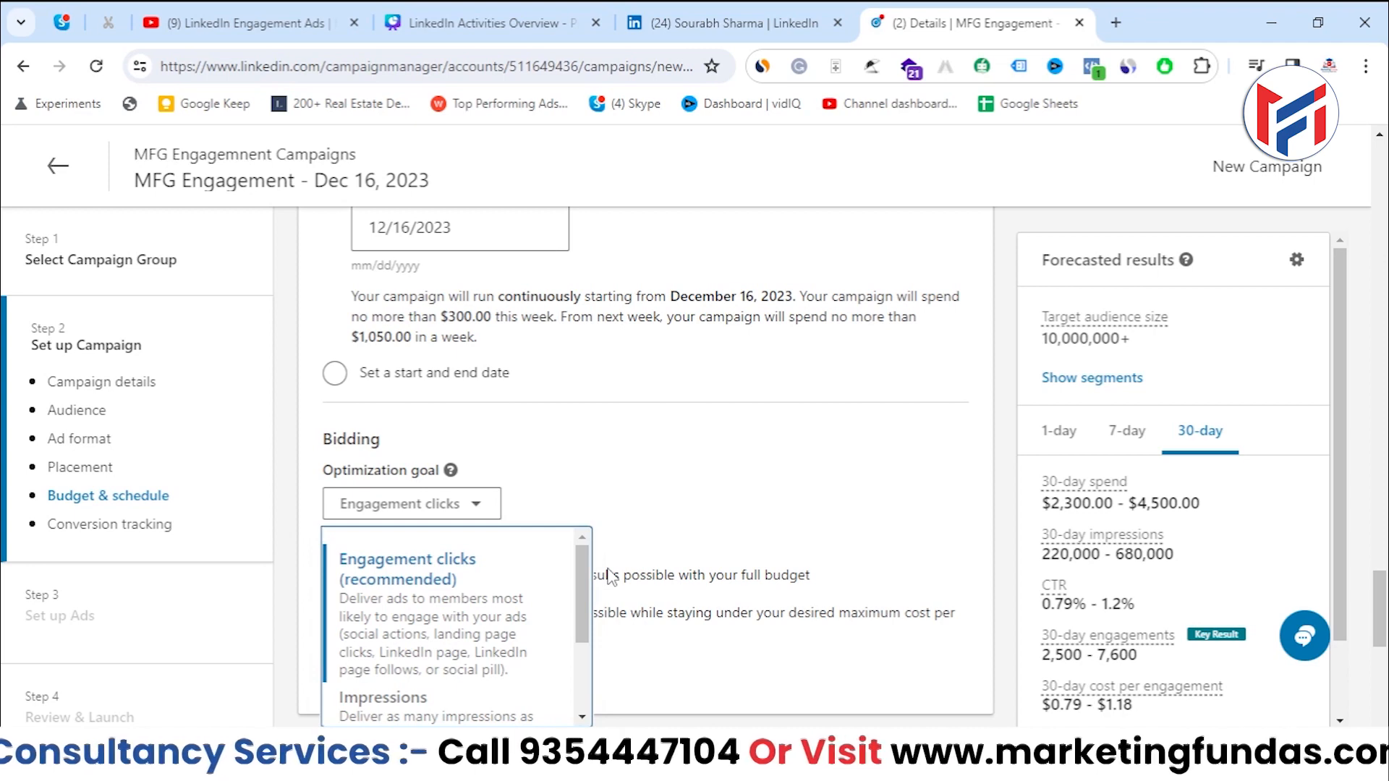
scroll(781, 547, "down", 2)
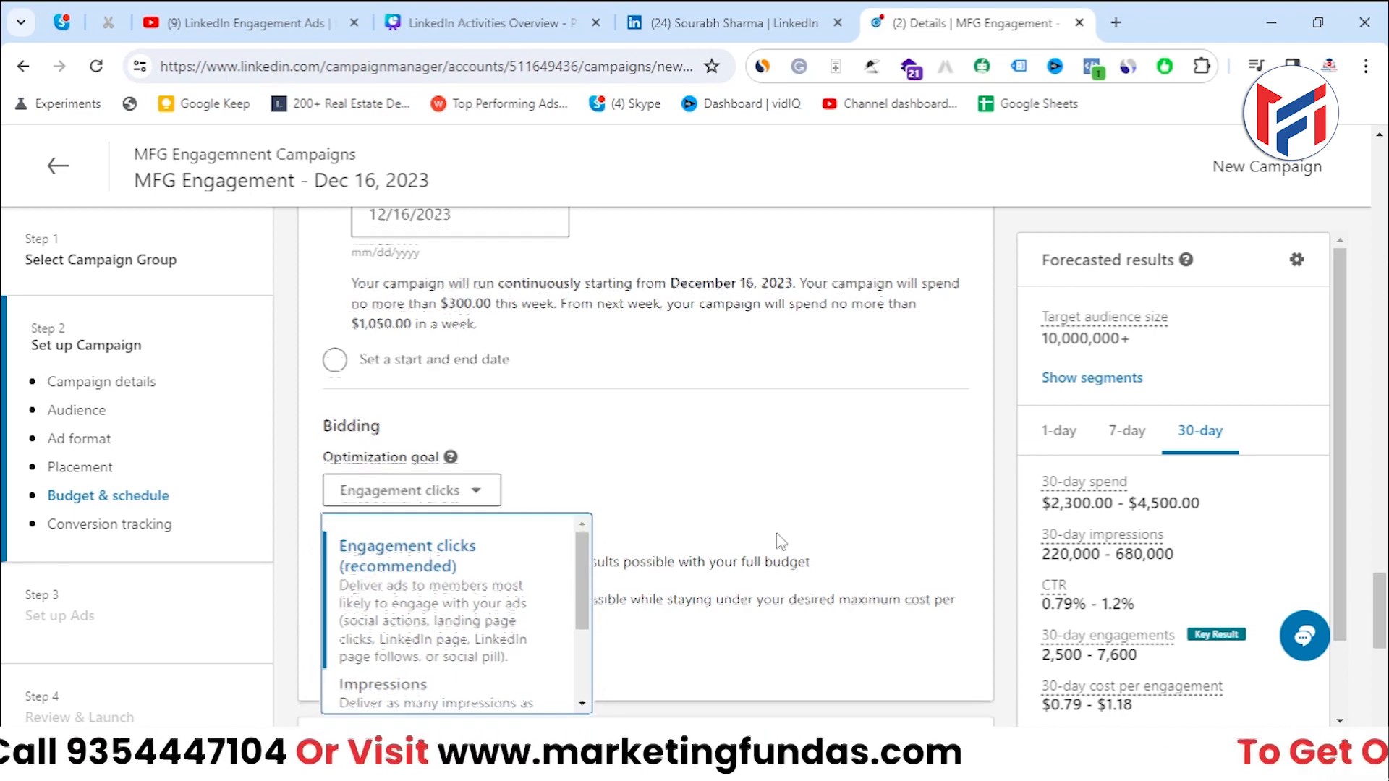
left_click(465, 409)
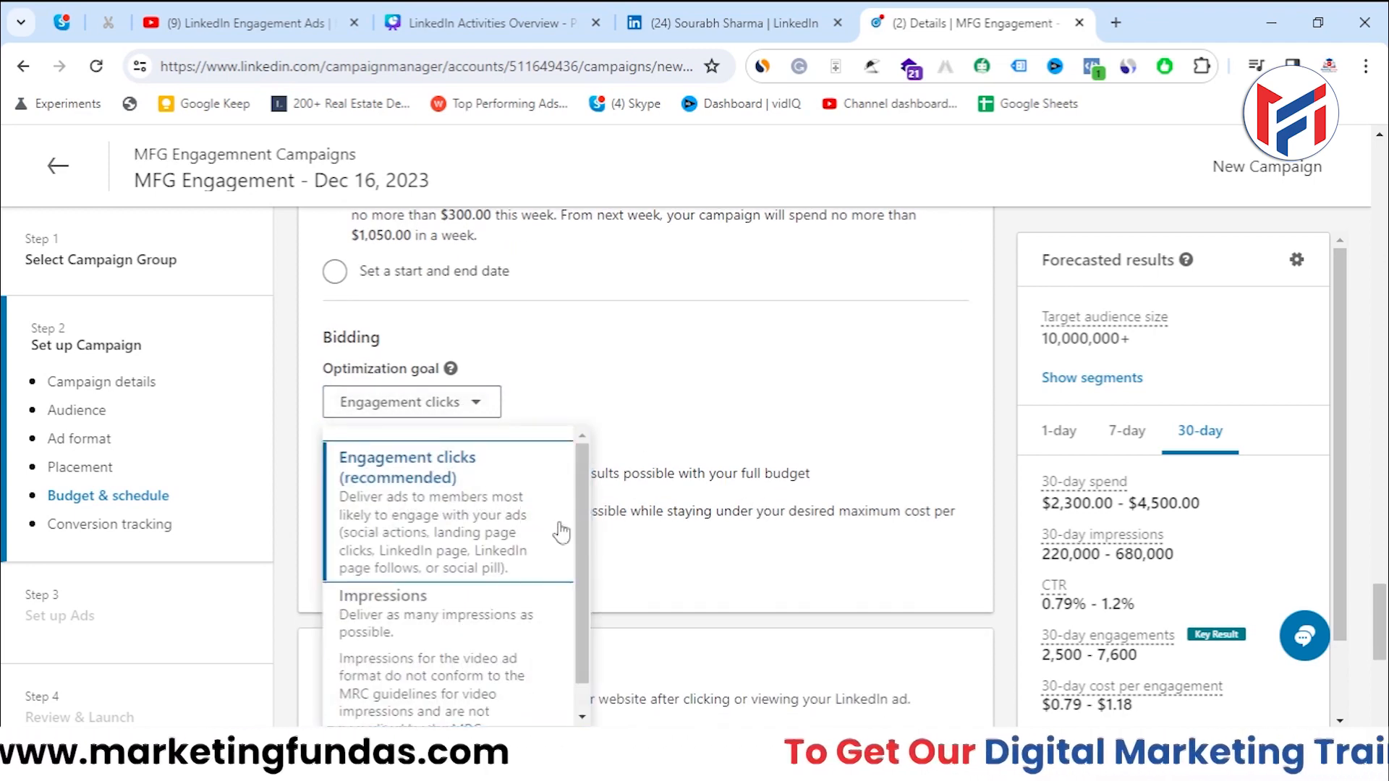
Read the Impressions description among the optimization goals and close the list, keeping Engagement clicks
scroll(447, 619, "down", 1)
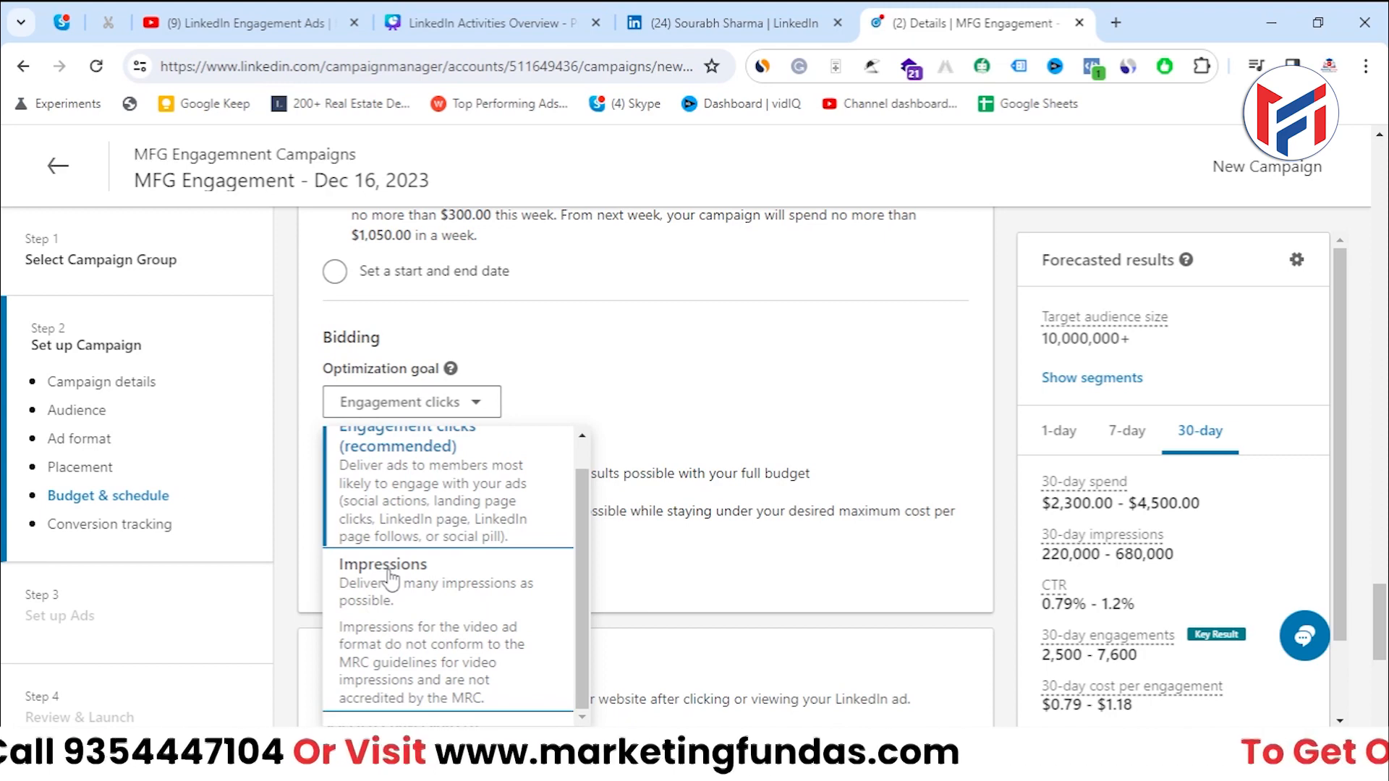
left_click(637, 572)
scroll(653, 568, "up", 1)
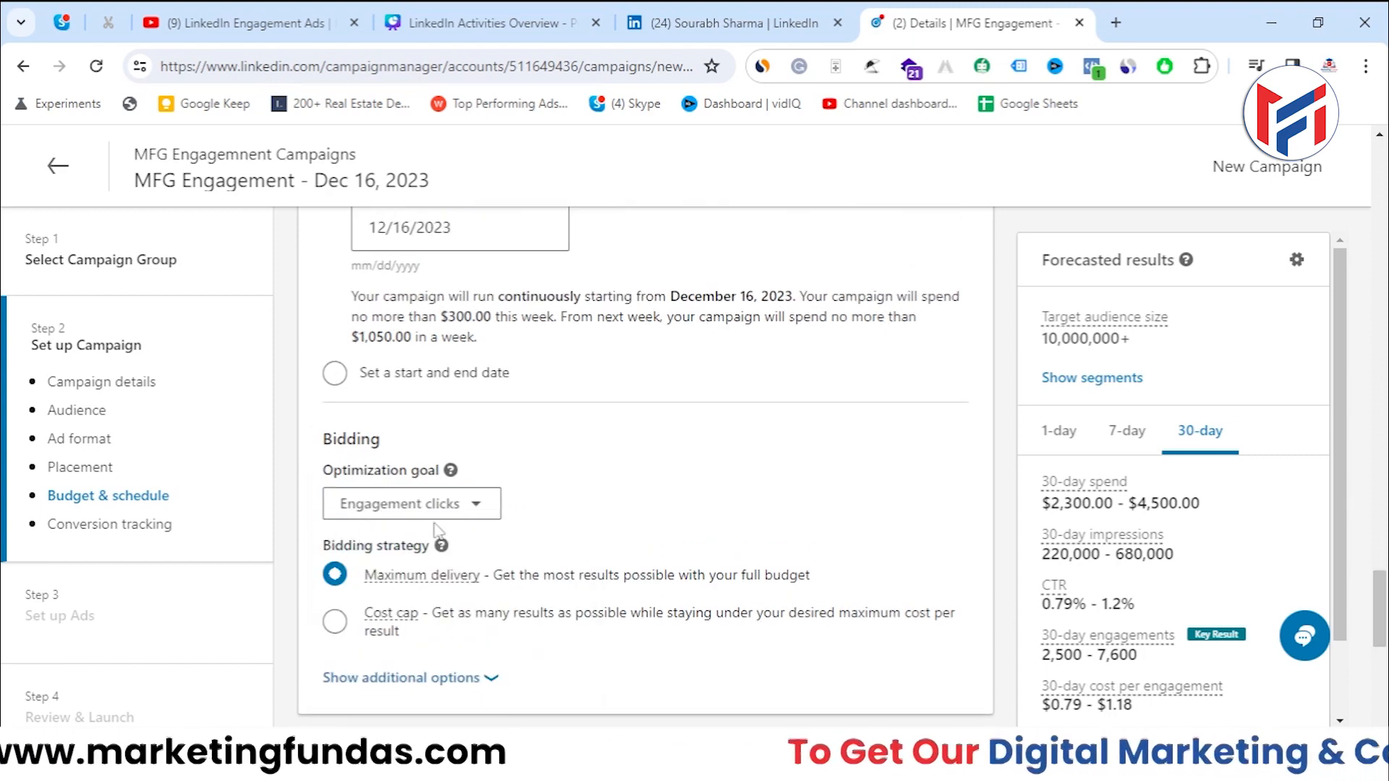
Show the additional bidding strategy options and read the cost cap description
scroll(434, 528, "down", 1)
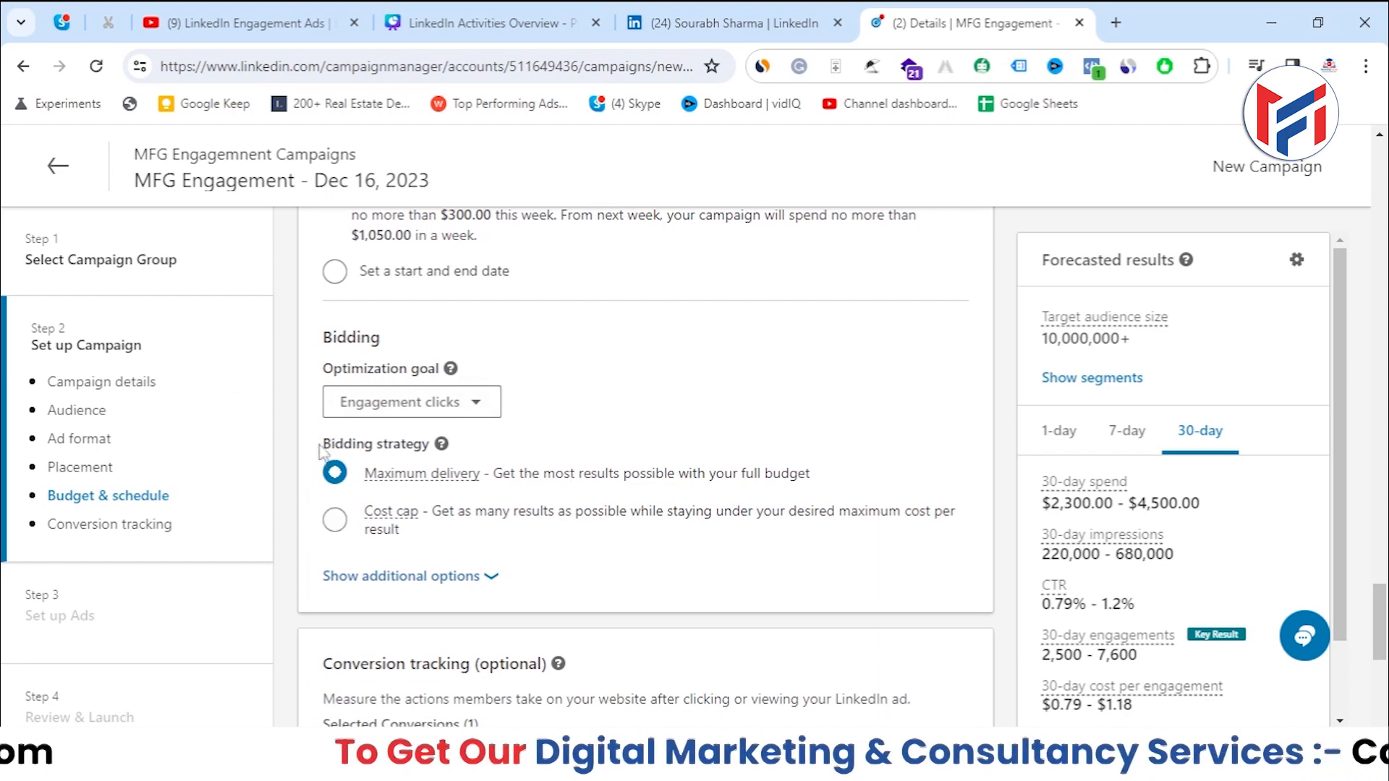
left_click(400, 576)
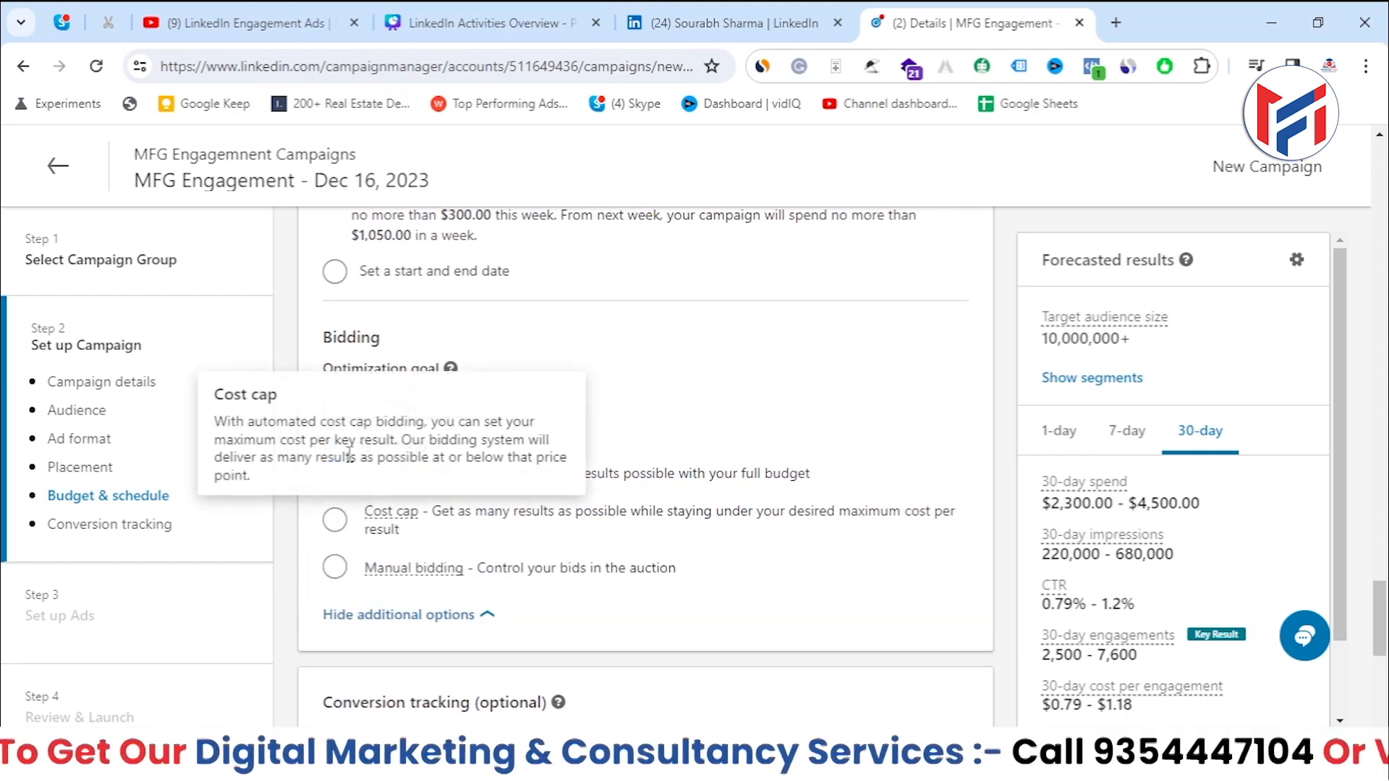
left_click(613, 477)
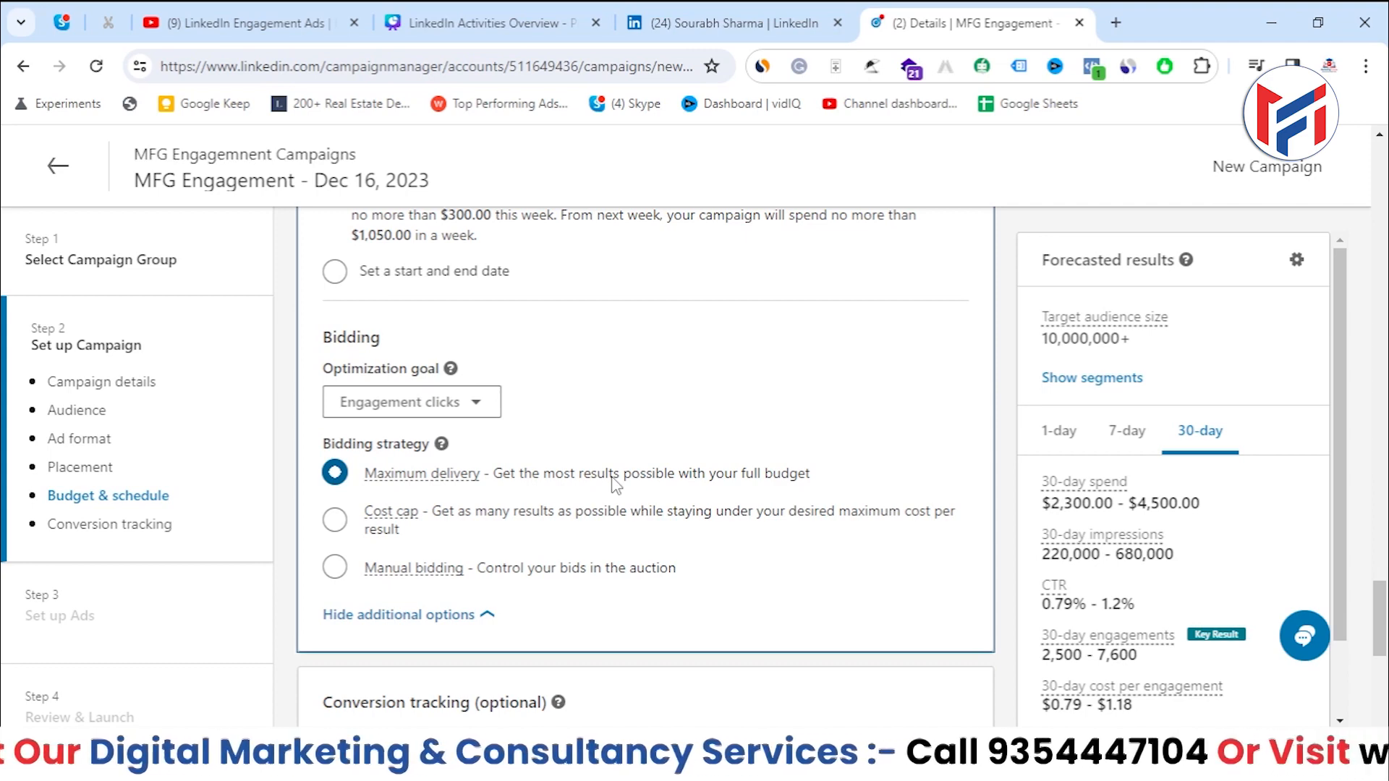
Switch the bidding strategy to cost cap and examine the recommended amount and similar advertisers' spending range per engagement click
left_click(334, 520)
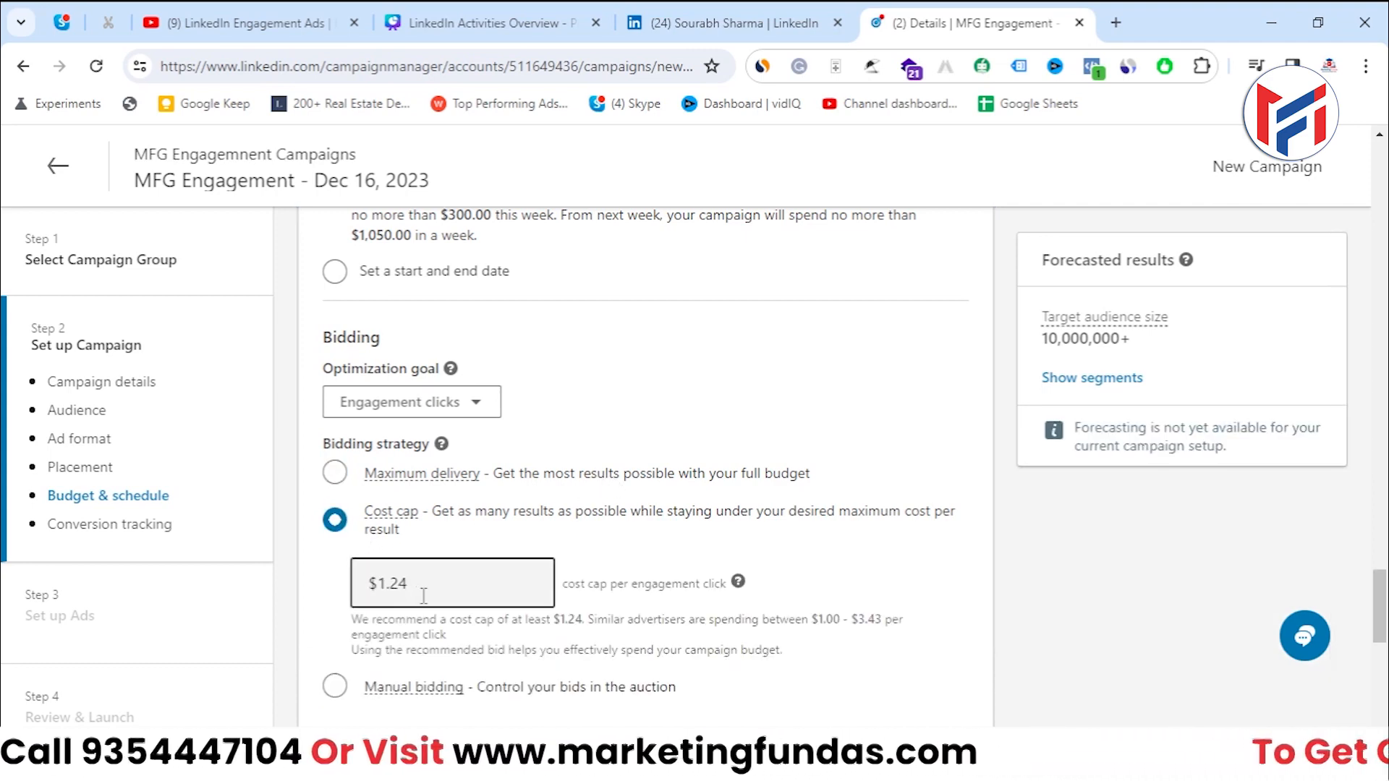
left_click_drag(400, 585, 371, 592)
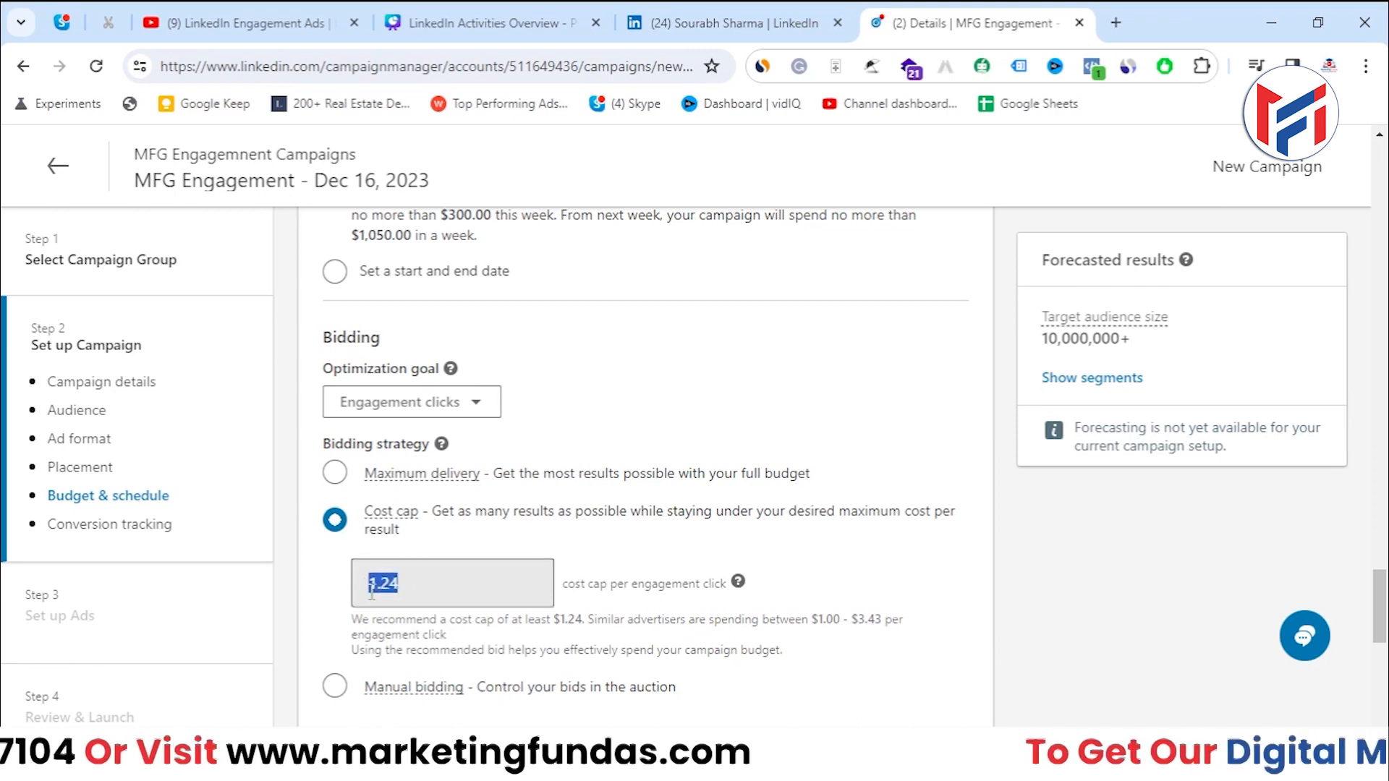
left_click(425, 620)
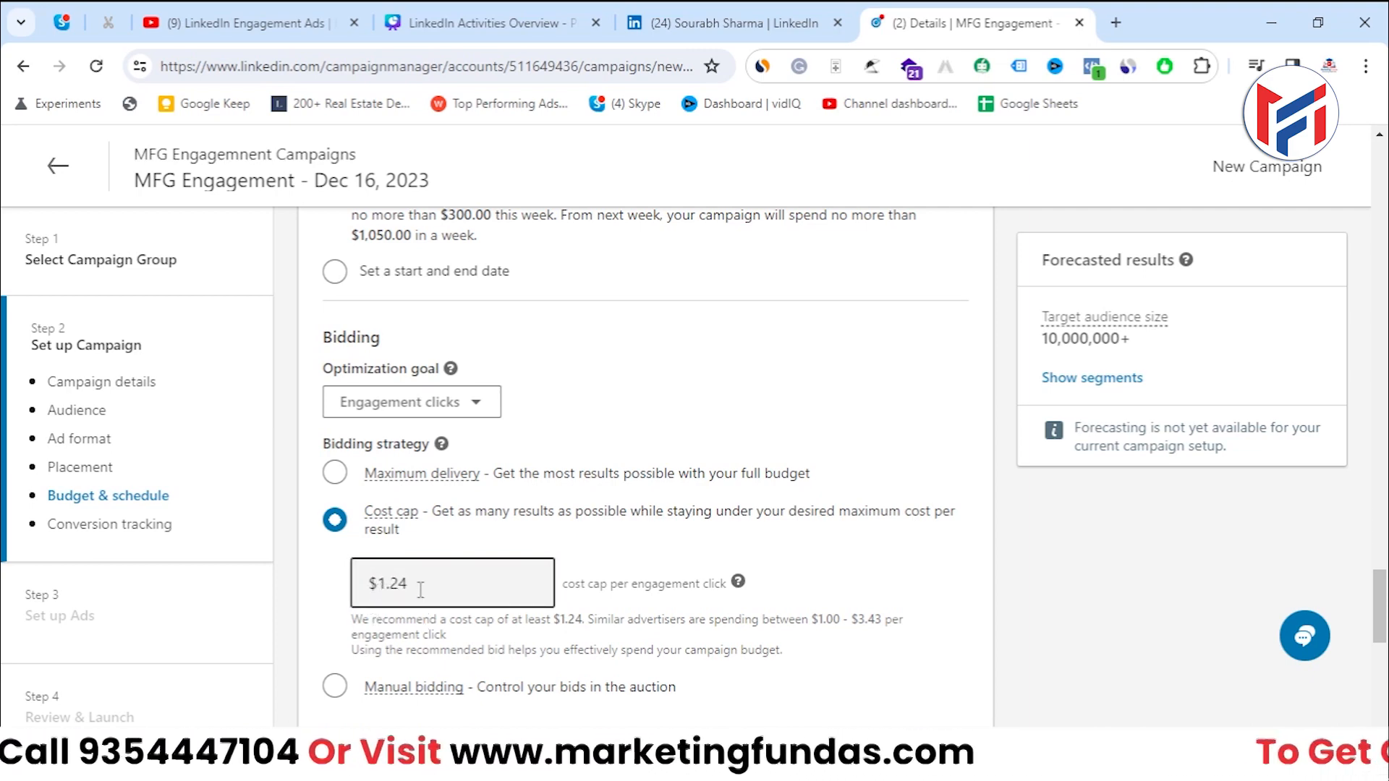
scroll(708, 608, "down", 1)
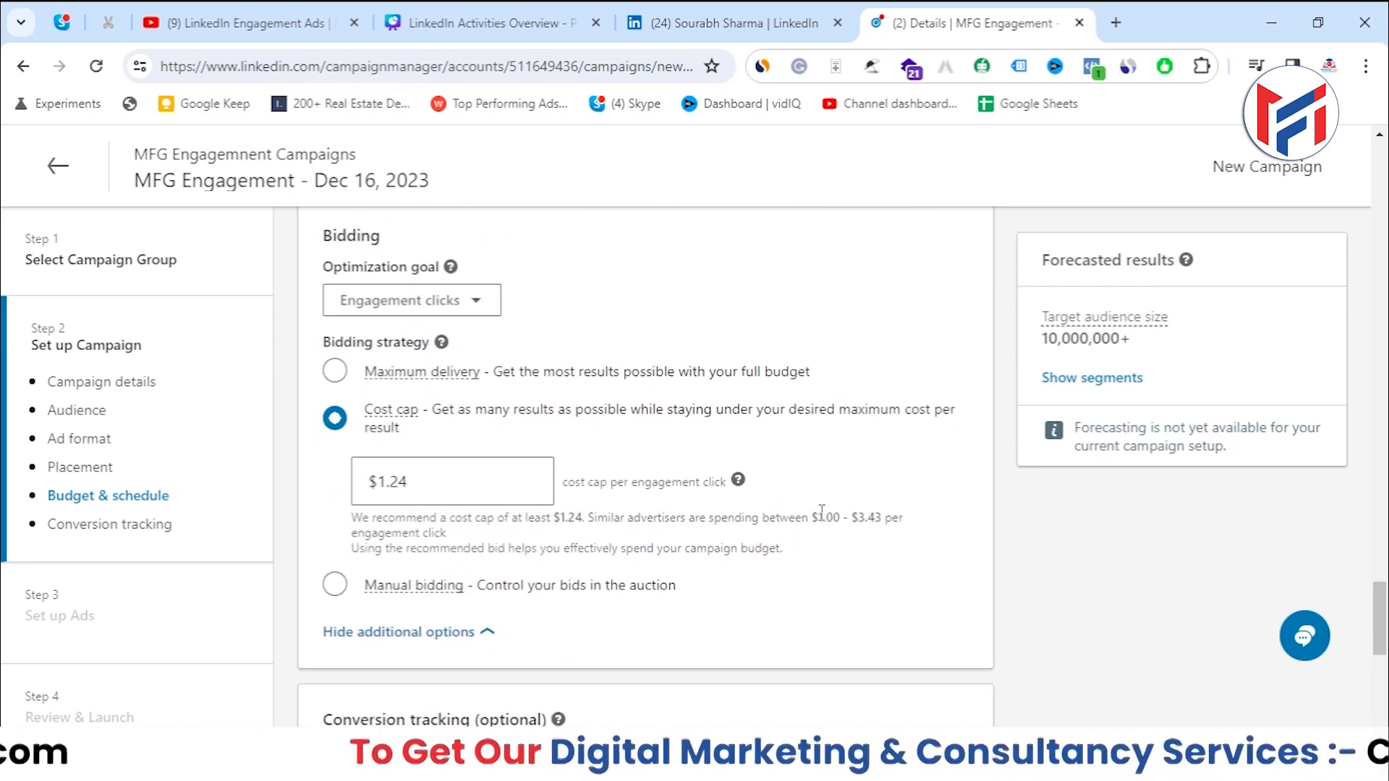
left_click_drag(819, 515, 884, 521)
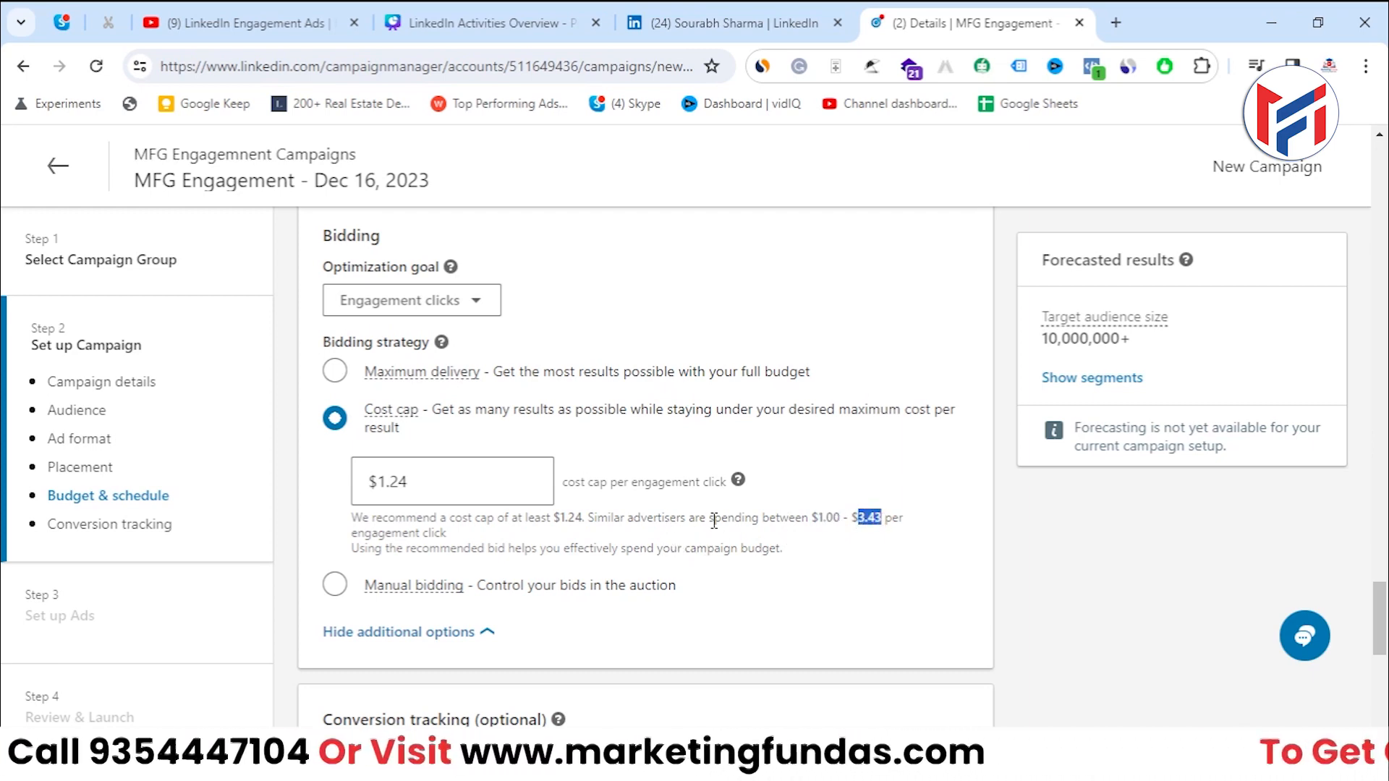
Clear the cost cap amount and set the bidding strategy back to maximum delivery
left_click(449, 479)
left_click_drag(398, 483, 367, 483)
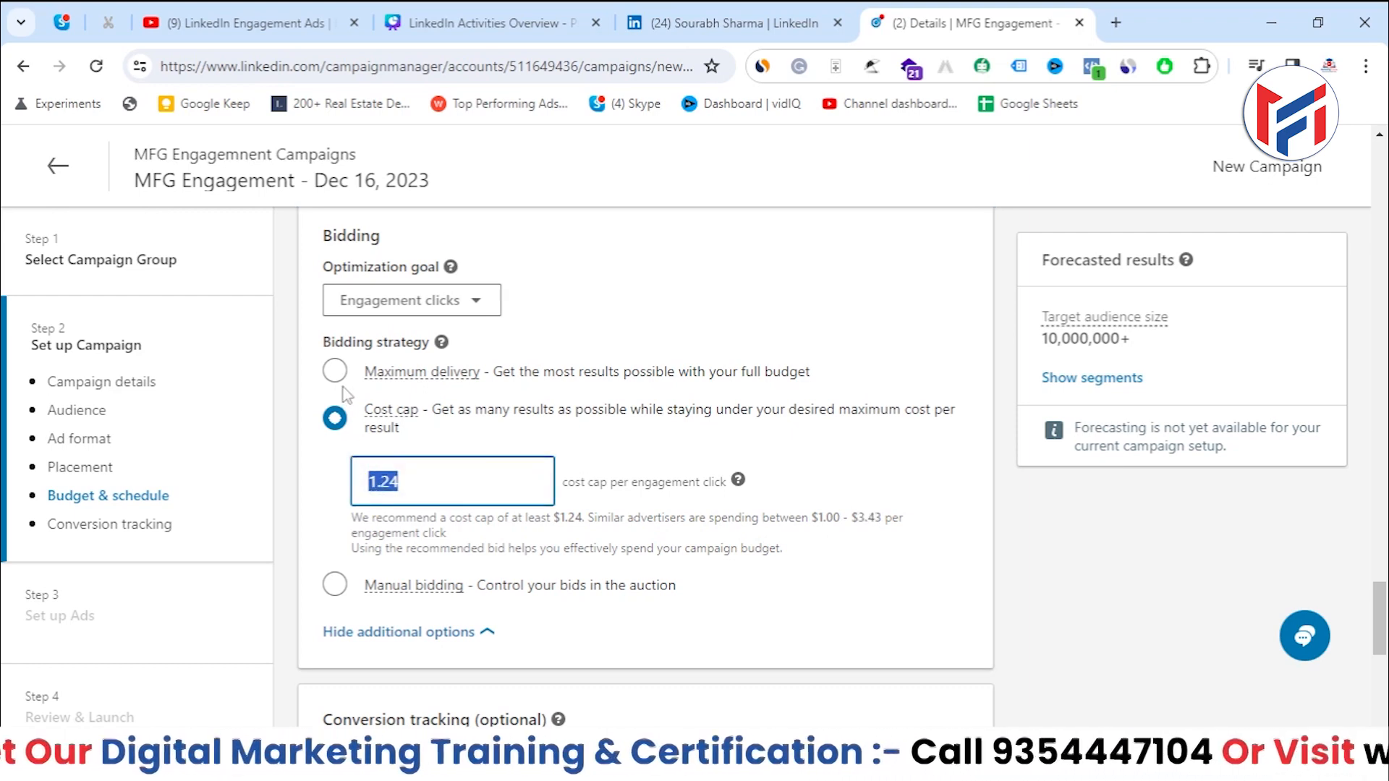
key("BackSpace")
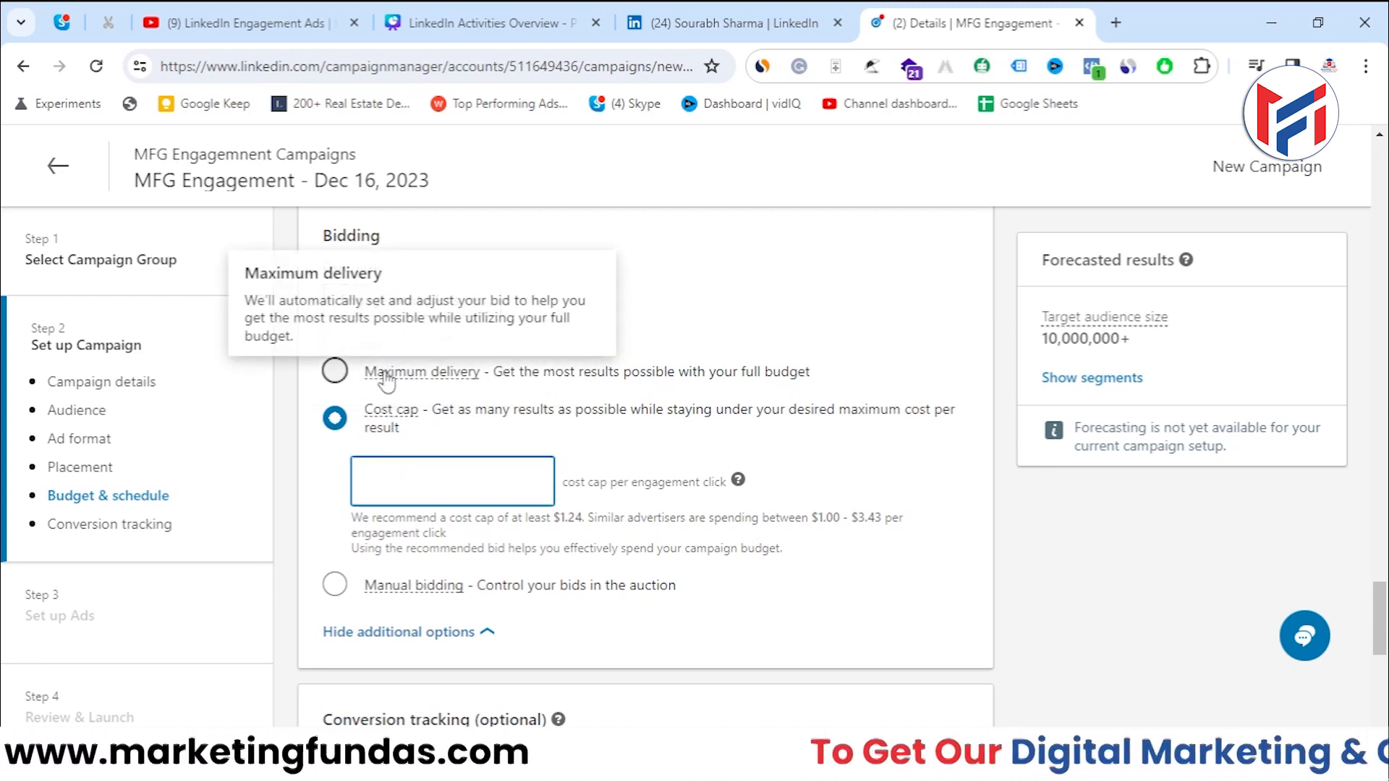
left_click(337, 373)
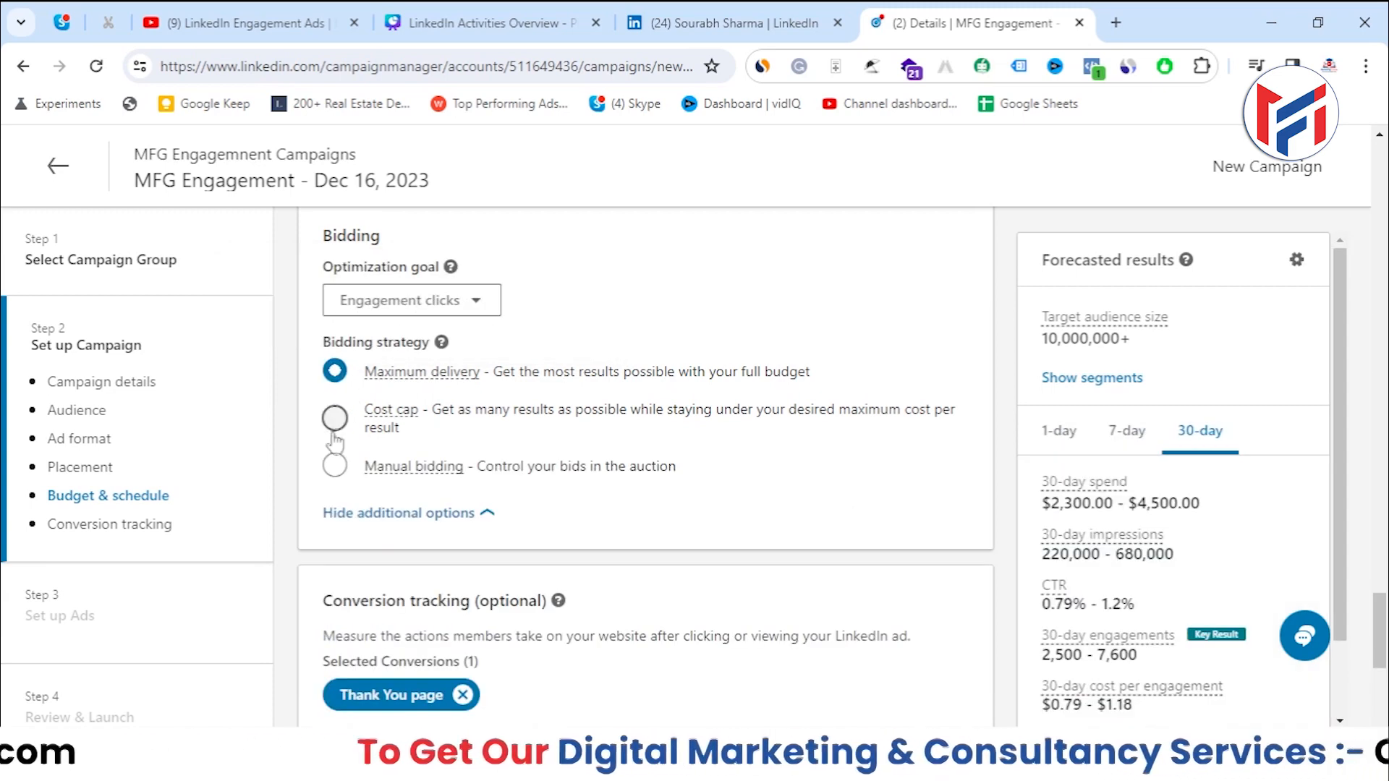
Try the manual bidding and cost cap strategies, finishing with maximum delivery selected
mouse_move(442, 472)
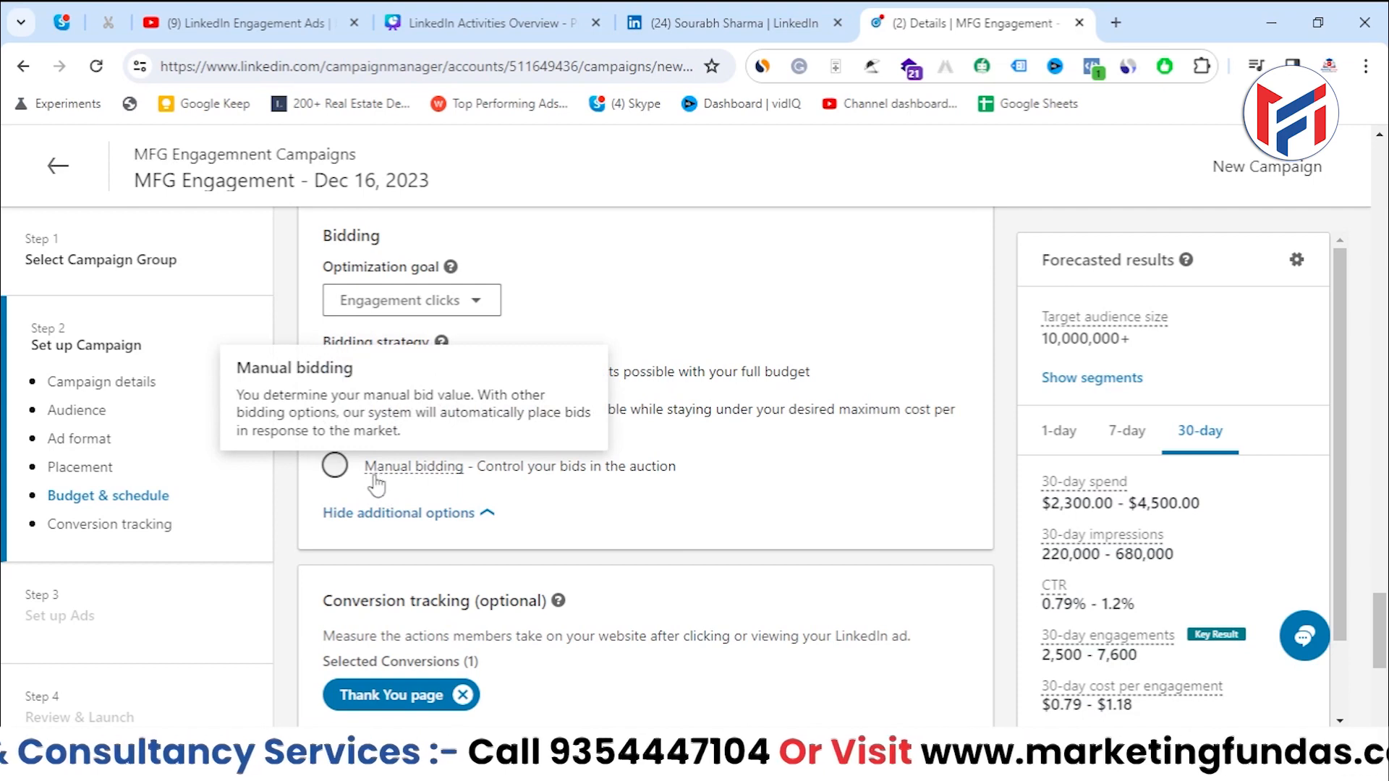
left_click(334, 467)
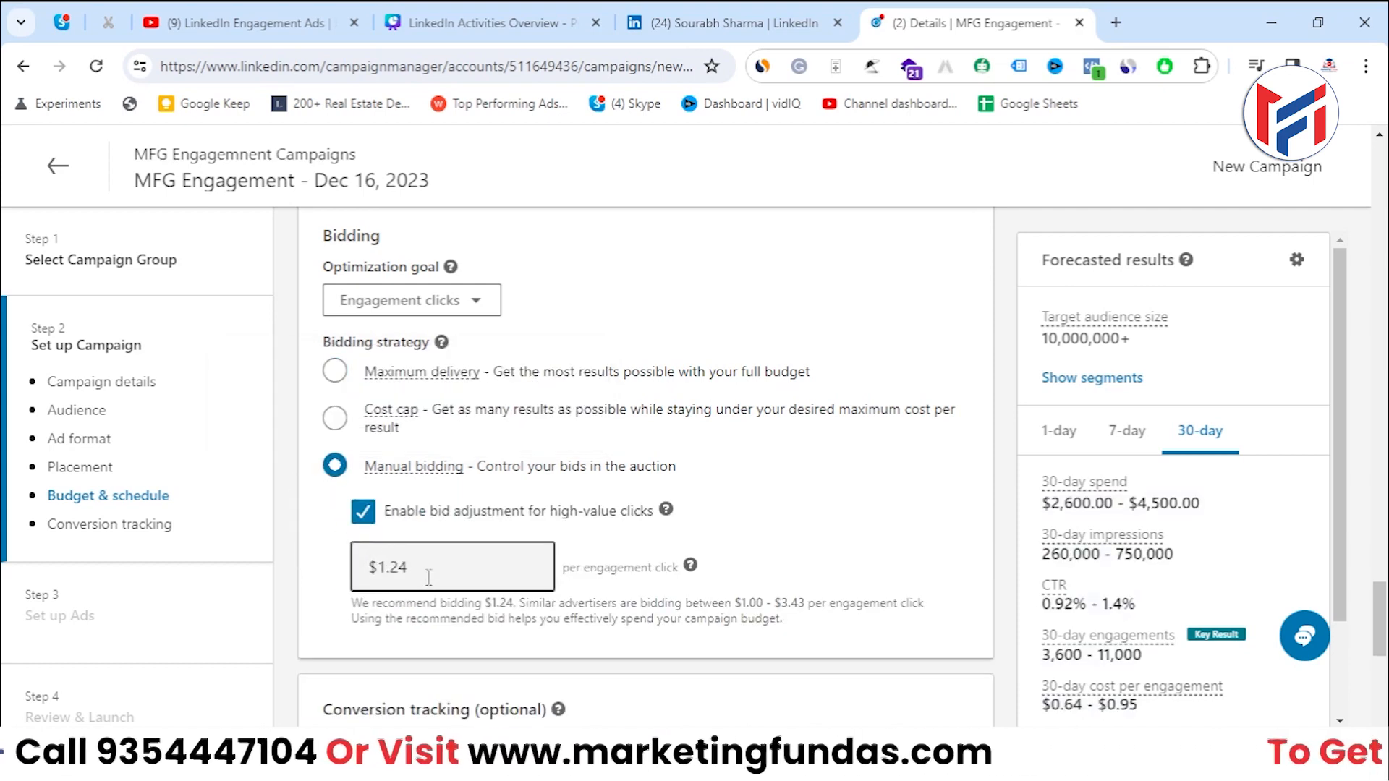
left_click(332, 417)
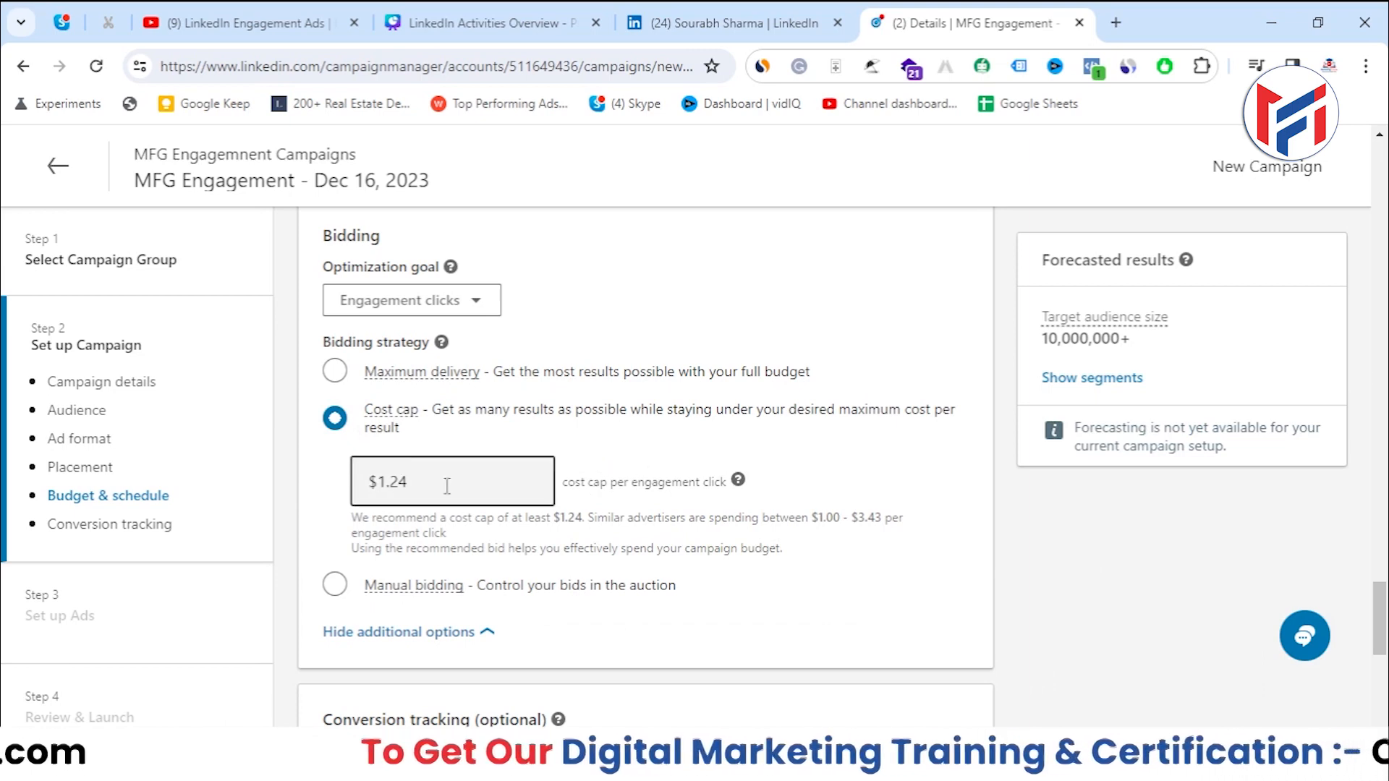
left_click(335, 371)
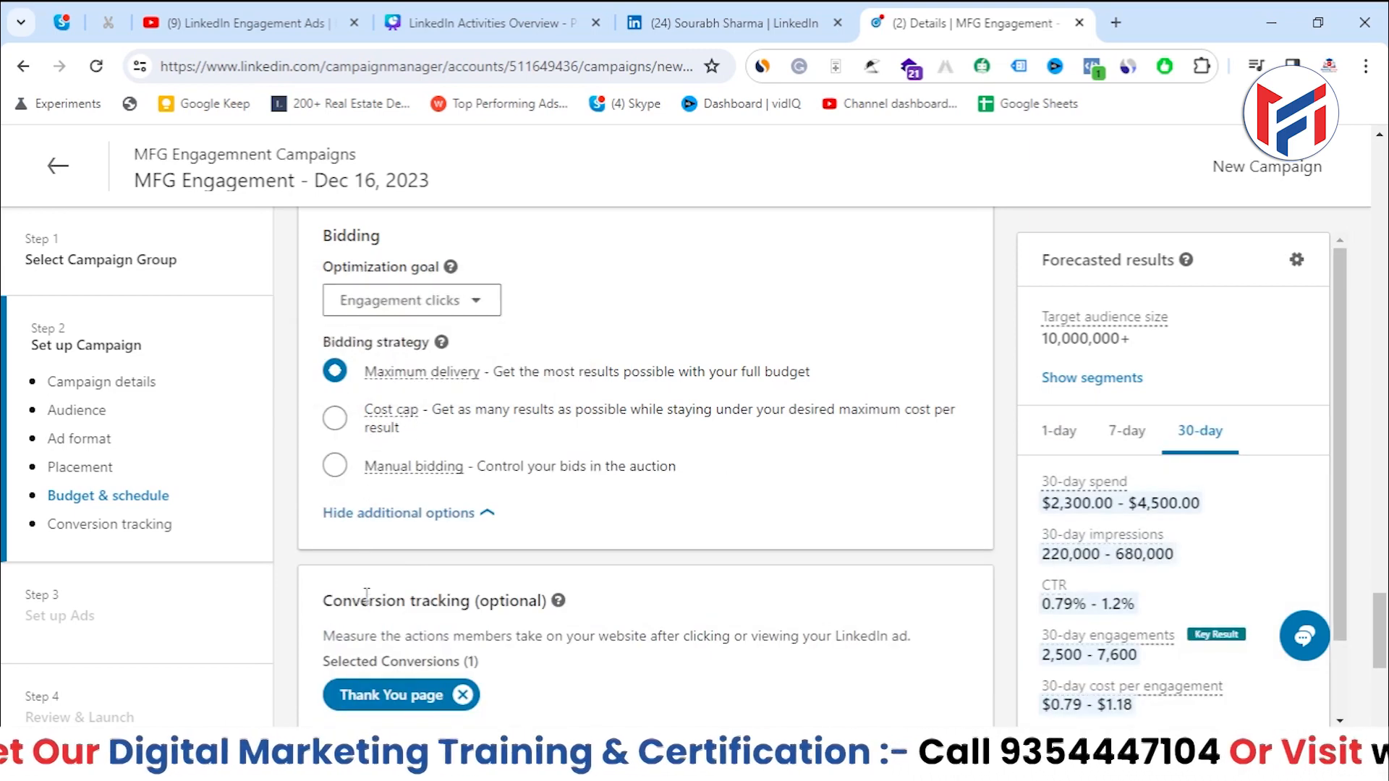
Examine the optional conversion tracking section and its Thank You page conversion
scroll(353, 500, "down", 1)
scroll(348, 528, "up", 1)
scroll(342, 548, "down", 3)
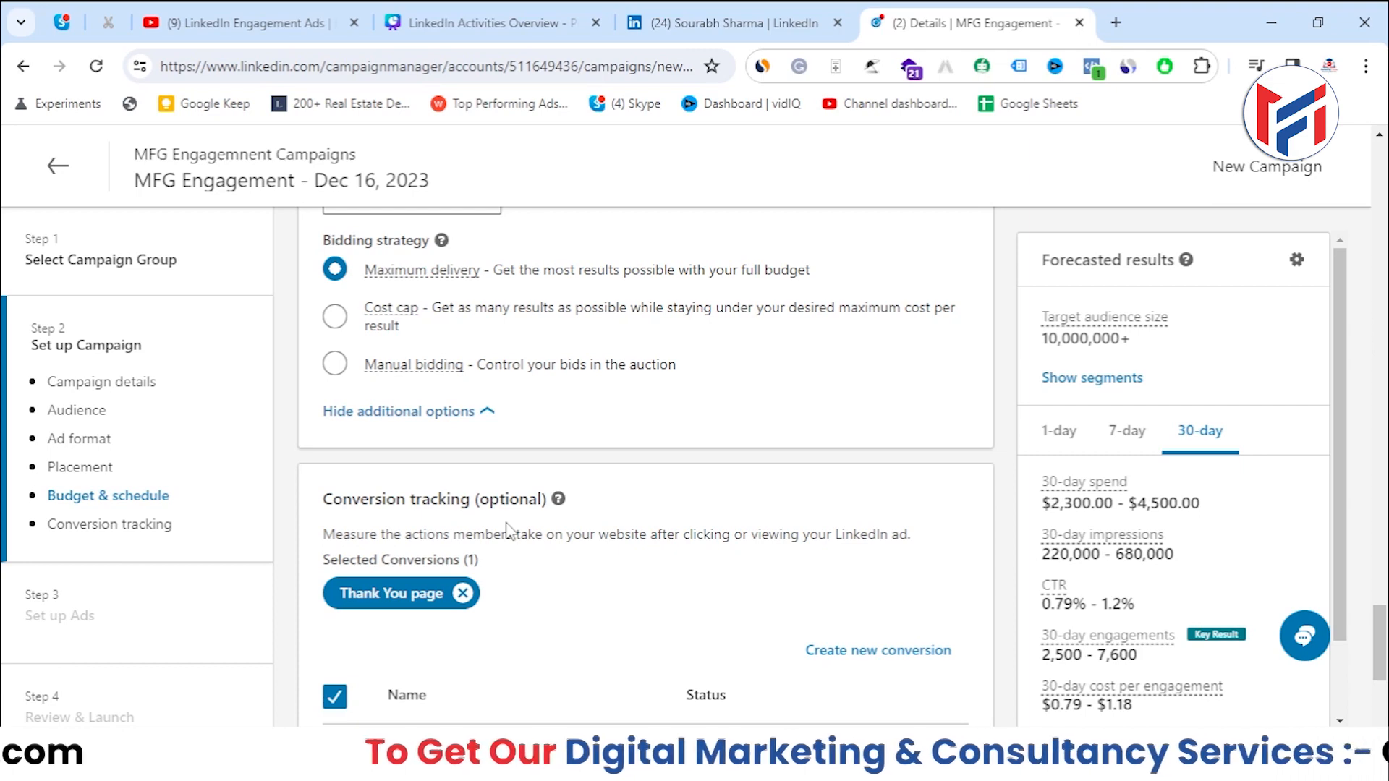
scroll(589, 673, "down", 5)
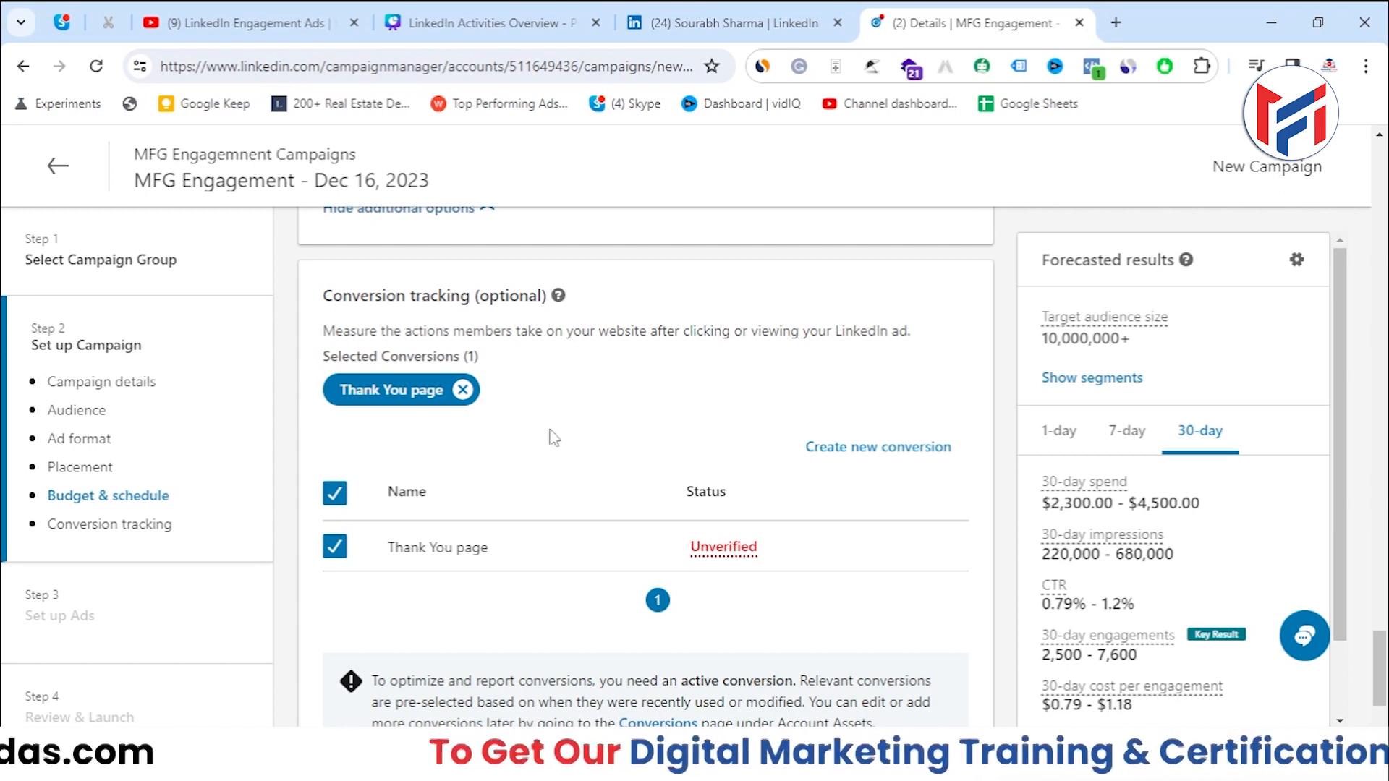
double_click(413, 296)
left_click_drag(540, 296, 490, 295)
scroll(622, 353, "down", 3)
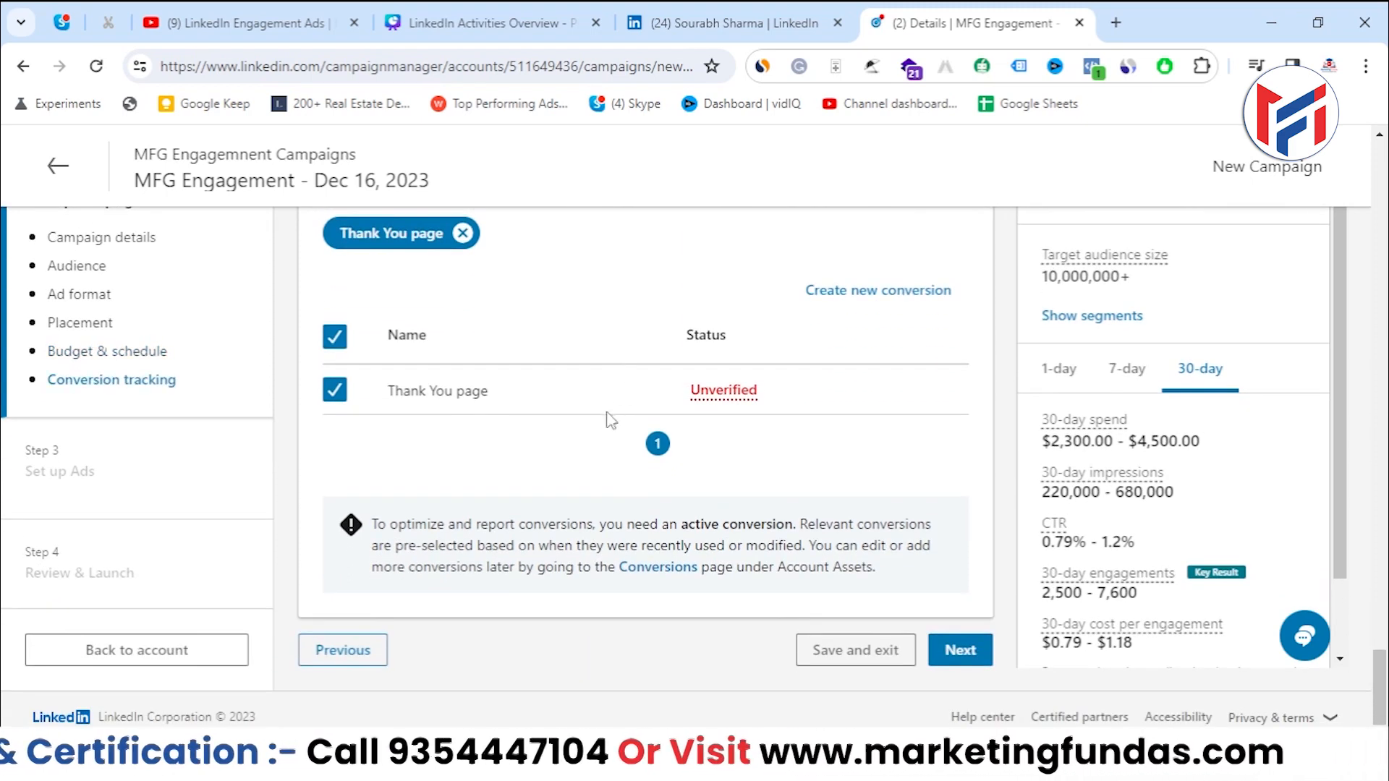
Deselect the Thank You page conversion and save the campaign setup to continue to the ads
left_click(334, 337)
left_click(952, 655)
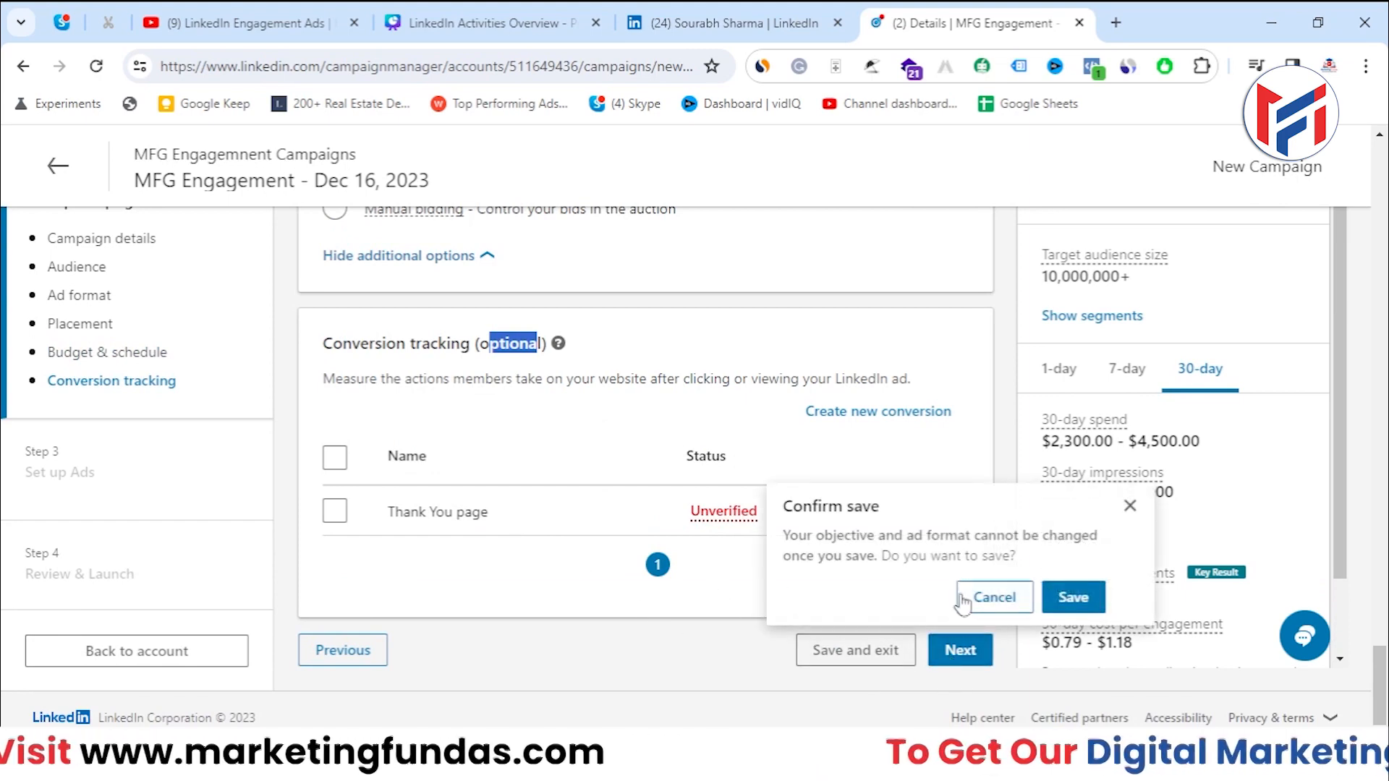
left_click(1071, 601)
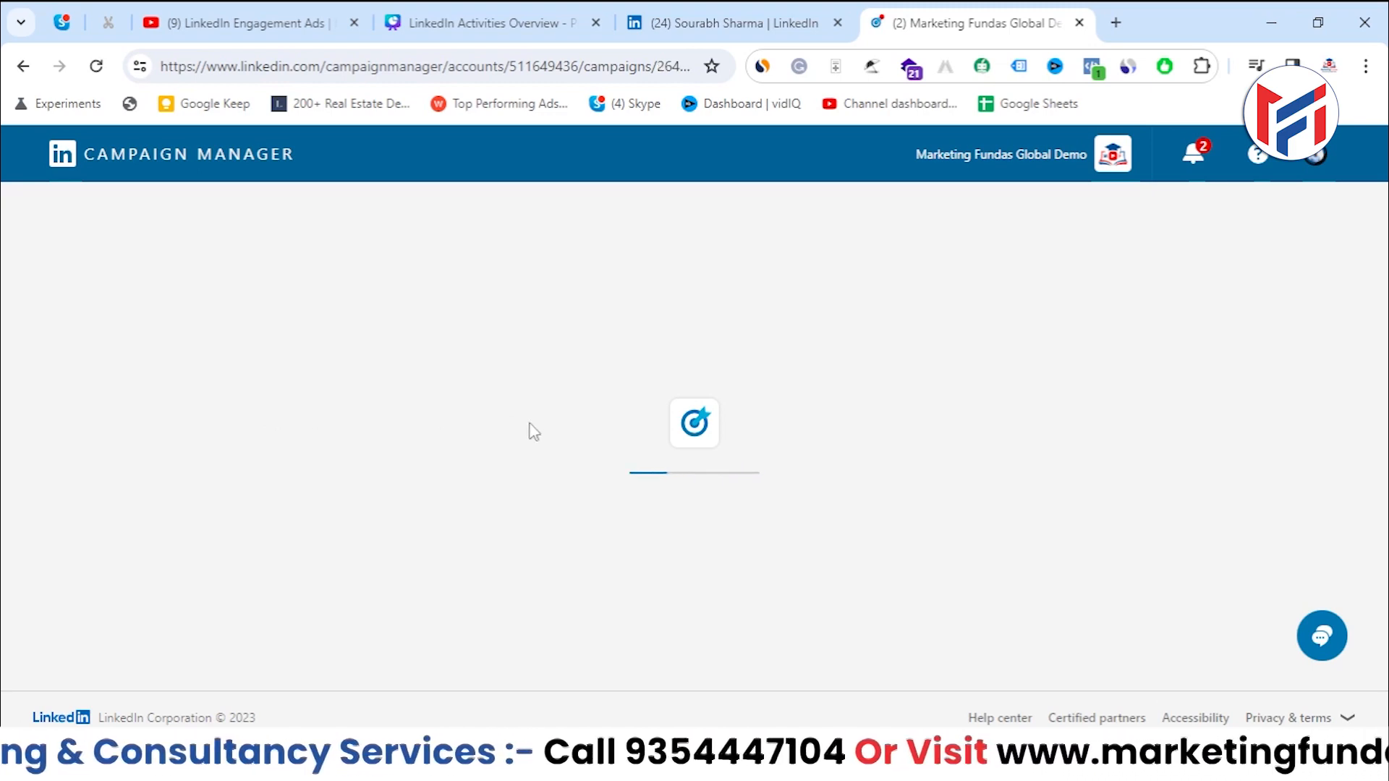
Browse the existing direct sponsored content in the content library and return to the ad setup
scroll(766, 486, "down", 1)
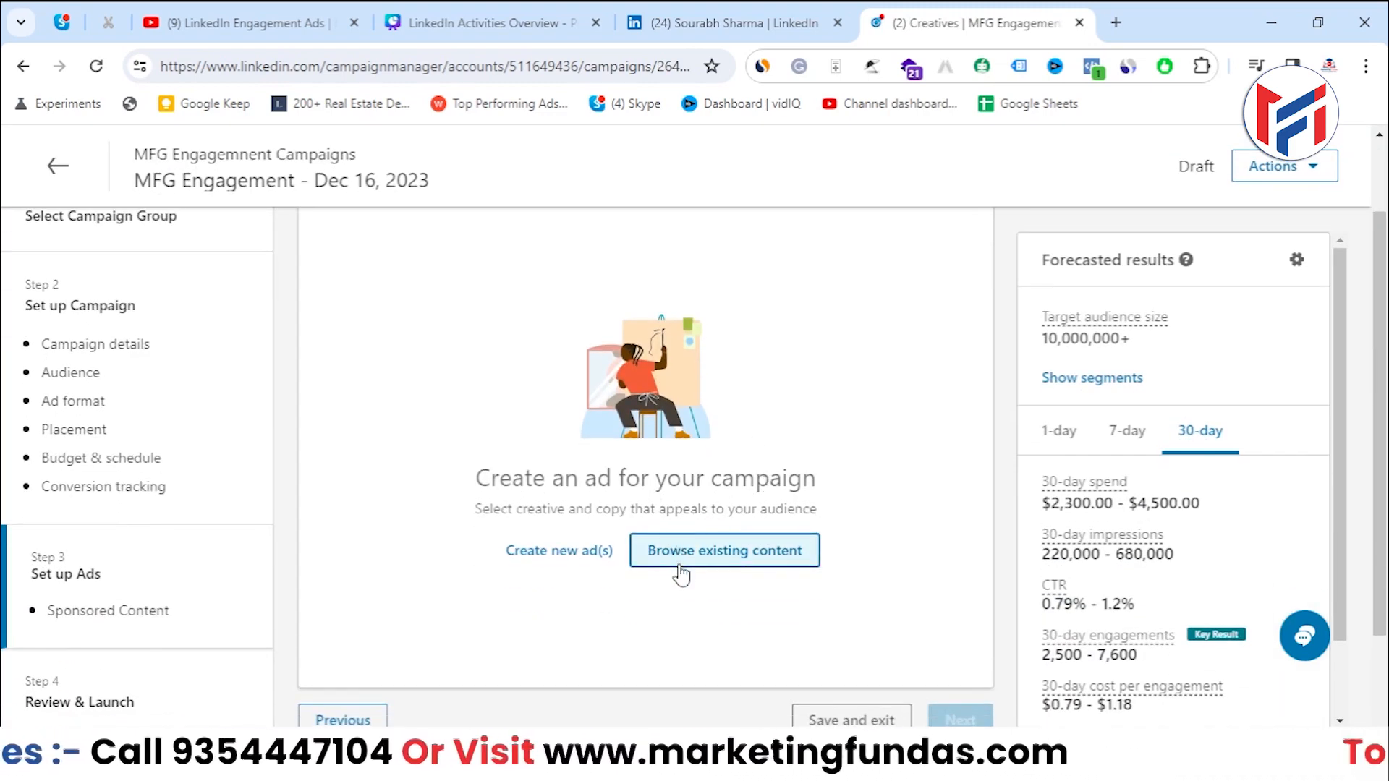
left_click(686, 563)
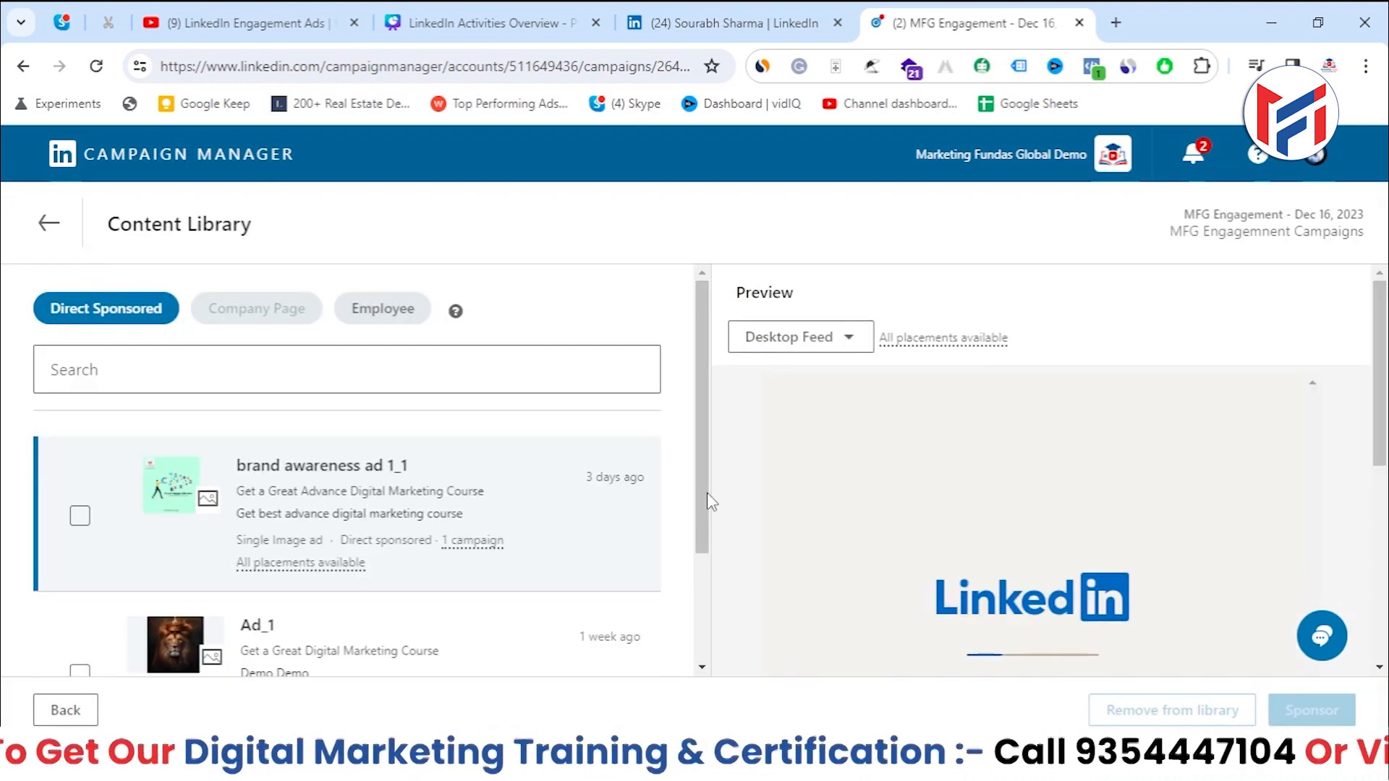
left_click_drag(705, 494, 579, 444)
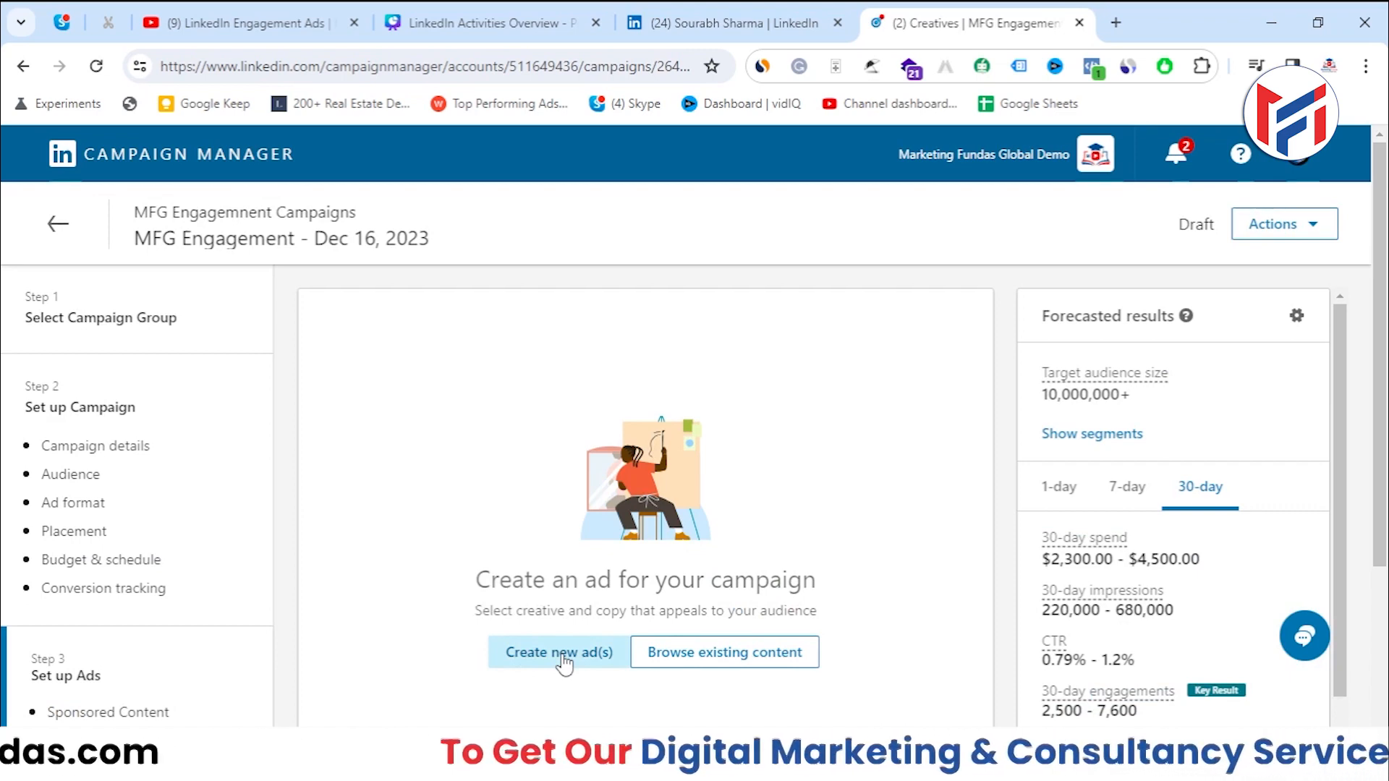
Start a new image ad for the campaign and name it "Engagement Ad"
left_click(565, 653)
left_click(186, 353)
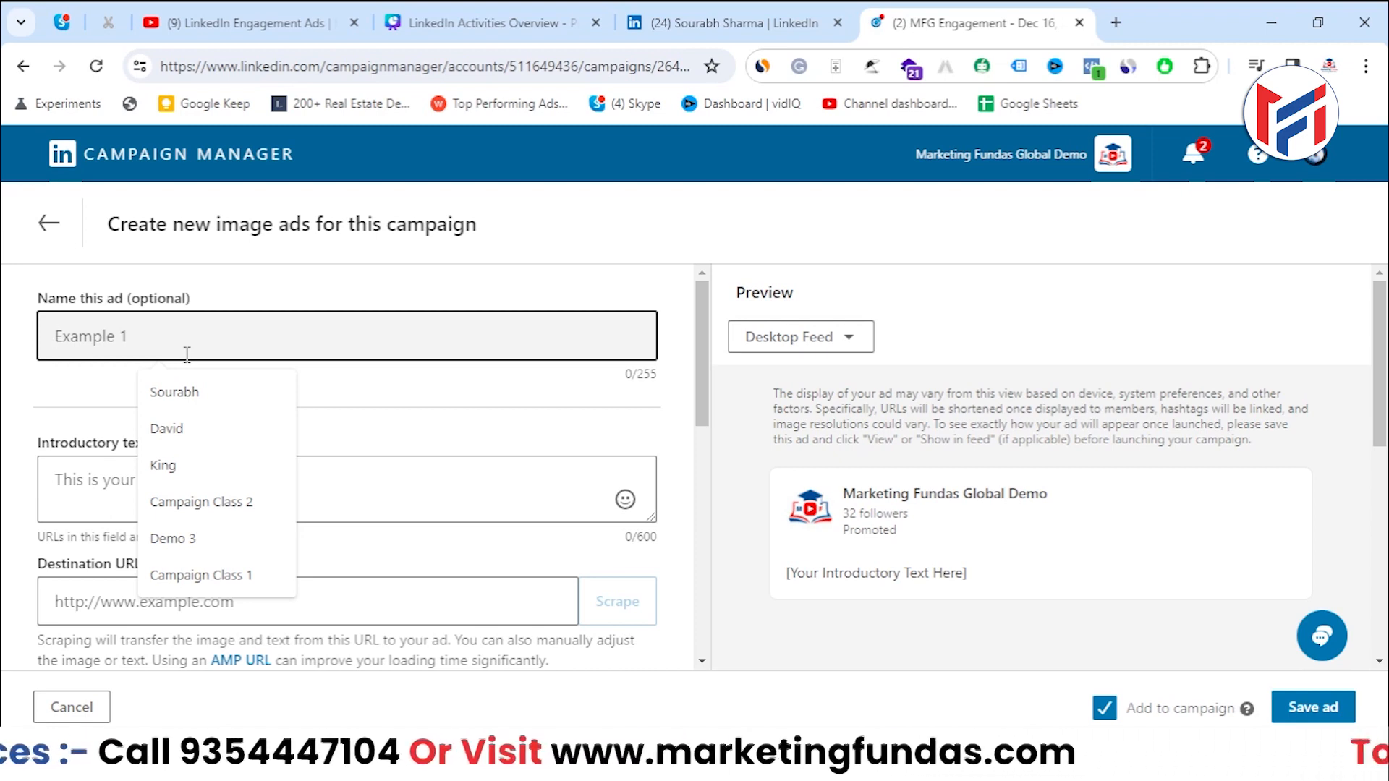
type("S")
key("BackSpace")
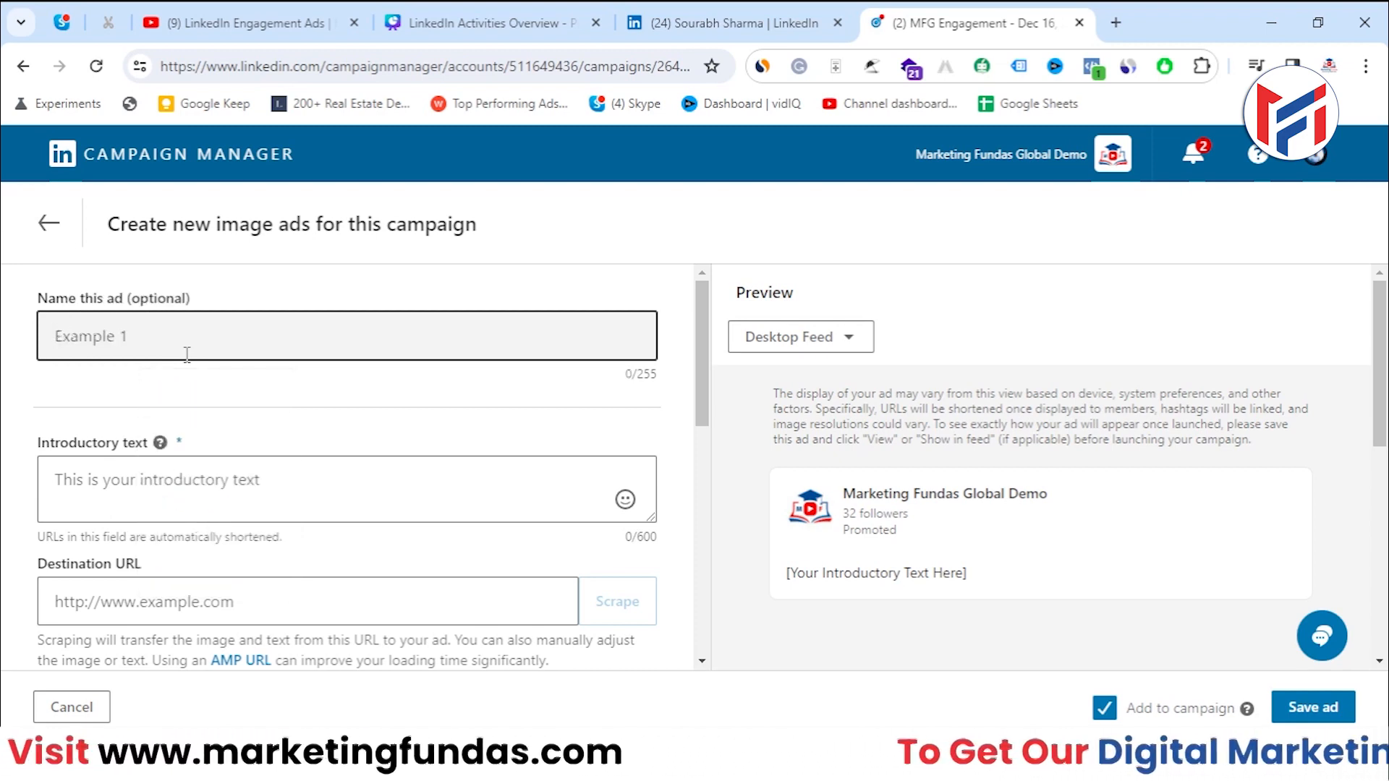
type("Engageme")
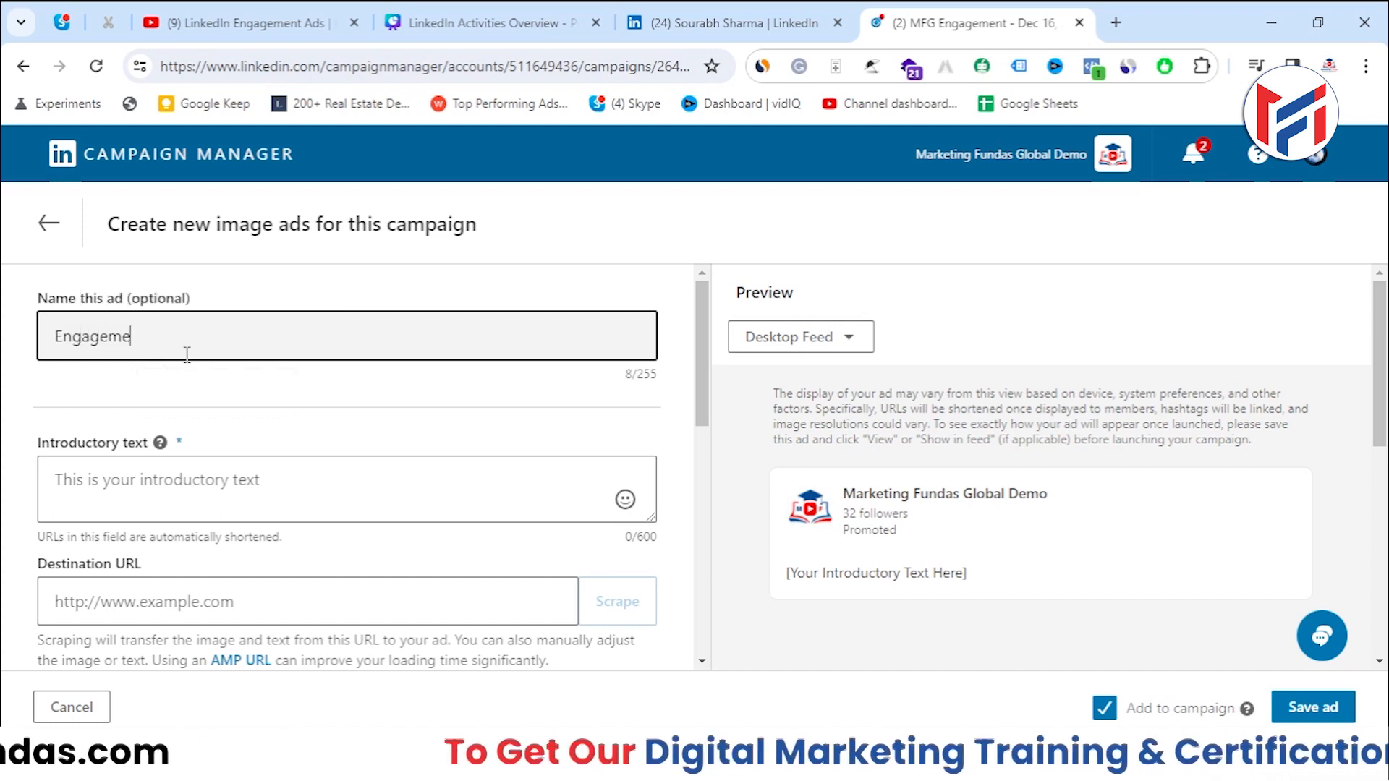
type("nt ")
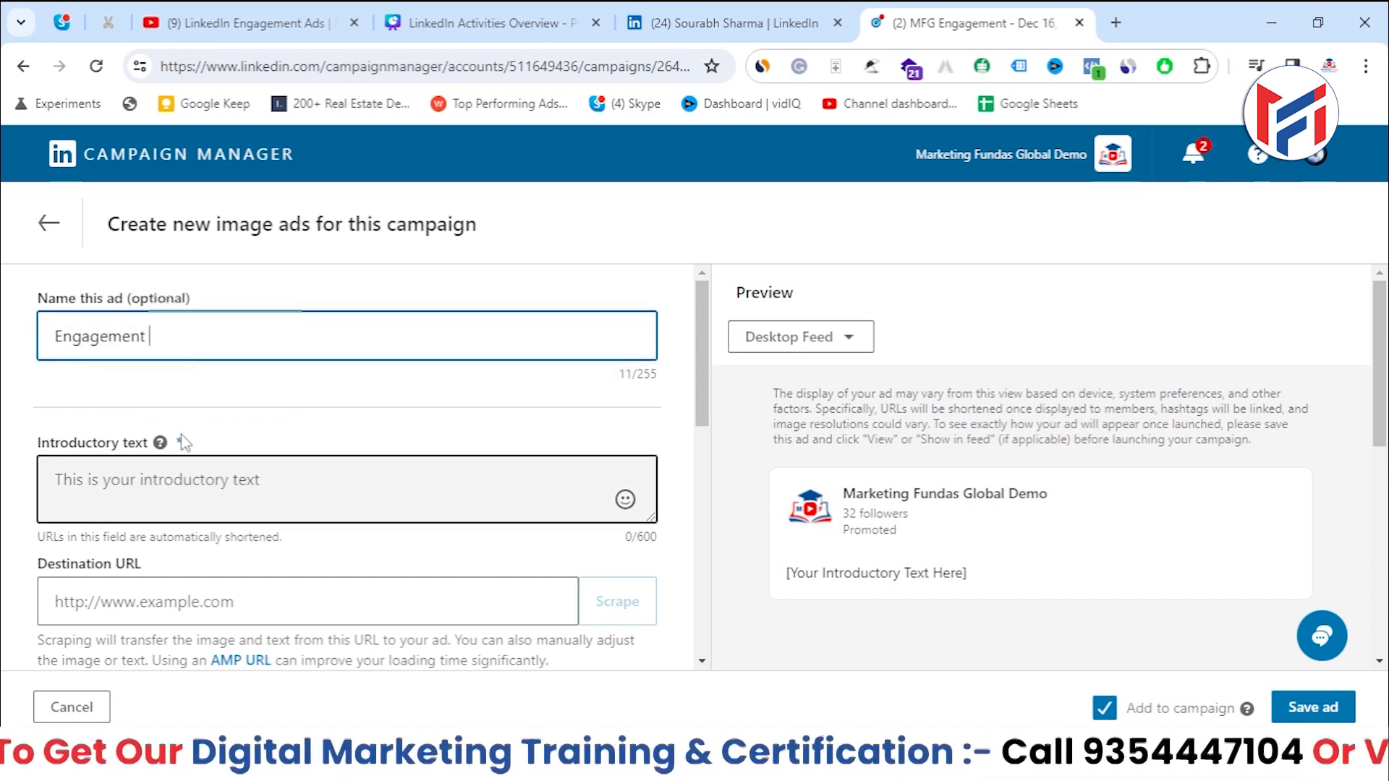
type("Ad")
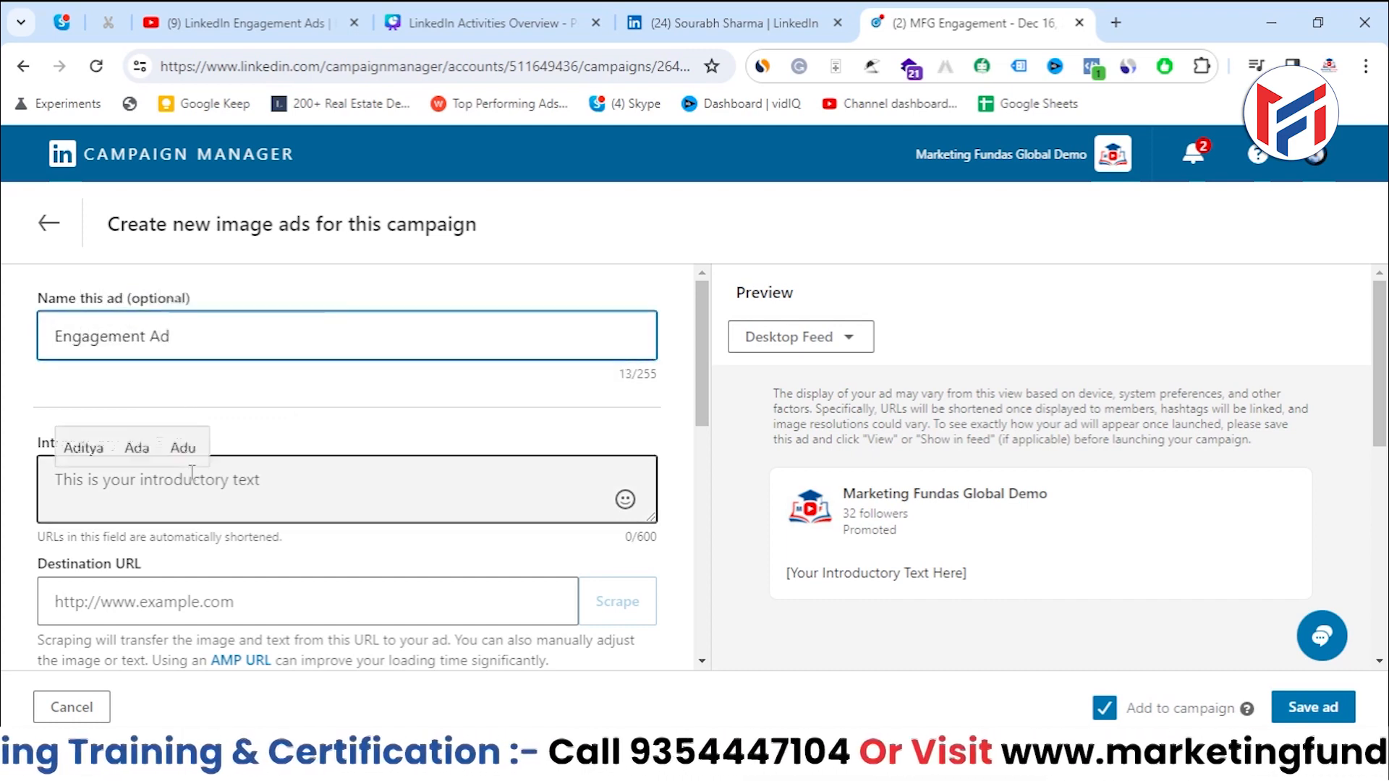
Enter "Demo Demo Demo" as the ad's introductory text
left_click(192, 474)
type("DEmo")
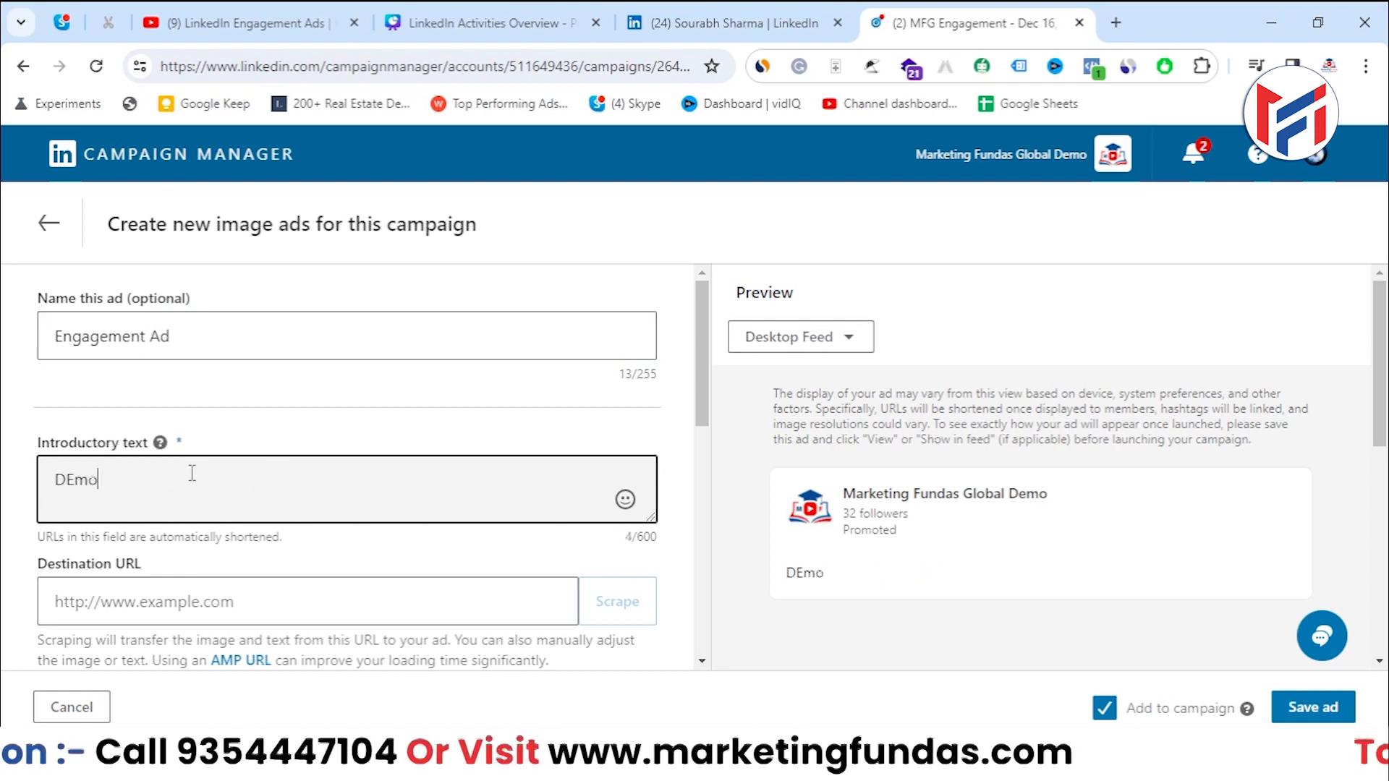
type("emo Demo Demo")
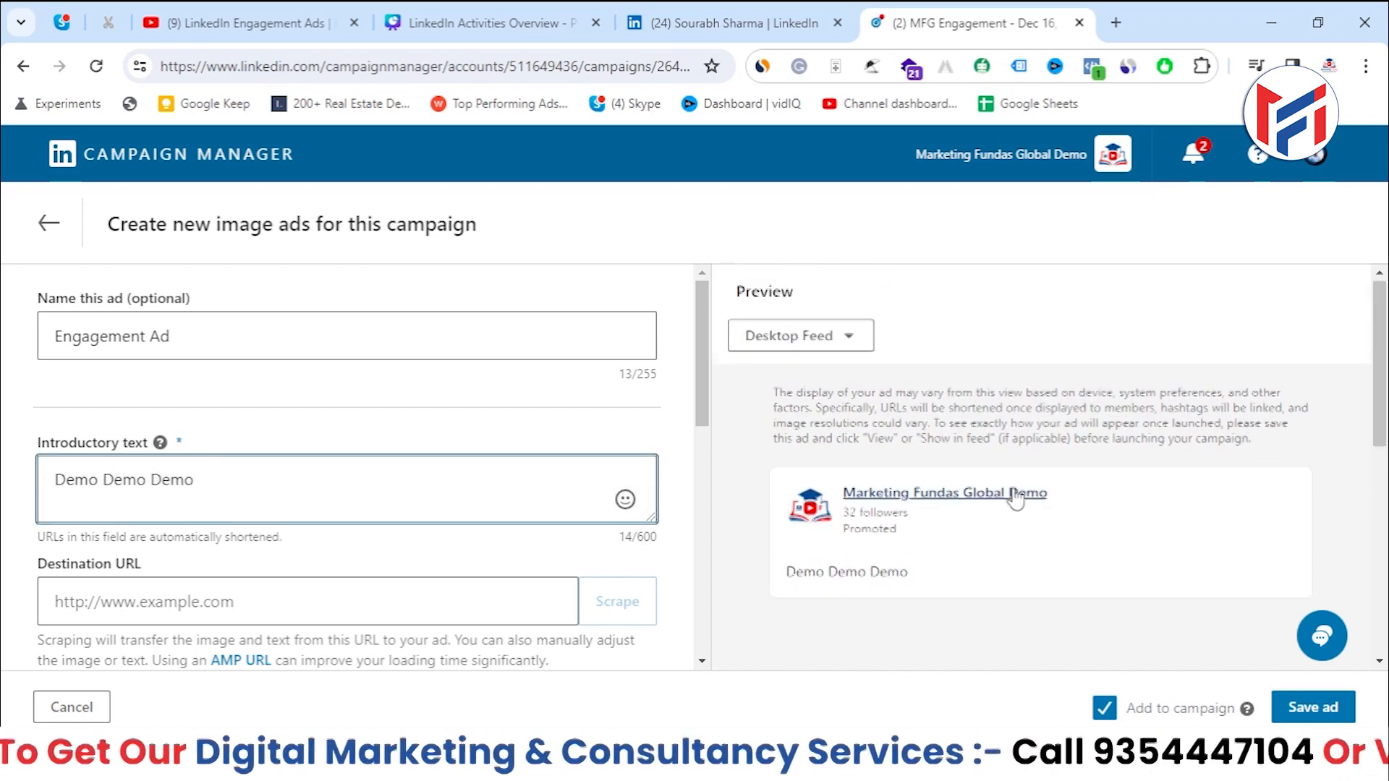
Switch the ad preview to the mobile feed and review how the ad looks there
left_click(843, 340)
left_click(779, 493)
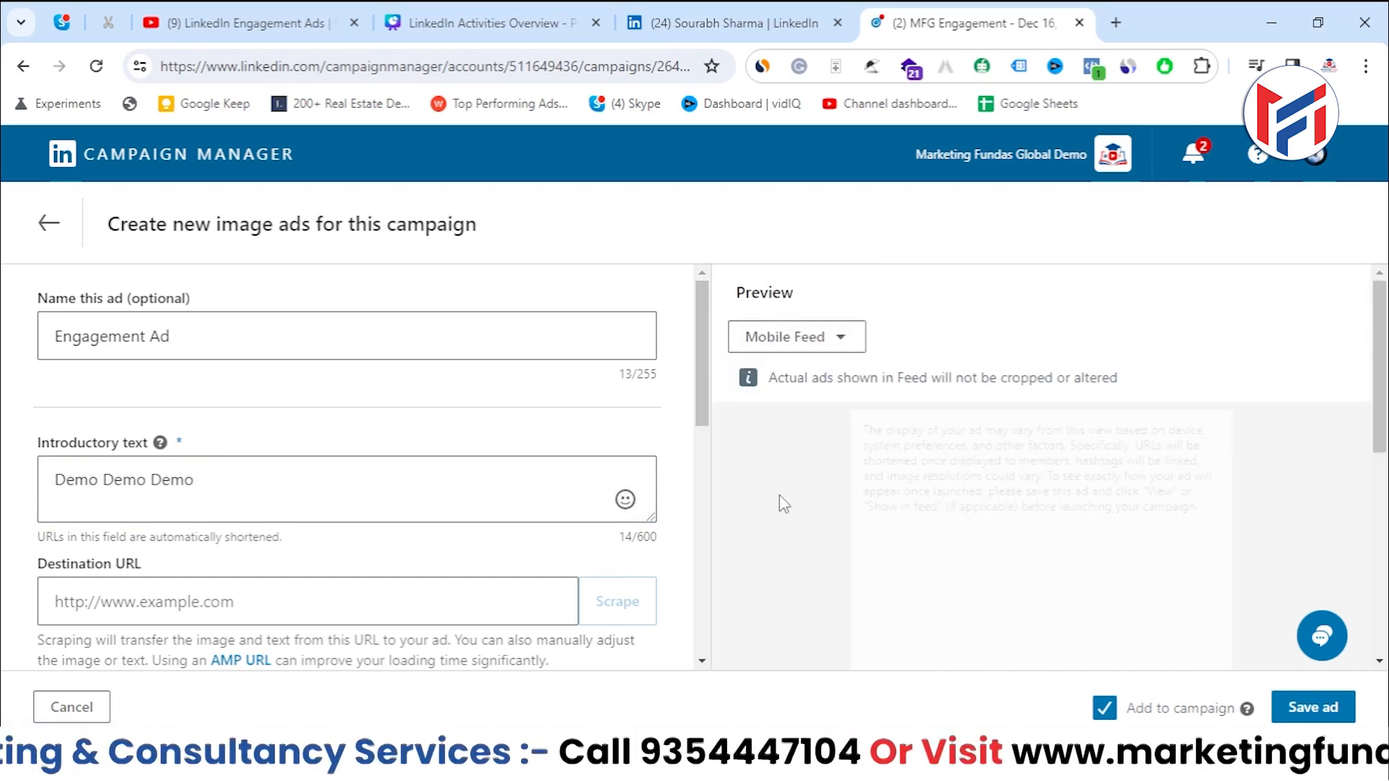
scroll(797, 459, "down", 3)
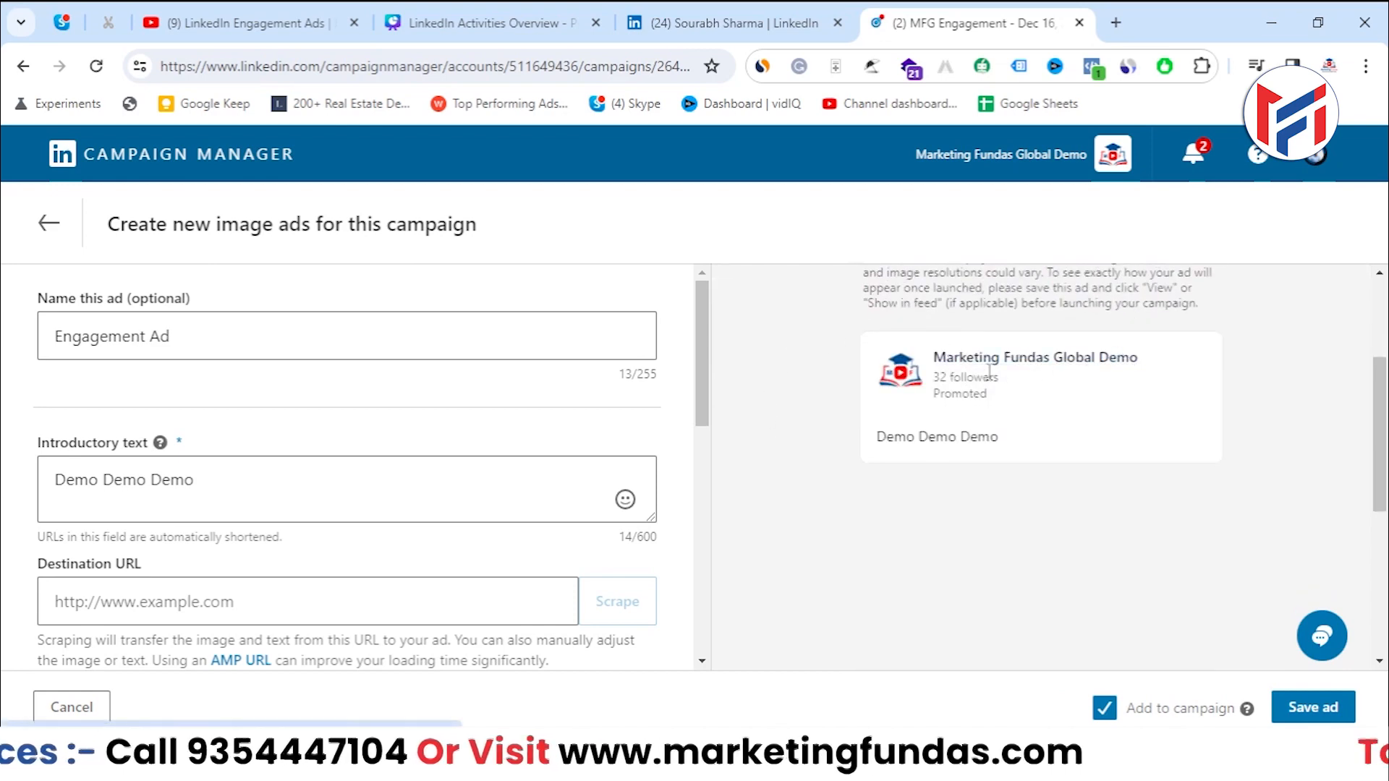
Open marketingfundas.com in a new browser tab, copy its full address and paste it as the ad's destination URL
scroll(288, 463, "down", 1)
left_click(289, 499)
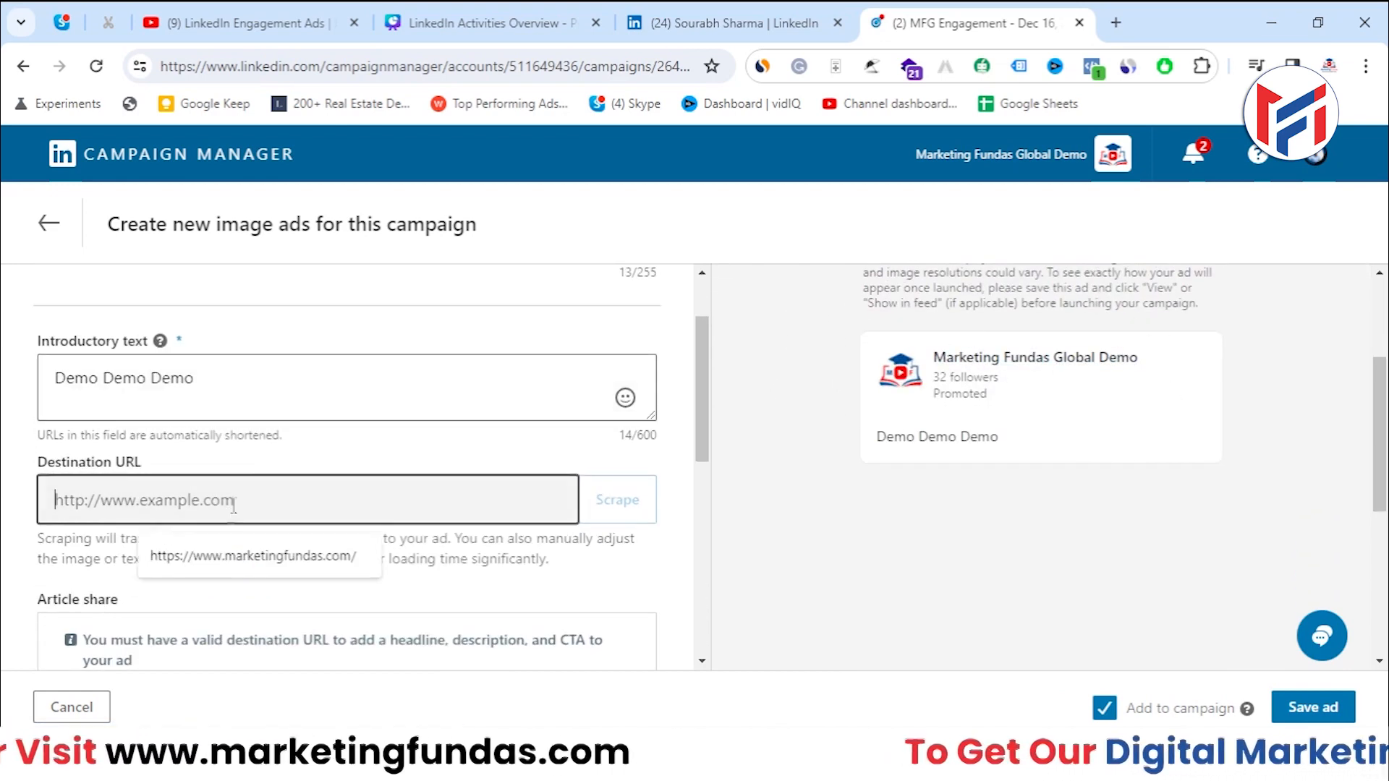
left_click(1116, 22)
left_click(645, 66)
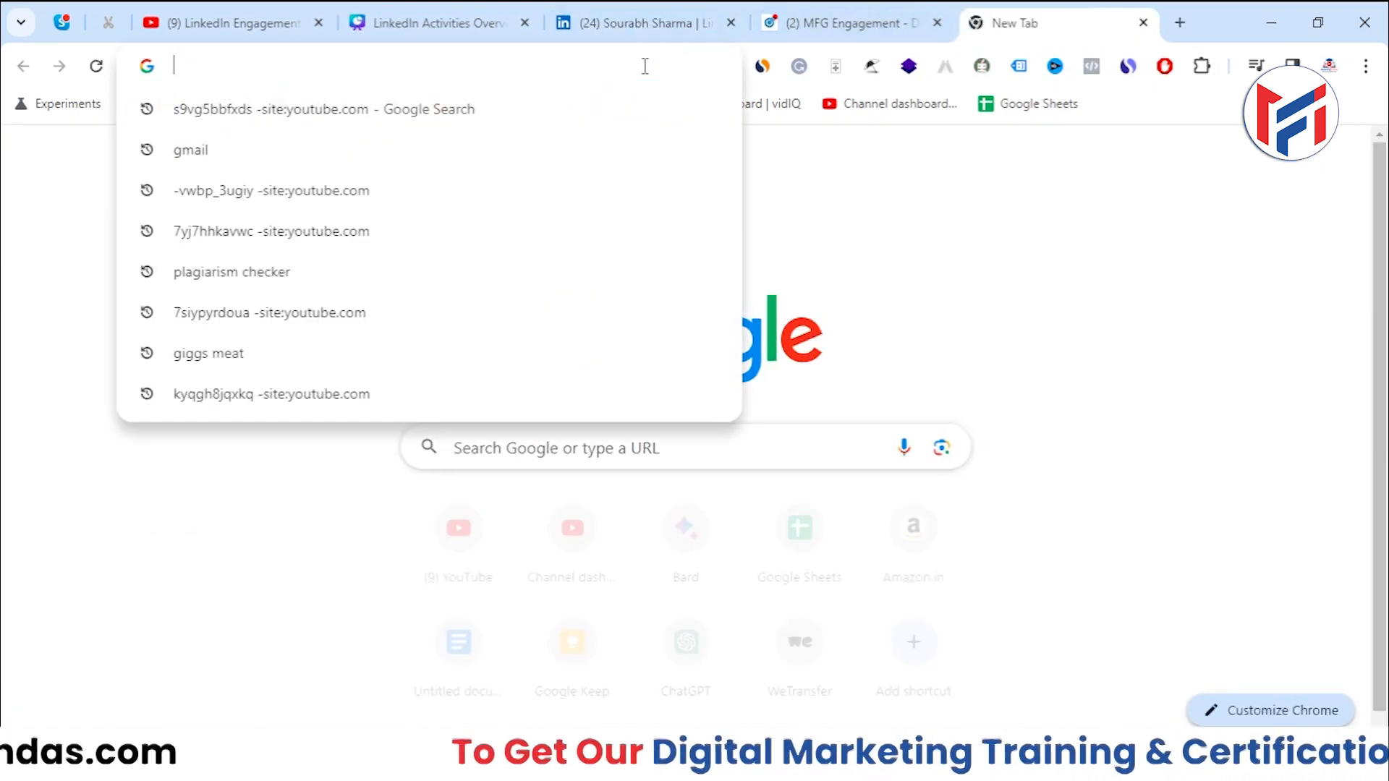
type("marketingfundas.com")
key("Return")
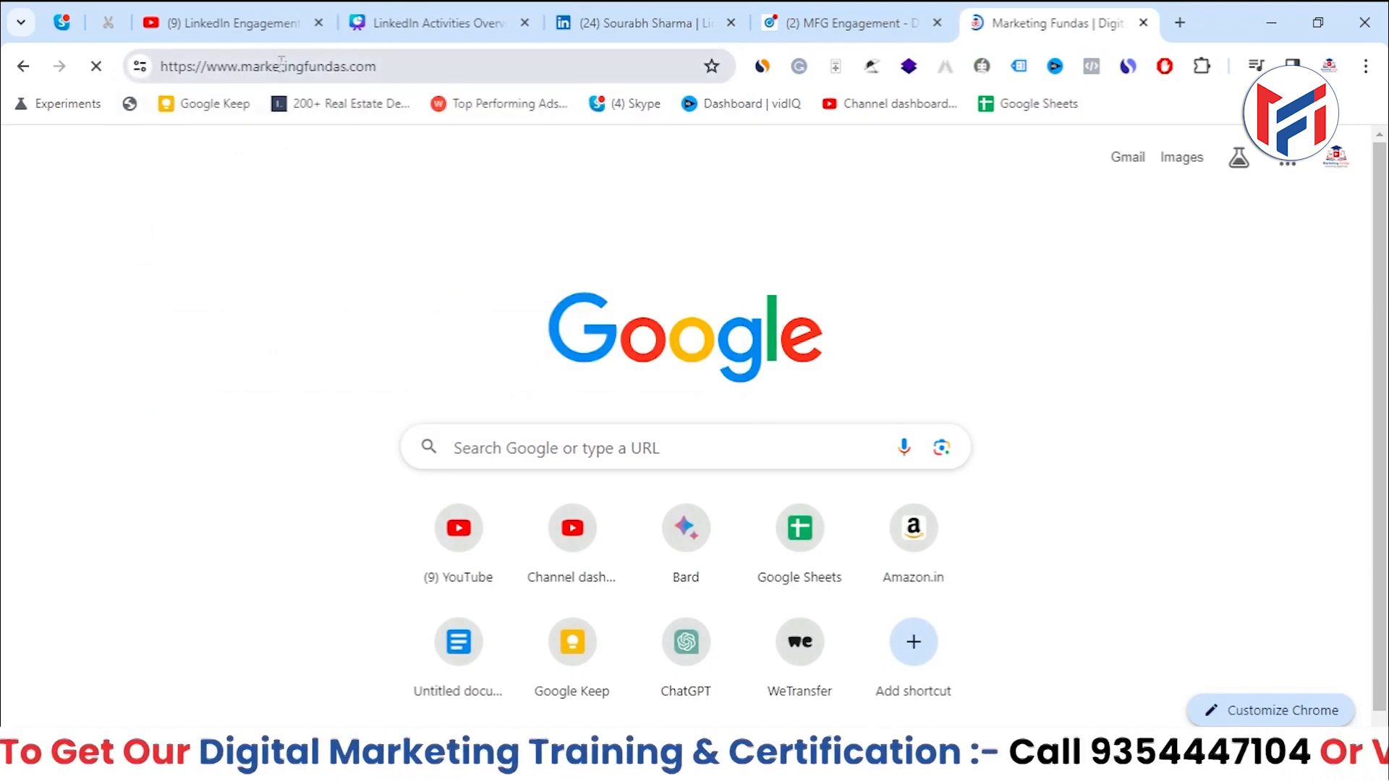
right_click(281, 69)
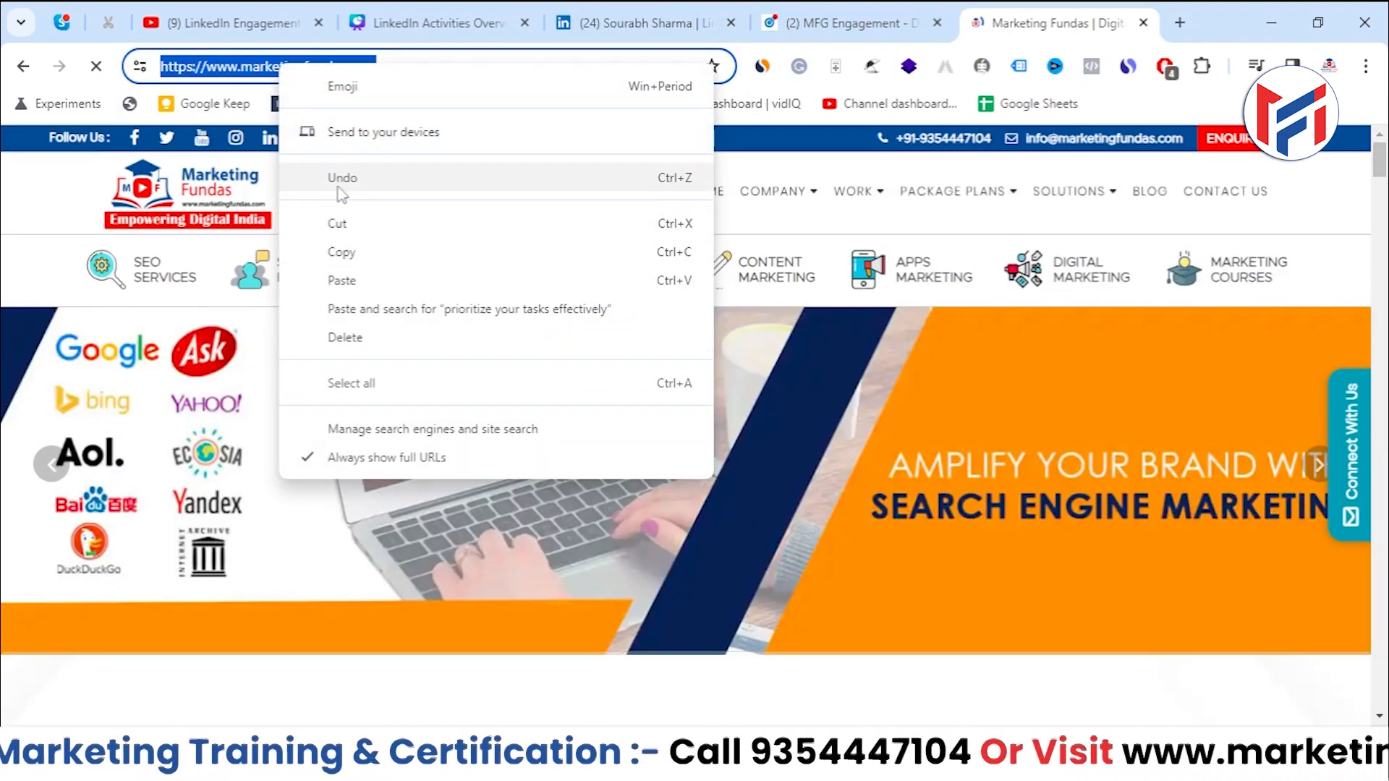
left_click(341, 252)
left_click(791, 11)
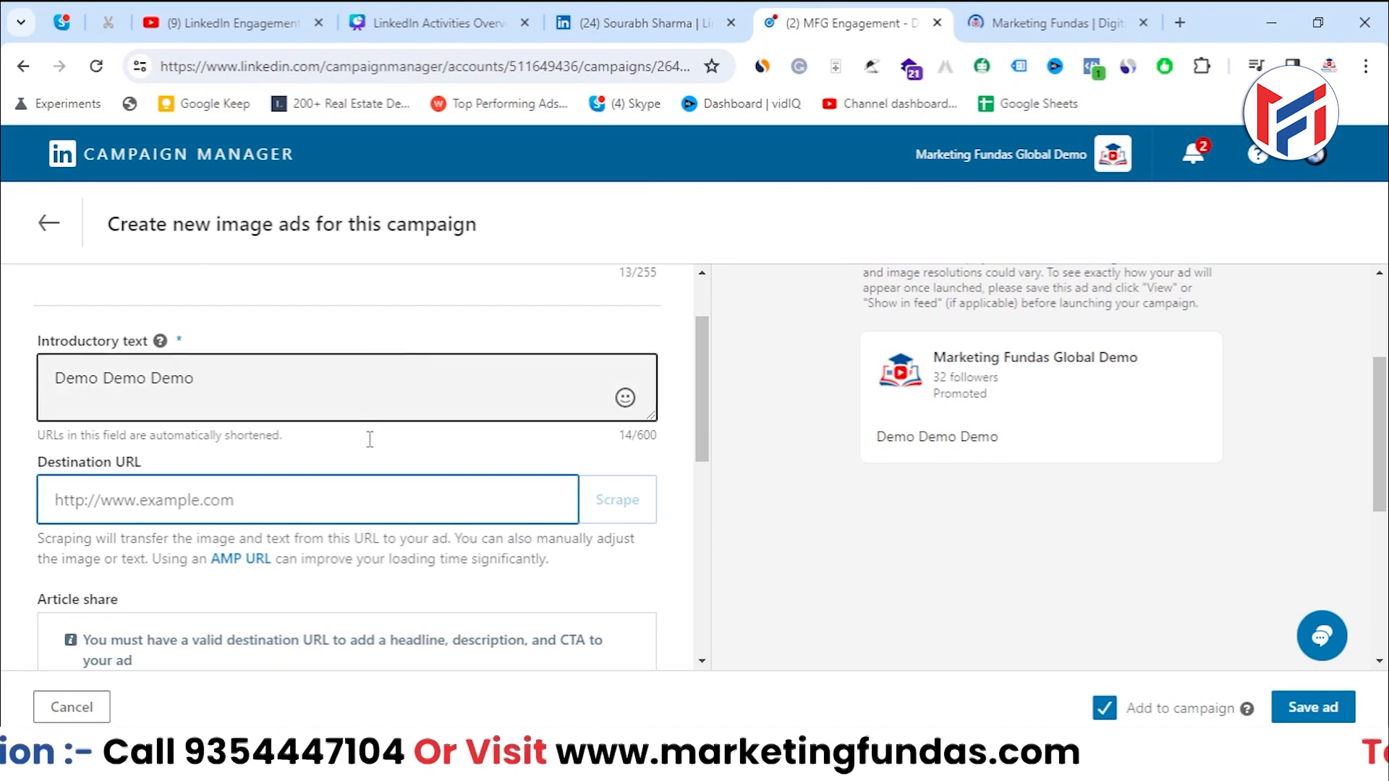
key("ctrl+v")
Upload the megaphone image "WhatsApp Image 2023-12-12 at 12.14.47" from Downloads and add it to the ad with the two images already selected
scroll(267, 520, "down", 3)
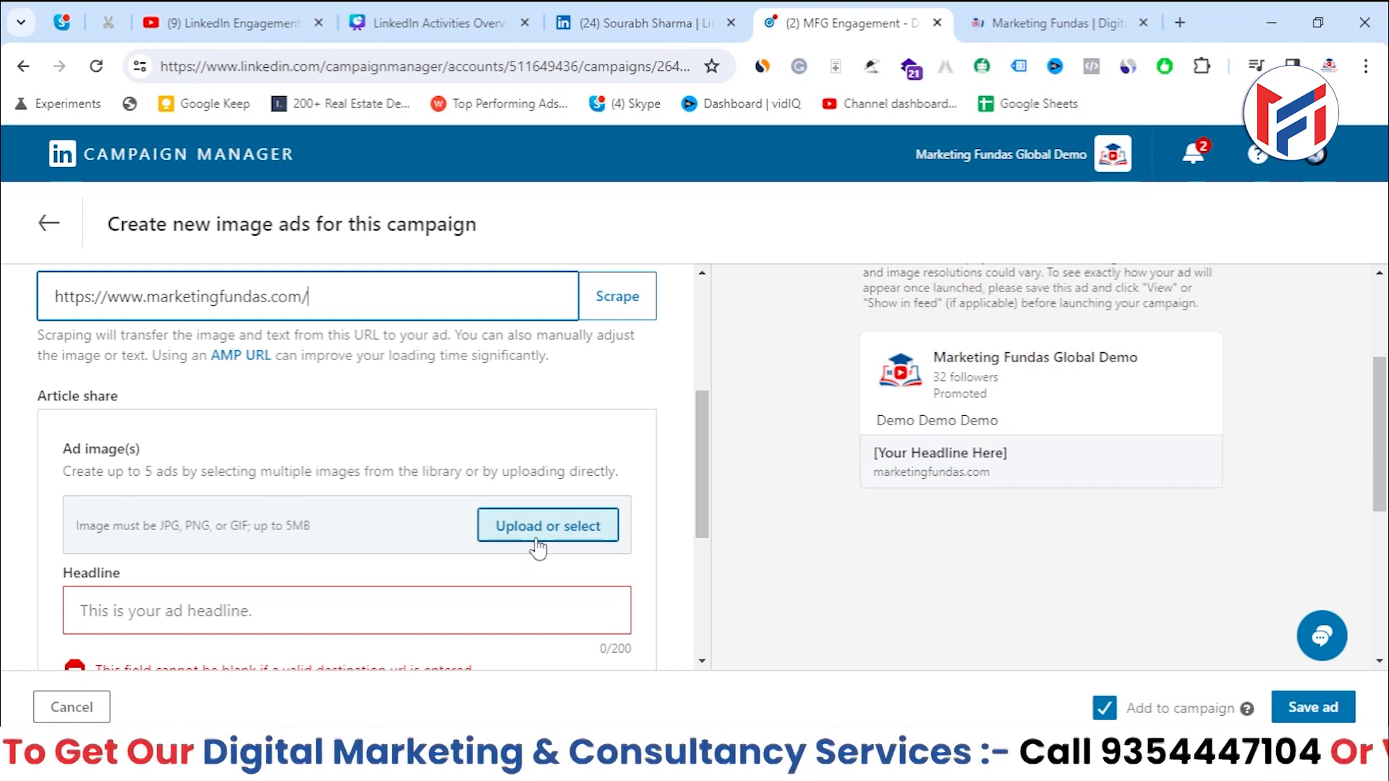
scroll(538, 548, "down", 2)
left_click(598, 433)
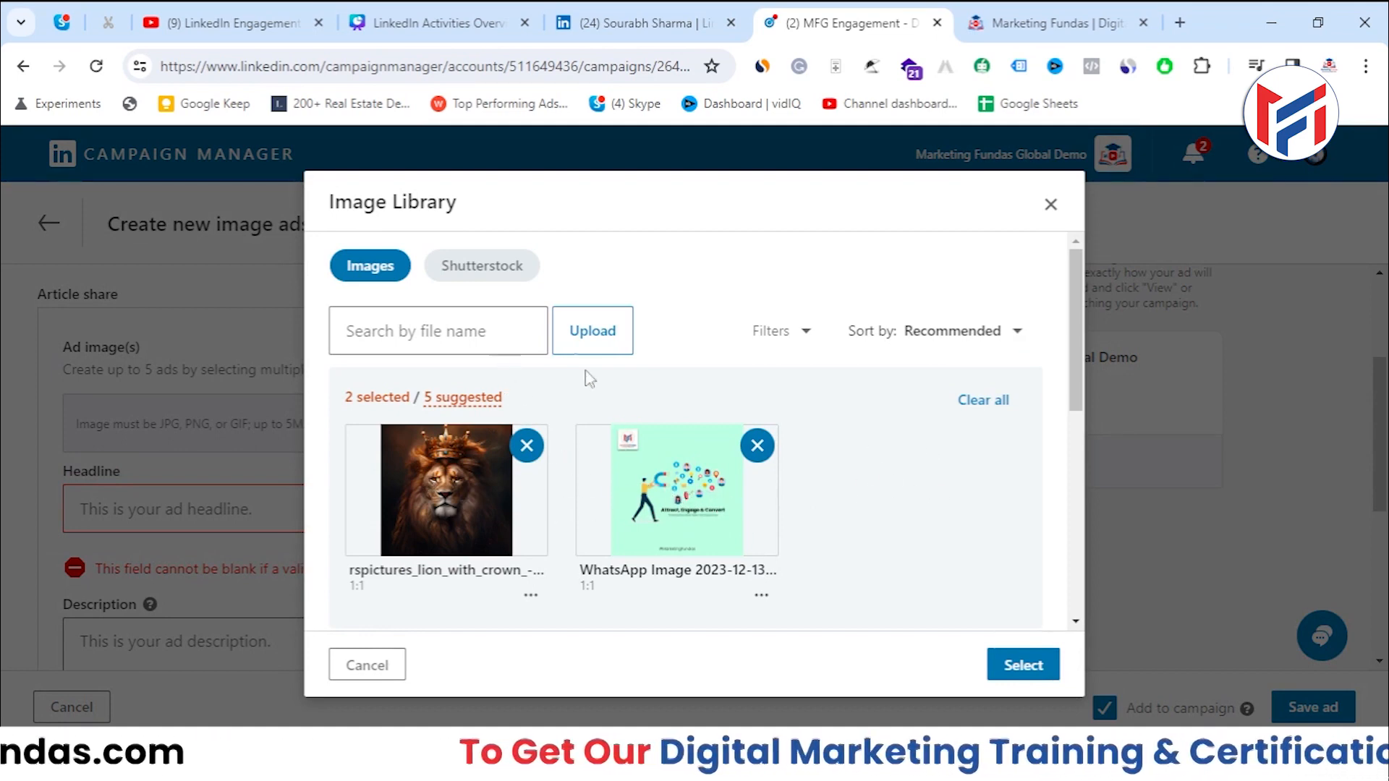
left_click(577, 352)
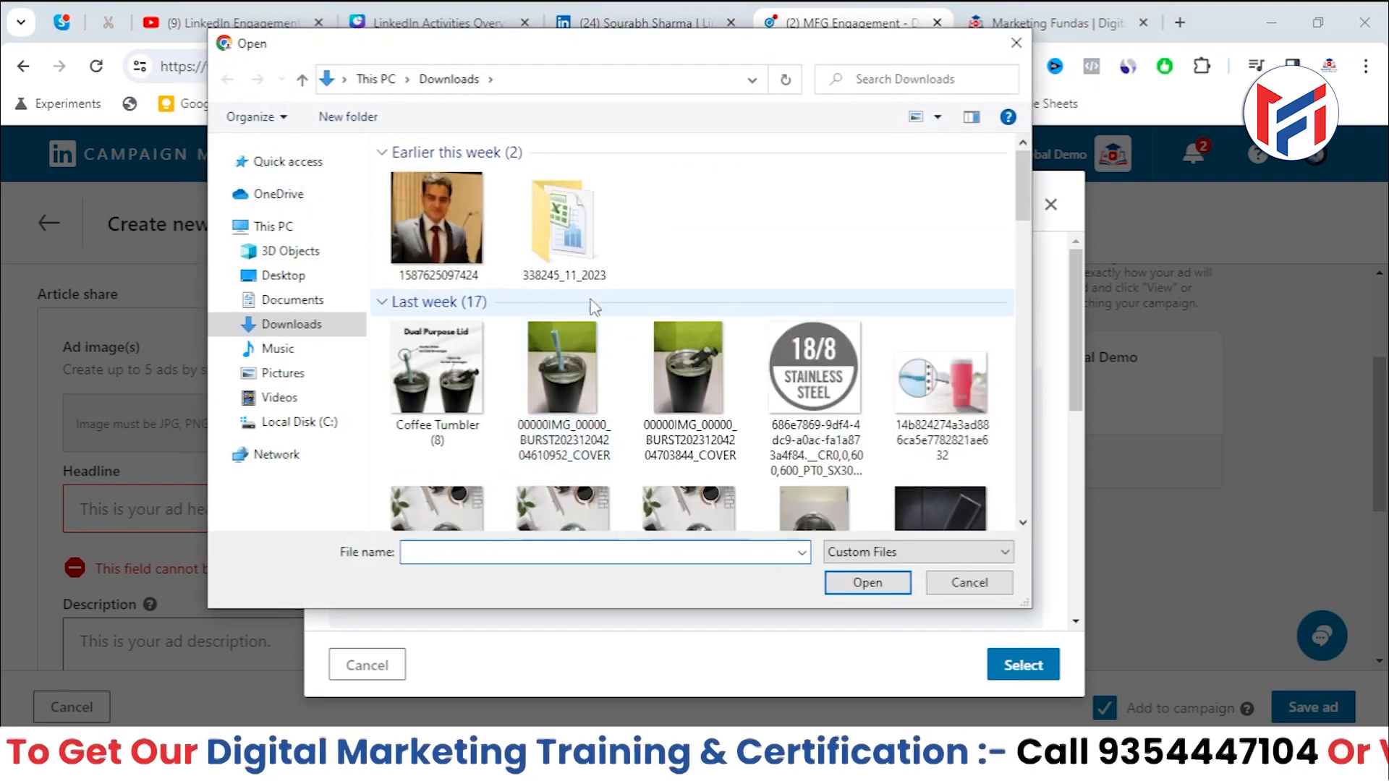
scroll(673, 445, "down", 2)
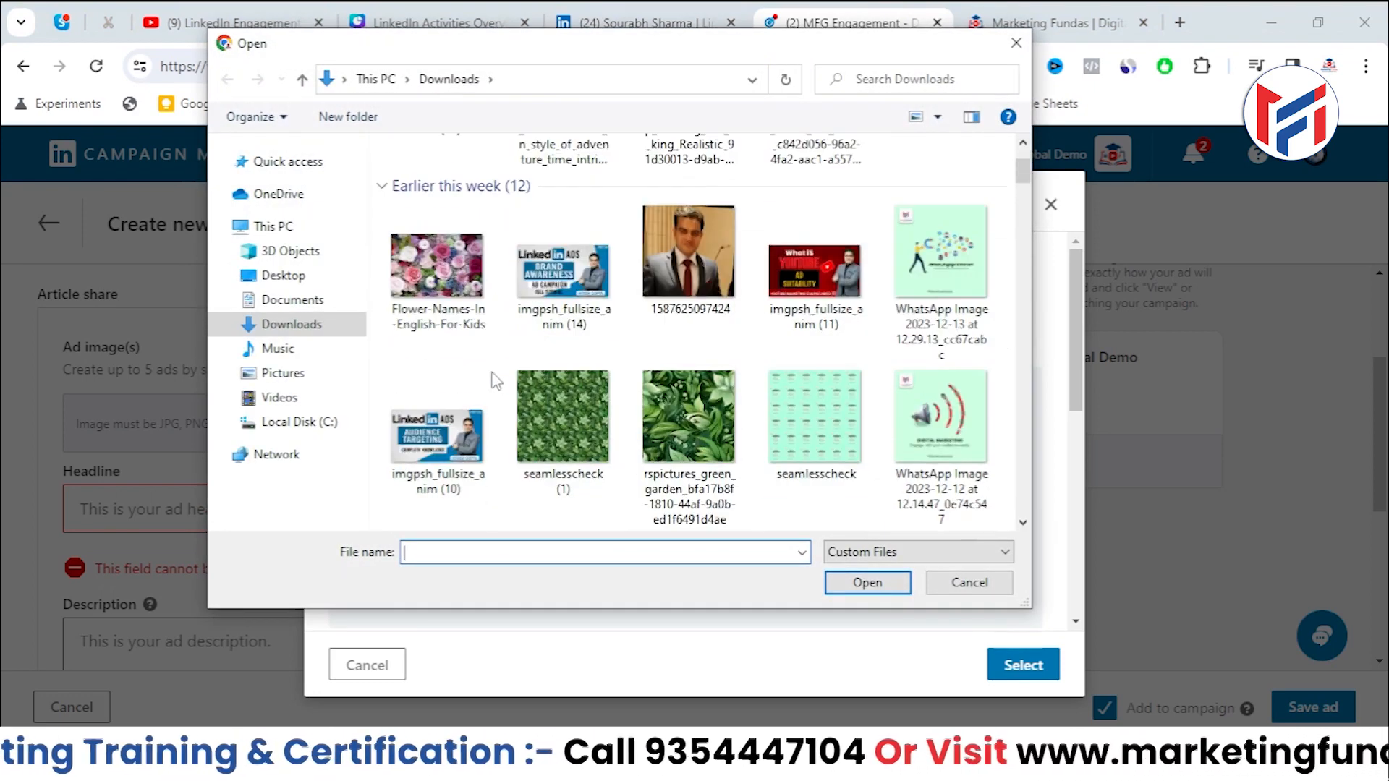
left_click(975, 427)
left_click(868, 582)
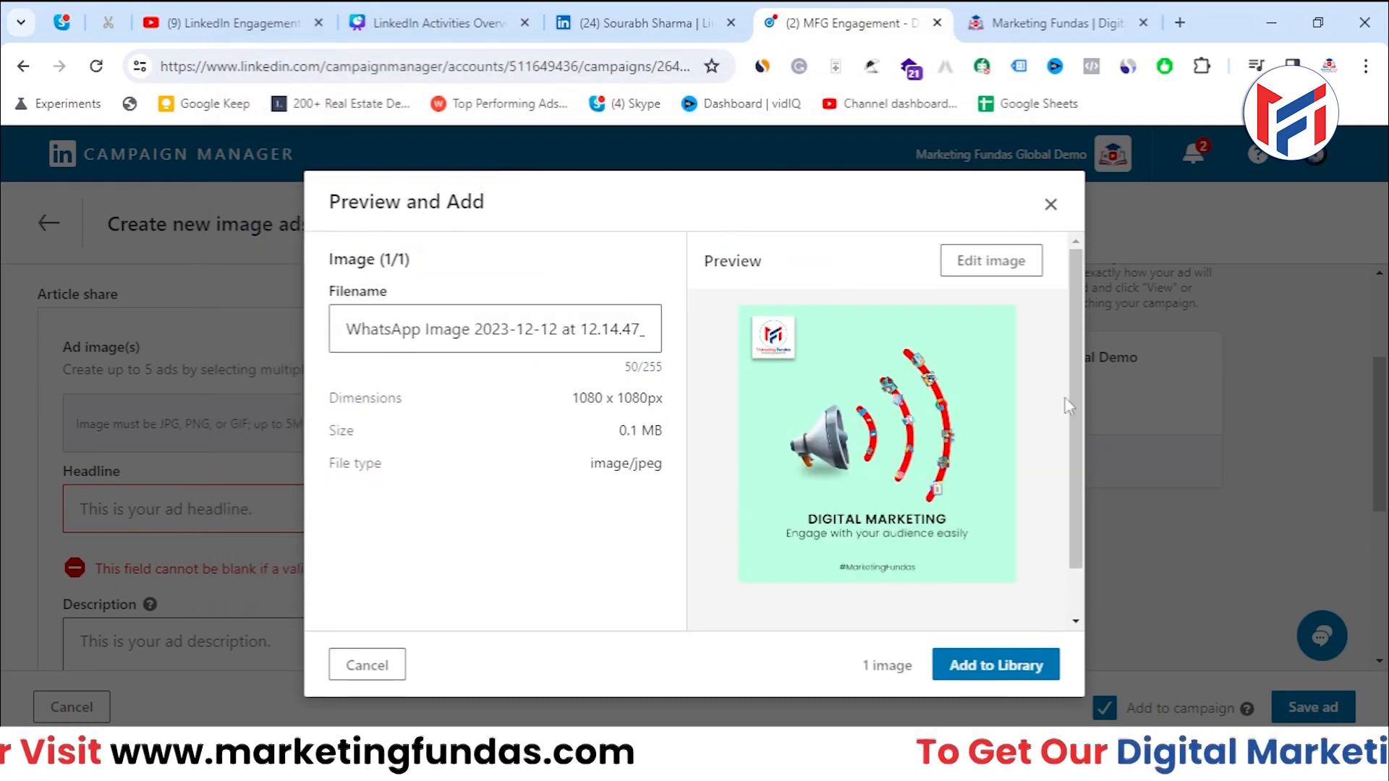
left_click(983, 674)
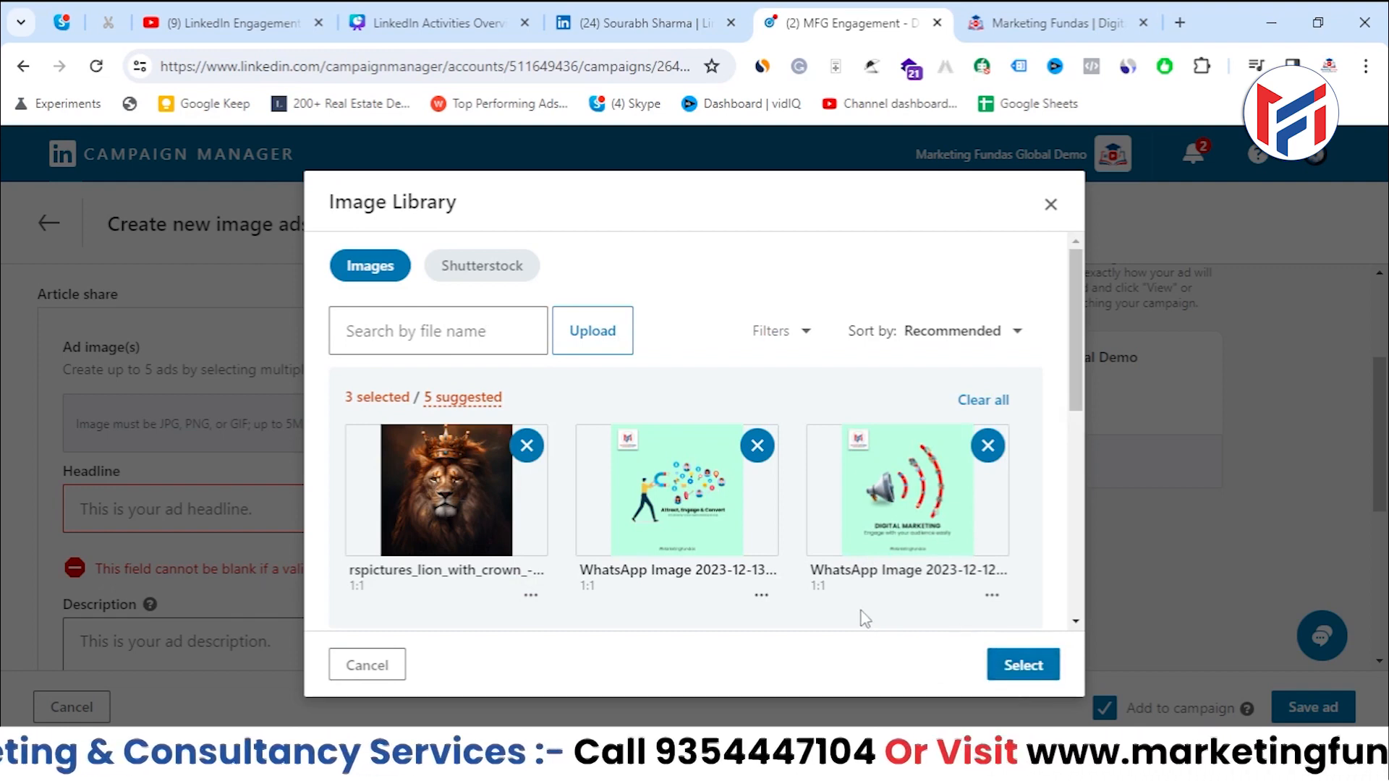
left_click(1024, 664)
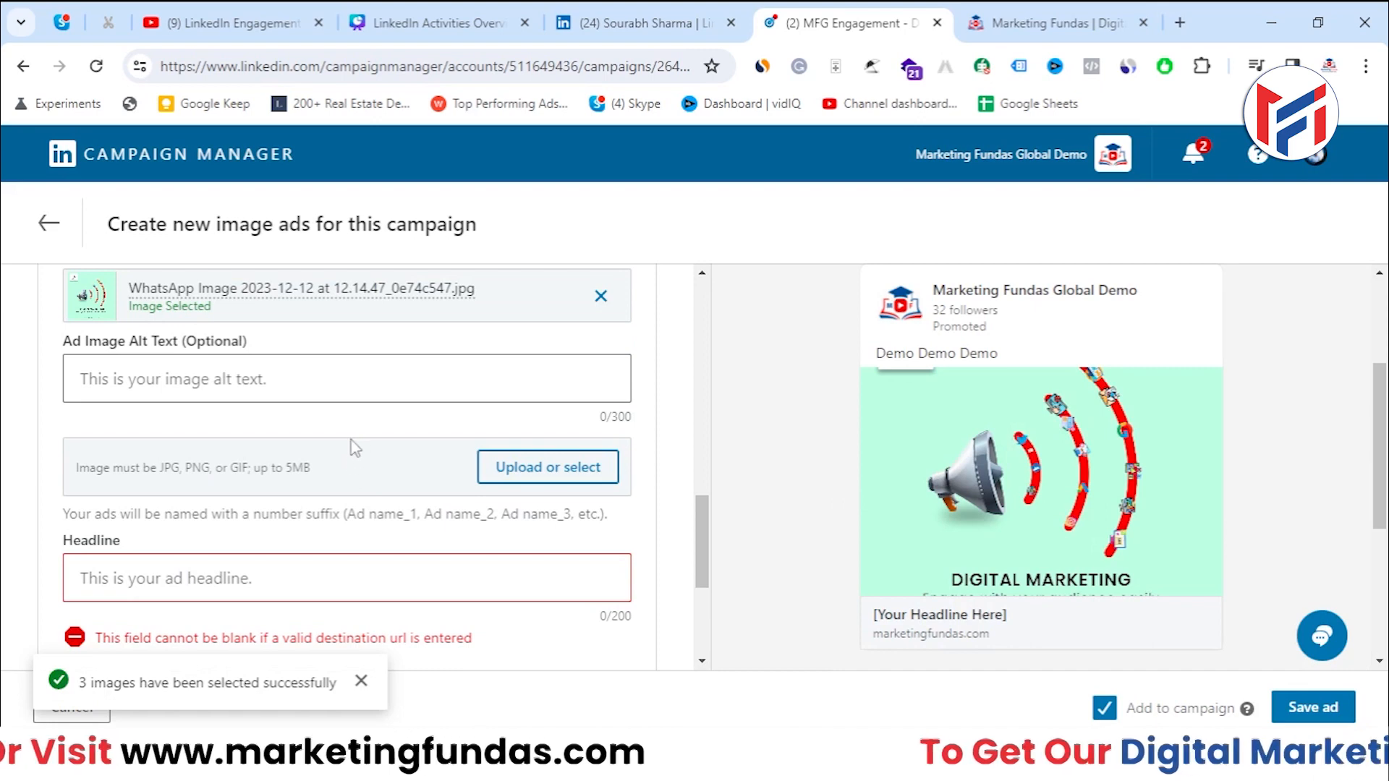
Enter "Demo Demo" as the alt text of the megaphone image
left_click(306, 394)
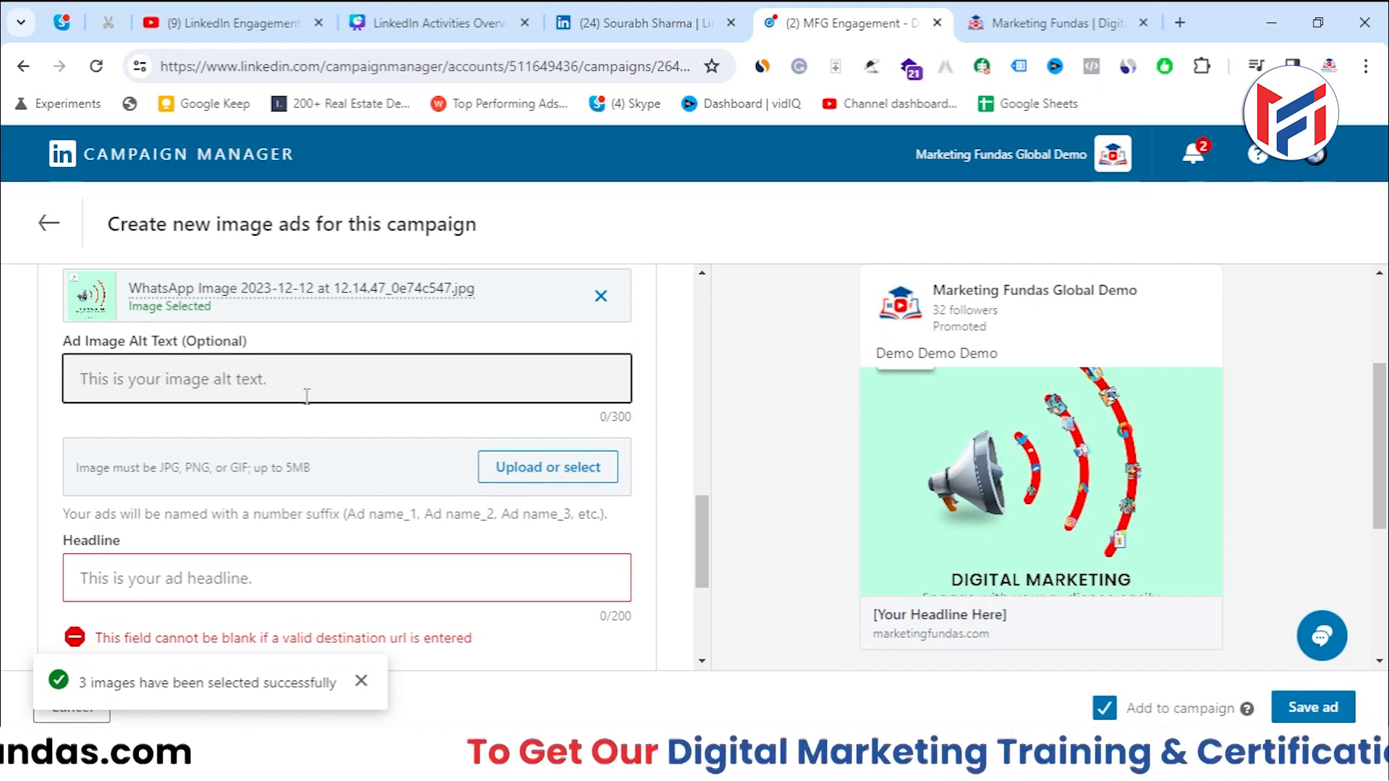
scroll(263, 434, "up", 1)
scroll(262, 434, "down", 1)
type("Demo Demo")
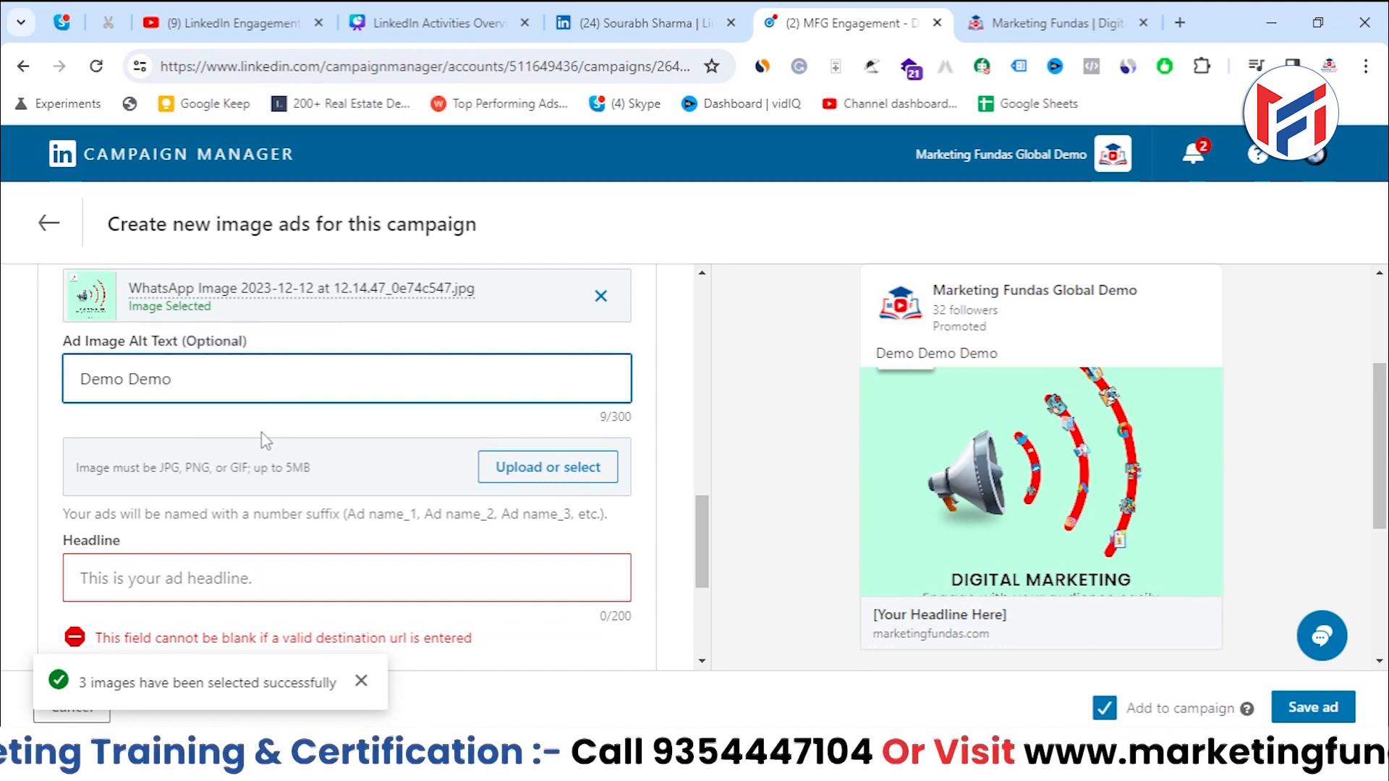
left_click_drag(196, 388, 43, 373)
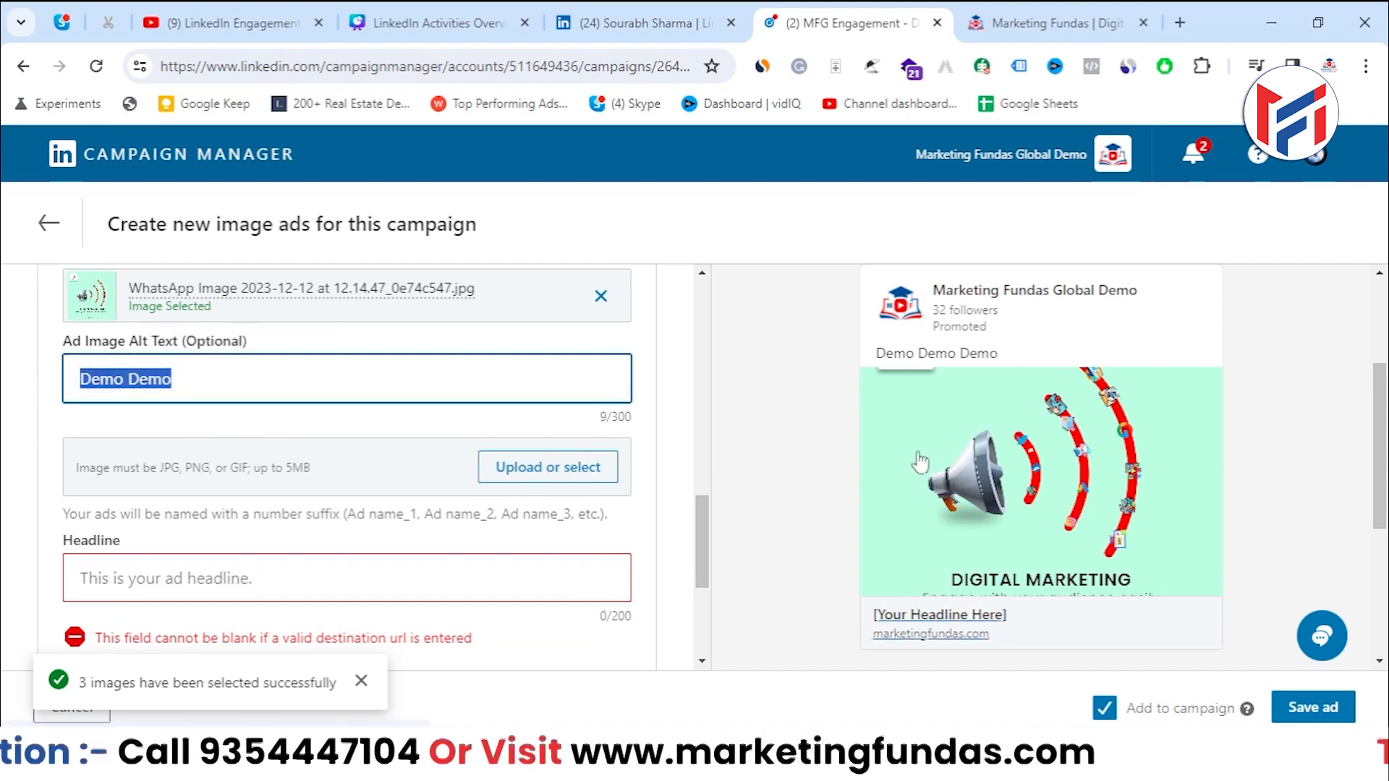
Set the ad's headline to "Demo Headline" and its description to "Demo Description"
scroll(141, 495, "down", 1)
left_click(141, 495)
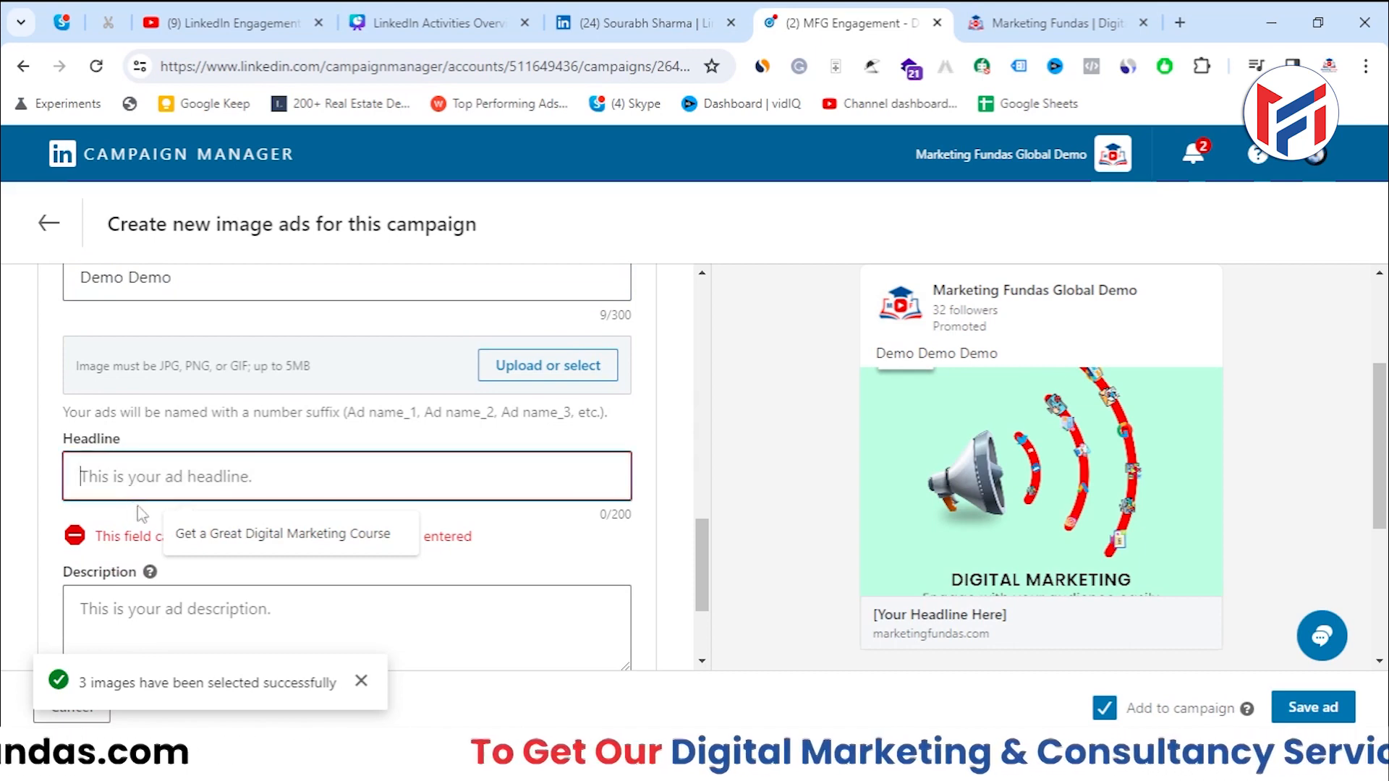
type("Demo Headline")
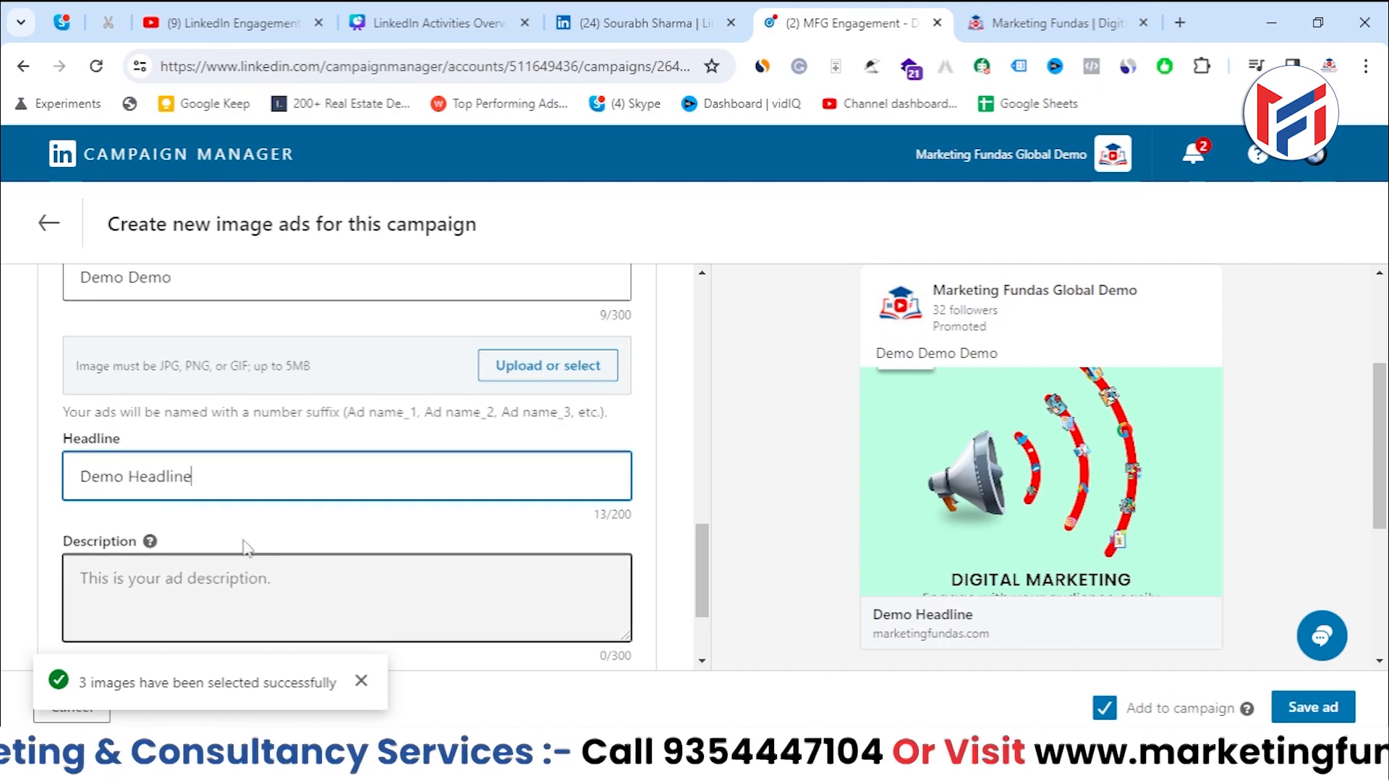
scroll(242, 535, "down", 1)
left_click(247, 473)
type("De")
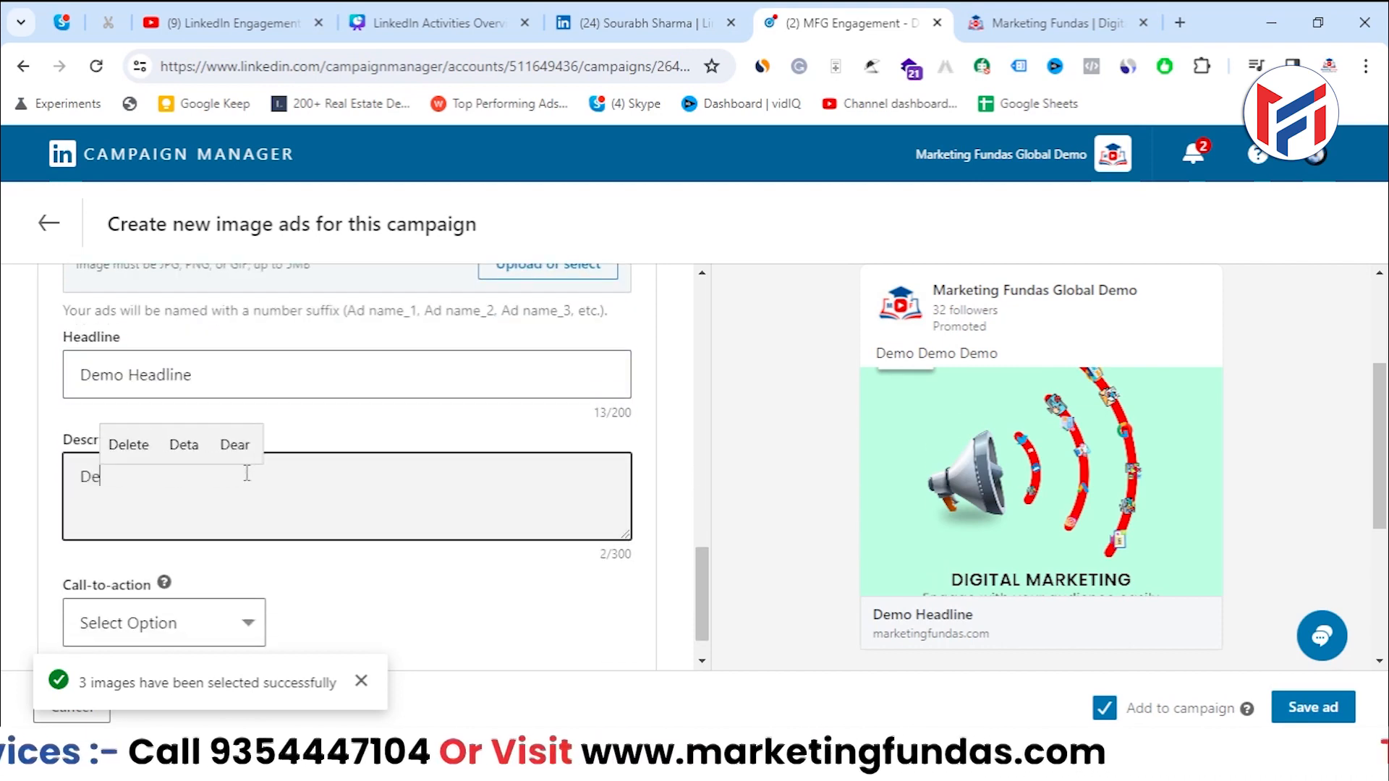
type("mo Descrip")
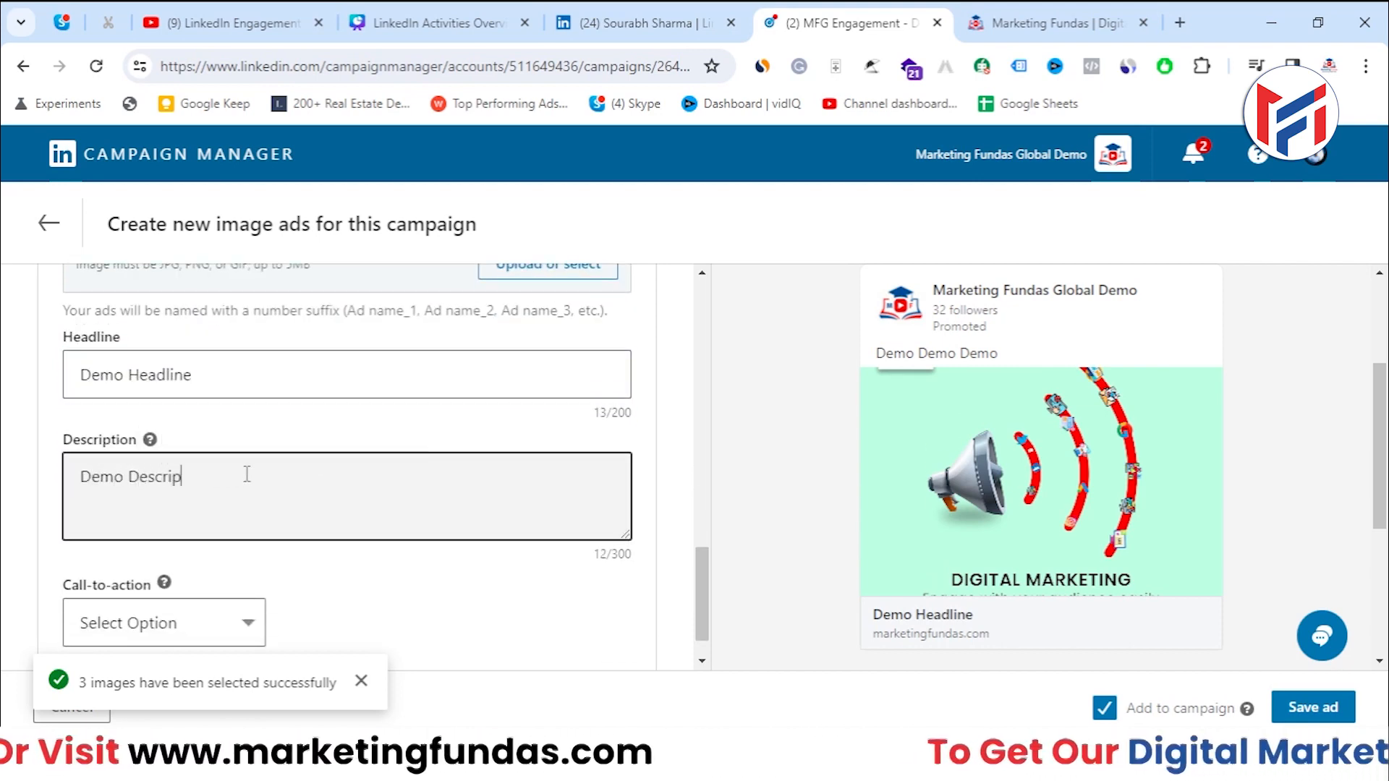
type("tion")
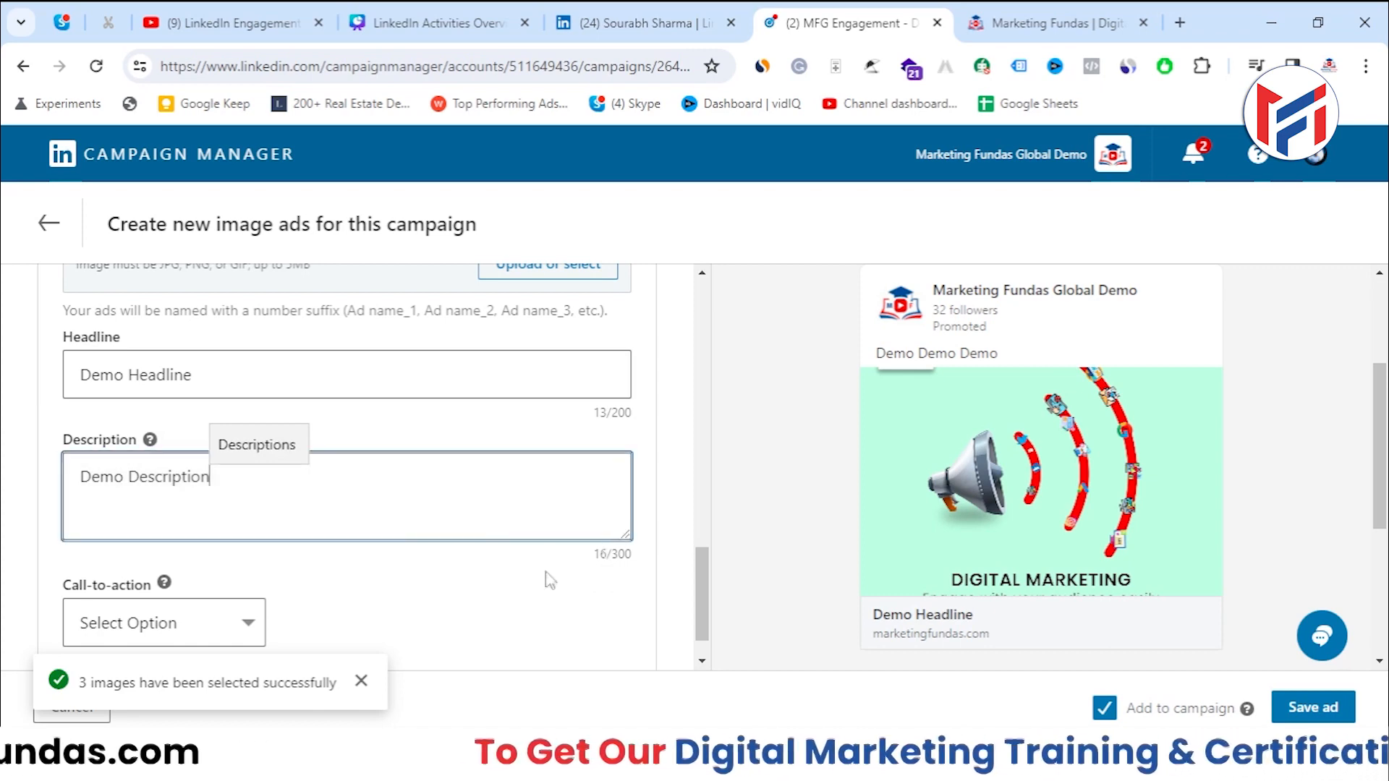
Set the ad's call-to-action to "Learn more" and dismiss the image selection notification
scroll(475, 589, "down", 1)
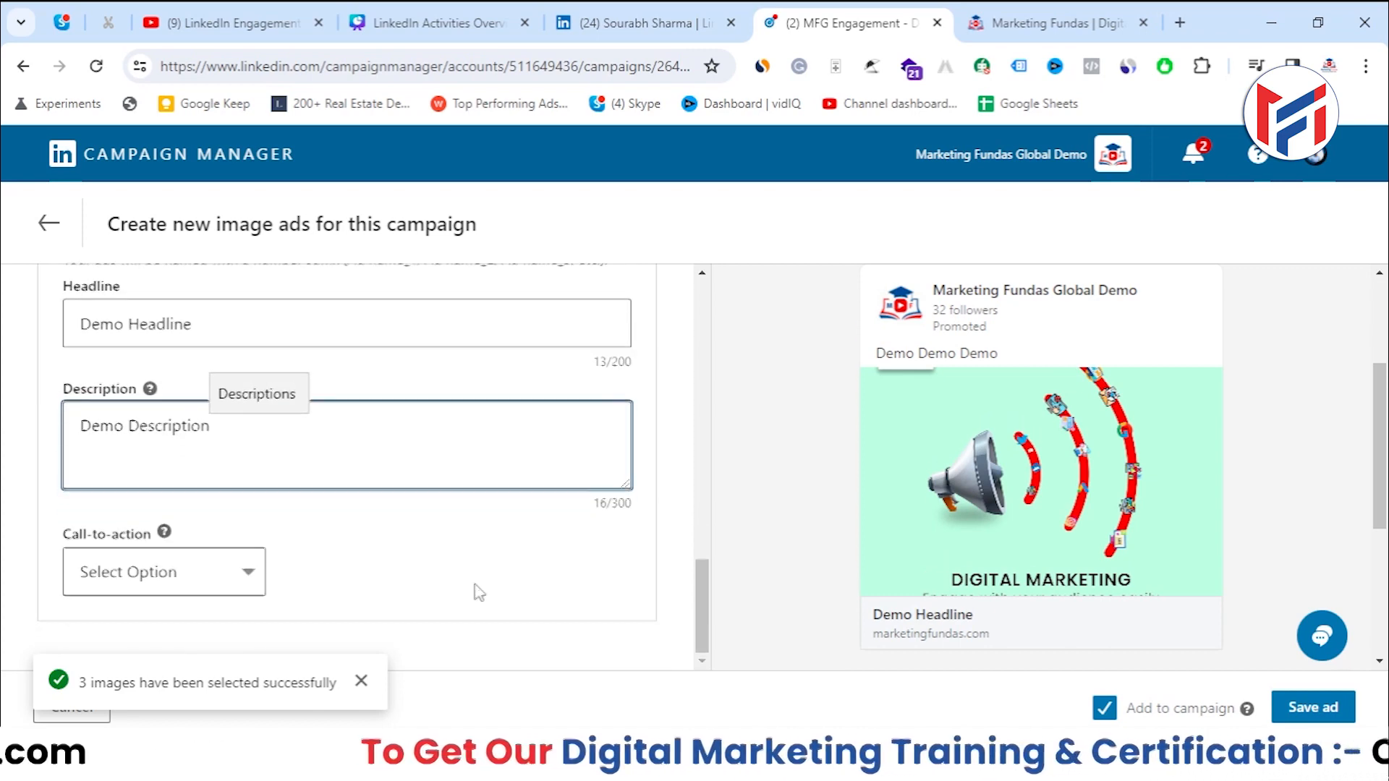
left_click(211, 571)
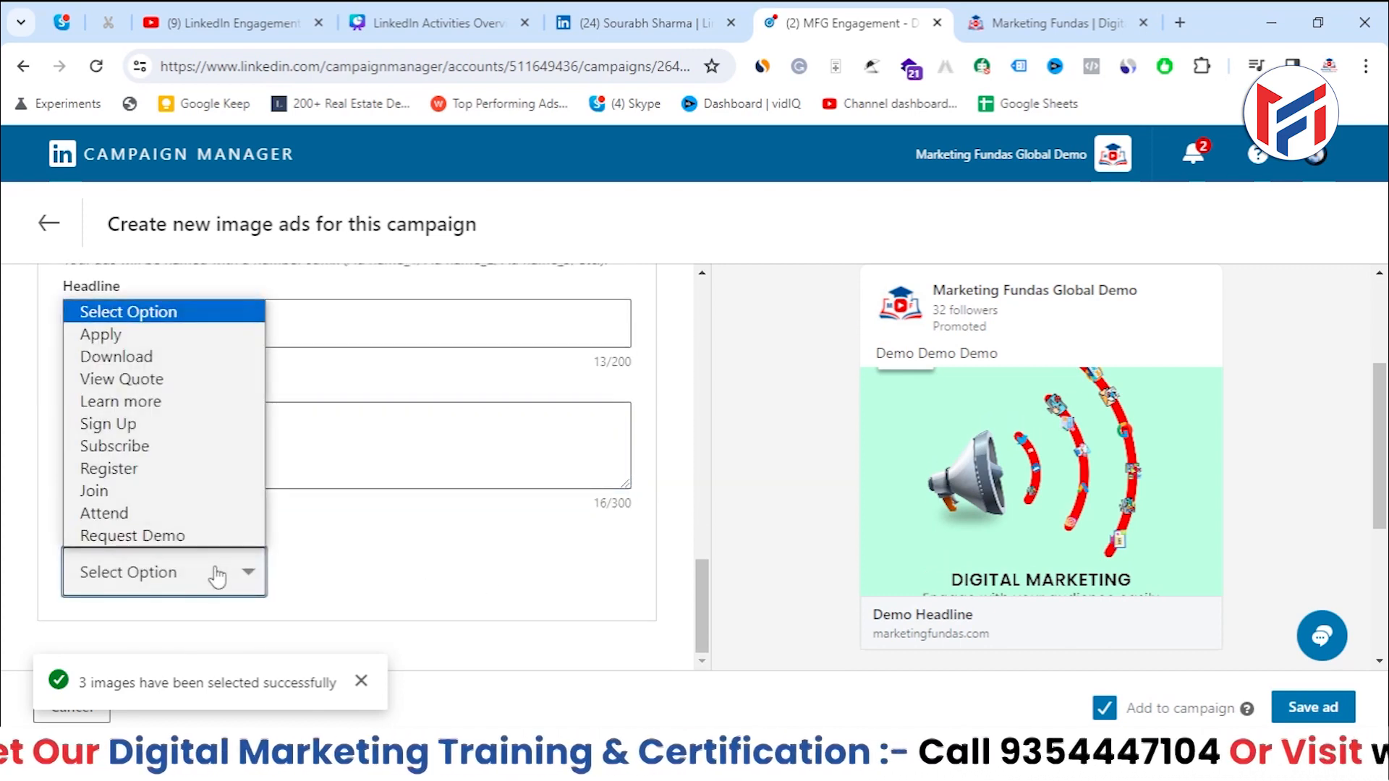
left_click(166, 400)
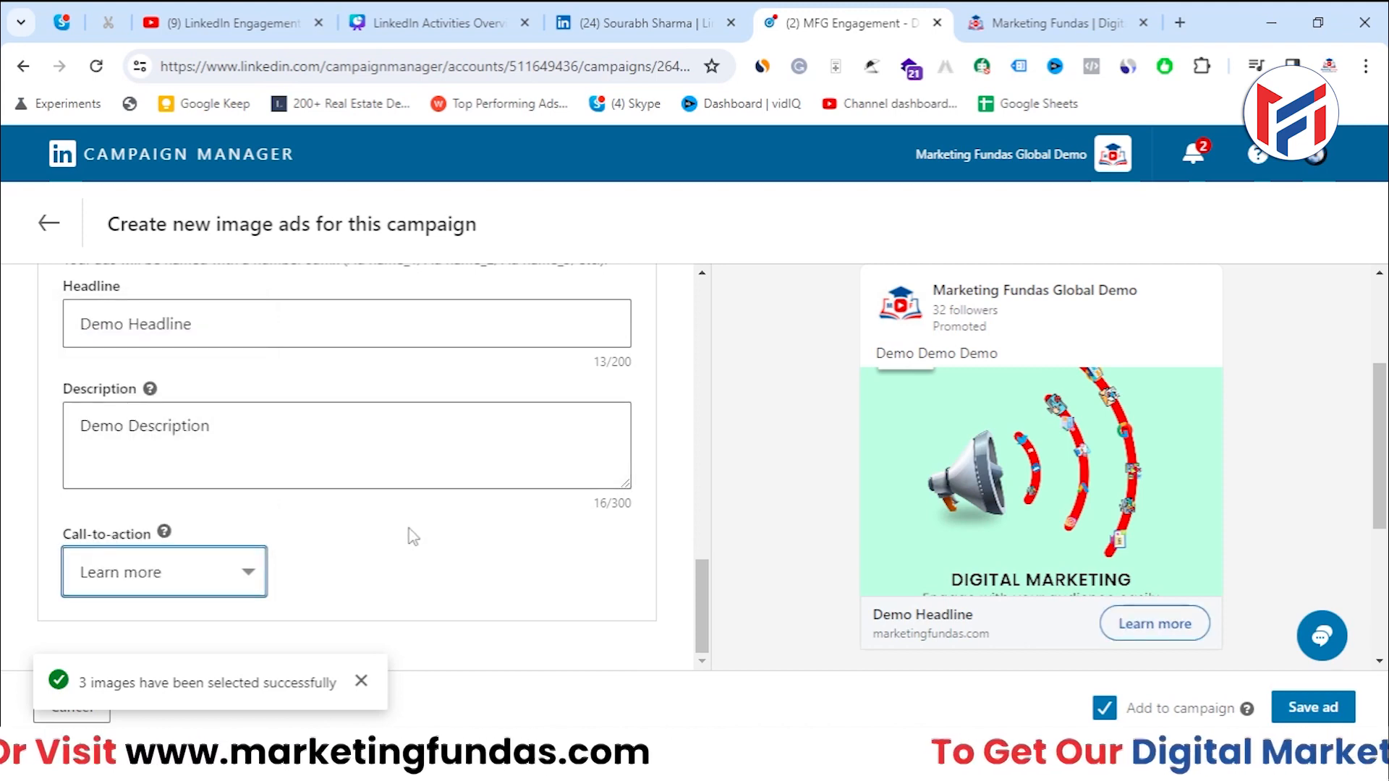
scroll(448, 557, "up", 3)
scroll(521, 589, "down", 3)
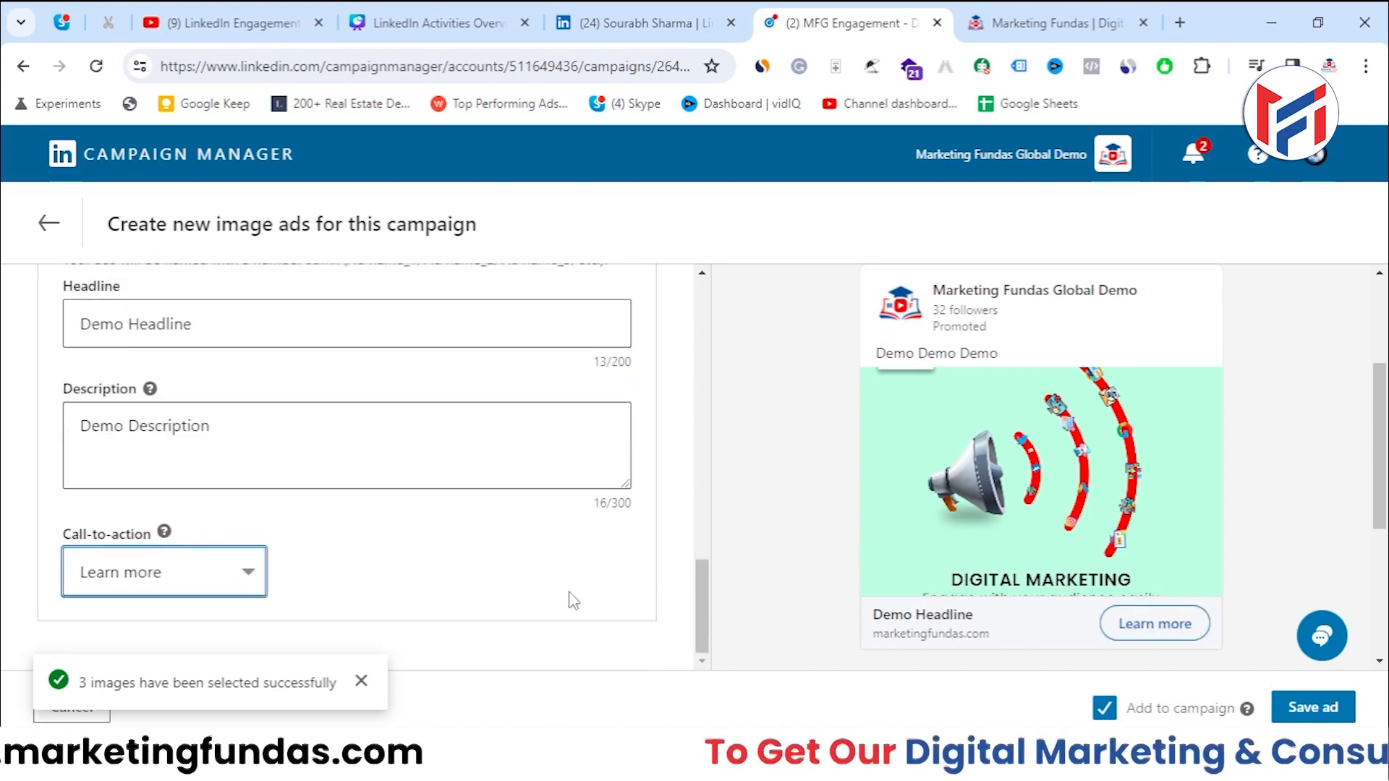
left_click(361, 679)
Review the separate ads listed for the selected images, their alt text fields and the note on creating multiple ads
scroll(423, 630, "up", 5)
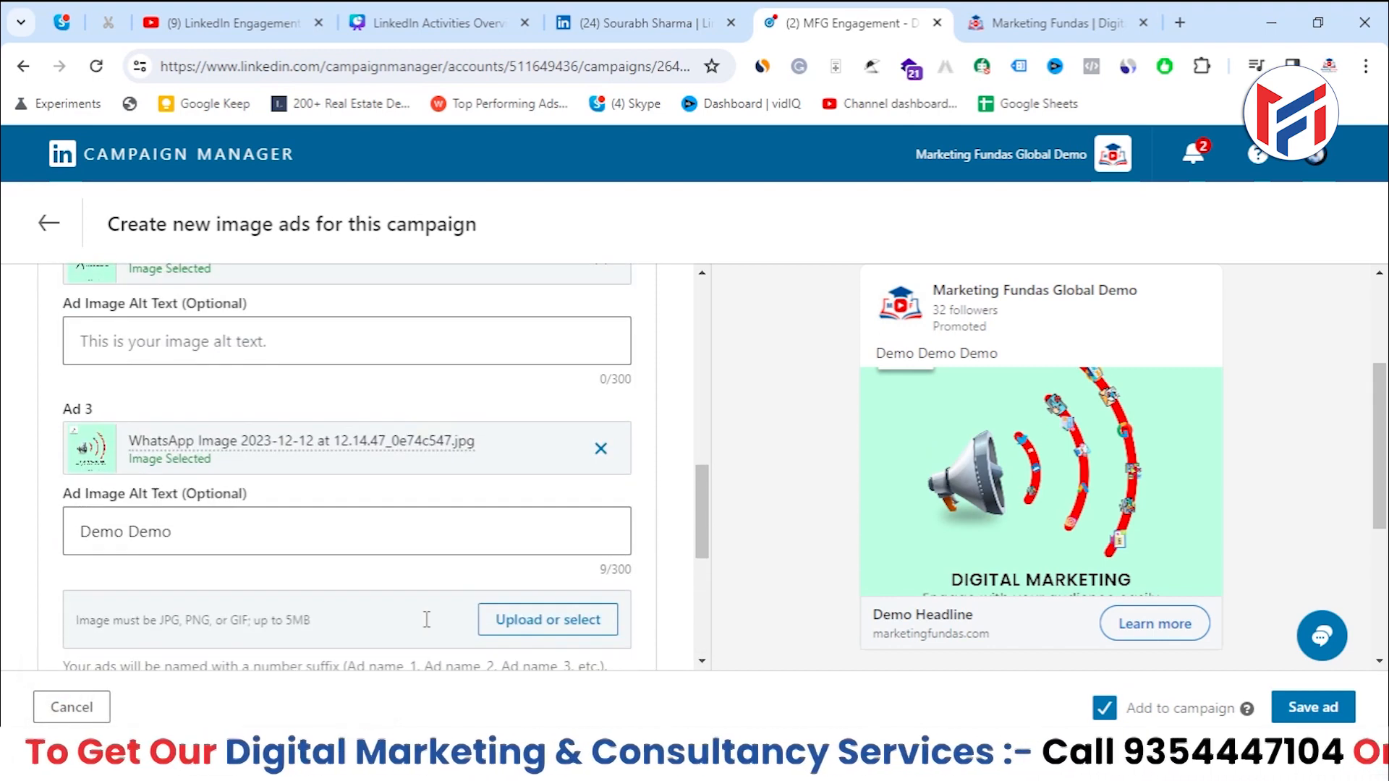
scroll(427, 619, "up", 5)
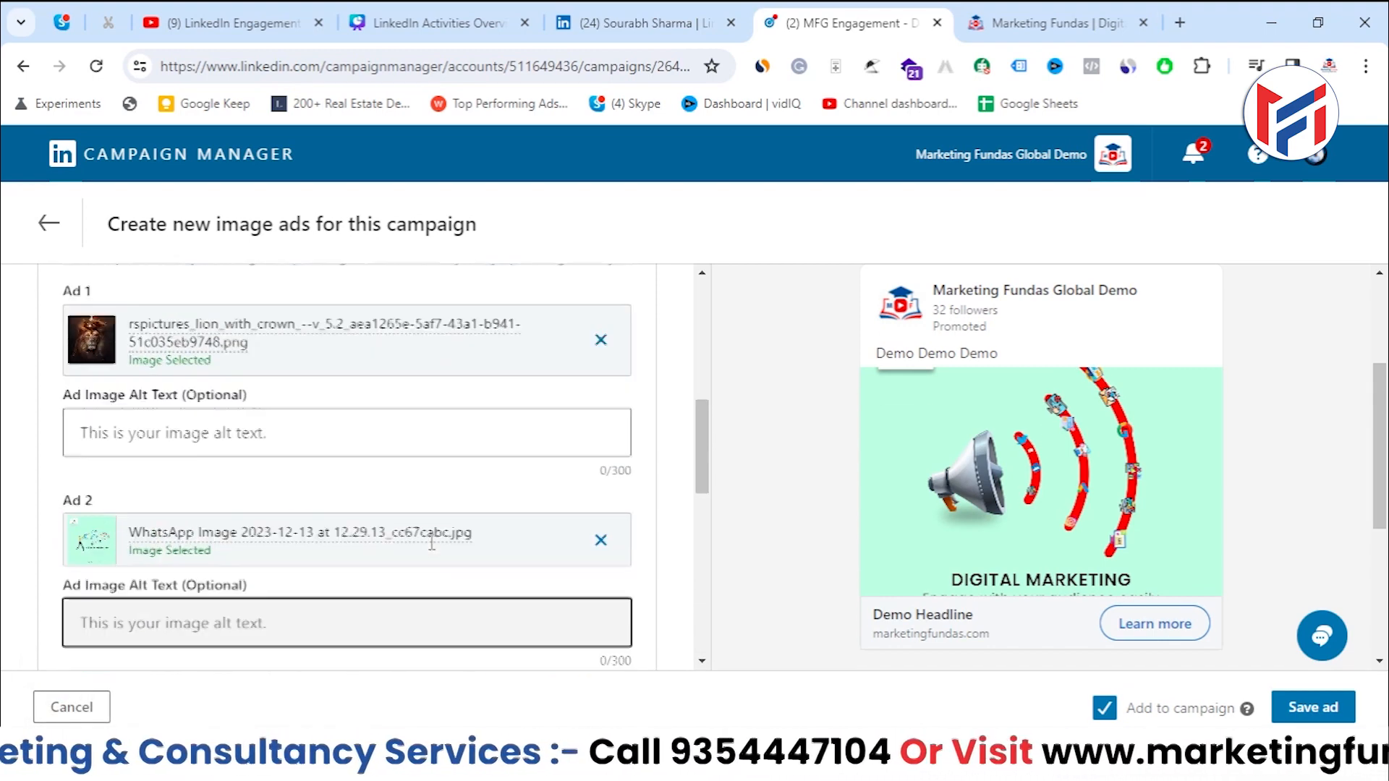
scroll(432, 543, "up", 4)
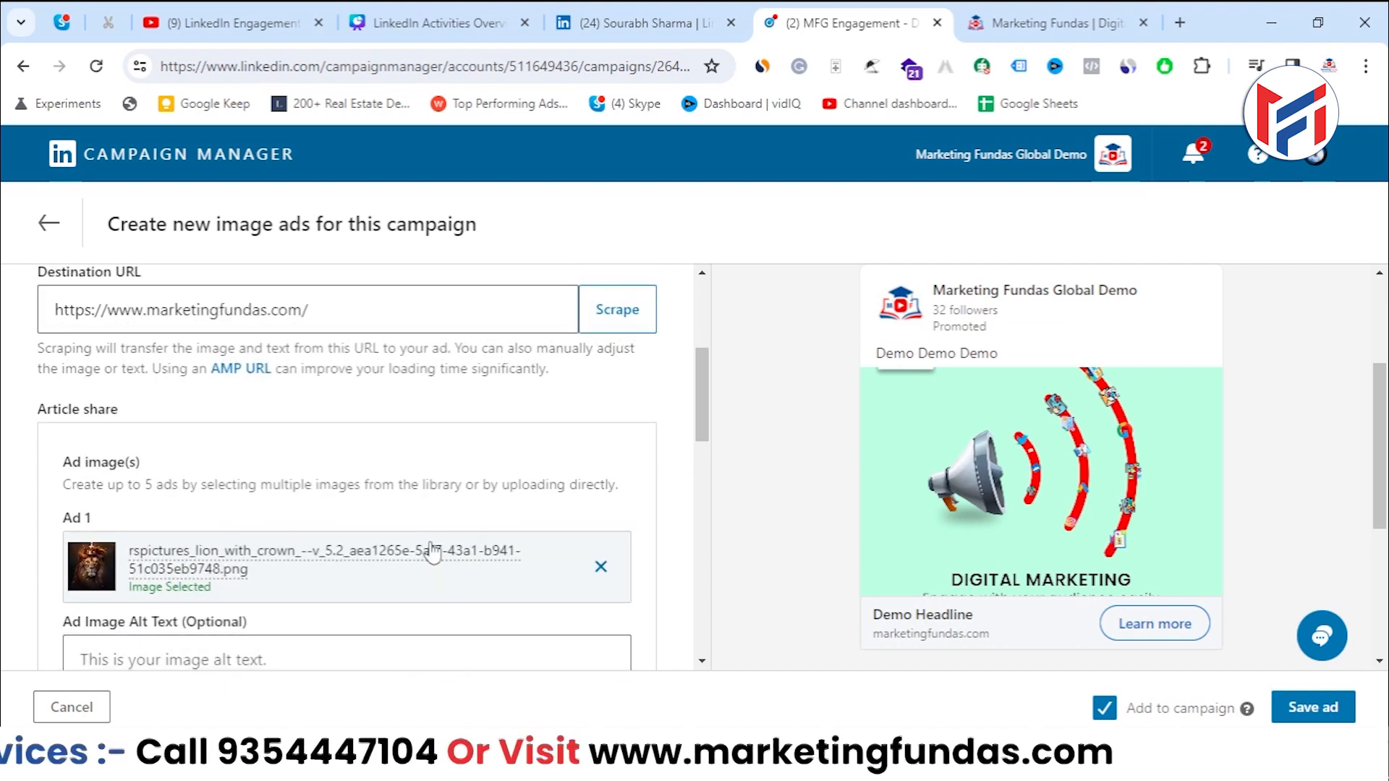
scroll(405, 539, "down", 8)
scroll(397, 537, "up", 3)
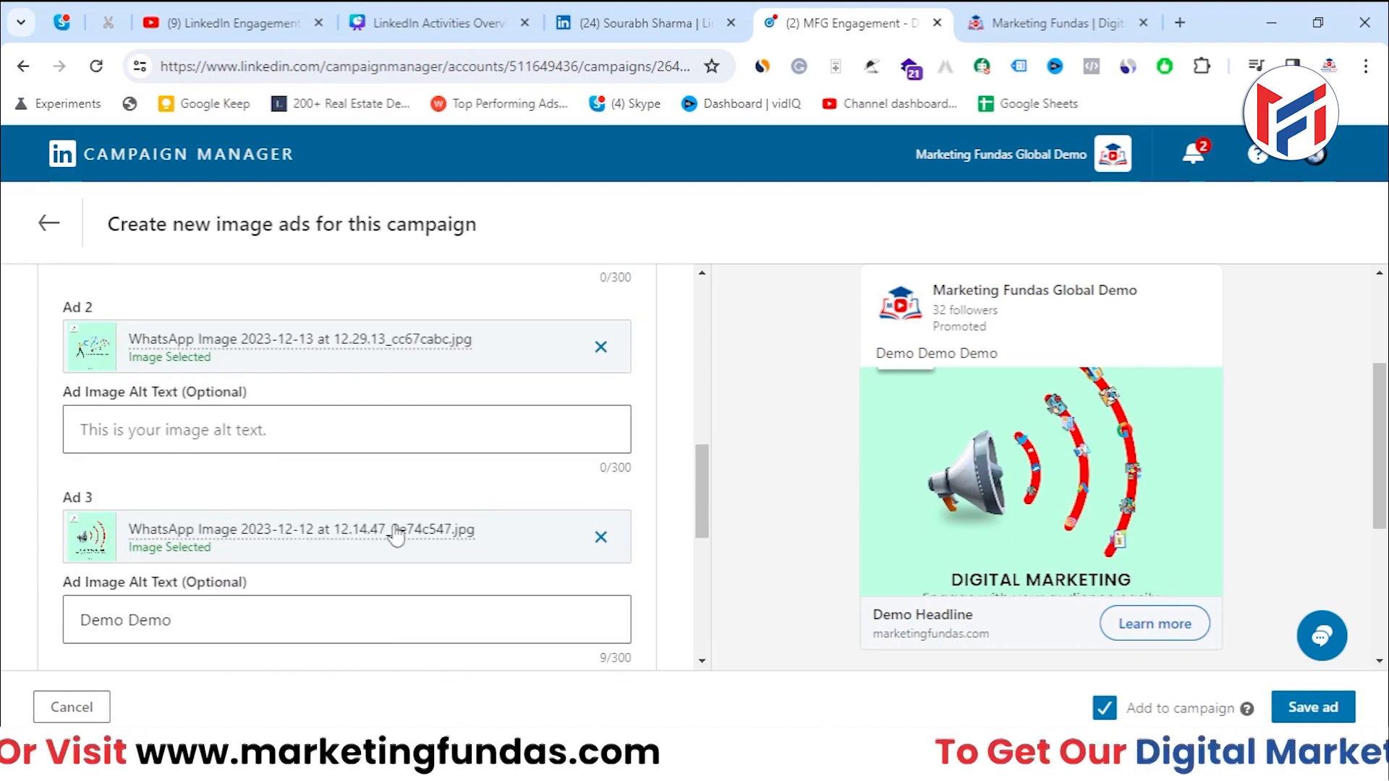
scroll(144, 405, "up", 4)
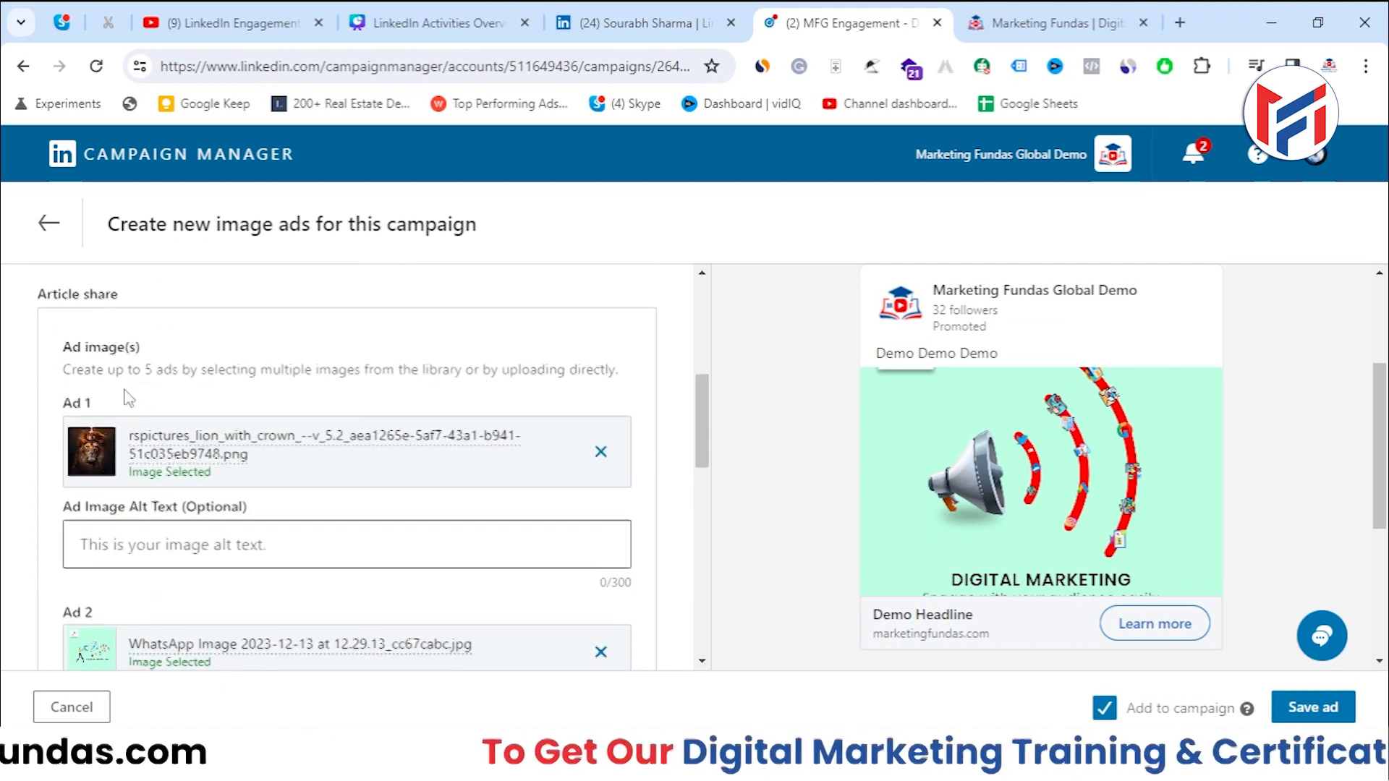
left_click_drag(62, 400, 58, 402)
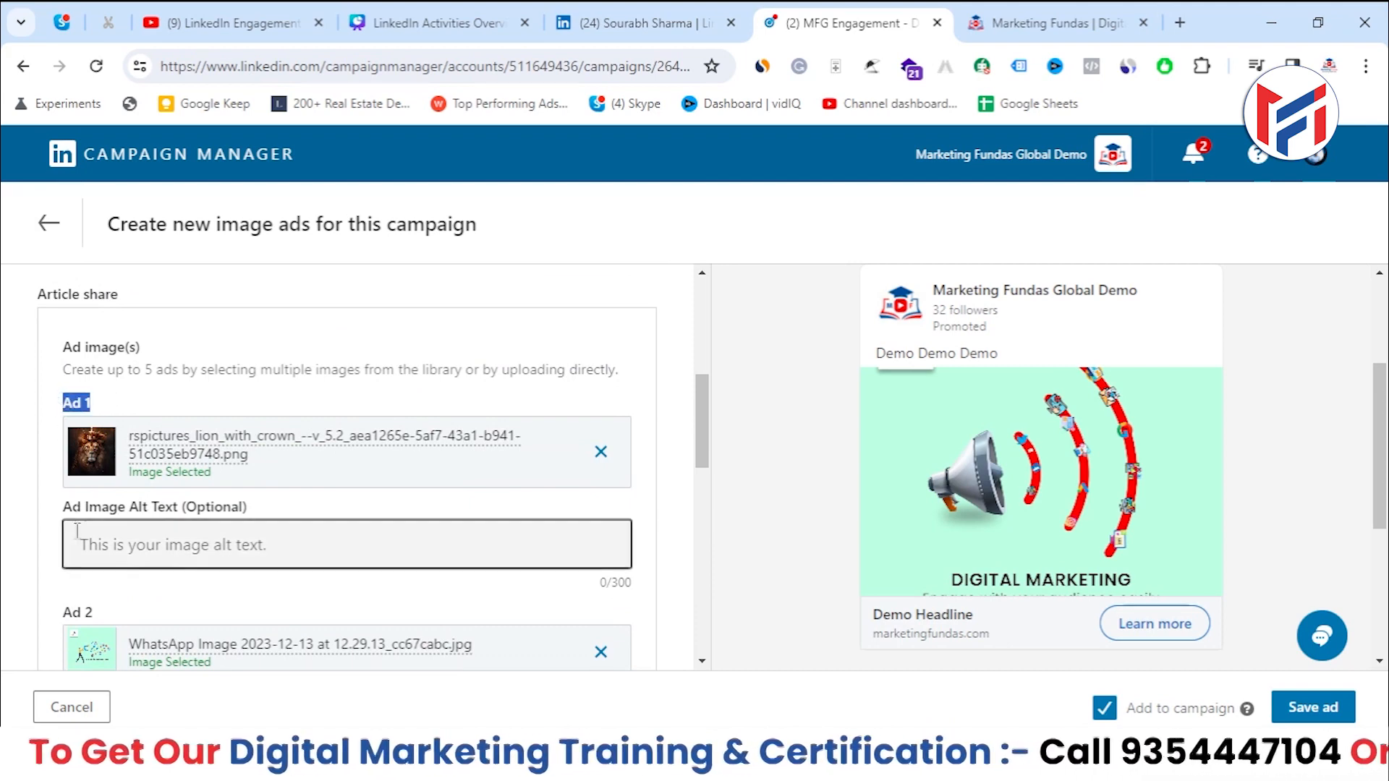
left_click_drag(105, 613, 57, 600)
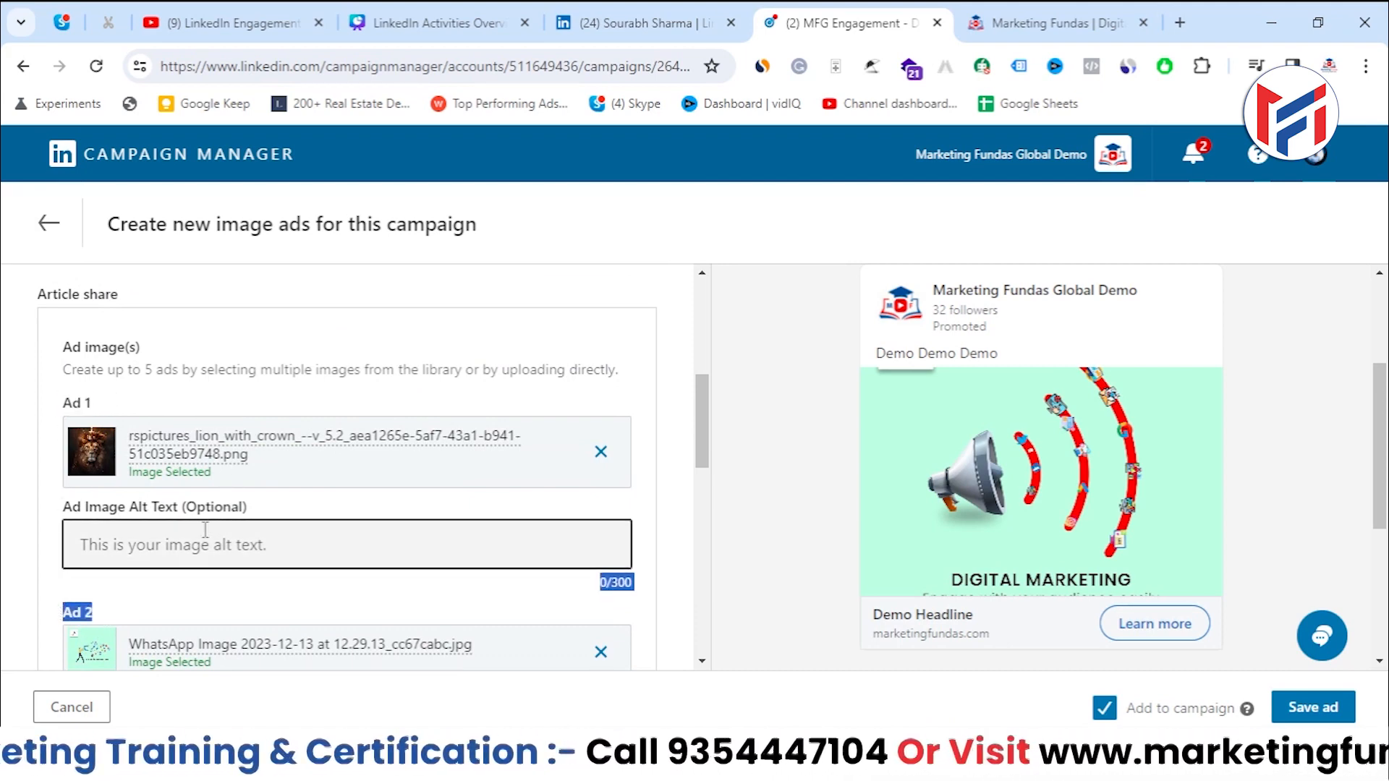
scroll(188, 546, "down", 3)
left_click(115, 600)
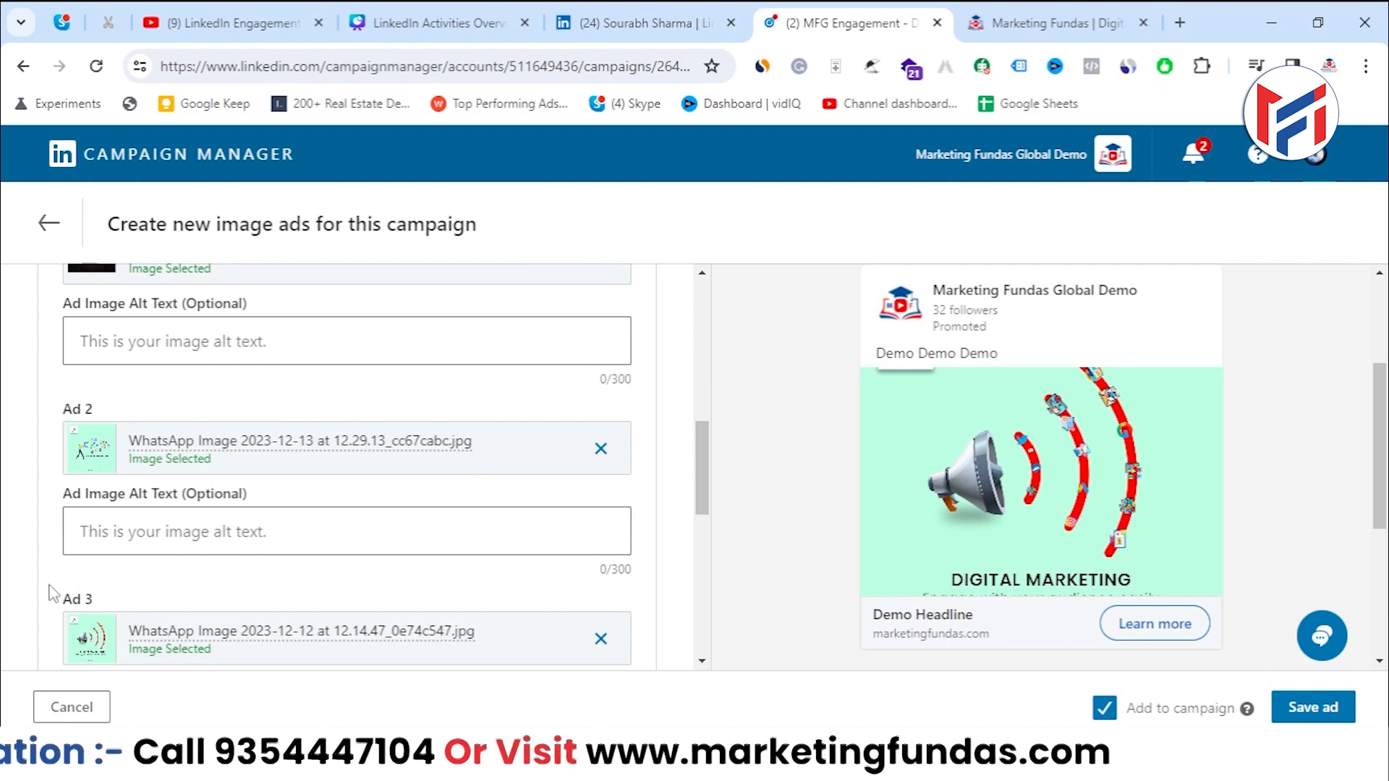
scroll(44, 572, "up", 3)
scroll(23, 579, "down", 2)
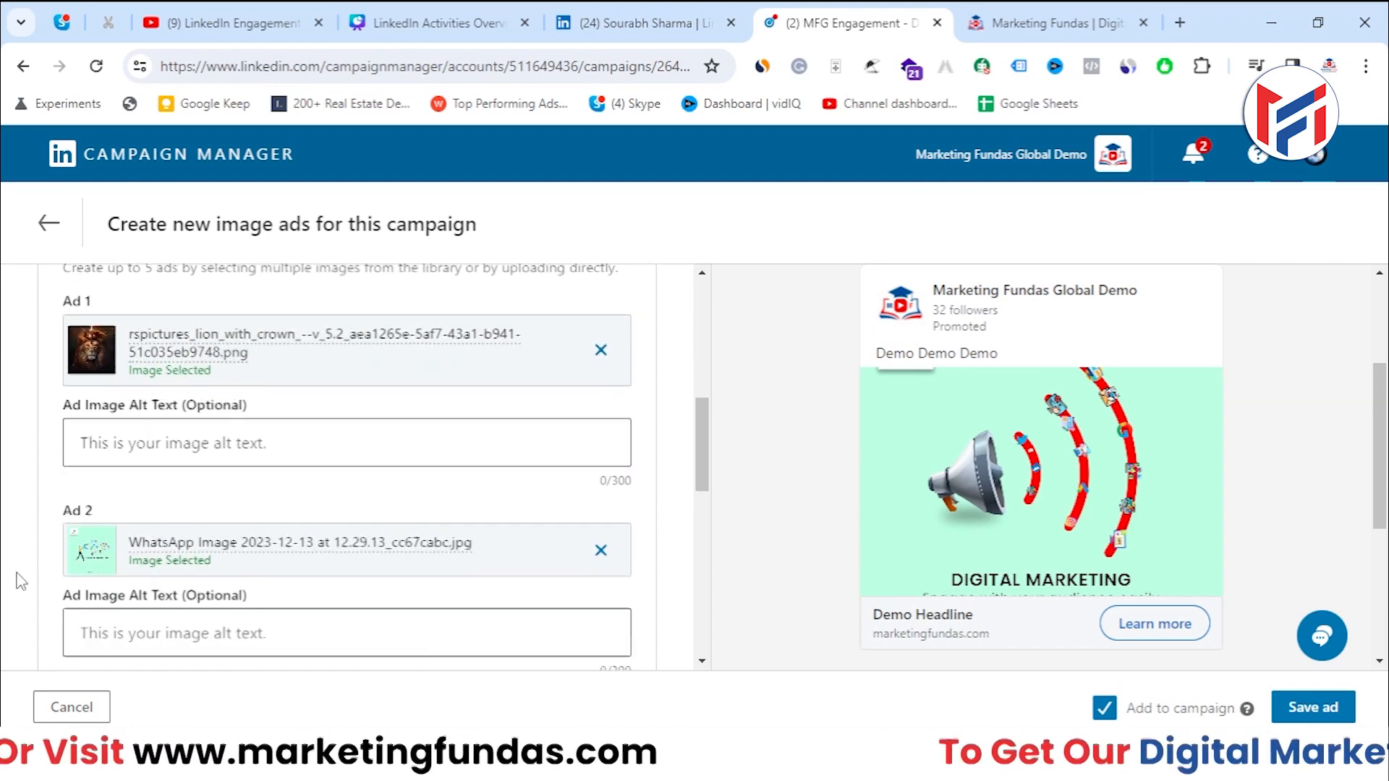
scroll(22, 581, "up", 2)
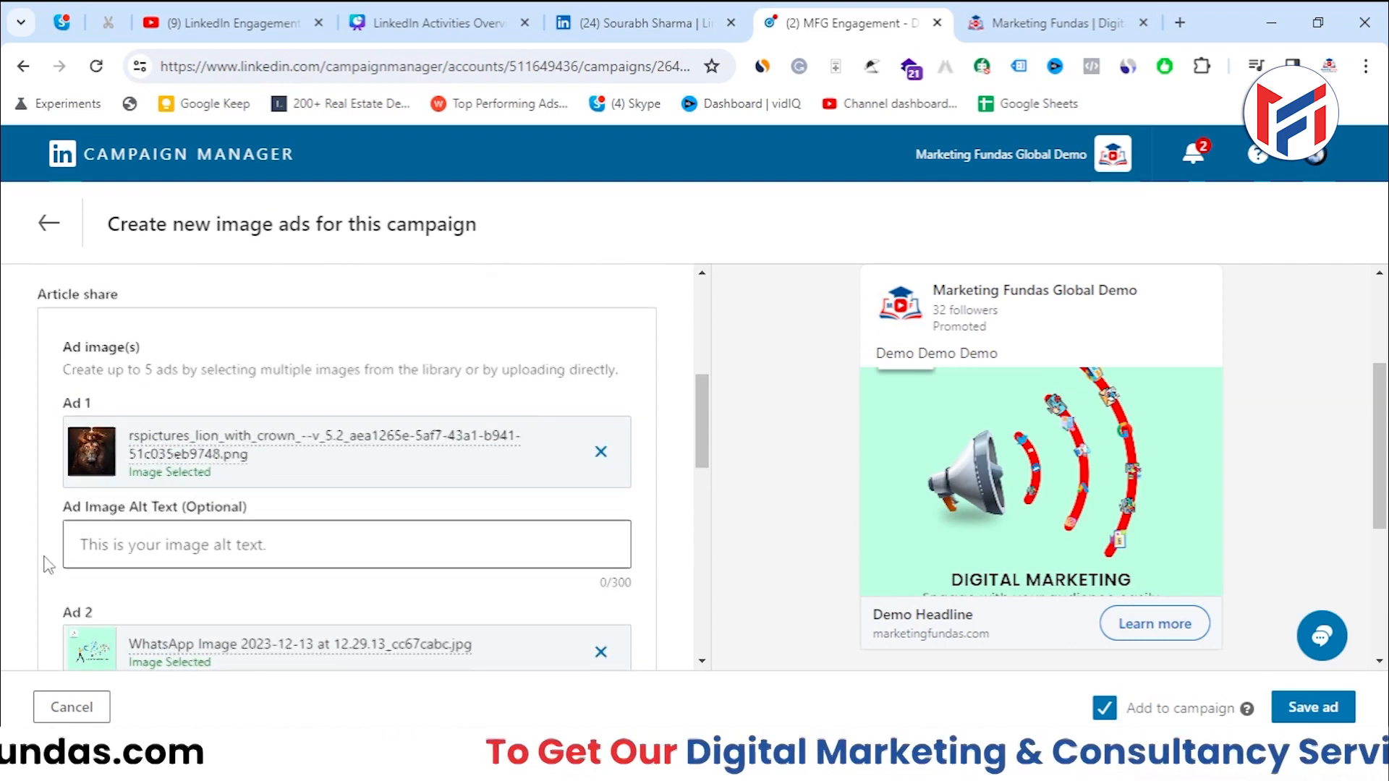
left_click_drag(63, 368, 580, 364)
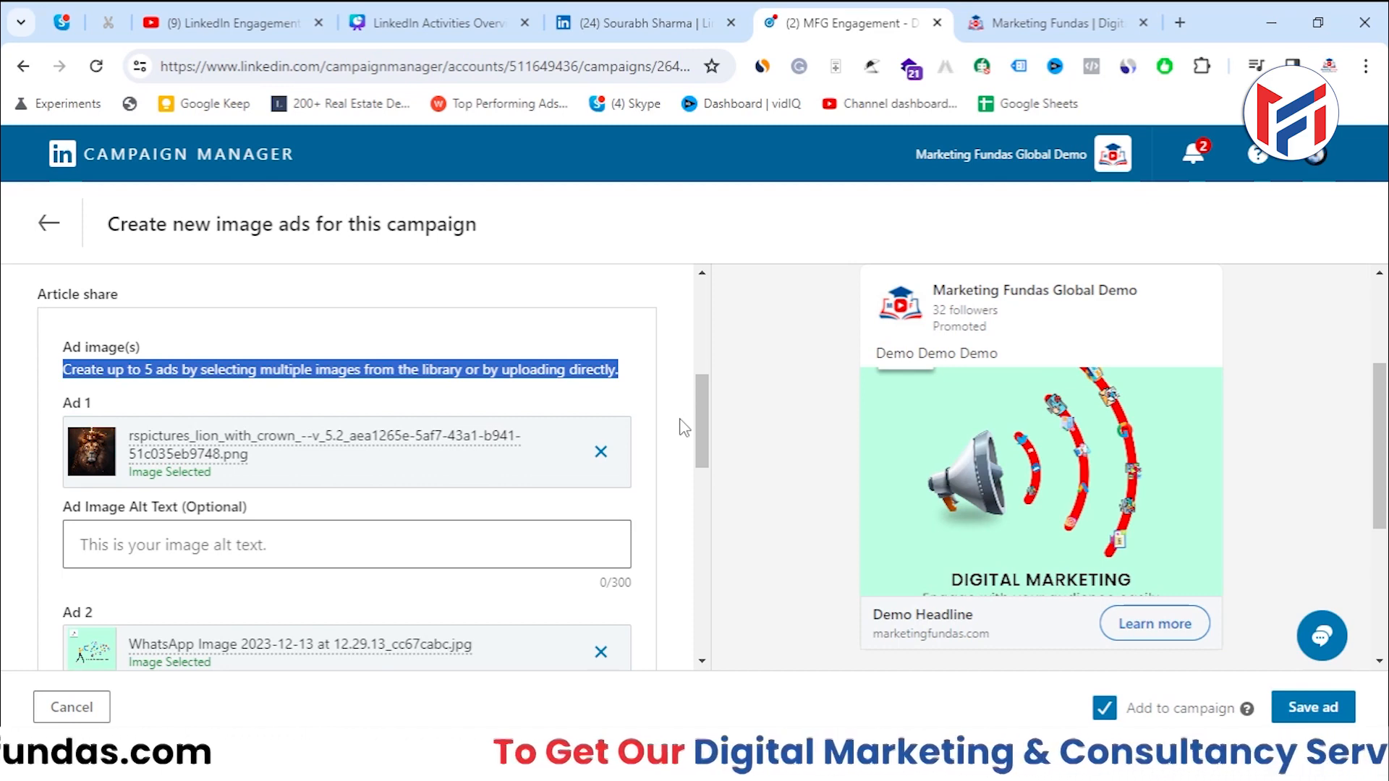
Save the image ads to the campaign and dismiss the save notification
scroll(669, 474, "down", 3)
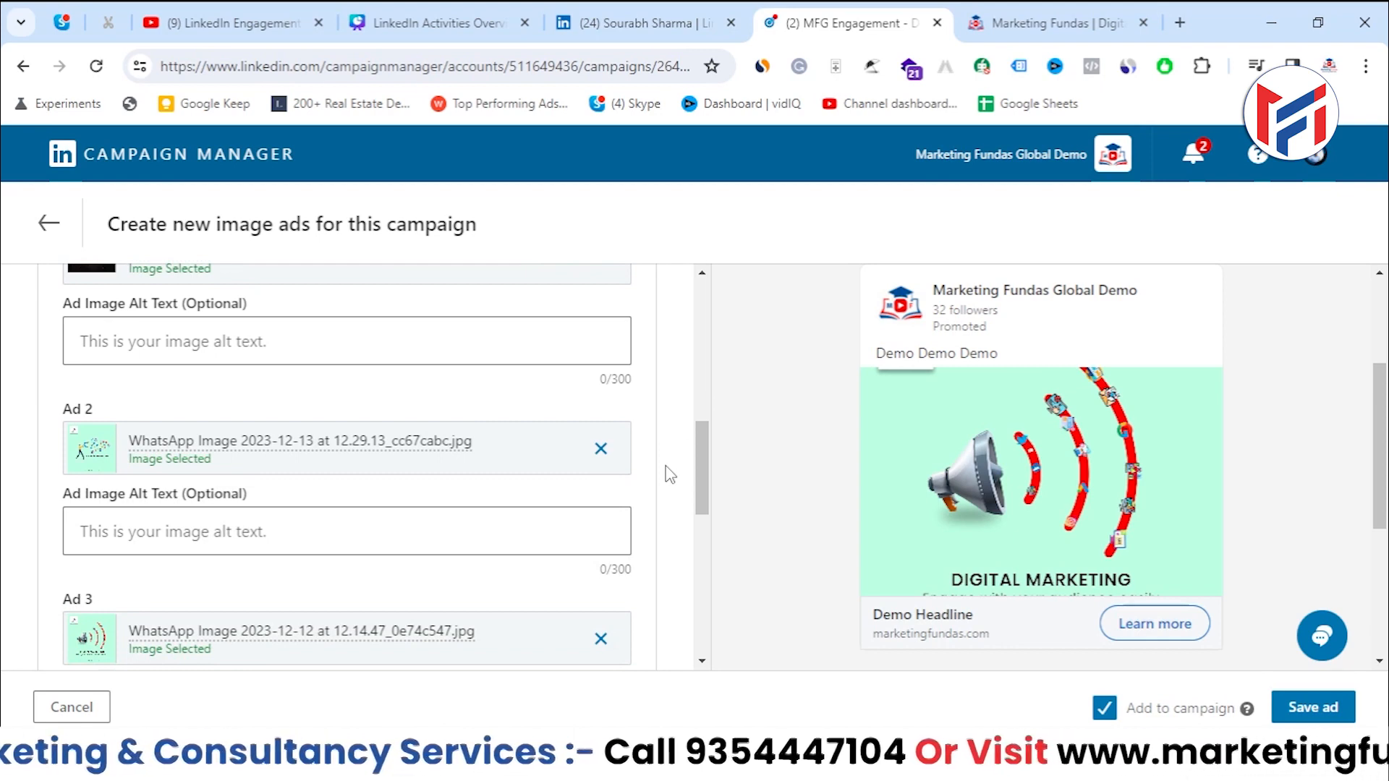
scroll(670, 474, "down", 10)
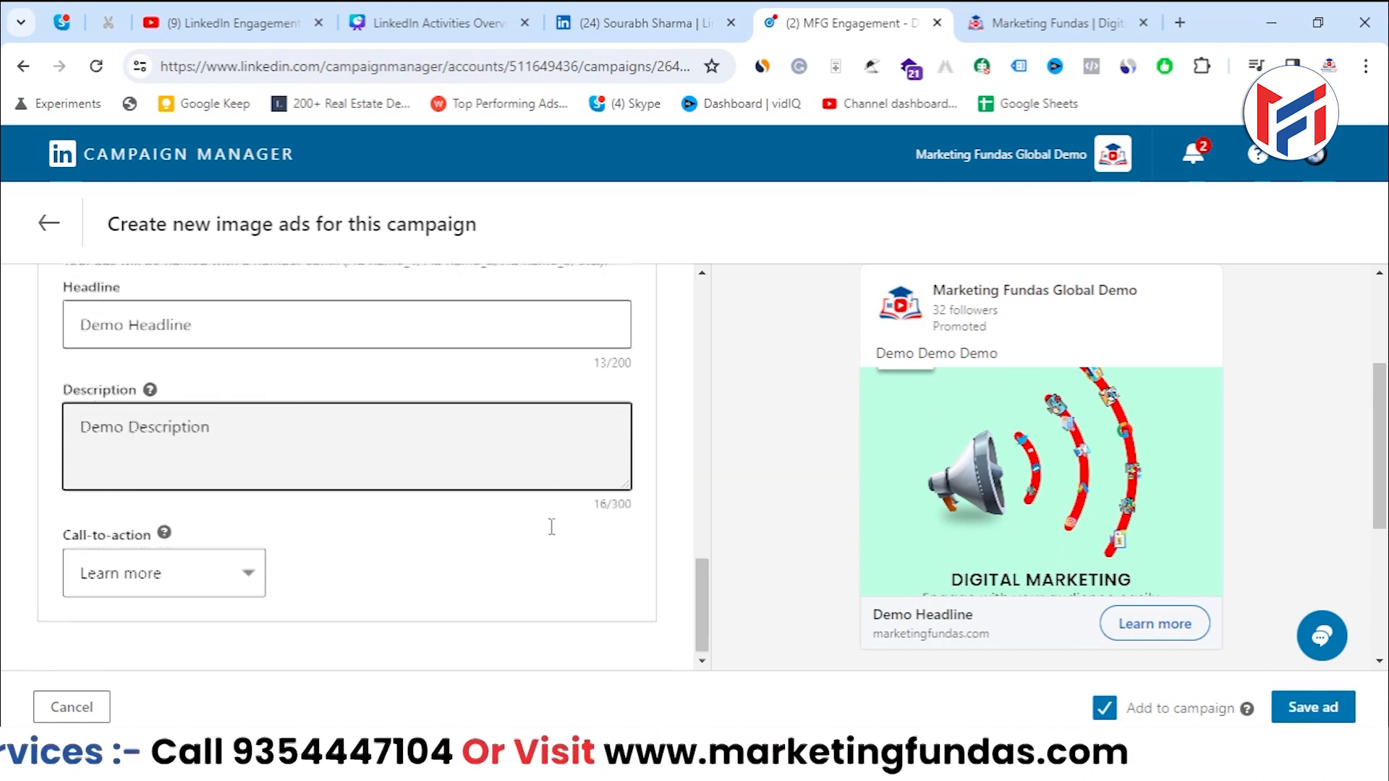
left_click(1326, 721)
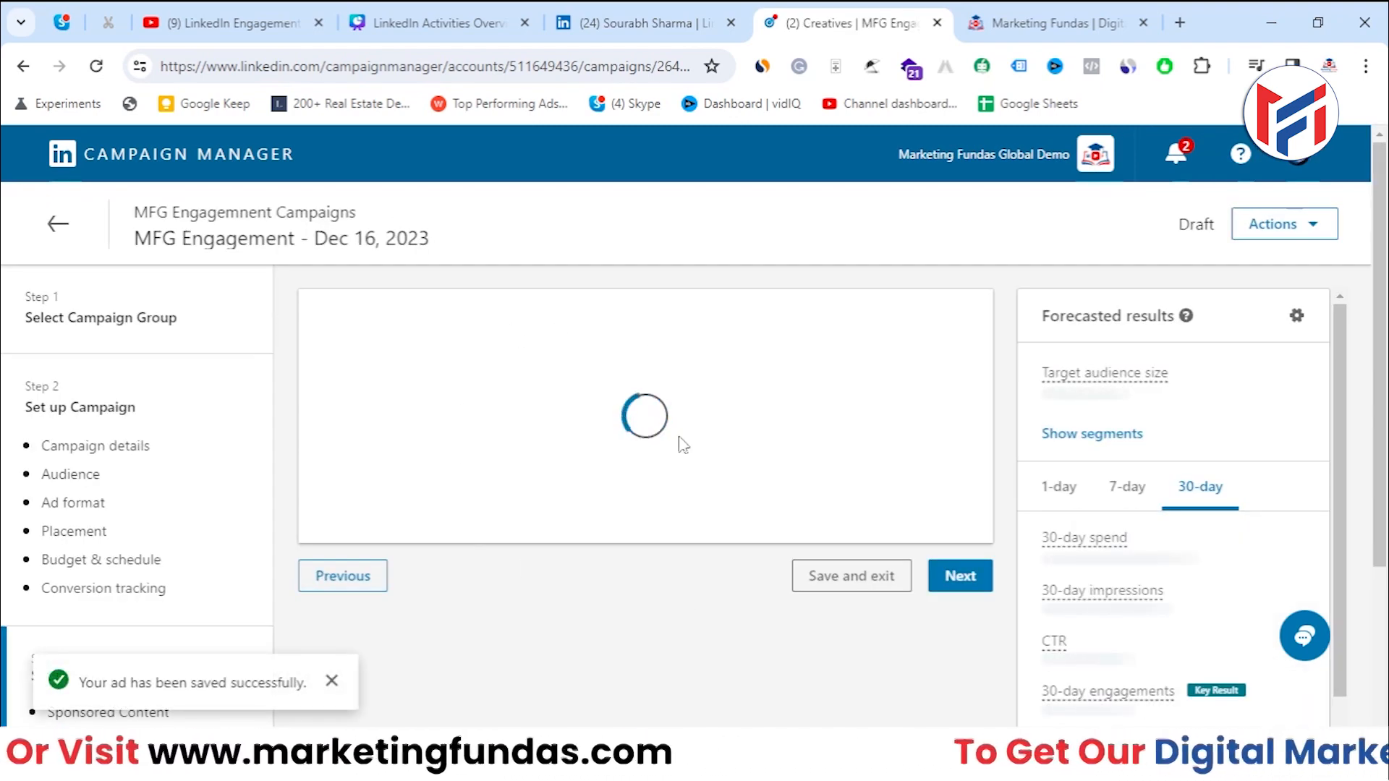
left_click(331, 681)
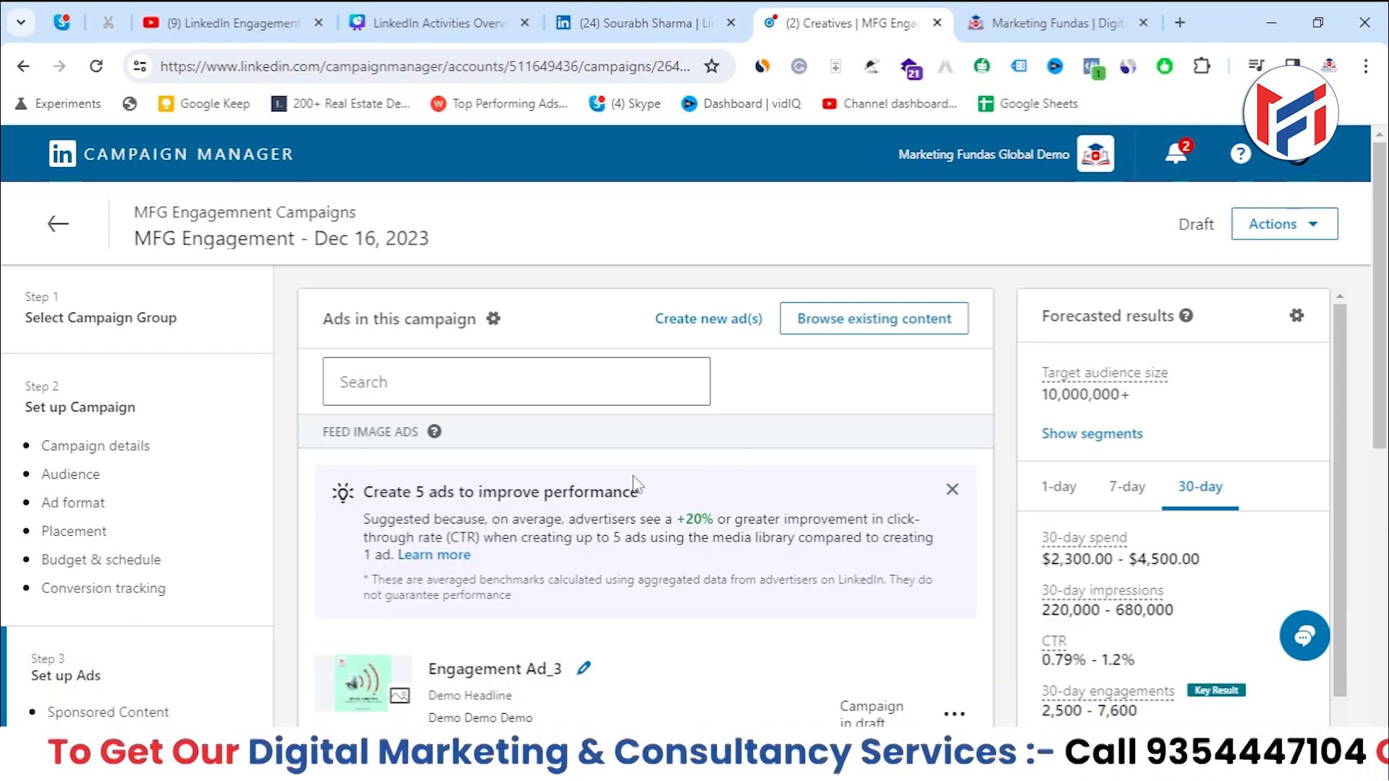
Remove Engagement Ad_2 and Engagement Ad_1 from the campaign, keeping only Engagement Ad_3
scroll(634, 485, "down", 1)
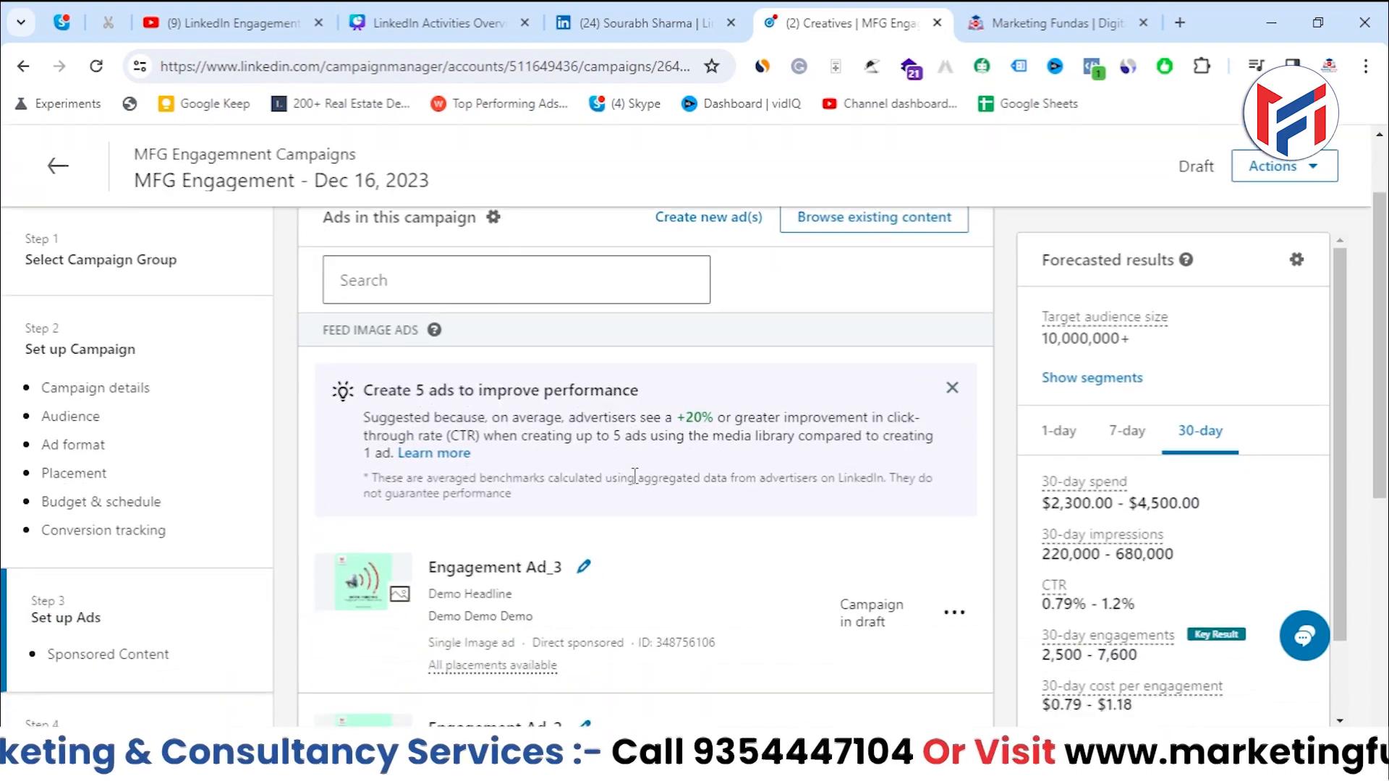
scroll(862, 443, "down", 5)
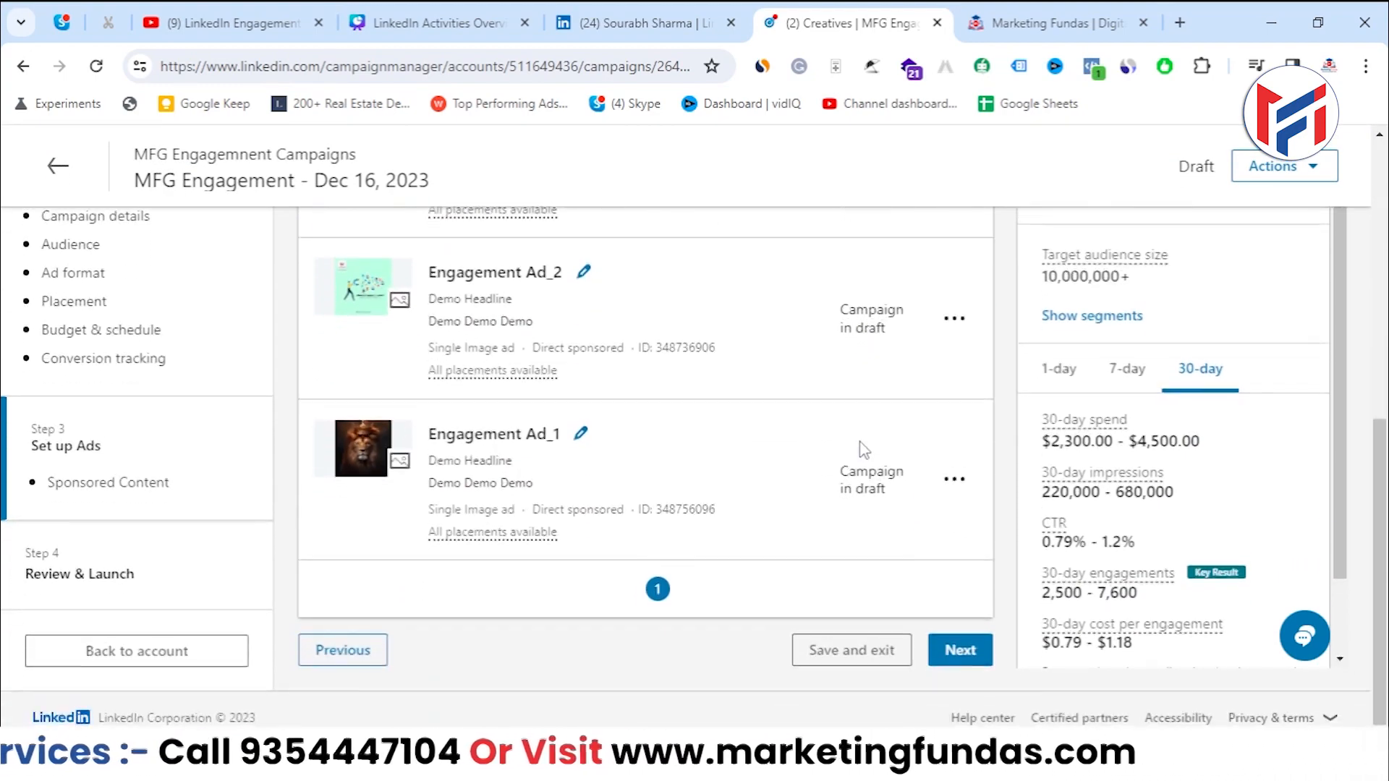
scroll(570, 510, "up", 6)
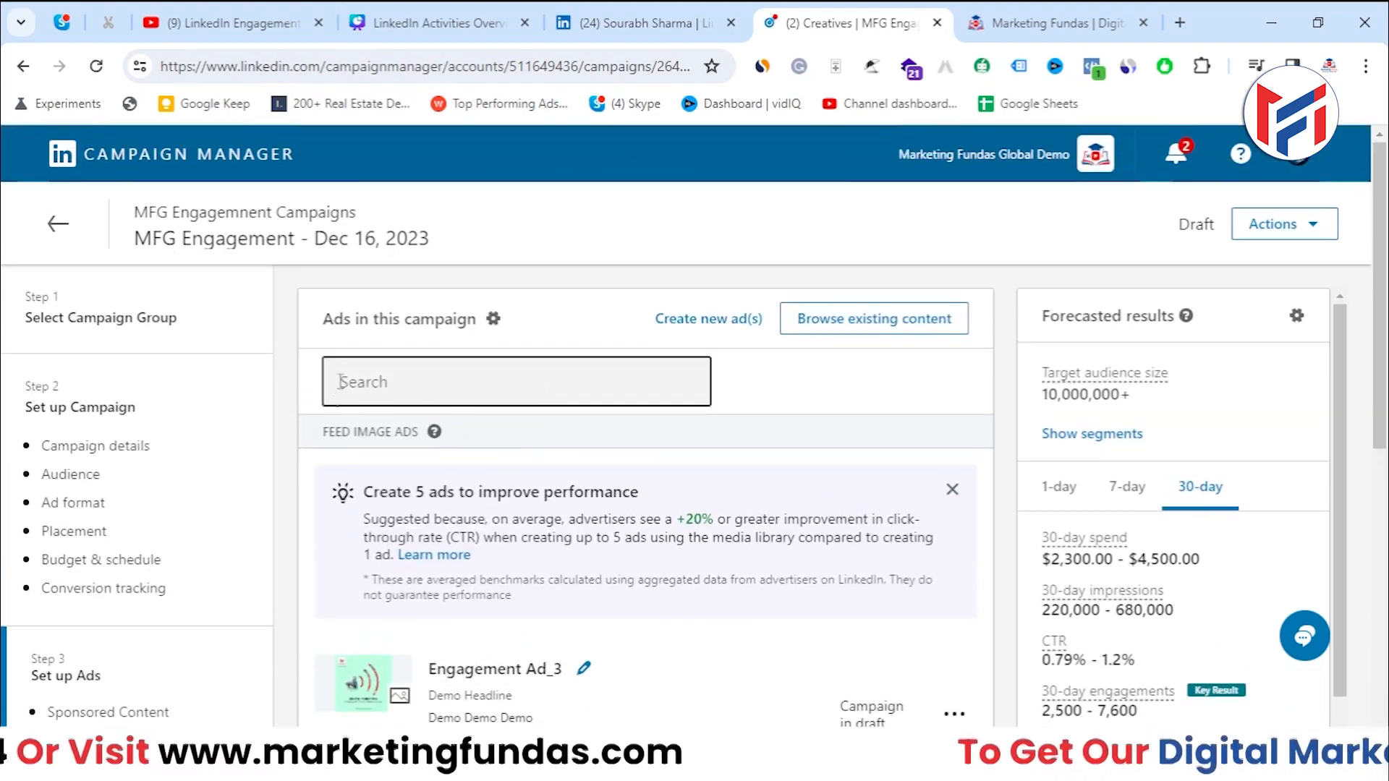
scroll(376, 344, "down", 2)
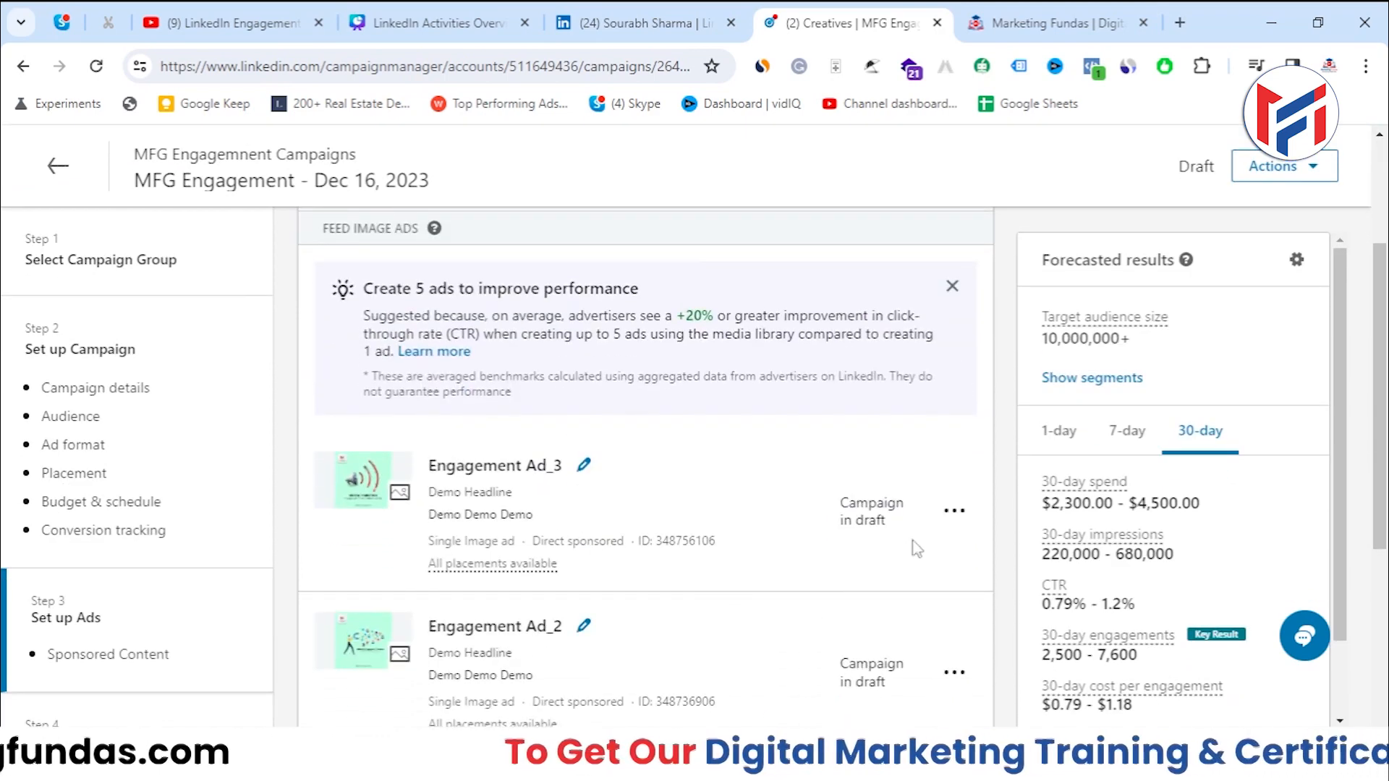
scroll(861, 499, "down", 2)
left_click(954, 469)
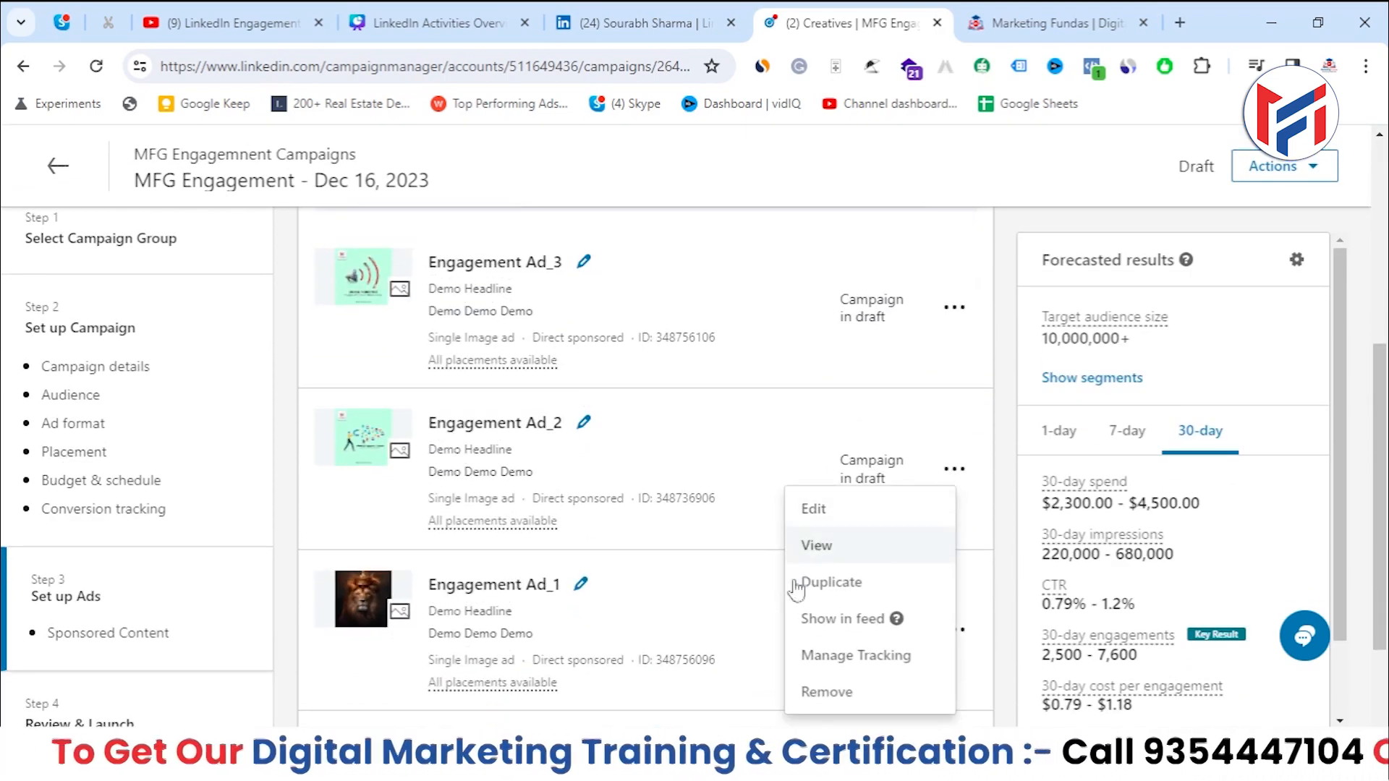
left_click(827, 692)
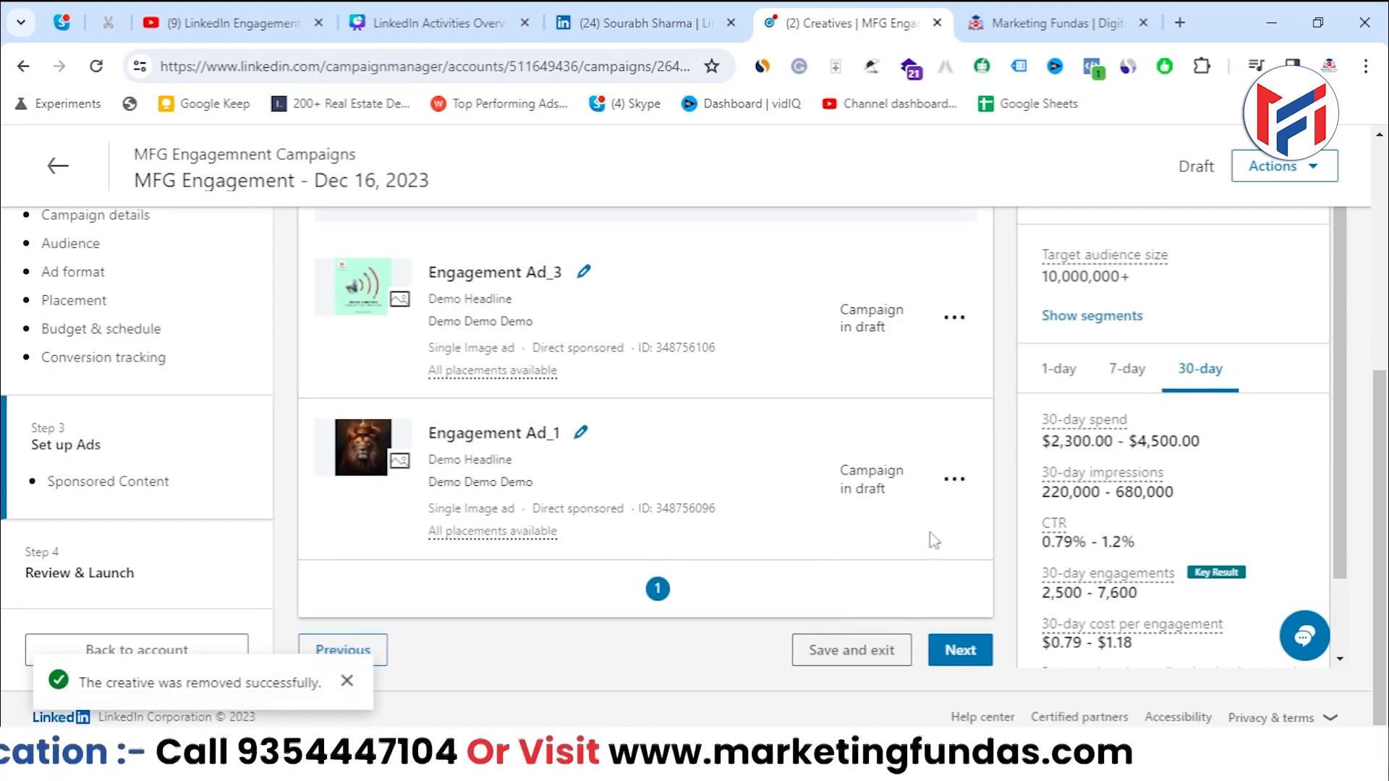
left_click(955, 486)
left_click(823, 700)
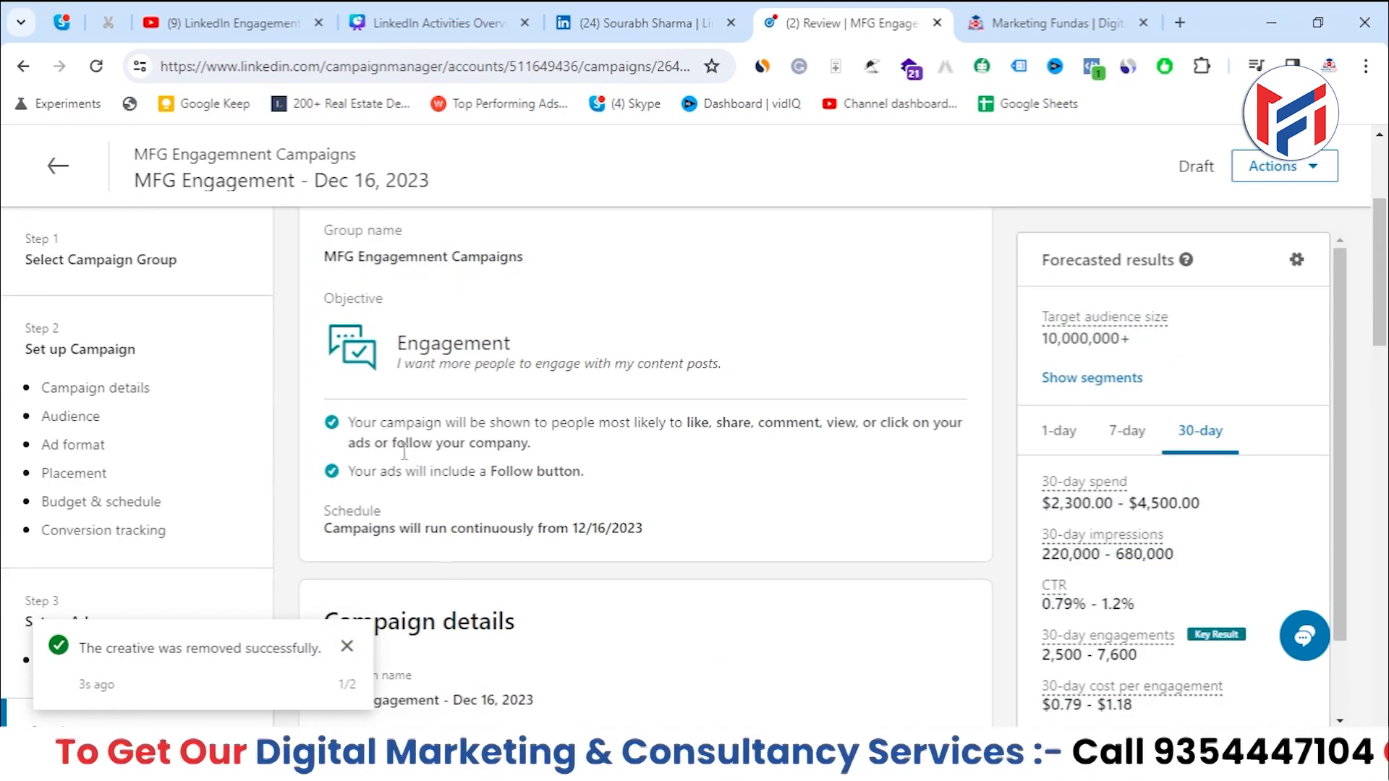
Review the campaign settings before launch, from group and objective through audience, placement, budget and ads to the payment method
scroll(454, 284, "up", 3)
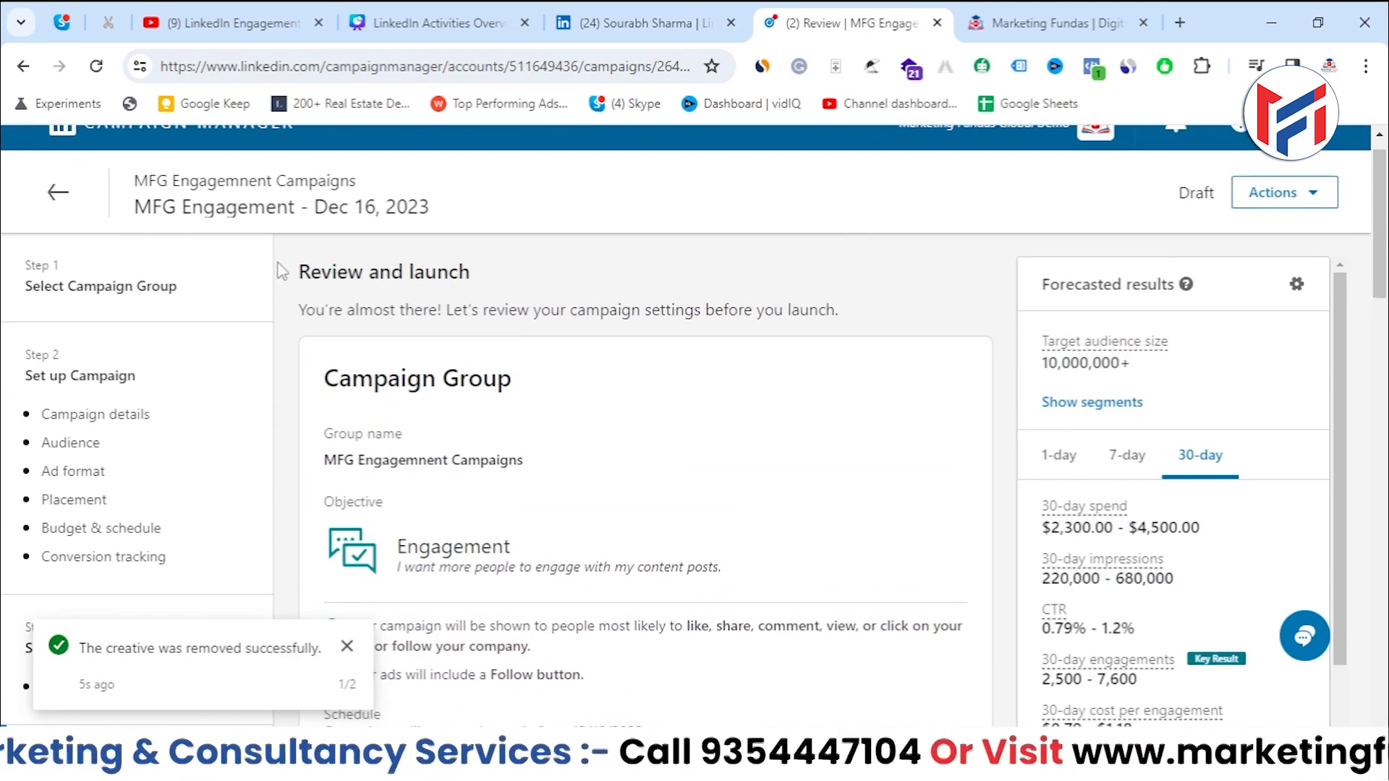
left_click_drag(279, 265, 638, 293)
scroll(601, 416, "down", 10)
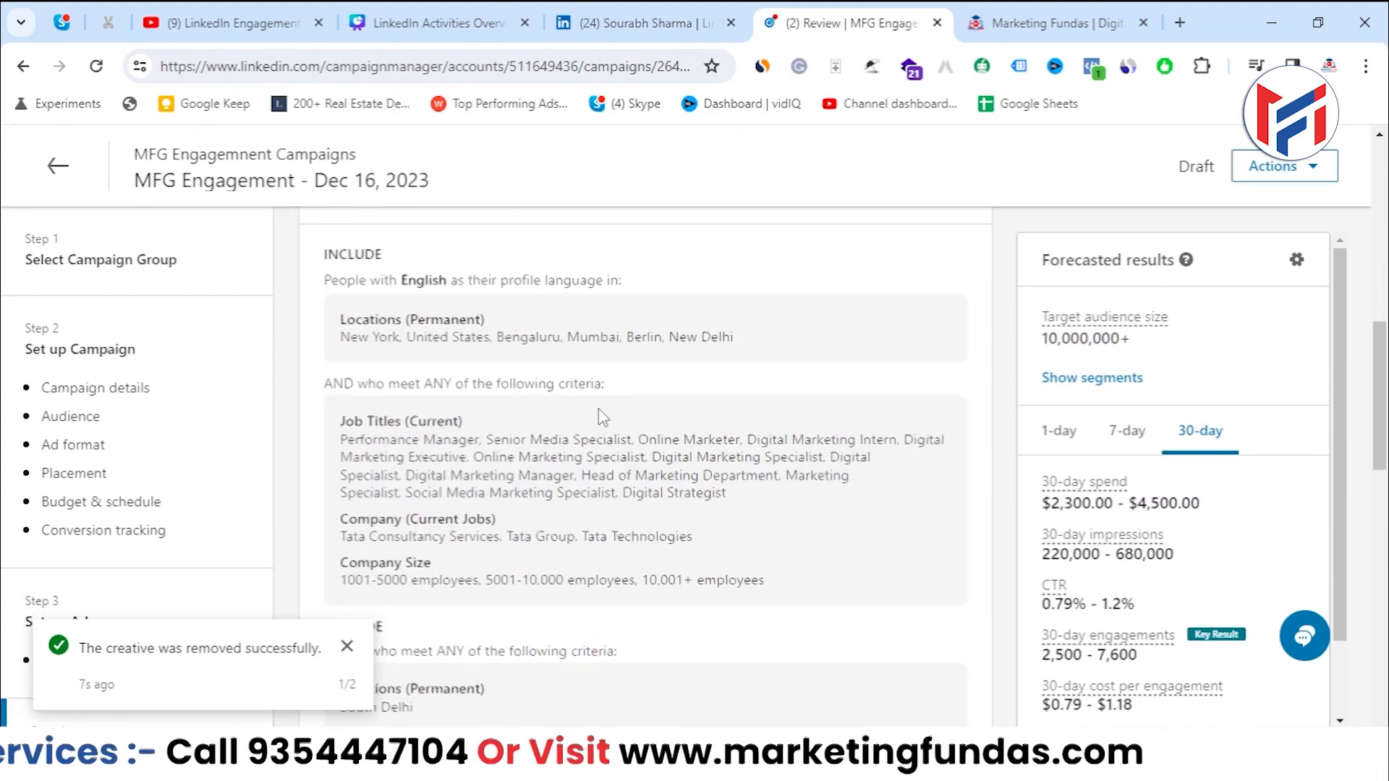
scroll(358, 629, "down", 3)
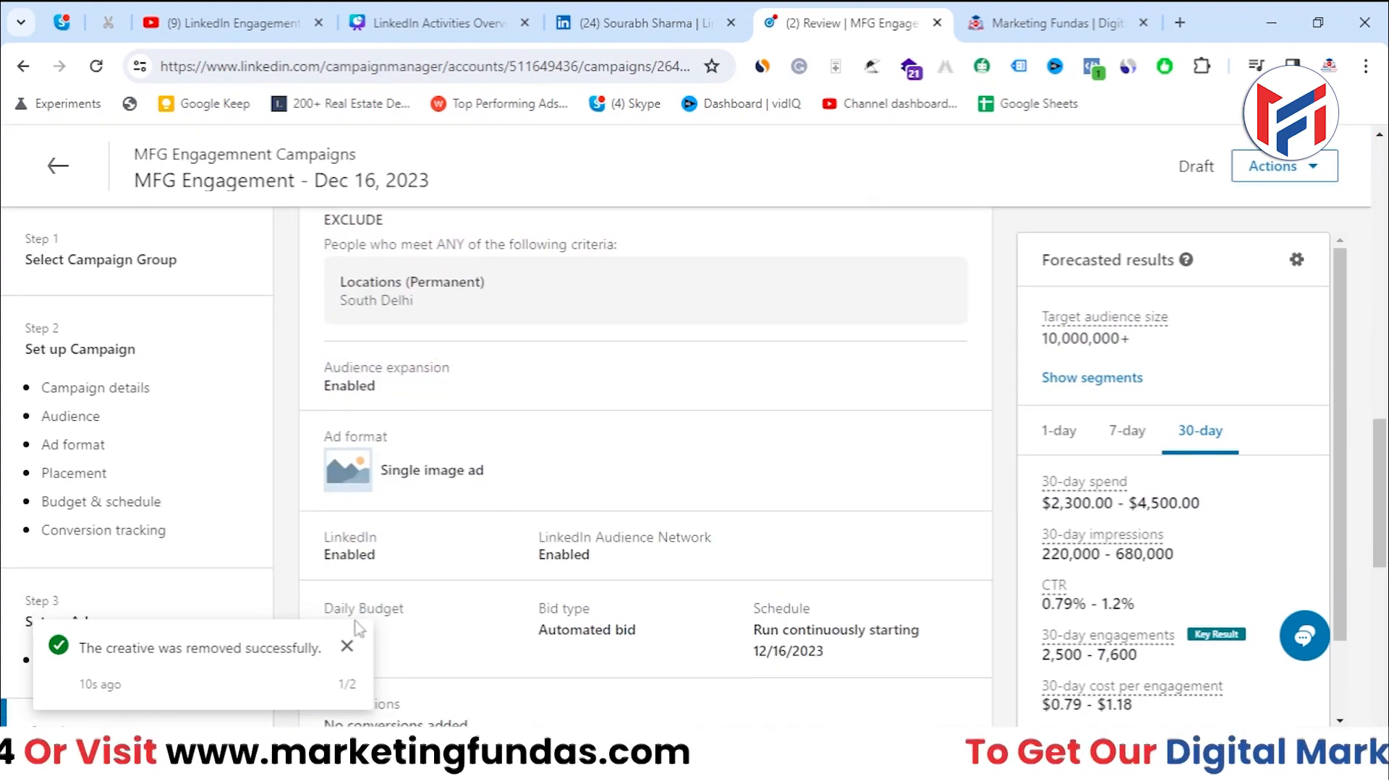
scroll(561, 518, "down", 10)
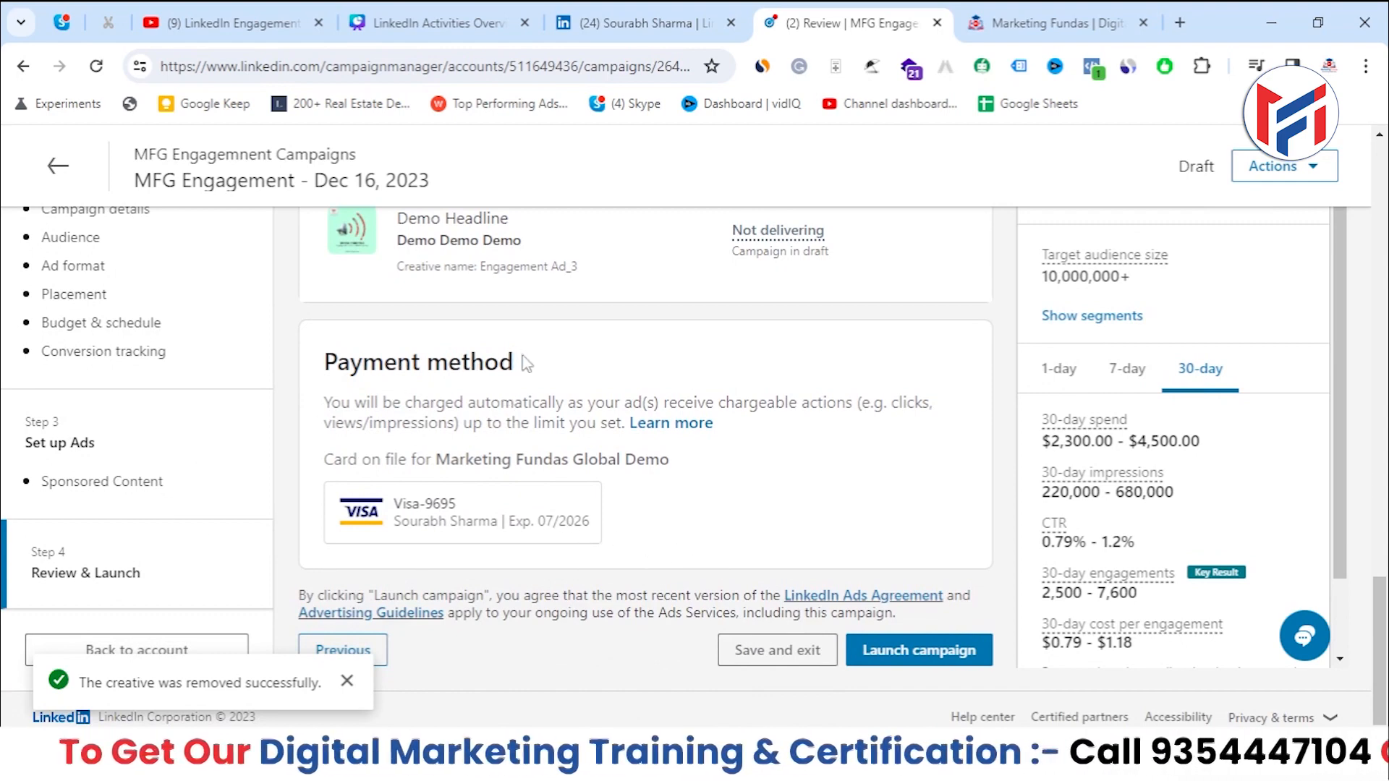
triple_click(418, 362)
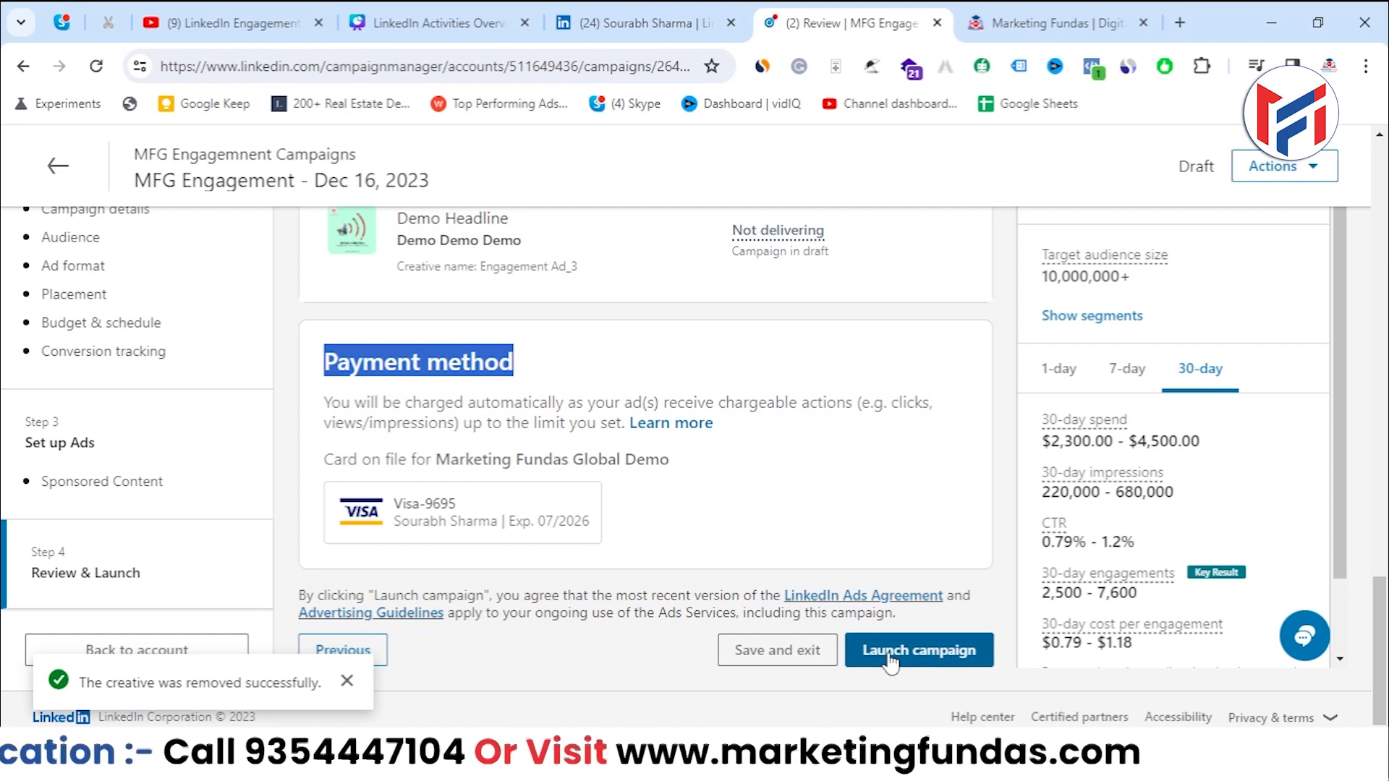
Dismiss the ad removal notification, save the campaign without launching it and exit to the campaign list
left_click(347, 681)
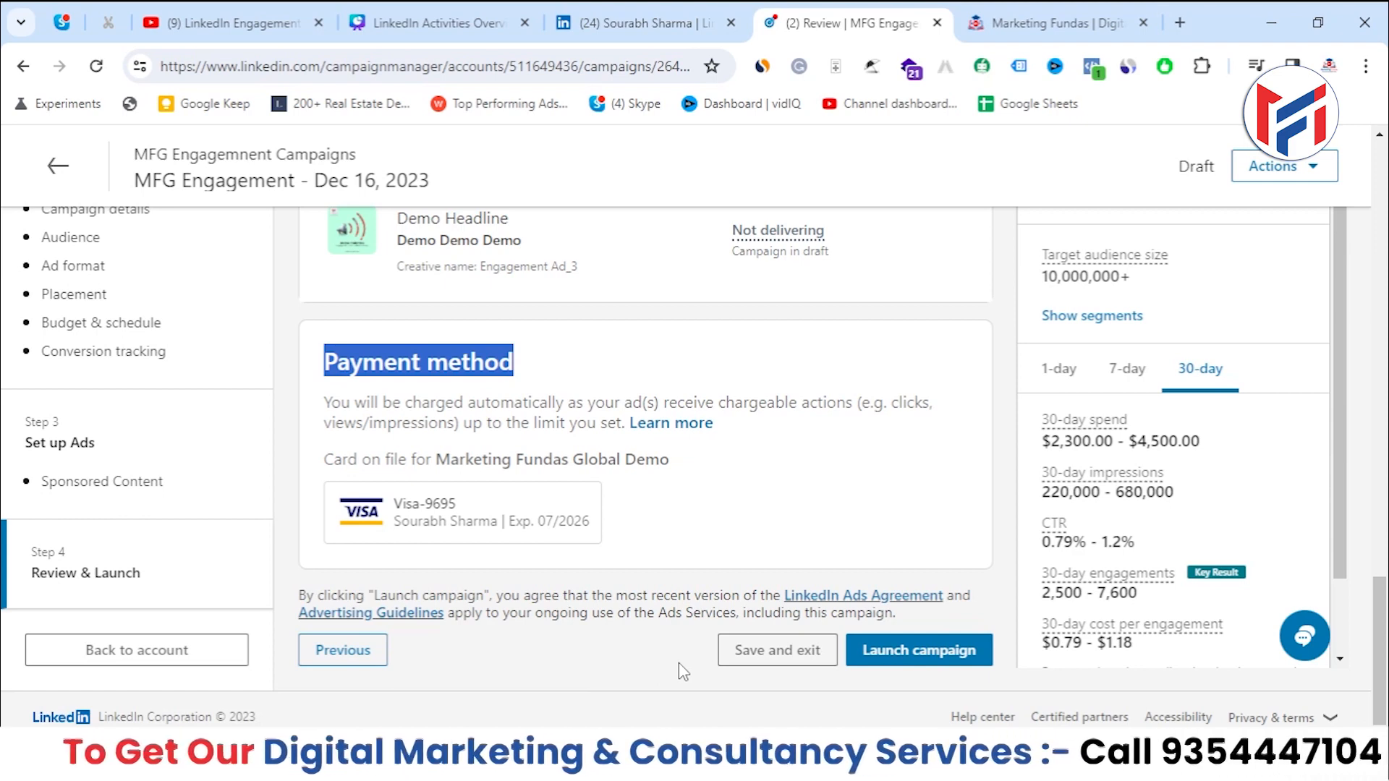
left_click(777, 652)
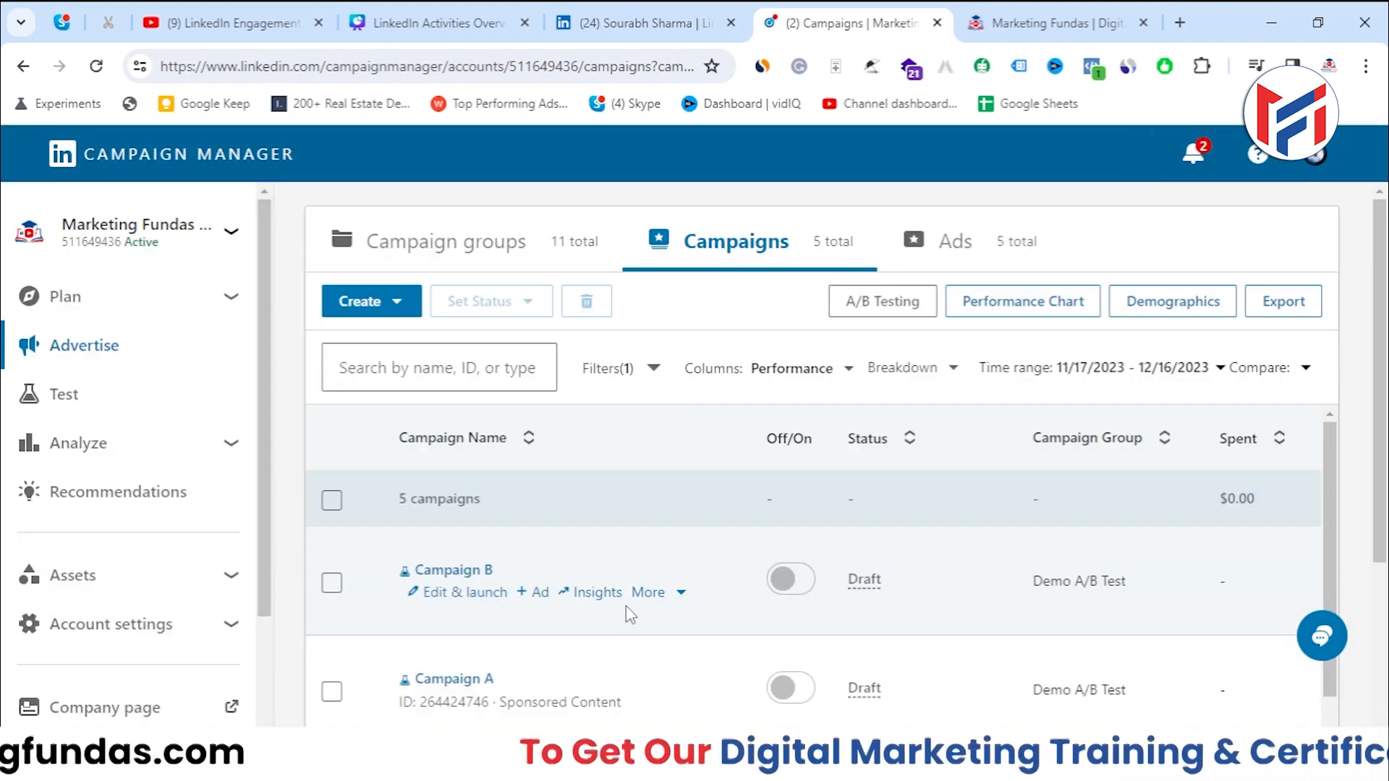
Reopen the MFG Engagement - Dec 16, 2023 campaign for editing and launch, and check its ads and payment sections
scroll(623, 608, "down", 3)
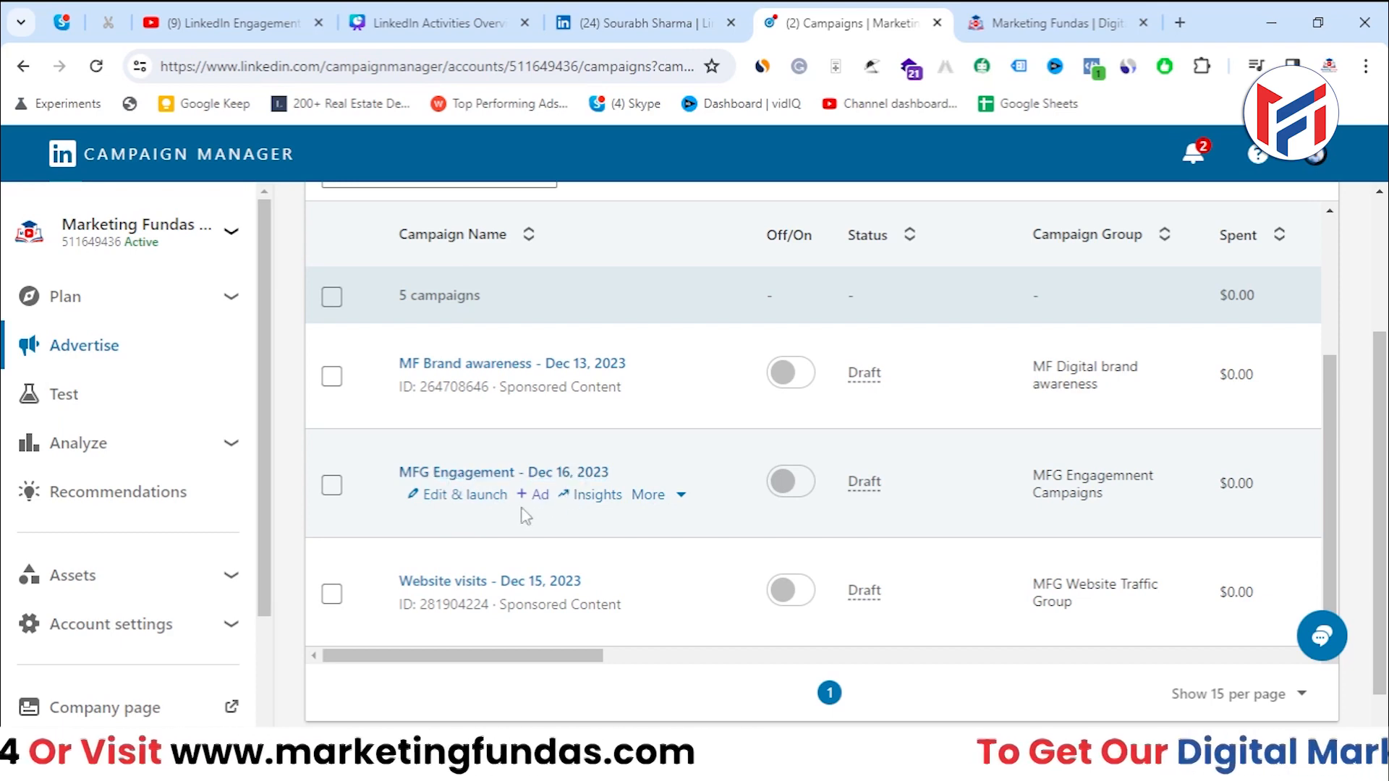
left_click(480, 505)
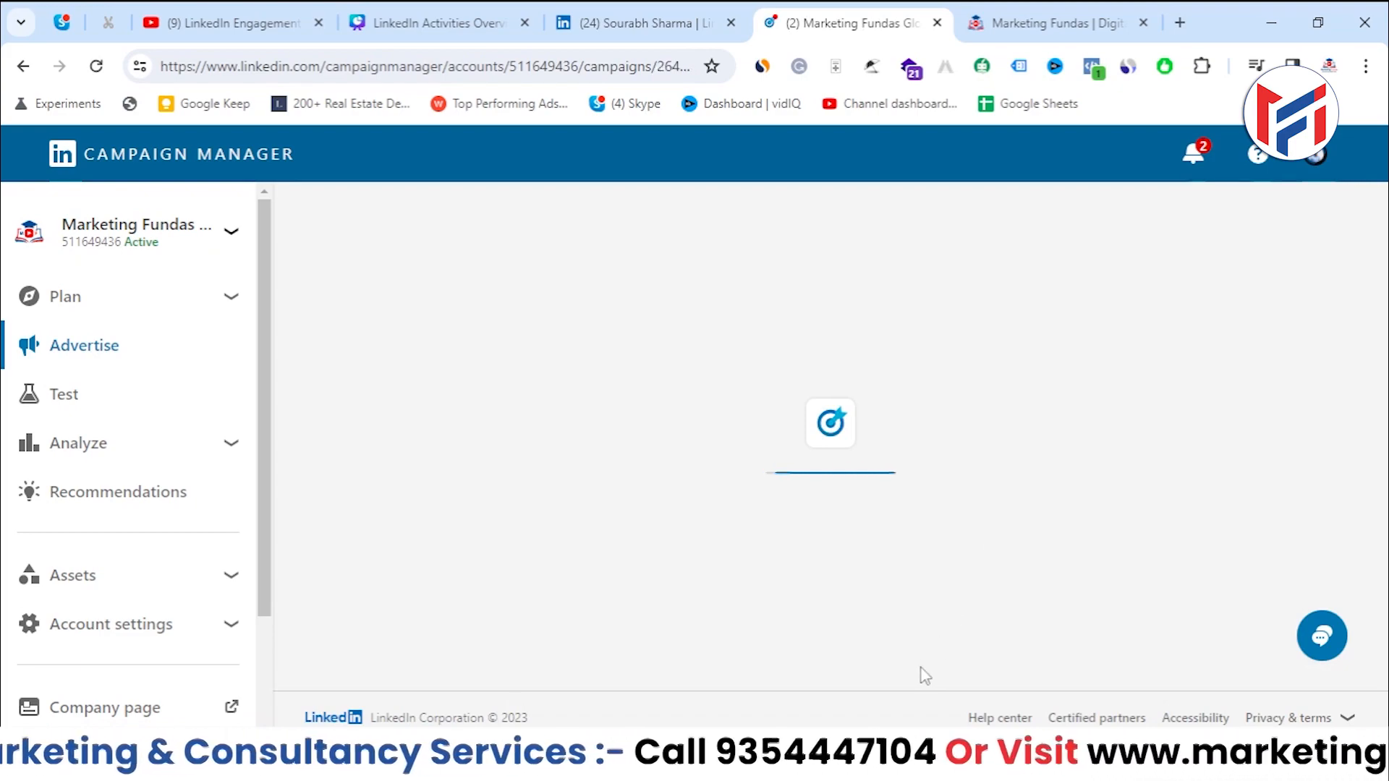
scroll(924, 675, "down", 10)
scroll(925, 676, "down", 8)
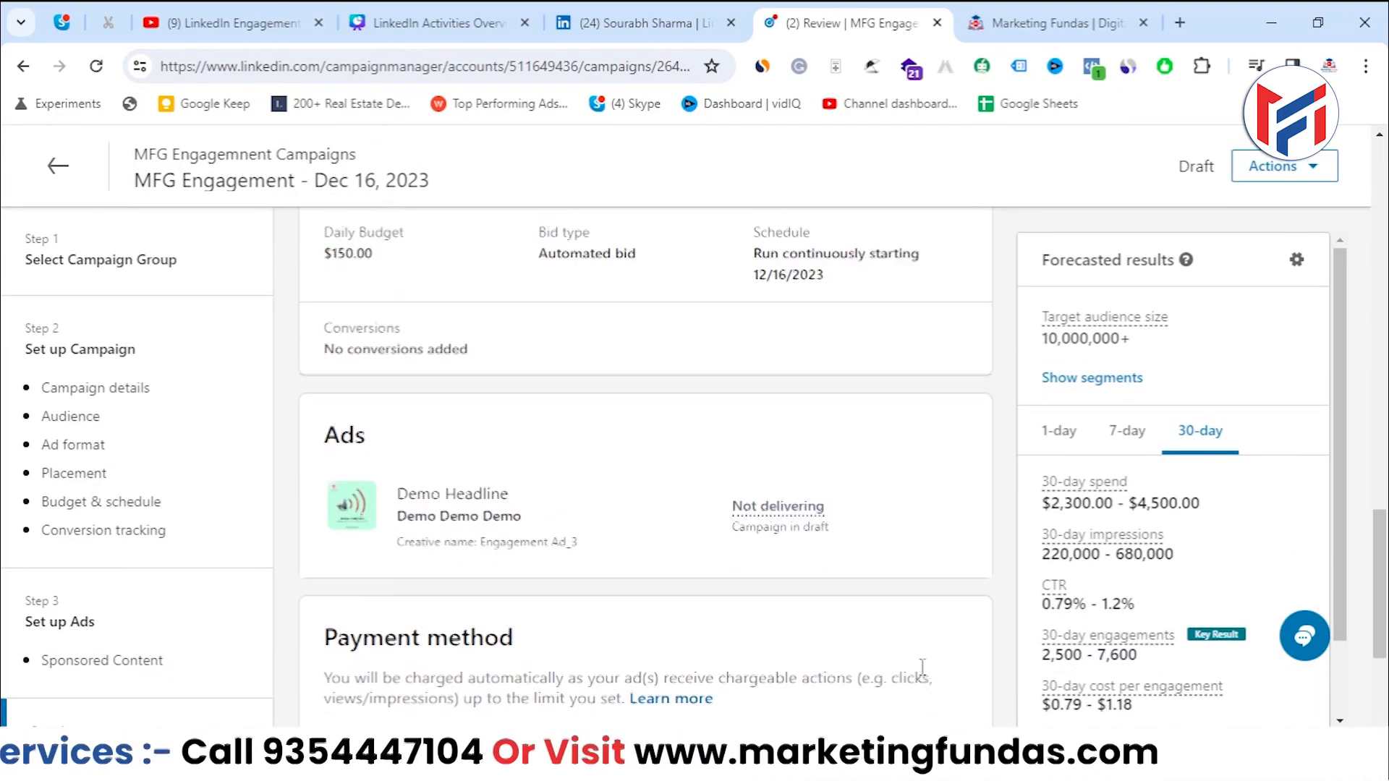